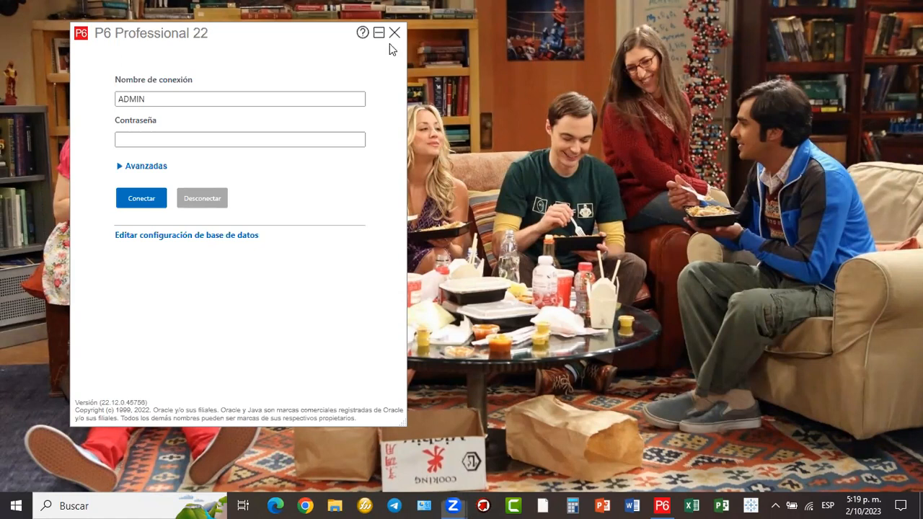
- Bring the P6 Professional 22 login window forward, shift it slightly, and circle its title in red
{"action": "left_click", "coordinate": [260, 40]}
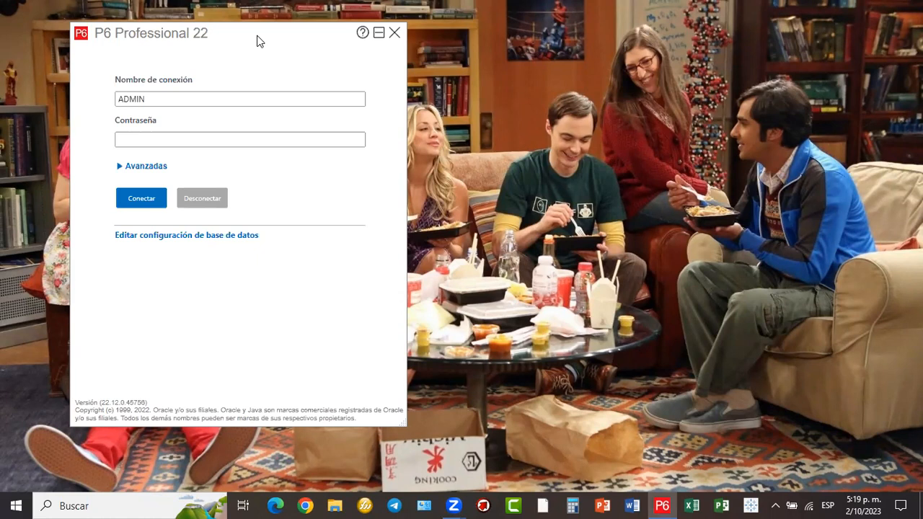
{"action": "left_click_drag", "start_coordinate": [260, 39], "coordinate": [263, 45]}
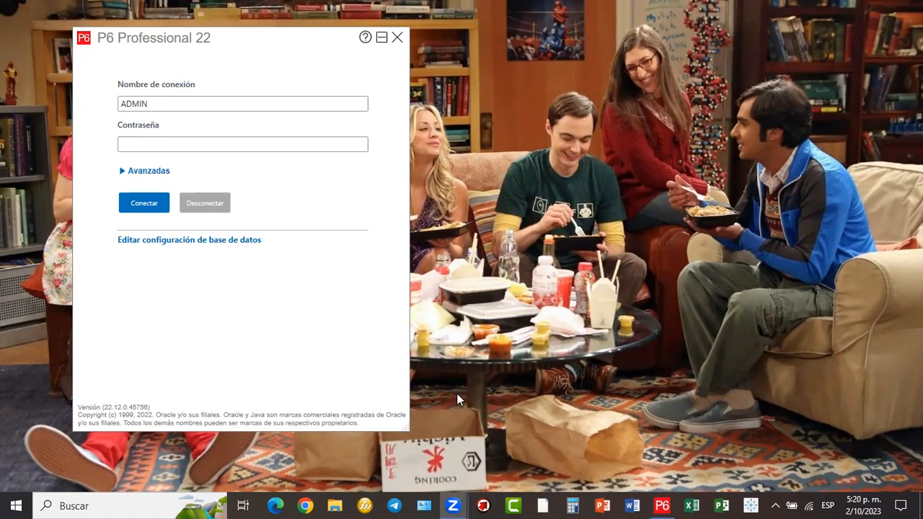
{"action": "mouse_move", "coordinate": [256, 27]}
{"action": "left_mouse_down"}
{"action": "mouse_move", "coordinate": [132, 11]}
{"action": "mouse_move", "coordinate": [232, 43]}
{"action": "left_mouse_up"}
- Draw a red arrow from the connection name to the title, clear all annotations, and refocus the login
{"action": "mouse_move", "coordinate": [204, 108]}
{"action": "left_mouse_down"}
{"action": "mouse_move", "coordinate": [203, 65]}
{"action": "mouse_move", "coordinate": [187, 67]}
{"action": "left_mouse_up"}
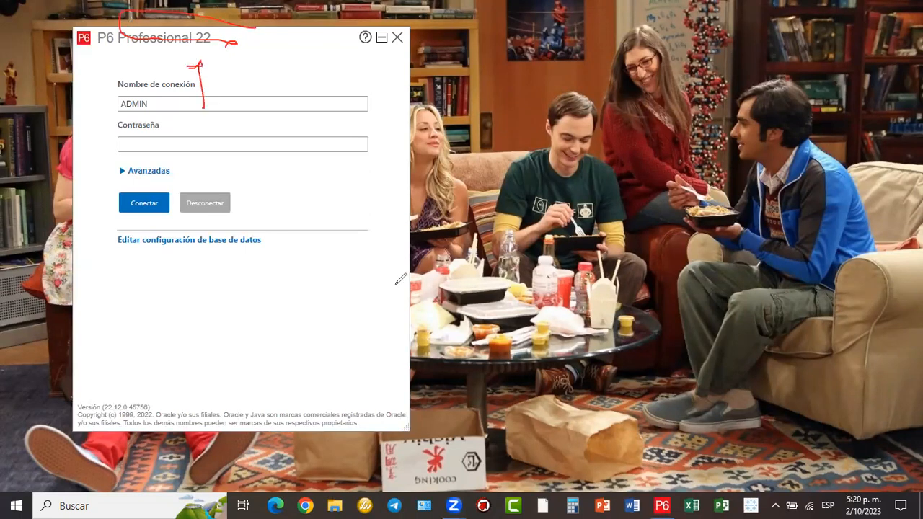
{"action": "left_click", "coordinate": [240, 97]}
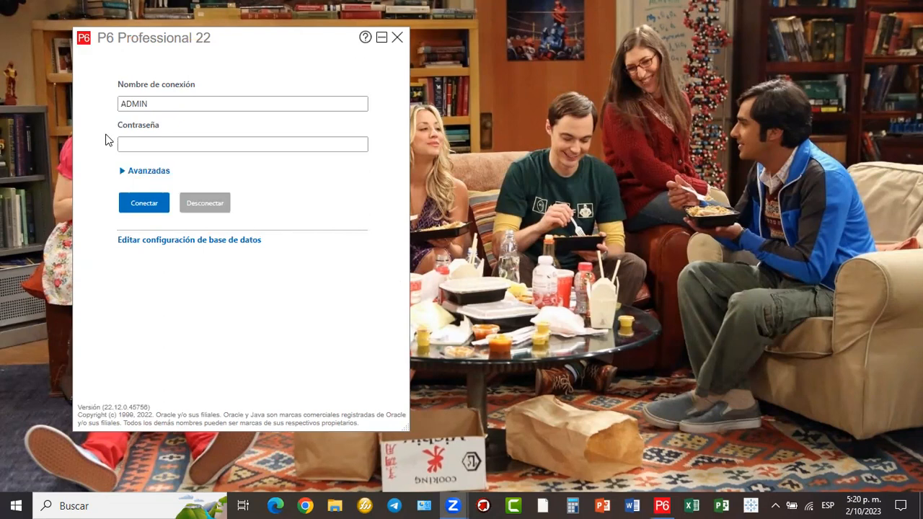
{"action": "left_click", "coordinate": [243, 48]}
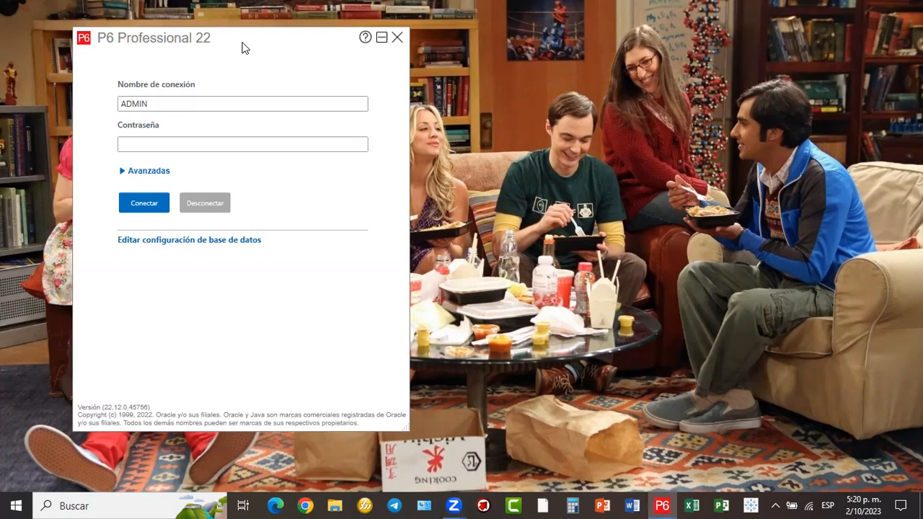
- Drag the login window's title bar a little further left on the desktop
{"action": "left_click_drag", "start_coordinate": [217, 46], "coordinate": [214, 51]}
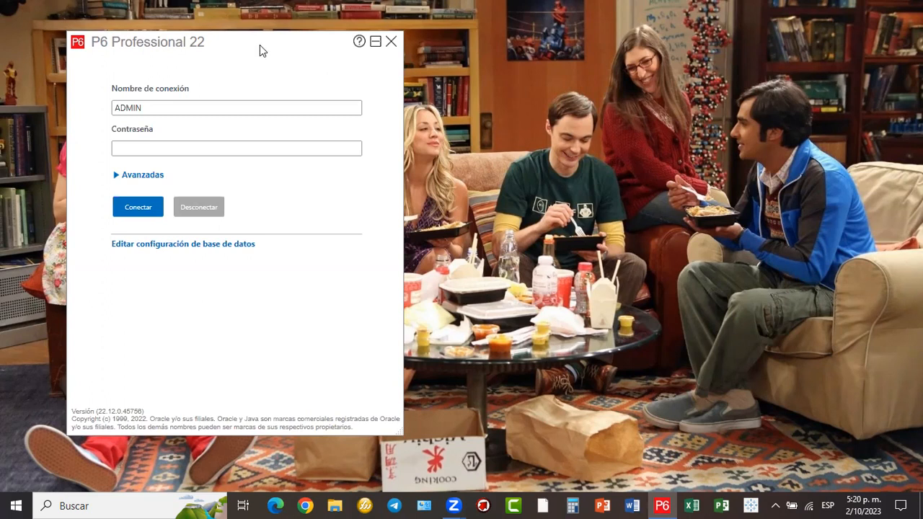
{"action": "left_click_drag", "start_coordinate": [260, 44], "coordinate": [239, 41]}
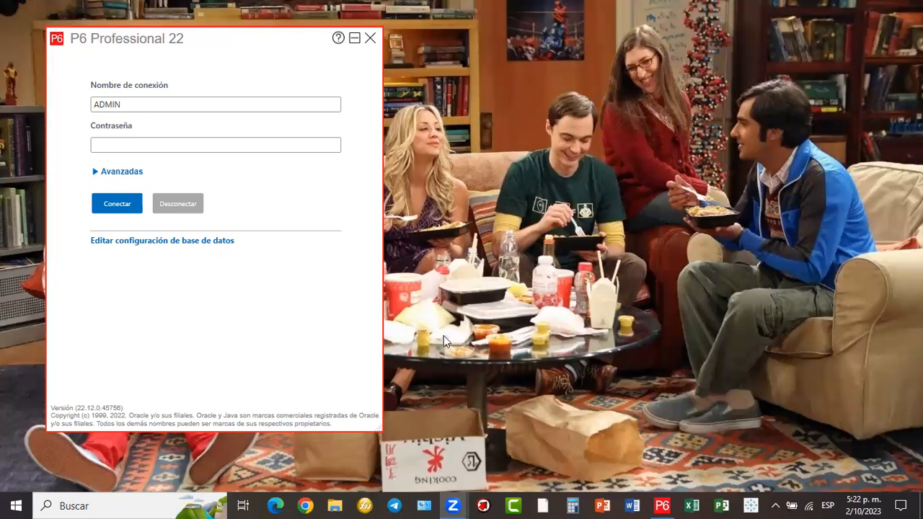
- Refocus the P6 login window and draw a filled blue rectangle to its right
{"action": "left_click", "coordinate": [200, 39]}
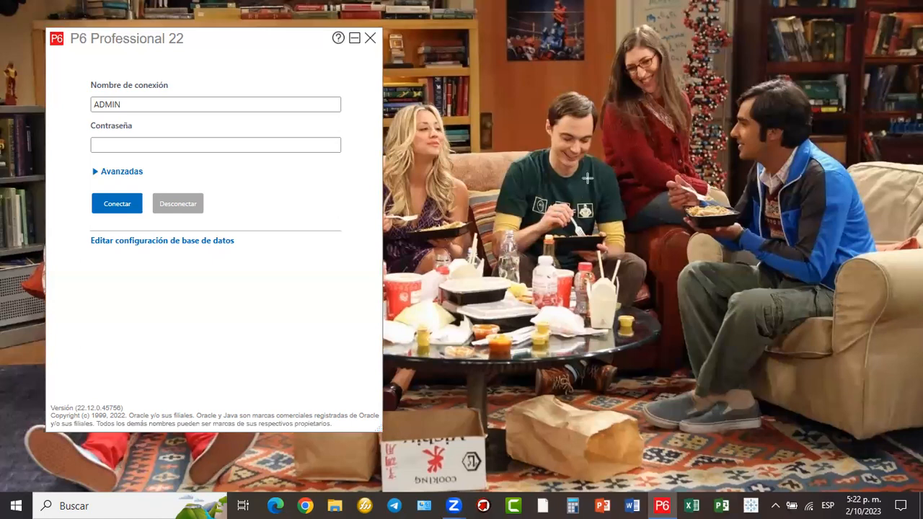
{"action": "left_click_drag", "start_coordinate": [551, 14], "coordinate": [748, 142]}
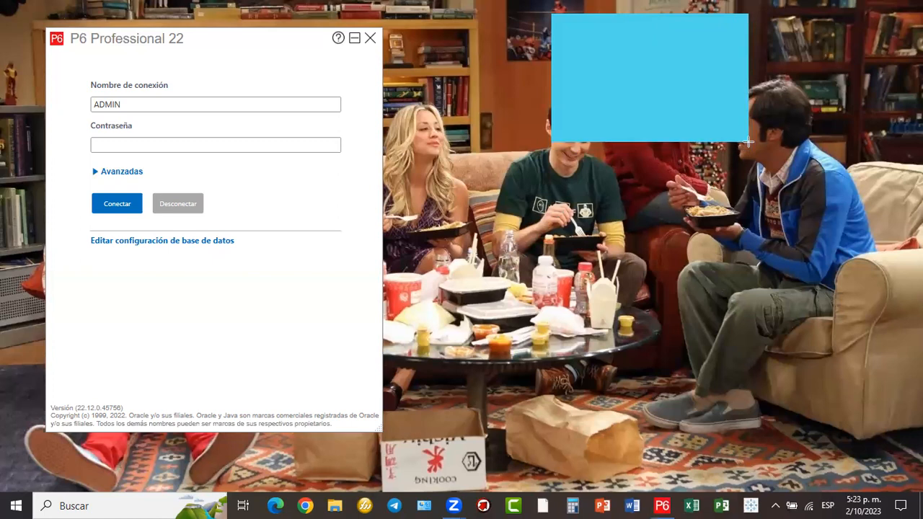
- Add two more blue boxes below the first and draw a line from the login to the top box
{"action": "left_click_drag", "start_coordinate": [748, 142], "coordinate": [749, 140]}
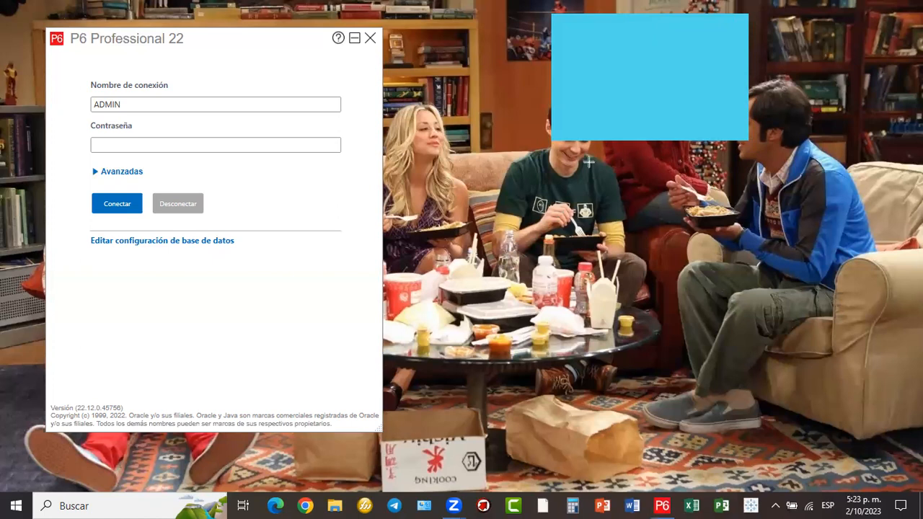
{"action": "left_click_drag", "start_coordinate": [550, 149], "coordinate": [748, 252]}
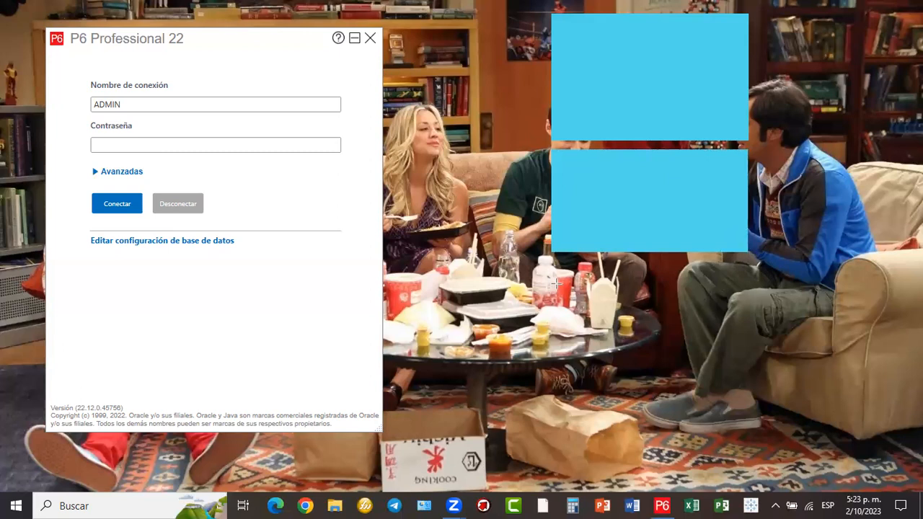
{"action": "left_click_drag", "start_coordinate": [547, 262], "coordinate": [748, 372]}
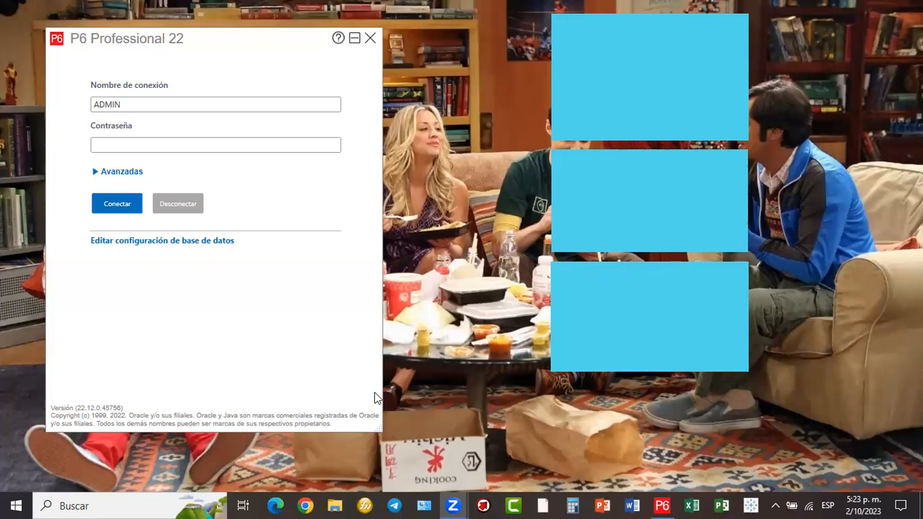
{"action": "mouse_move", "coordinate": [338, 220]}
{"action": "left_mouse_down"}
{"action": "mouse_move", "coordinate": [597, 89]}
{"action": "mouse_move", "coordinate": [544, 100]}
{"action": "left_mouse_up"}
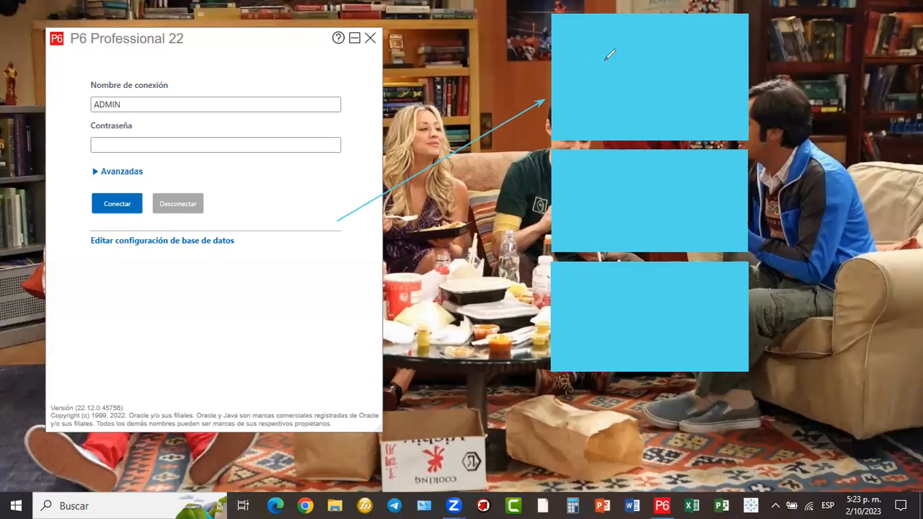
- Handwrite 'SQL SERVER' in the top blue box and draw a line toward the middle box
{"action": "mouse_move", "coordinate": [595, 56]}
{"action": "left_mouse_down"}
{"action": "mouse_move", "coordinate": [610, 72]}
{"action": "mouse_move", "coordinate": [571, 70]}
{"action": "mouse_move", "coordinate": [620, 56]}
{"action": "mouse_move", "coordinate": [649, 82]}
{"action": "left_mouse_up"}
{"action": "left_click_drag", "start_coordinate": [651, 49], "coordinate": [679, 65]}
{"action": "mouse_move", "coordinate": [627, 93]}
{"action": "left_mouse_down"}
{"action": "mouse_move", "coordinate": [614, 115]}
{"action": "mouse_move", "coordinate": [645, 101]}
{"action": "mouse_move", "coordinate": [682, 108]}
{"action": "mouse_move", "coordinate": [692, 88]}
{"action": "mouse_move", "coordinate": [725, 100]}
{"action": "mouse_move", "coordinate": [708, 79]}
{"action": "mouse_move", "coordinate": [724, 99]}
{"action": "left_mouse_up"}
{"action": "left_click_drag", "start_coordinate": [718, 68], "coordinate": [740, 98]}
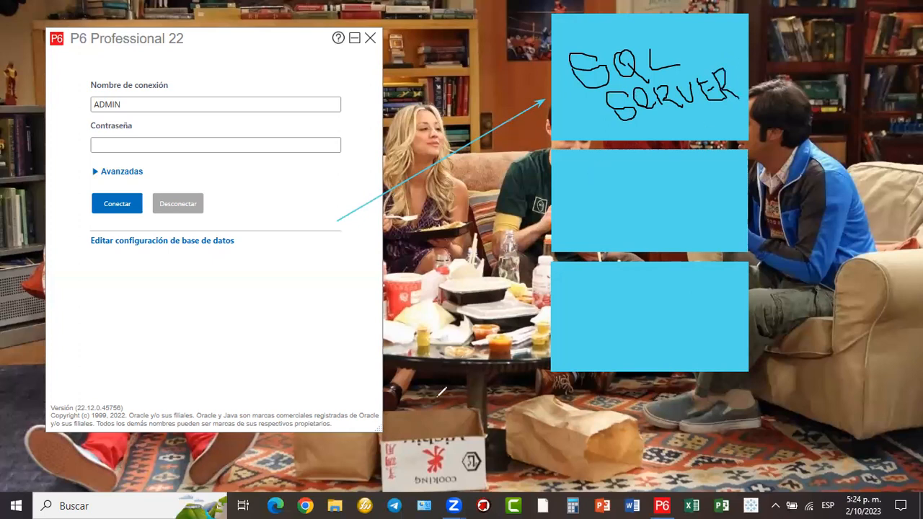
{"action": "left_click_drag", "start_coordinate": [337, 225], "coordinate": [539, 218]}
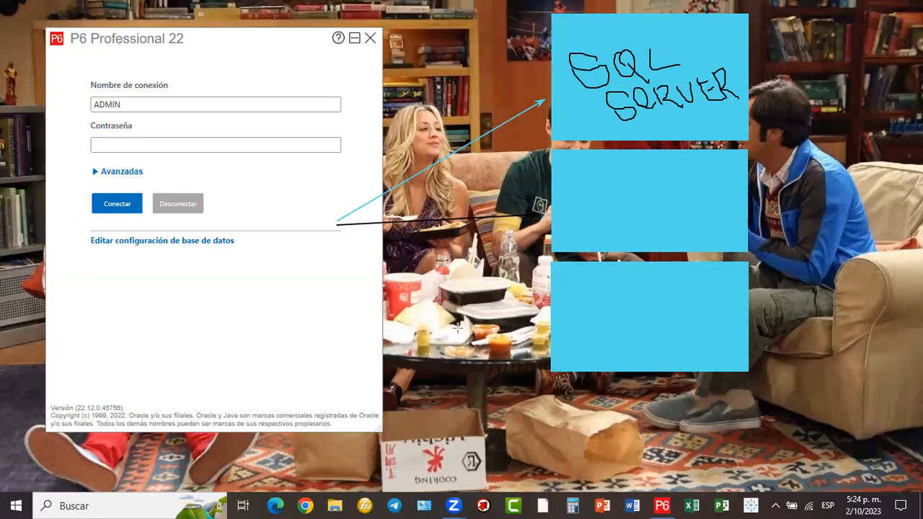
- Write 'ORACLE' in the middle box, erase the black line, and draw a blue arrow to it
{"action": "mouse_move", "coordinate": [573, 192]}
{"action": "left_mouse_down"}
{"action": "mouse_move", "coordinate": [594, 210]}
{"action": "mouse_move", "coordinate": [595, 193]}
{"action": "mouse_move", "coordinate": [600, 211]}
{"action": "mouse_move", "coordinate": [615, 186]}
{"action": "mouse_move", "coordinate": [605, 199]}
{"action": "mouse_move", "coordinate": [657, 208]}
{"action": "mouse_move", "coordinate": [690, 201]}
{"action": "mouse_move", "coordinate": [686, 177]}
{"action": "left_mouse_up"}
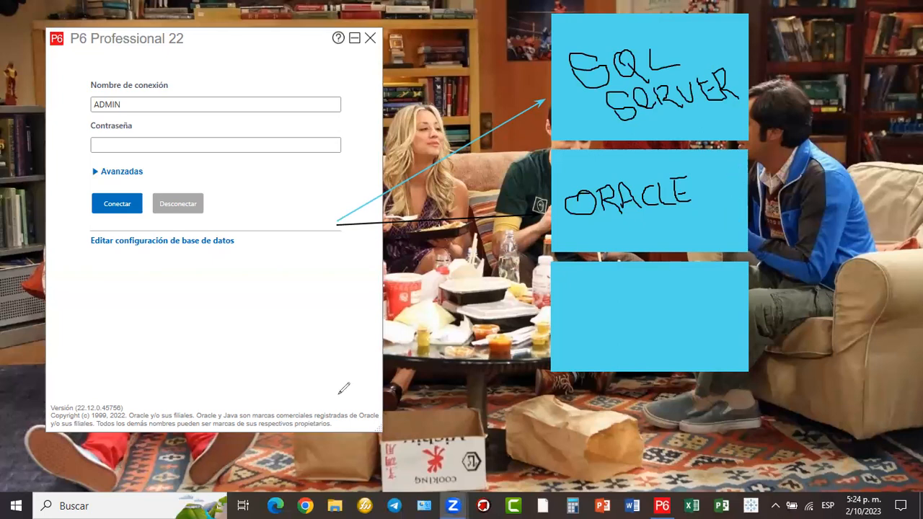
{"action": "left_click", "coordinate": [460, 218]}
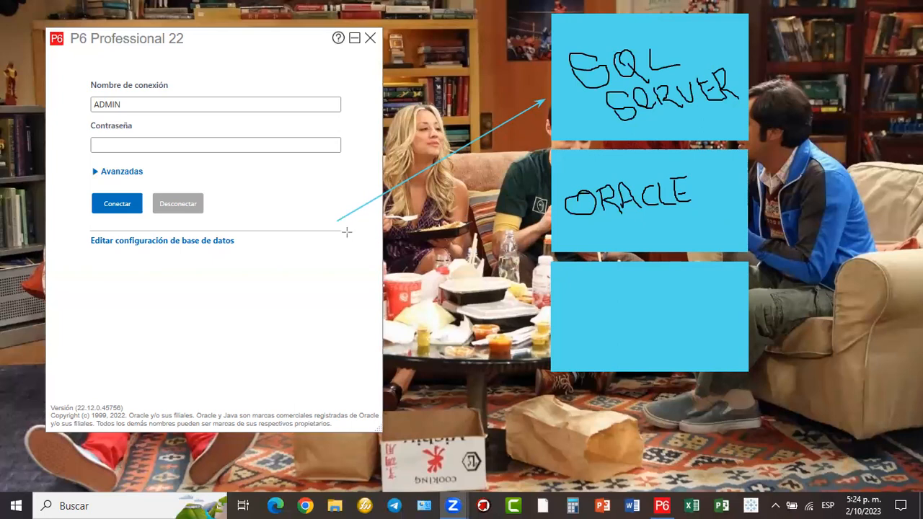
{"action": "left_click_drag", "start_coordinate": [336, 219], "coordinate": [545, 202]}
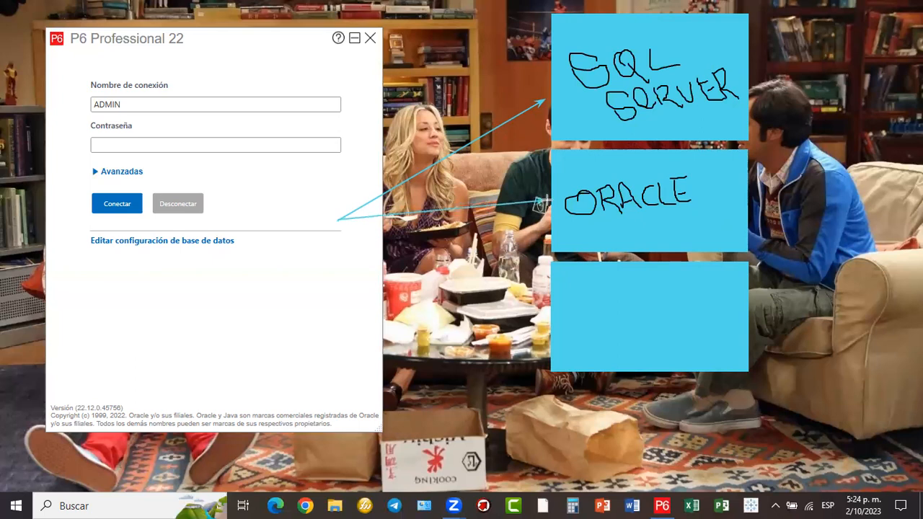
{"action": "left_click_drag", "start_coordinate": [547, 201], "coordinate": [547, 202]}
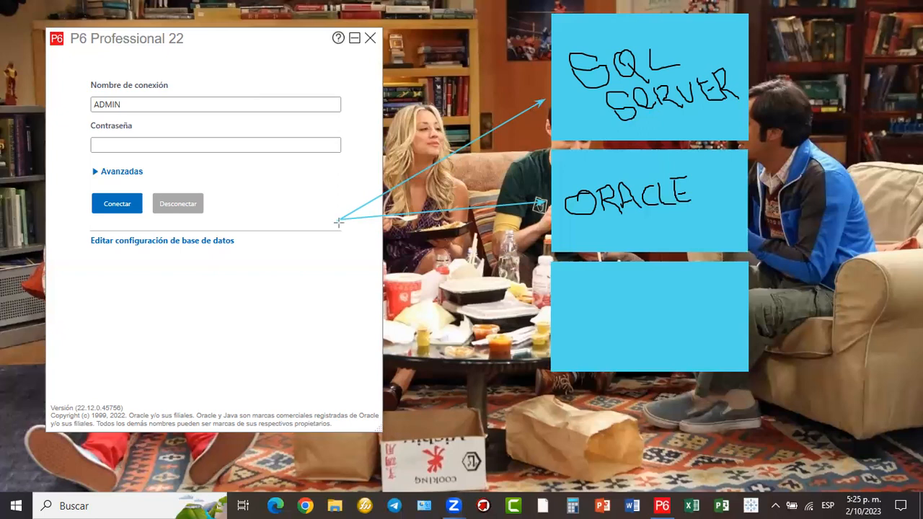
{"action": "left_click_drag", "start_coordinate": [338, 219], "coordinate": [539, 303]}
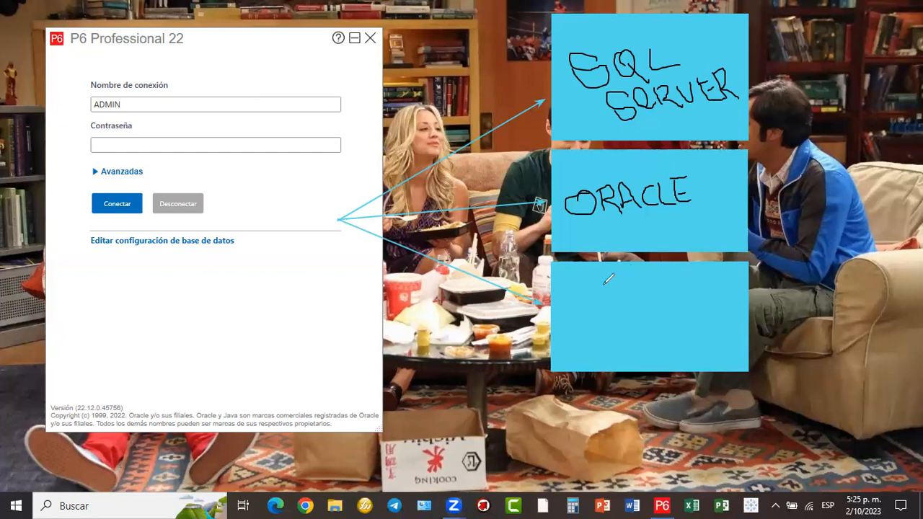
{"action": "mouse_move", "coordinate": [602, 282]}
{"action": "left_mouse_down"}
{"action": "mouse_move", "coordinate": [585, 283]}
{"action": "mouse_move", "coordinate": [607, 315]}
{"action": "mouse_move", "coordinate": [624, 314]}
{"action": "mouse_move", "coordinate": [631, 286]}
{"action": "mouse_move", "coordinate": [648, 311]}
{"action": "mouse_move", "coordinate": [679, 296]}
{"action": "mouse_move", "coordinate": [675, 310]}
{"action": "mouse_move", "coordinate": [708, 309]}
{"action": "mouse_move", "coordinate": [709, 292]}
{"action": "left_mouse_up"}
{"action": "left_click", "coordinate": [658, 293]}
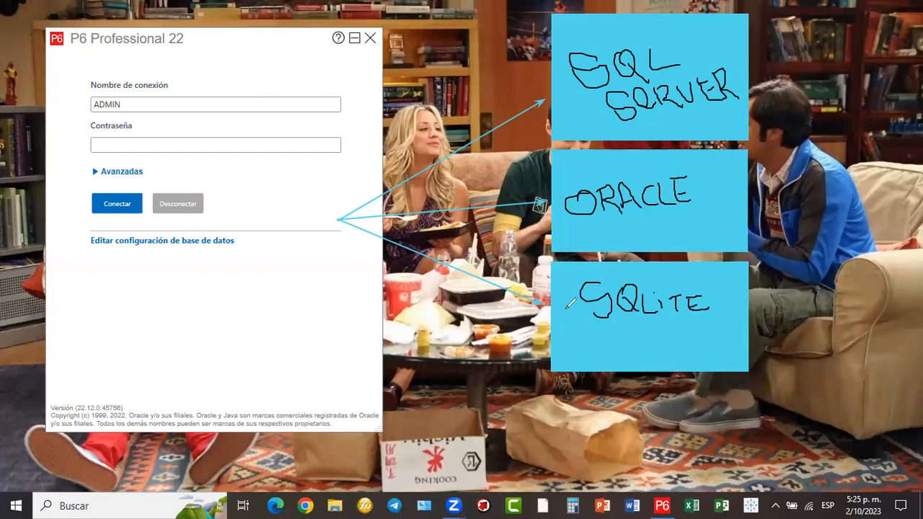
{"action": "left_click_drag", "start_coordinate": [566, 310], "coordinate": [568, 311]}
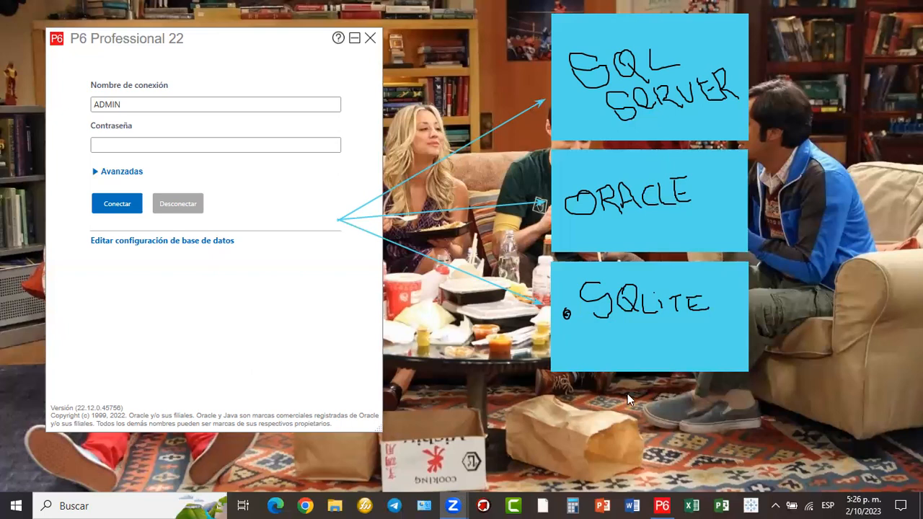
{"action": "left_click_drag", "start_coordinate": [552, 261], "coordinate": [748, 374]}
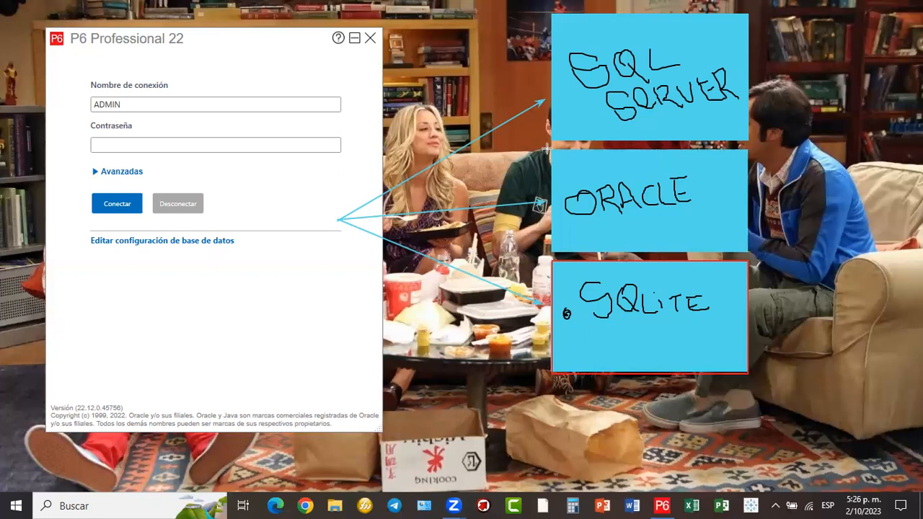
{"action": "left_click_drag", "start_coordinate": [550, 147], "coordinate": [747, 251]}
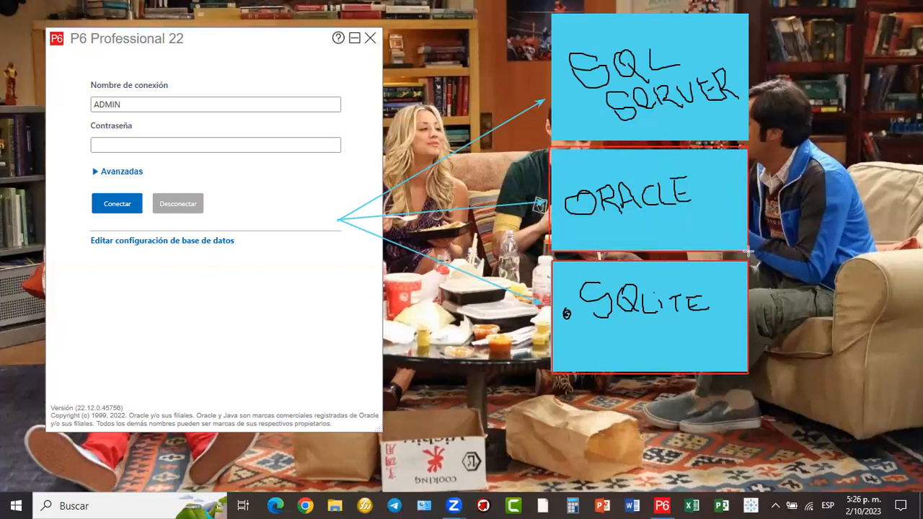
{"action": "left_click_drag", "start_coordinate": [551, 12], "coordinate": [748, 139]}
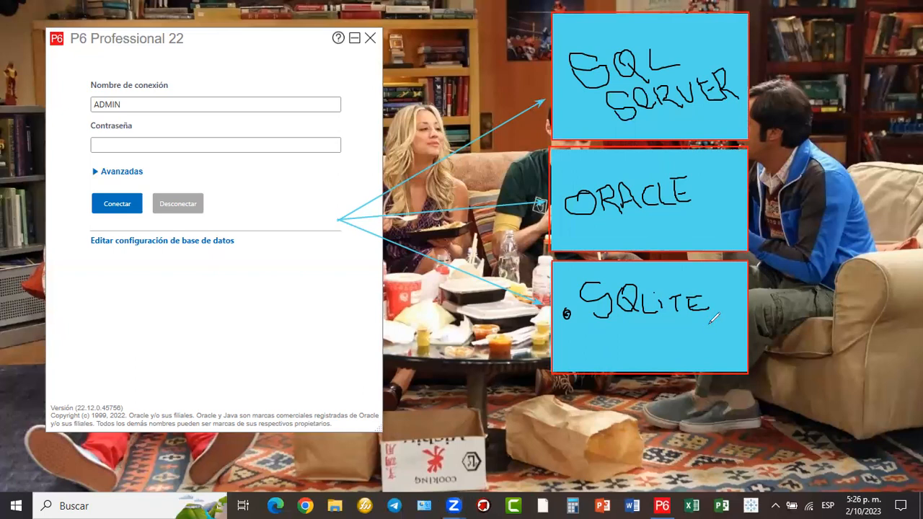
{"action": "mouse_move", "coordinate": [718, 315]}
{"action": "left_mouse_down"}
{"action": "mouse_move", "coordinate": [719, 324]}
{"action": "mouse_move", "coordinate": [728, 301]}
{"action": "mouse_move", "coordinate": [711, 329]}
{"action": "mouse_move", "coordinate": [723, 322]}
{"action": "left_mouse_up"}
{"action": "mouse_move", "coordinate": [721, 273]}
{"action": "left_mouse_down"}
{"action": "mouse_move", "coordinate": [712, 212]}
{"action": "mouse_move", "coordinate": [723, 226]}
{"action": "mouse_move", "coordinate": [699, 230]}
{"action": "left_mouse_up"}
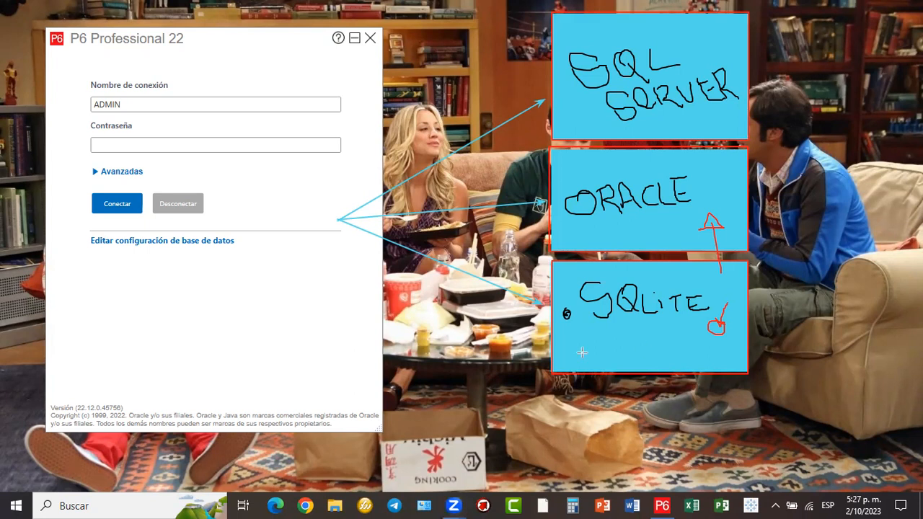
{"action": "left_click_drag", "start_coordinate": [738, 310], "coordinate": [866, 276]}
{"action": "left_click_drag", "start_coordinate": [741, 311], "coordinate": [863, 312]}
{"action": "left_click_drag", "start_coordinate": [740, 311], "coordinate": [862, 356]}
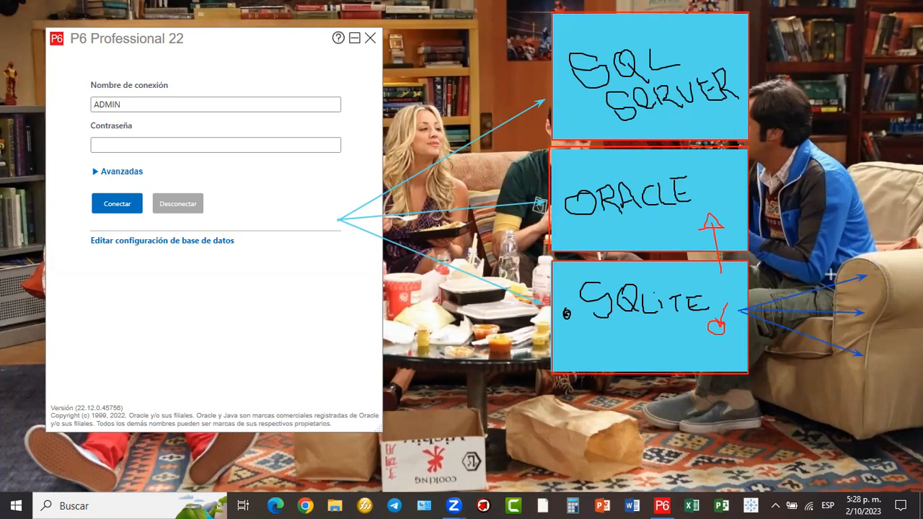
{"action": "left_click_drag", "start_coordinate": [790, 278], "coordinate": [736, 288]}
{"action": "left_click_drag", "start_coordinate": [836, 377], "coordinate": [736, 328]}
{"action": "left_click_drag", "start_coordinate": [798, 381], "coordinate": [736, 344]}
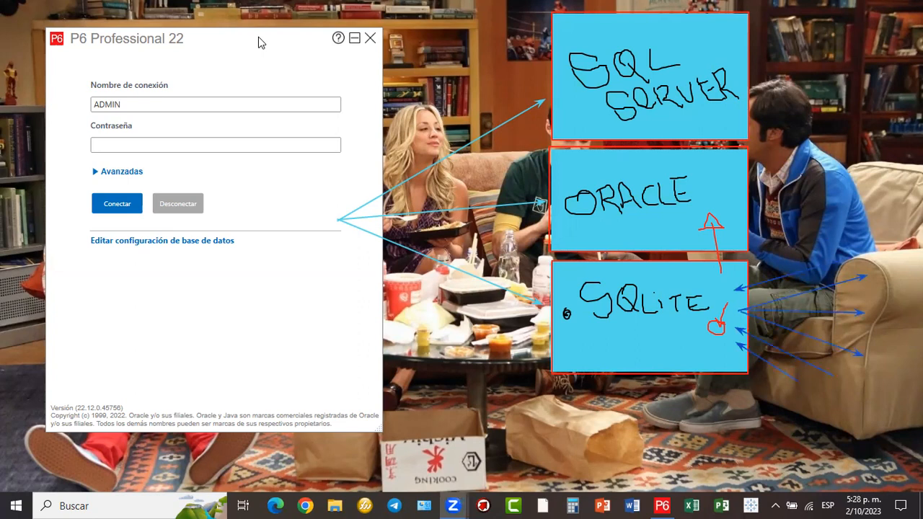
{"action": "left_click_drag", "start_coordinate": [274, 29], "coordinate": [289, 19]}
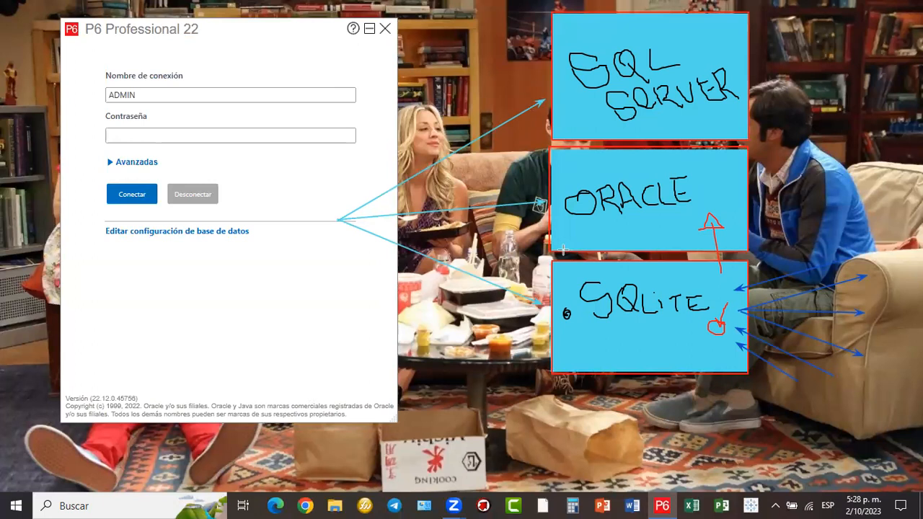
{"action": "mouse_move", "coordinate": [552, 257]}
{"action": "left_mouse_down"}
{"action": "mouse_move", "coordinate": [704, 361]}
{"action": "mouse_move", "coordinate": [750, 376]}
{"action": "left_mouse_up"}
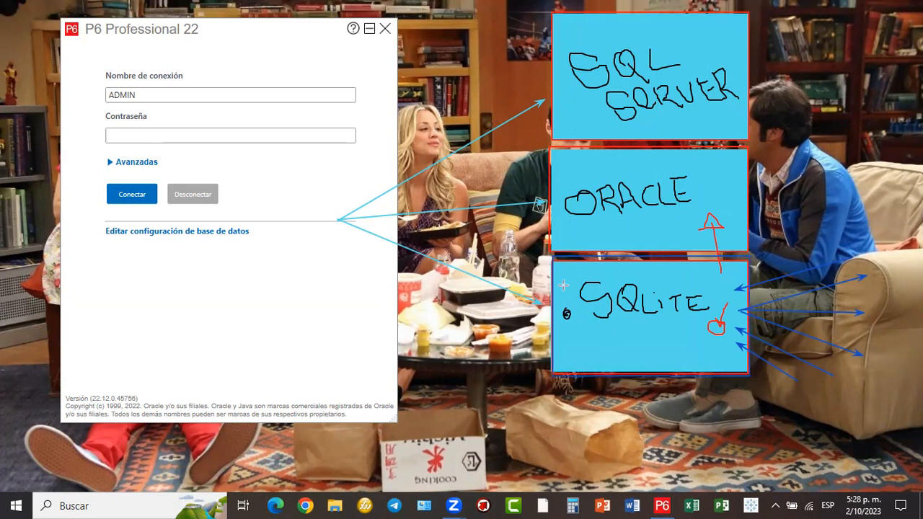
{"action": "left_click_drag", "start_coordinate": [552, 261], "coordinate": [749, 374]}
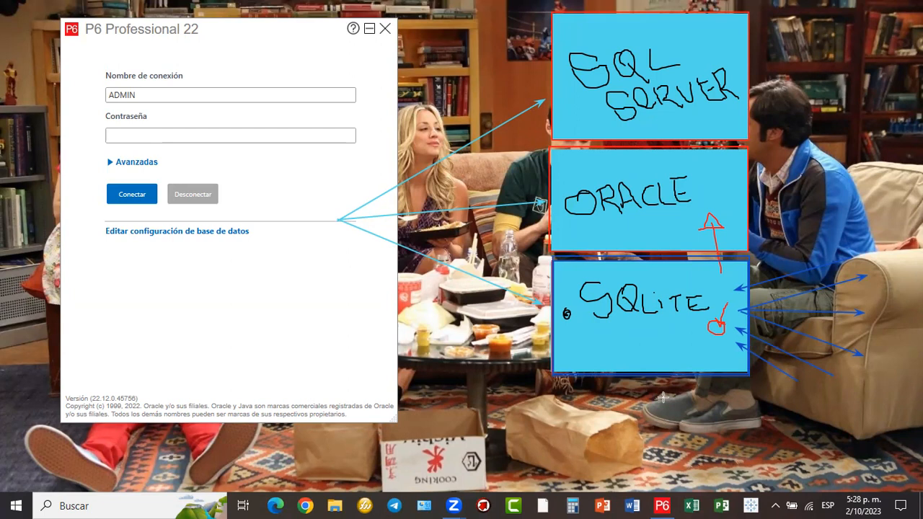
- Erase all ZoomIt drawings, exit annotation mode, and center the login window on screen
{"action": "key", "text": "e"}
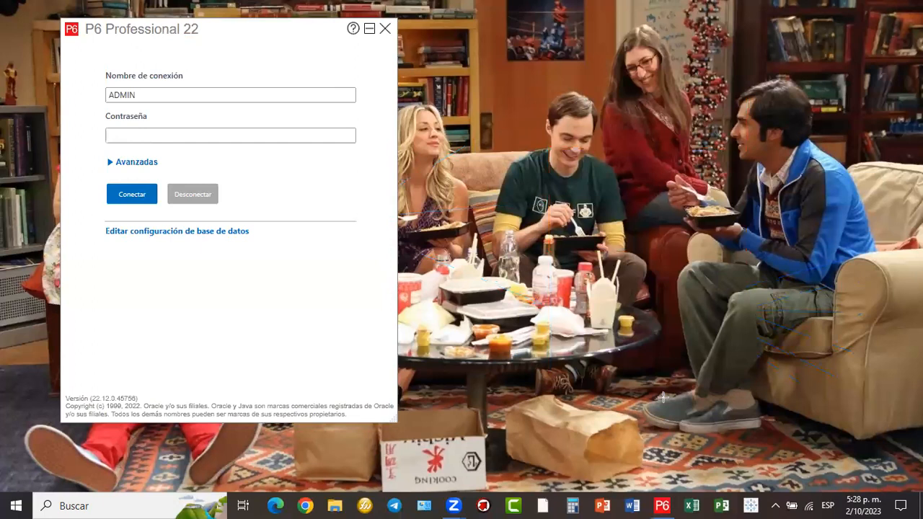
{"action": "key", "text": "Escape"}
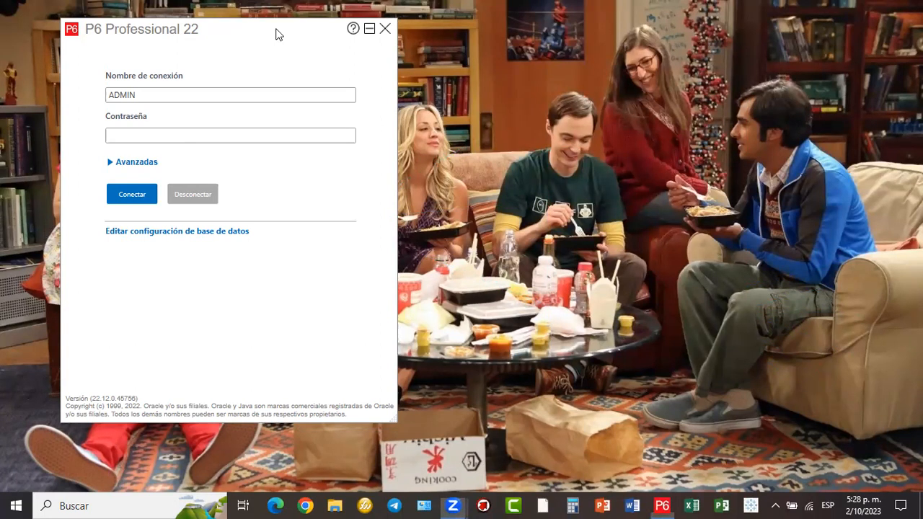
{"action": "left_click_drag", "start_coordinate": [278, 34], "coordinate": [547, 26]}
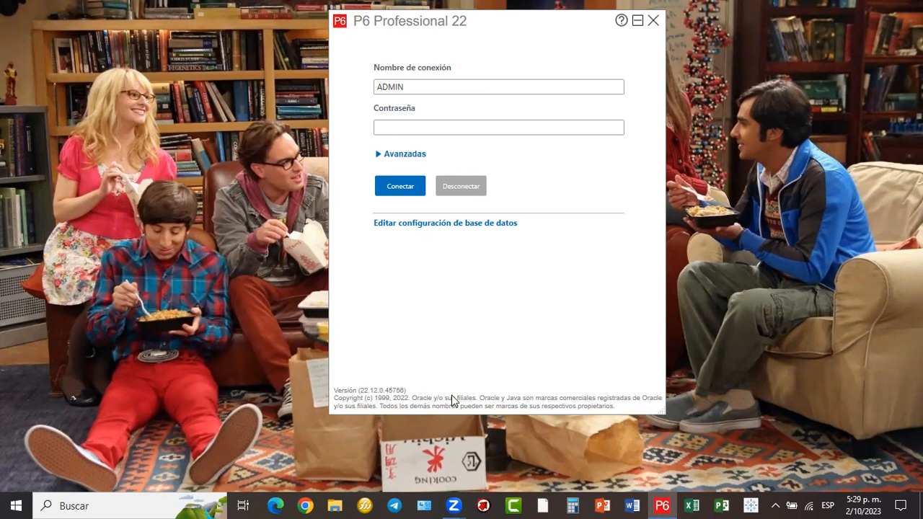
- Draw a blue box on the right, a connecting line, and outline the database settings link
{"action": "mouse_move", "coordinate": [727, 91]}
{"action": "left_mouse_down"}
{"action": "mouse_move", "coordinate": [889, 266]}
{"action": "mouse_move", "coordinate": [900, 264]}
{"action": "left_mouse_up"}
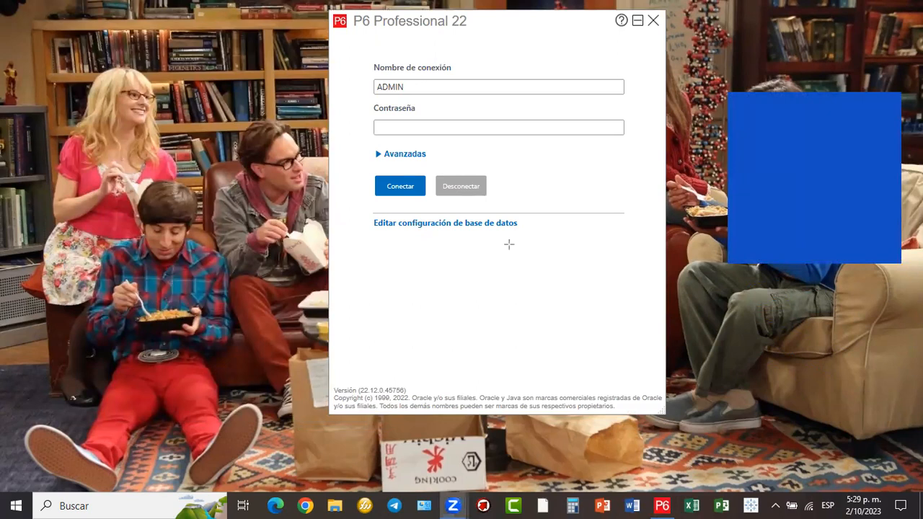
{"action": "left_click_drag", "start_coordinate": [518, 214], "coordinate": [713, 189]}
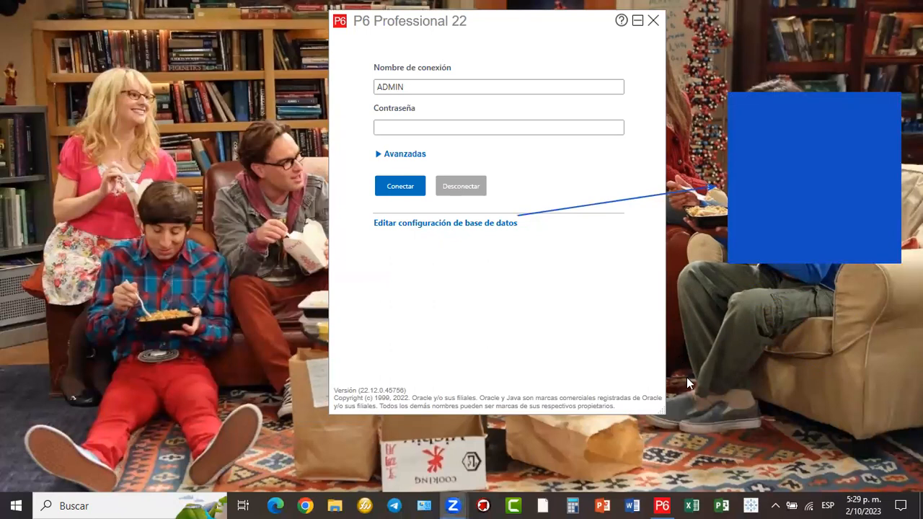
{"action": "left_click_drag", "start_coordinate": [367, 209], "coordinate": [529, 241]}
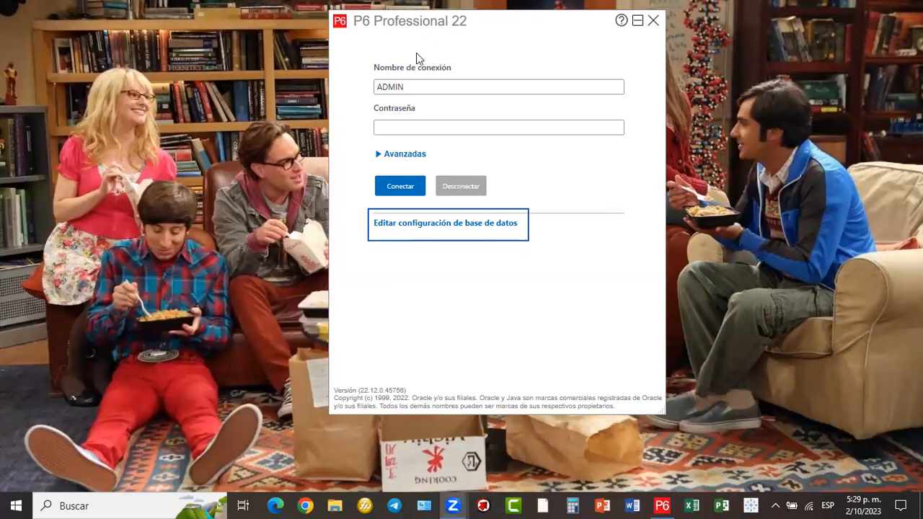
- Open 'Editar configuración de base de datos' and mark the add-connection option with a line and circle
{"action": "left_click", "coordinate": [493, 224]}
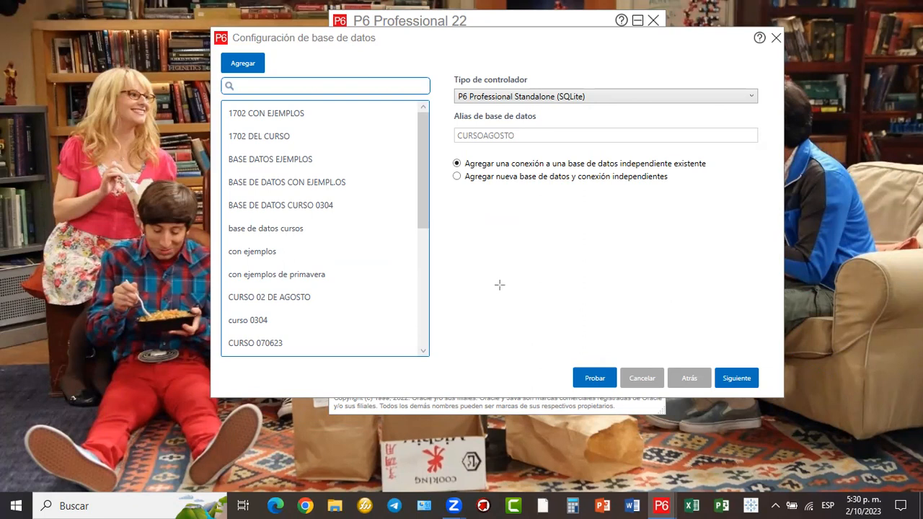
{"action": "left_click_drag", "start_coordinate": [498, 260], "coordinate": [270, 82]}
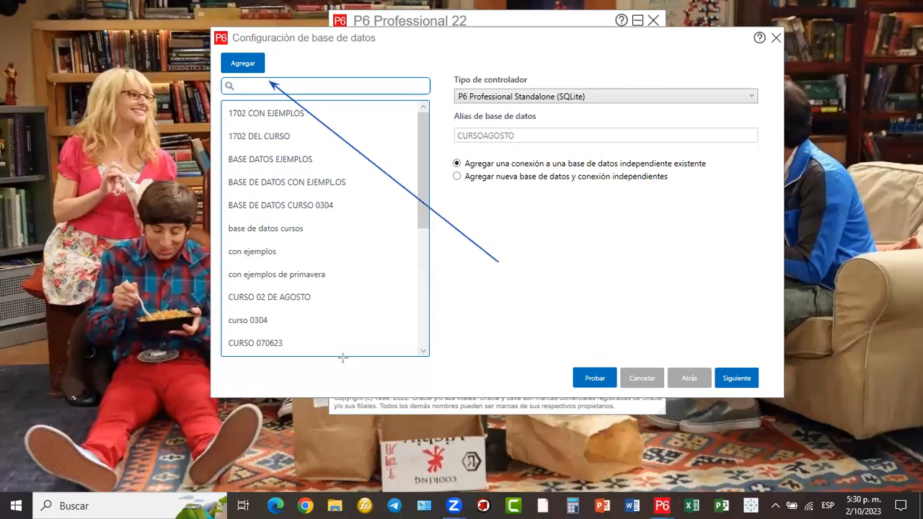
{"action": "mouse_move", "coordinate": [254, 34]}
{"action": "left_mouse_down"}
{"action": "mouse_move", "coordinate": [225, 85]}
{"action": "mouse_move", "coordinate": [271, 38]}
{"action": "mouse_move", "coordinate": [245, 45]}
{"action": "left_mouse_up"}
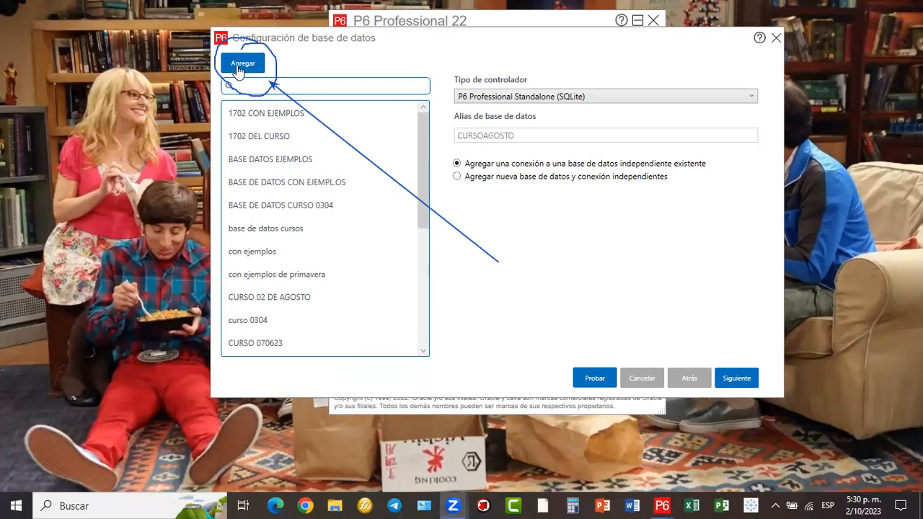
- Add New_Connection_2 with Agregar, annotate the Tipo de controlador field, and open its dropdown
{"action": "left_click", "coordinate": [239, 70]}
{"action": "left_click", "coordinate": [238, 70]}
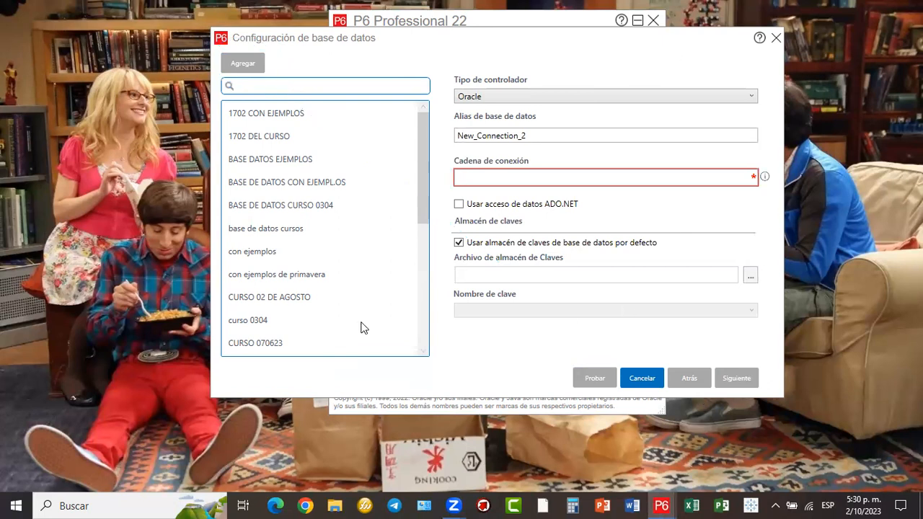
{"action": "mouse_move", "coordinate": [445, 69]}
{"action": "left_mouse_down"}
{"action": "mouse_move", "coordinate": [505, 102]}
{"action": "mouse_move", "coordinate": [772, 110]}
{"action": "mouse_move", "coordinate": [763, 109]}
{"action": "left_mouse_up"}
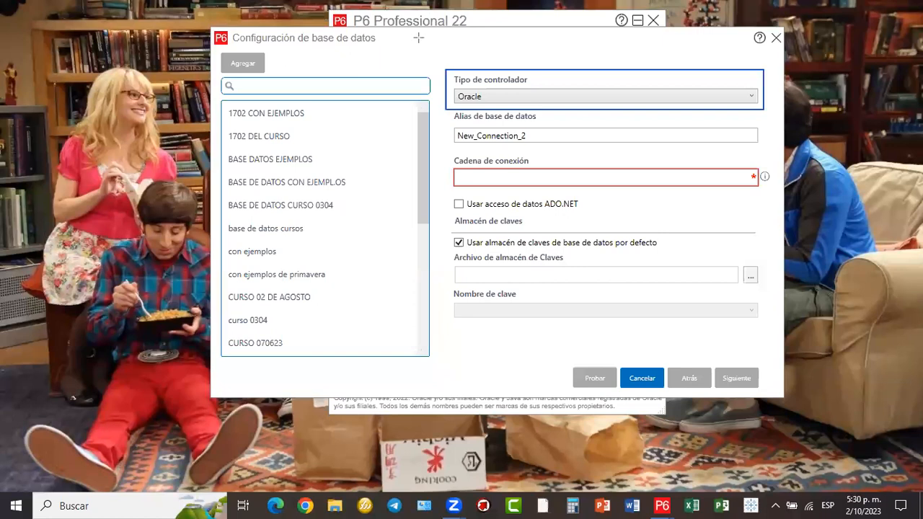
{"action": "left_click_drag", "start_coordinate": [408, 40], "coordinate": [460, 89]}
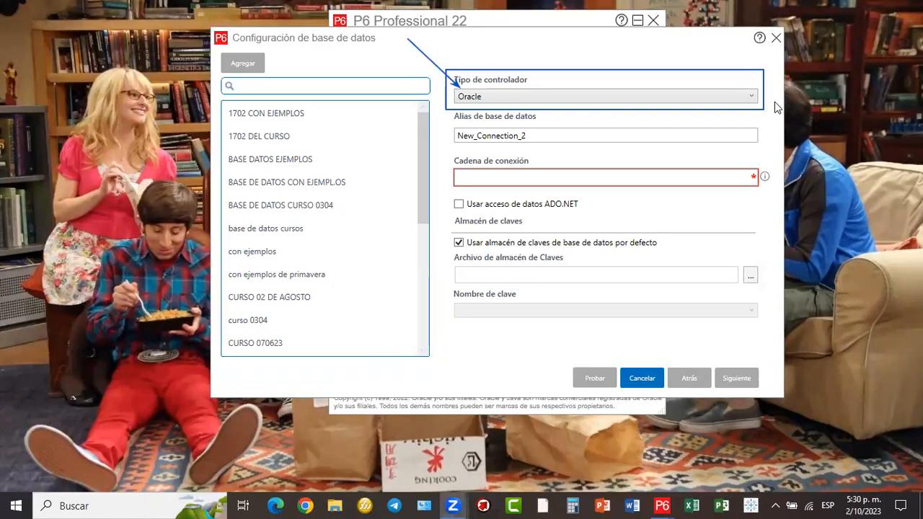
{"action": "left_click", "coordinate": [749, 96]}
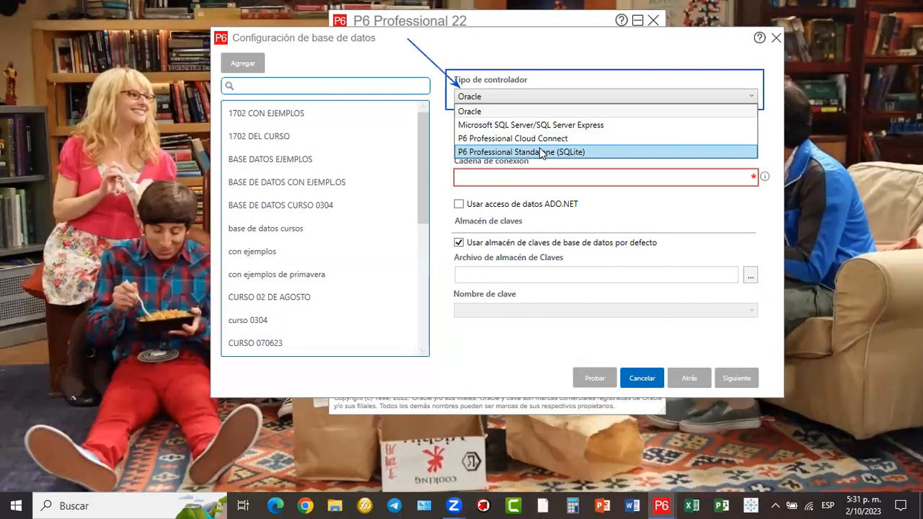
- Set the driver type to P6 Professional Standalone (SQLite) and select the default alias New_Connection_2
{"action": "left_click", "coordinate": [589, 150]}
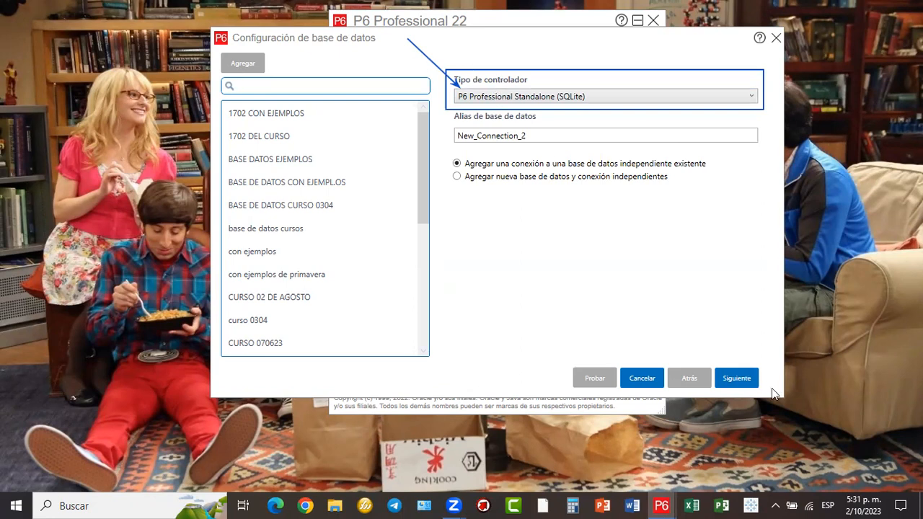
{"action": "left_click", "coordinate": [551, 97]}
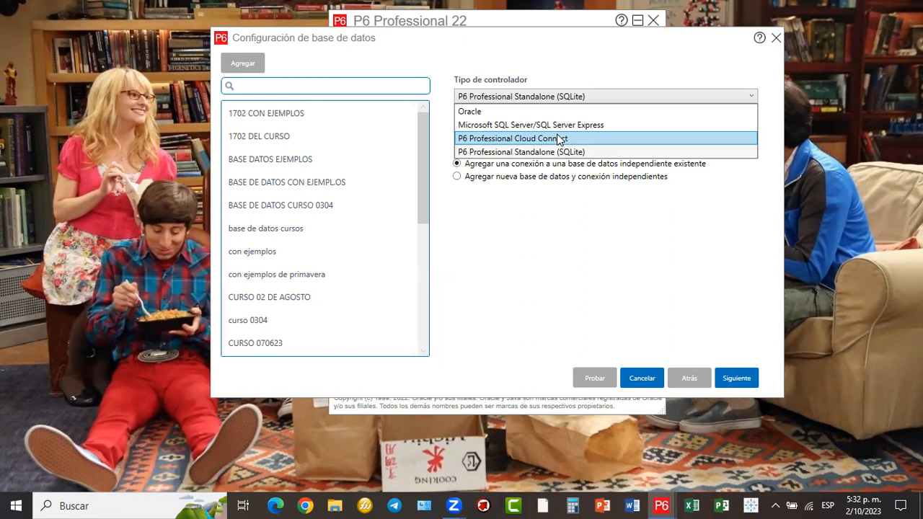
{"action": "left_click", "coordinate": [537, 152]}
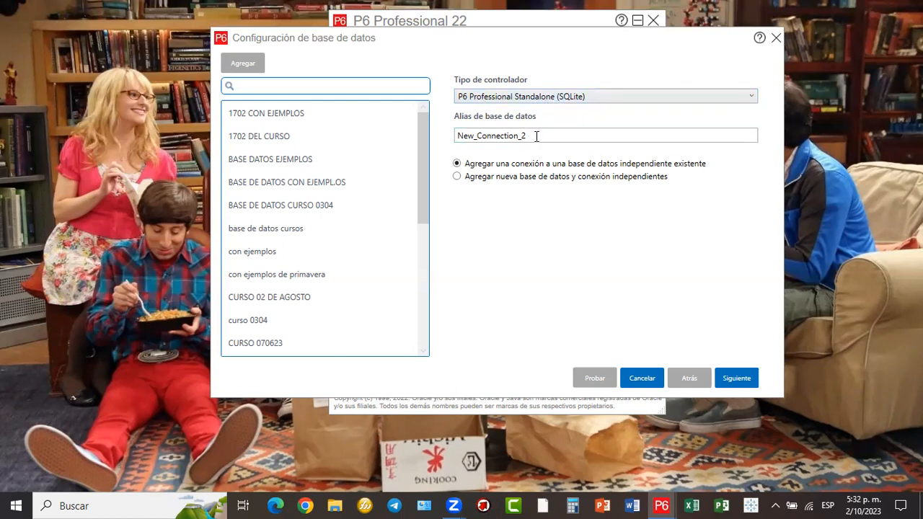
{"action": "left_click_drag", "start_coordinate": [536, 136], "coordinate": [451, 150]}
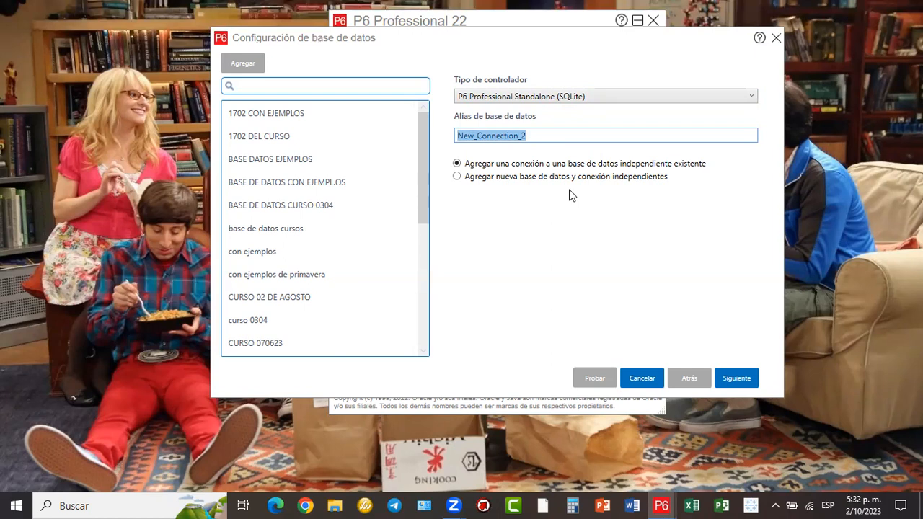
- Replace the alias New_Connection_2 with 'CURSO COLOMBIA'
{"action": "type", "text": "CU"}
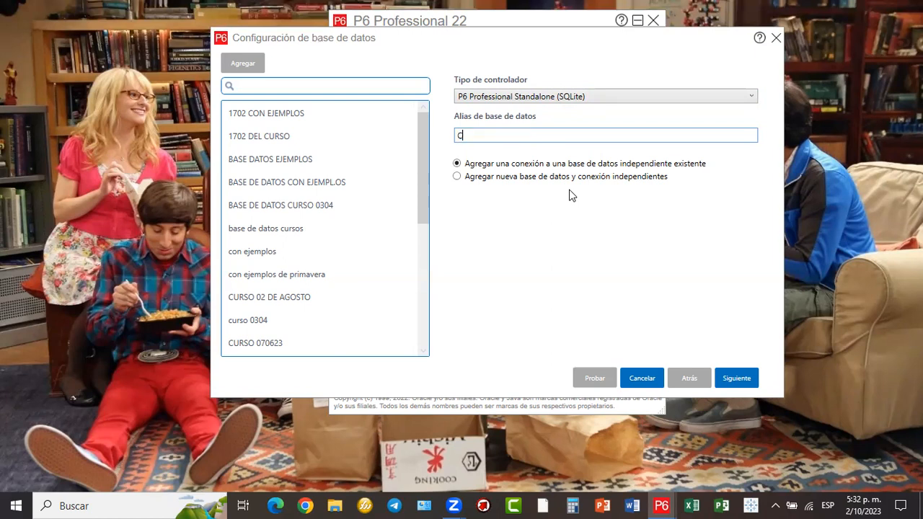
{"action": "key", "text": "BackSpace"}
{"action": "key", "text": "BackSpace"}
{"action": "type", "text": "CURSO COLOMBIA"}
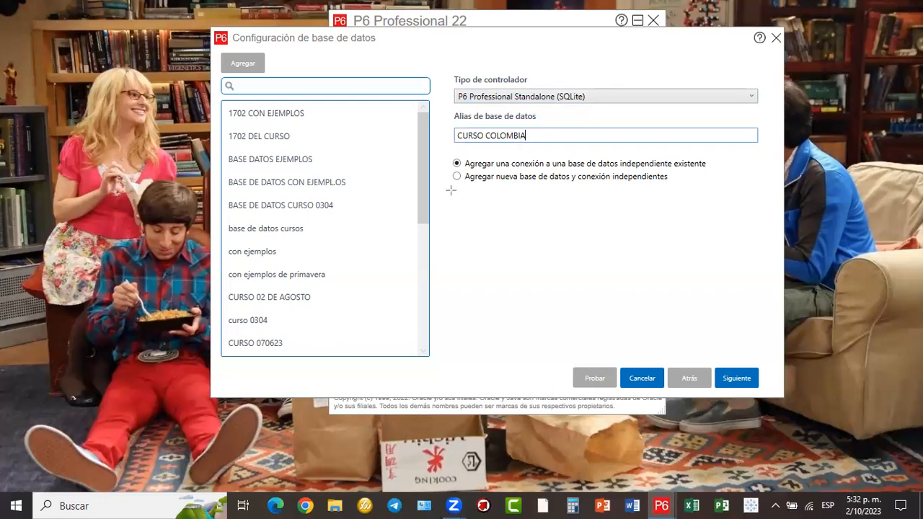
- Select 'Agregar nueva base de datos y conexión independientes' and advance to the admin account page
{"action": "mouse_move", "coordinate": [446, 155]}
{"action": "left_mouse_down"}
{"action": "mouse_move", "coordinate": [583, 188]}
{"action": "mouse_move", "coordinate": [729, 191]}
{"action": "left_mouse_up"}
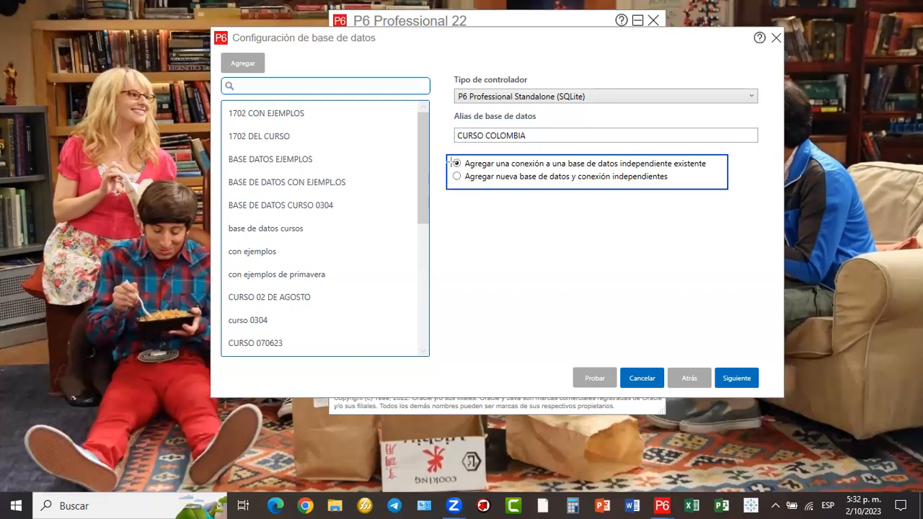
{"action": "mouse_move", "coordinate": [442, 153]}
{"action": "left_mouse_down"}
{"action": "mouse_move", "coordinate": [548, 173]}
{"action": "mouse_move", "coordinate": [728, 169]}
{"action": "left_mouse_up"}
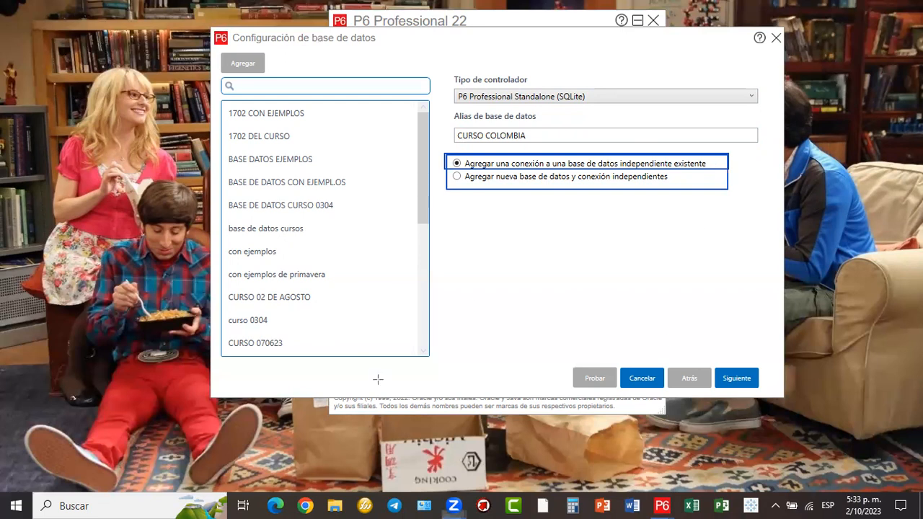
{"action": "left_click", "coordinate": [678, 393]}
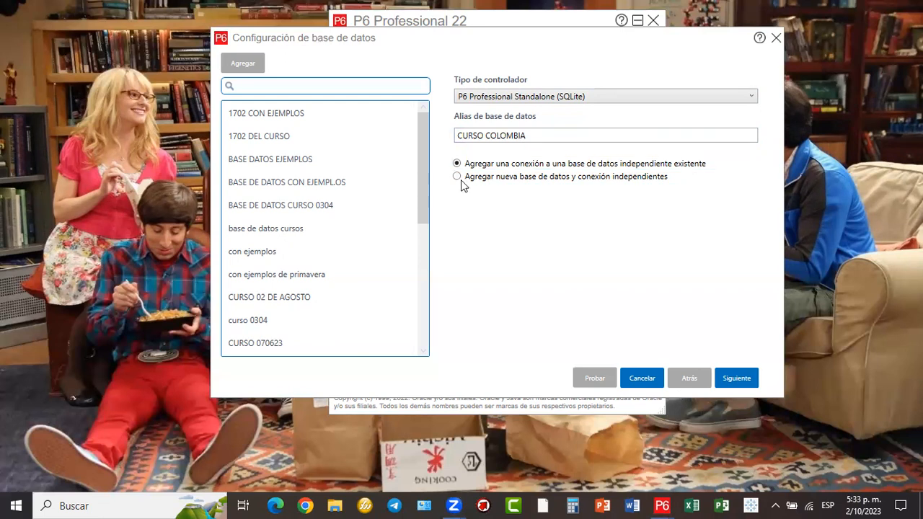
{"action": "left_click", "coordinate": [458, 177]}
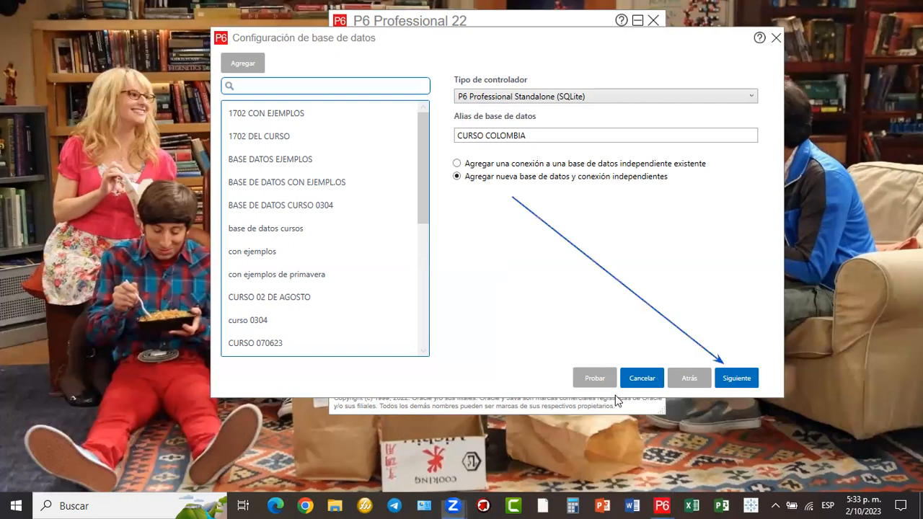
{"action": "left_click", "coordinate": [751, 380]}
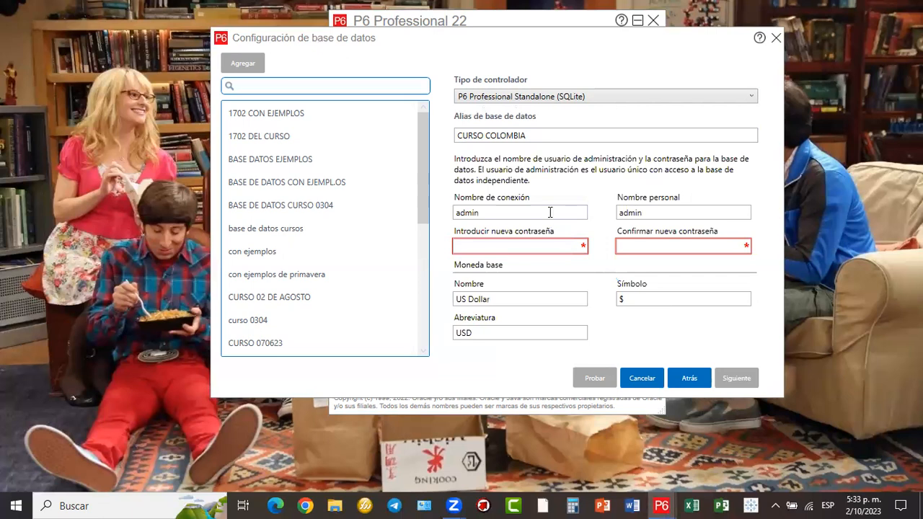
{"action": "left_click", "coordinate": [481, 211]}
{"action": "left_click", "coordinate": [495, 245]}
- Enter the four-character admin password in both the new and confirm password fields
{"action": "type", "text": "••••"}
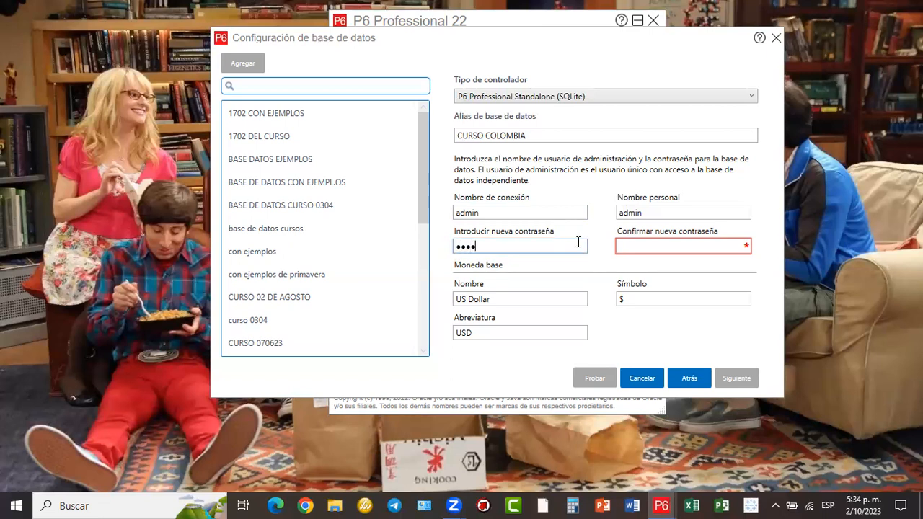
{"action": "left_click_drag", "start_coordinate": [594, 167], "coordinate": [638, 233]}
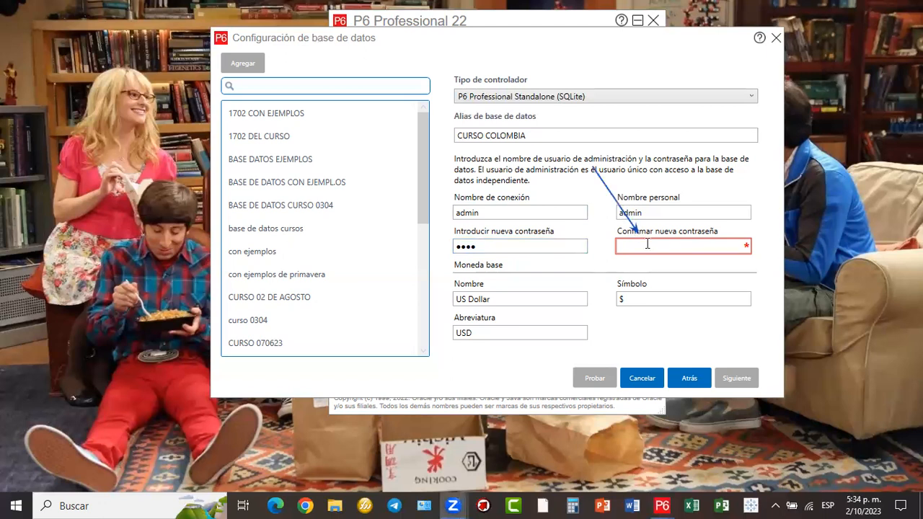
{"action": "type", "text": "••••"}
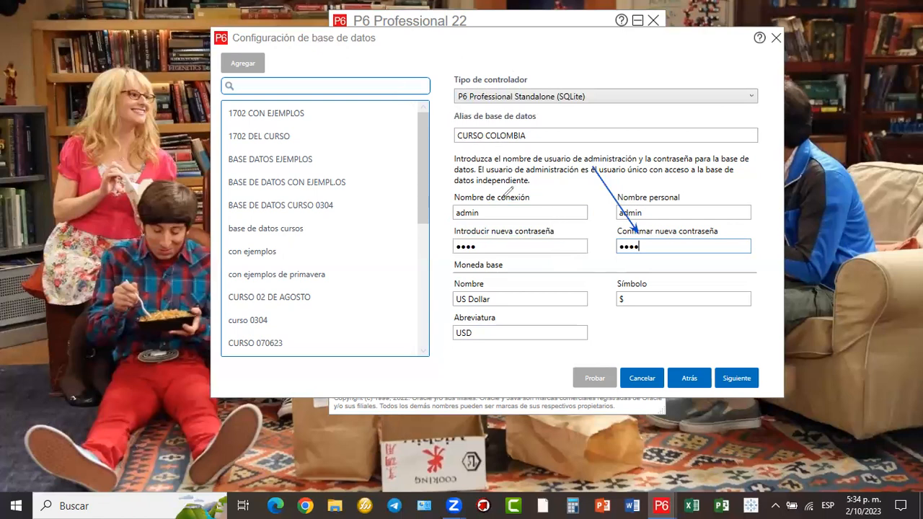
{"action": "mouse_move", "coordinate": [484, 229]}
{"action": "left_mouse_down"}
{"action": "mouse_move", "coordinate": [459, 255]}
{"action": "mouse_move", "coordinate": [496, 243]}
{"action": "mouse_move", "coordinate": [492, 229]}
{"action": "left_mouse_up"}
{"action": "mouse_move", "coordinate": [636, 229]}
{"action": "left_mouse_down"}
{"action": "mouse_move", "coordinate": [613, 245]}
{"action": "mouse_move", "coordinate": [657, 245]}
{"action": "mouse_move", "coordinate": [647, 234]}
{"action": "left_mouse_up"}
{"action": "mouse_move", "coordinate": [493, 200]}
{"action": "left_mouse_down"}
{"action": "mouse_move", "coordinate": [451, 209]}
{"action": "mouse_move", "coordinate": [488, 218]}
{"action": "mouse_move", "coordinate": [493, 198]}
{"action": "left_mouse_up"}
{"action": "mouse_move", "coordinate": [641, 204]}
{"action": "left_mouse_down"}
{"action": "mouse_move", "coordinate": [624, 225]}
{"action": "mouse_move", "coordinate": [653, 212]}
{"action": "mouse_move", "coordinate": [649, 203]}
{"action": "left_mouse_up"}
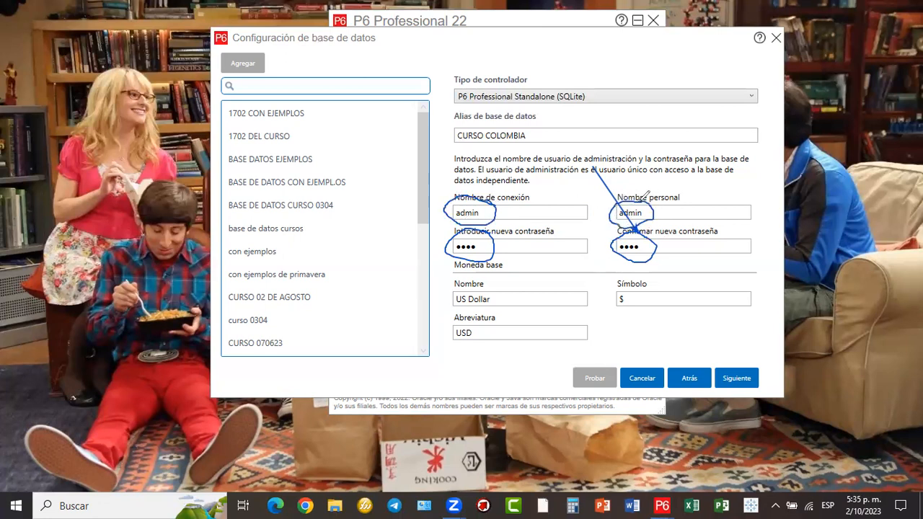
{"action": "left_click", "coordinate": [675, 245]}
{"action": "mouse_move", "coordinate": [675, 245]}
{"action": "left_mouse_down"}
{"action": "mouse_move", "coordinate": [742, 368]}
{"action": "mouse_move", "coordinate": [760, 354]}
{"action": "left_mouse_up"}
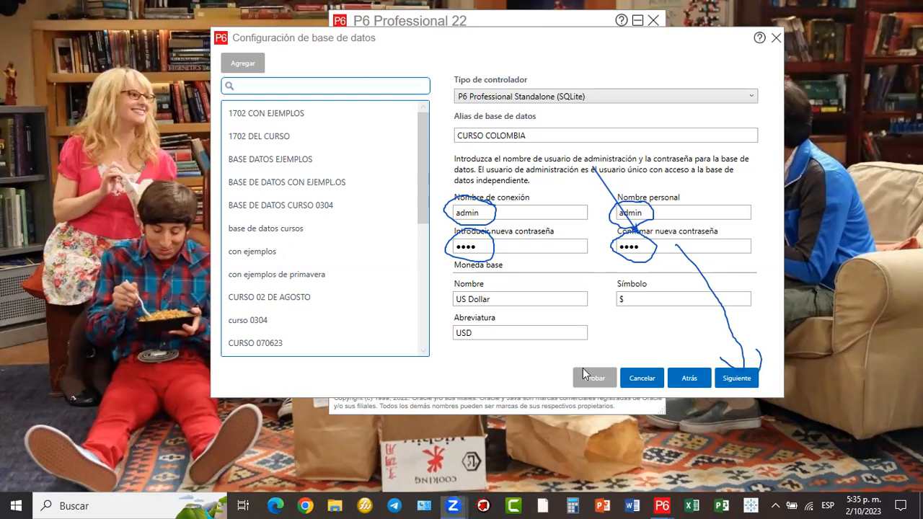
- Advance to the database location page showing PPMDBSQLite.db in Documents with sample data ticked
{"action": "key", "text": "Return"}
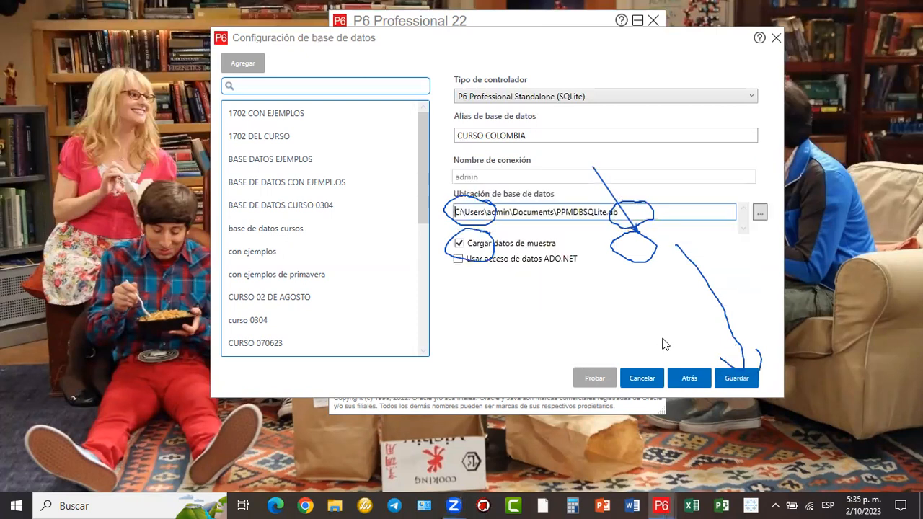
{"action": "left_click", "coordinate": [703, 393]}
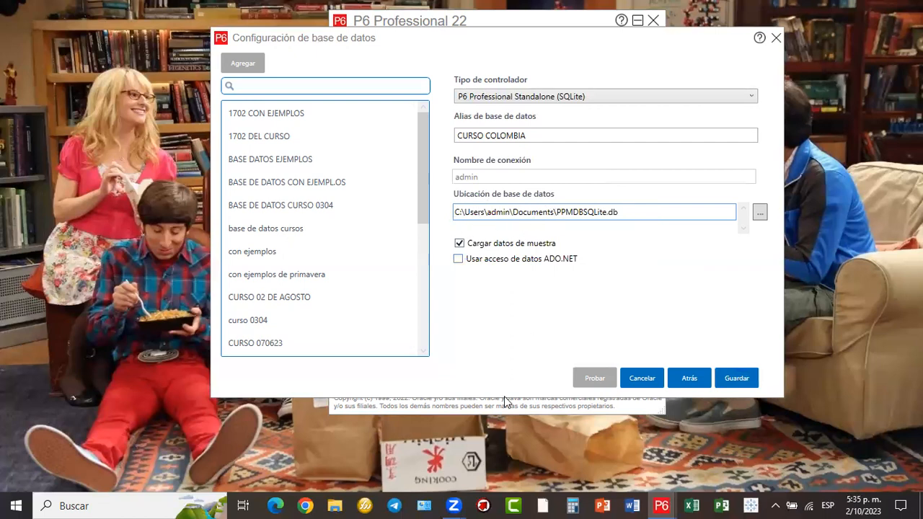
{"action": "left_click_drag", "start_coordinate": [447, 202], "coordinate": [629, 227]}
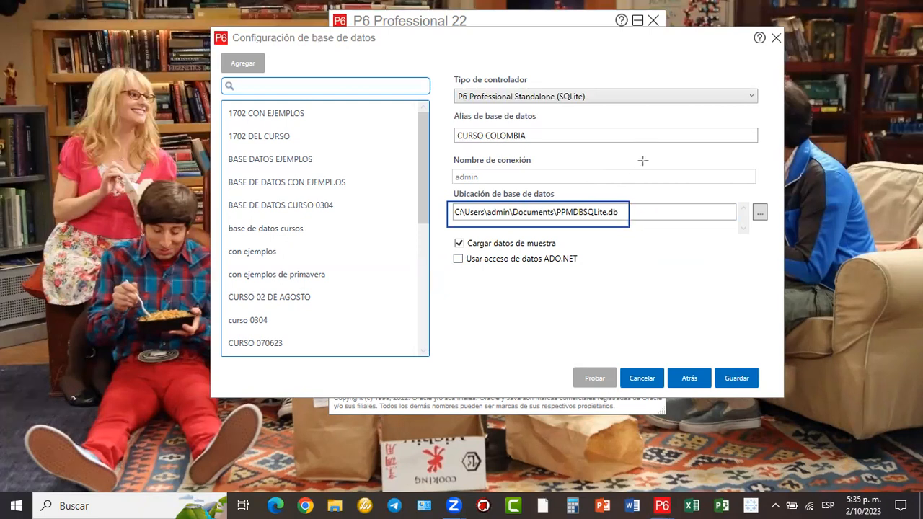
{"action": "mouse_move", "coordinate": [676, 72]}
{"action": "left_mouse_down"}
{"action": "mouse_move", "coordinate": [610, 179]}
{"action": "mouse_move", "coordinate": [669, 83]}
{"action": "left_mouse_up"}
{"action": "mouse_move", "coordinate": [553, 202]}
{"action": "left_mouse_down"}
{"action": "mouse_move", "coordinate": [597, 224]}
{"action": "mouse_move", "coordinate": [628, 226]}
{"action": "left_mouse_up"}
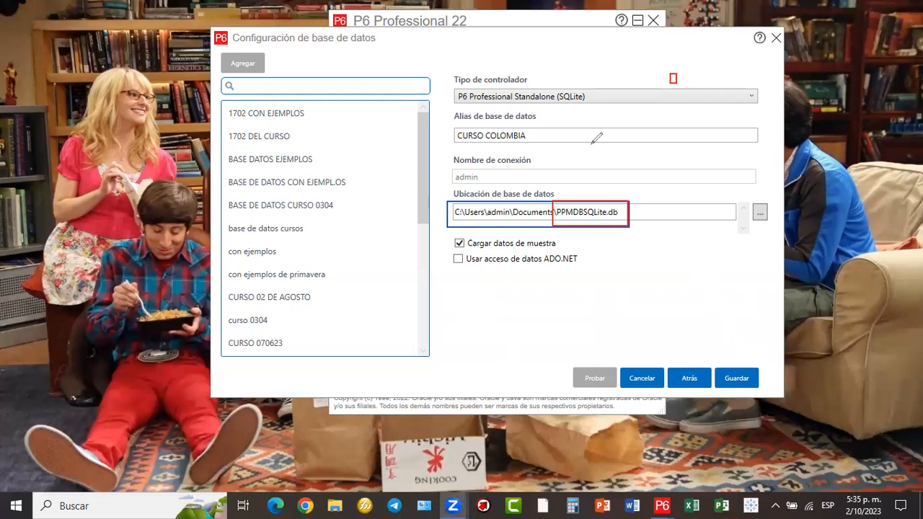
{"action": "mouse_move", "coordinate": [658, 273]}
{"action": "left_mouse_down"}
{"action": "mouse_move", "coordinate": [691, 274]}
{"action": "mouse_move", "coordinate": [676, 285]}
{"action": "mouse_move", "coordinate": [710, 281]}
{"action": "mouse_move", "coordinate": [701, 246]}
{"action": "mouse_move", "coordinate": [715, 273]}
{"action": "mouse_move", "coordinate": [735, 265]}
{"action": "mouse_move", "coordinate": [713, 281]}
{"action": "left_mouse_up"}
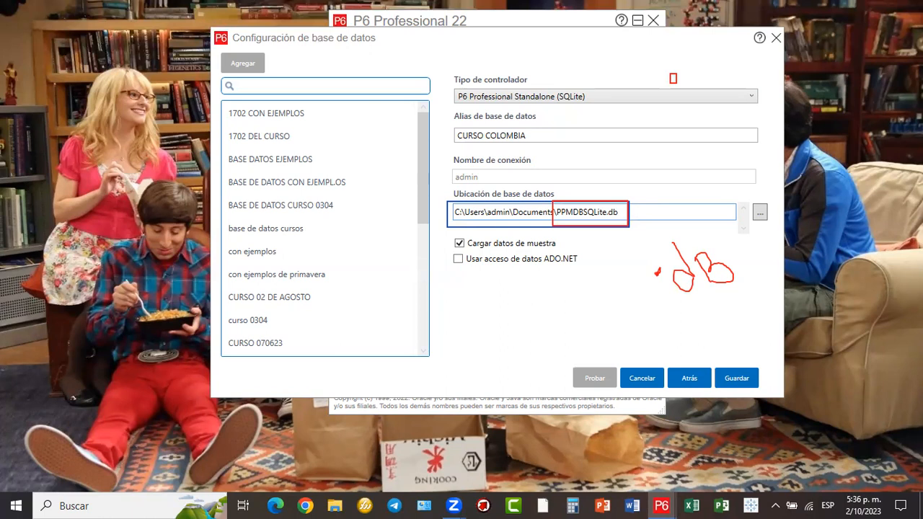
- Rename the database file from PPMDBSQLite.db to CURSOCOLOMBIA.db in Documents
{"action": "key", "text": "BackSpace"}
{"action": "key", "text": "BackSpace"}
{"action": "key", "text": "BackSpace"}
{"action": "key", "text": "BackSpace"}
{"action": "key", "text": "BackSpace"}
{"action": "key", "text": "BackSpace"}
{"action": "key", "text": "BackSpace"}
{"action": "key", "text": "BackSpace"}
{"action": "key", "text": "BackSpace"}
{"action": "key", "text": "BackSpace"}
{"action": "key", "text": "BackSpace"}
{"action": "type", "text": "CR"}
{"action": "key", "text": "BackSpace"}
{"action": "type", "text": "URSOCOLOMBIA"}
{"action": "left_click", "coordinate": [676, 394]}
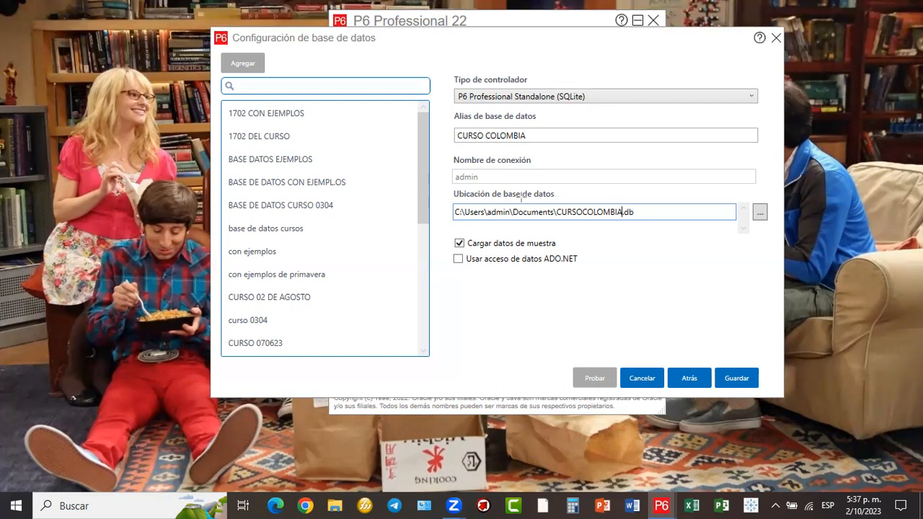
- Save the CURSO COLOMBIA connection with sample data and acknowledge the alias-saved message
{"action": "left_click_drag", "start_coordinate": [597, 219], "coordinate": [638, 222]}
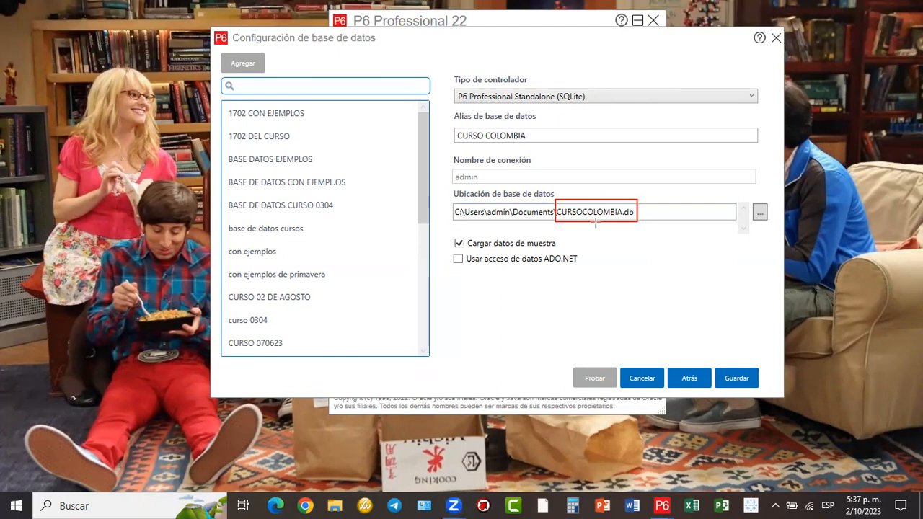
{"action": "left_click_drag", "start_coordinate": [596, 221], "coordinate": [558, 244]}
{"action": "mouse_move", "coordinate": [594, 221]}
{"action": "left_mouse_down"}
{"action": "mouse_move", "coordinate": [583, 261]}
{"action": "mouse_move", "coordinate": [594, 219]}
{"action": "left_mouse_up"}
{"action": "mouse_move", "coordinate": [444, 235]}
{"action": "left_mouse_down"}
{"action": "mouse_move", "coordinate": [500, 254]}
{"action": "mouse_move", "coordinate": [567, 253]}
{"action": "left_mouse_up"}
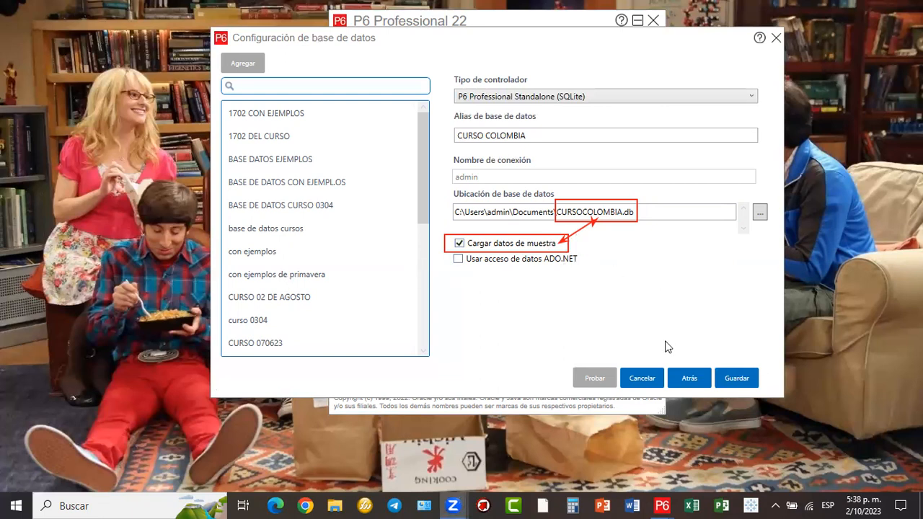
{"action": "mouse_move", "coordinate": [564, 252]}
{"action": "left_mouse_down"}
{"action": "mouse_move", "coordinate": [711, 376]}
{"action": "mouse_move", "coordinate": [721, 374]}
{"action": "left_mouse_up"}
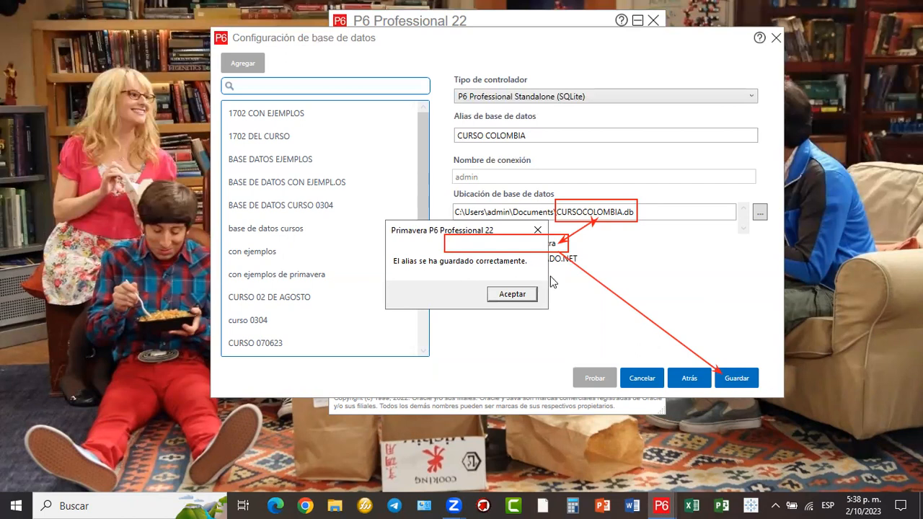
{"action": "left_click", "coordinate": [534, 295]}
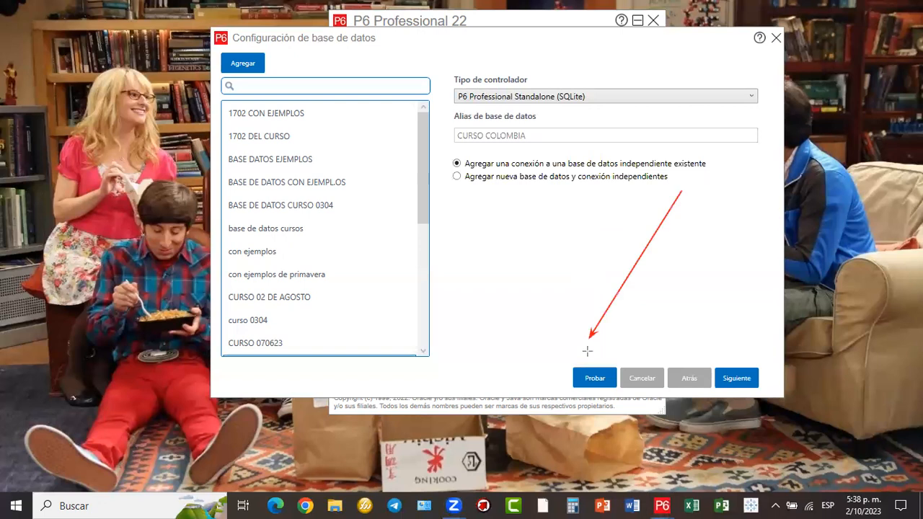
- Test the CURSO COLOMBIA connection and dismiss the 'Prueba de conexión correcta' message
{"action": "left_click", "coordinate": [594, 377]}
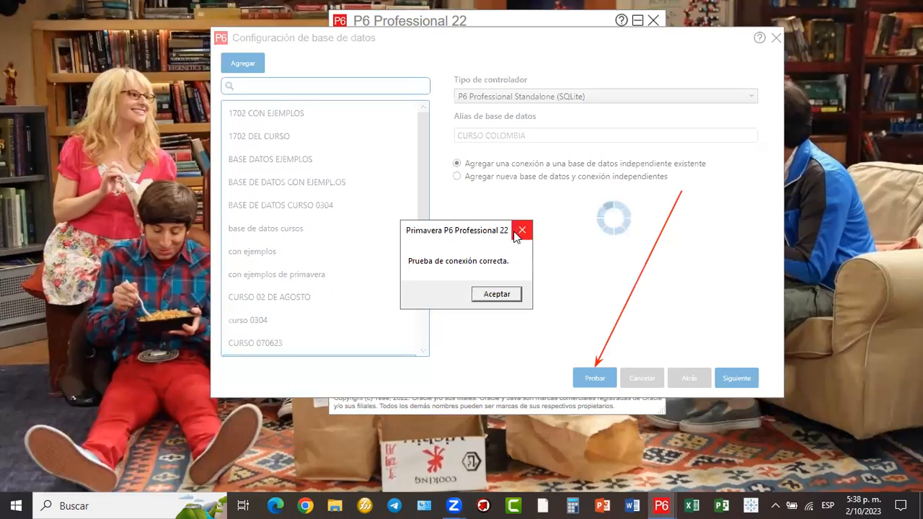
{"action": "left_click", "coordinate": [496, 295]}
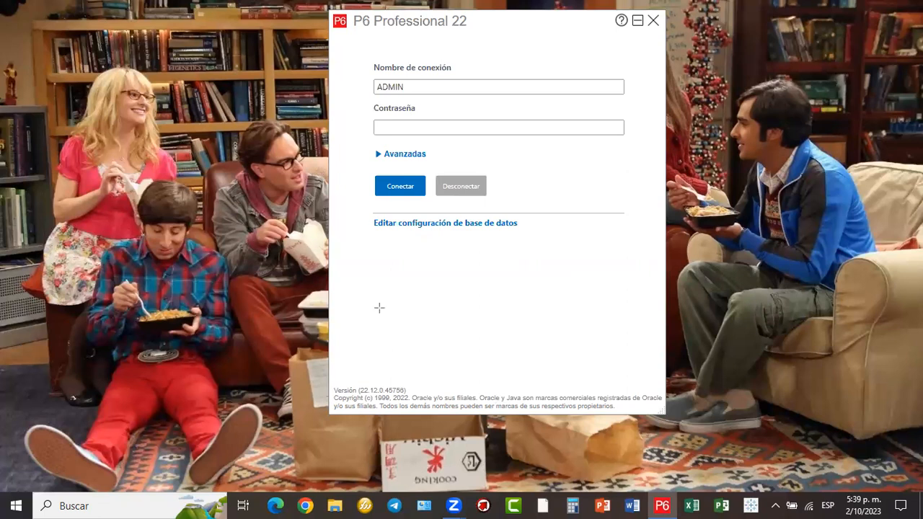
- Mark the Avanzadas login options with a red box and arrow, discarding an earlier box
{"action": "mouse_move", "coordinate": [366, 212]}
{"action": "left_mouse_down"}
{"action": "mouse_move", "coordinate": [428, 239]}
{"action": "mouse_move", "coordinate": [533, 239]}
{"action": "left_mouse_up"}
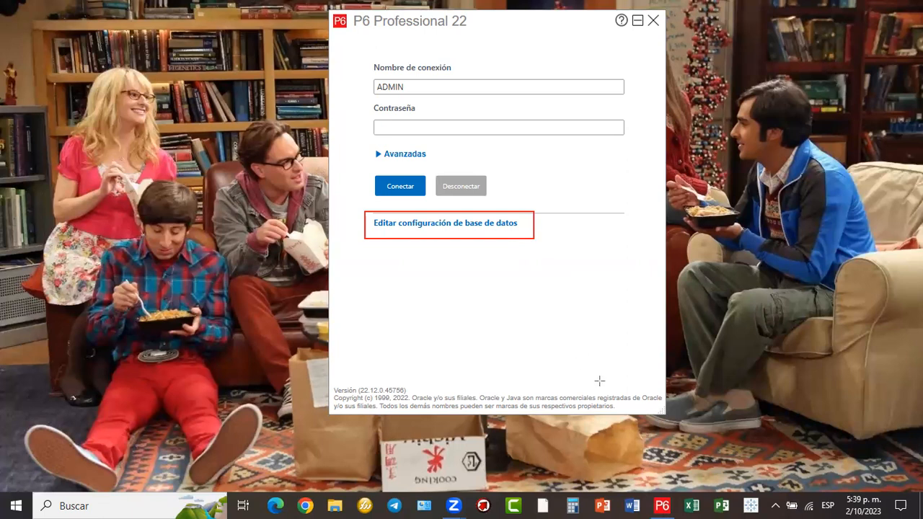
{"action": "key", "text": "ctrl+z"}
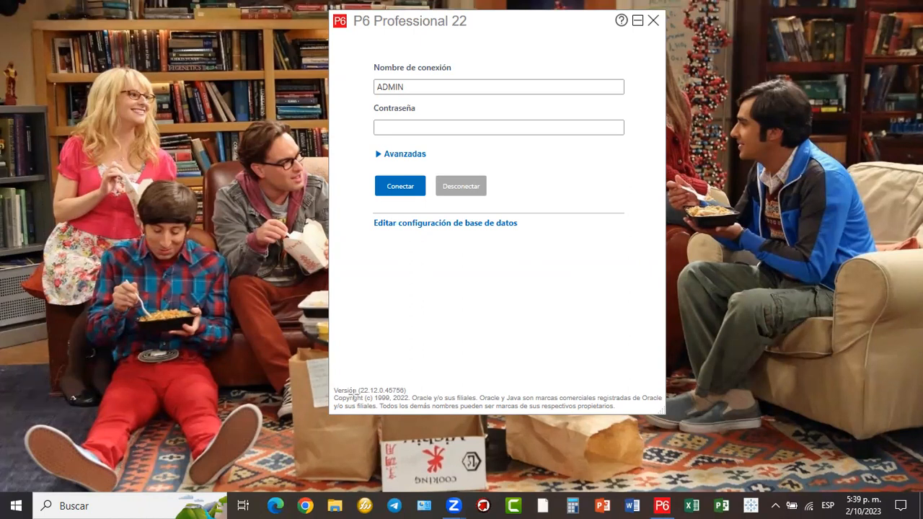
{"action": "left_click_drag", "start_coordinate": [361, 146], "coordinate": [440, 164]}
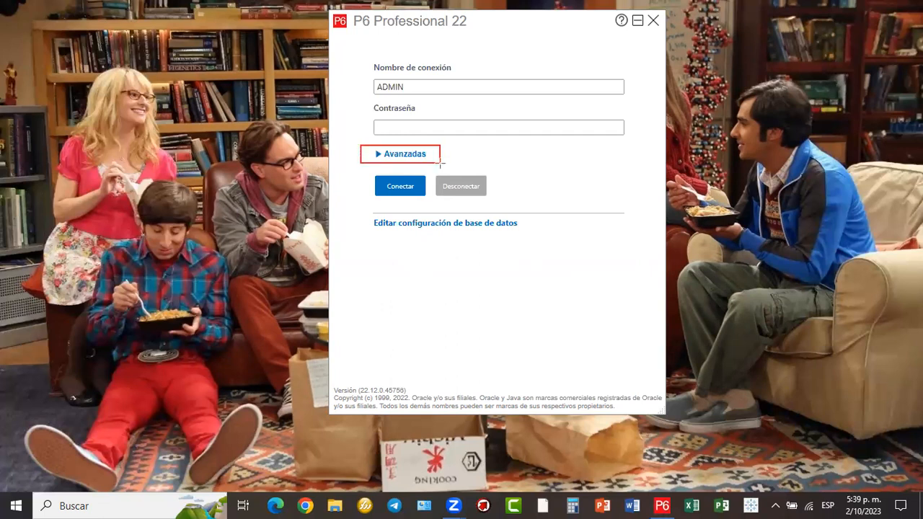
{"action": "left_click_drag", "start_coordinate": [441, 164], "coordinate": [440, 164]}
{"action": "left_click_drag", "start_coordinate": [519, 73], "coordinate": [426, 144]}
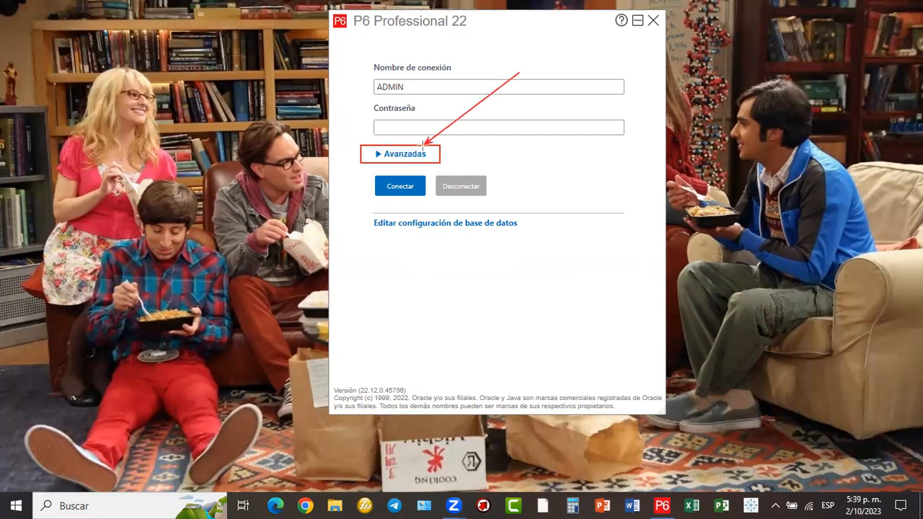
- Reveal the advanced login options and box the database choice in red
{"action": "left_click", "coordinate": [378, 156]}
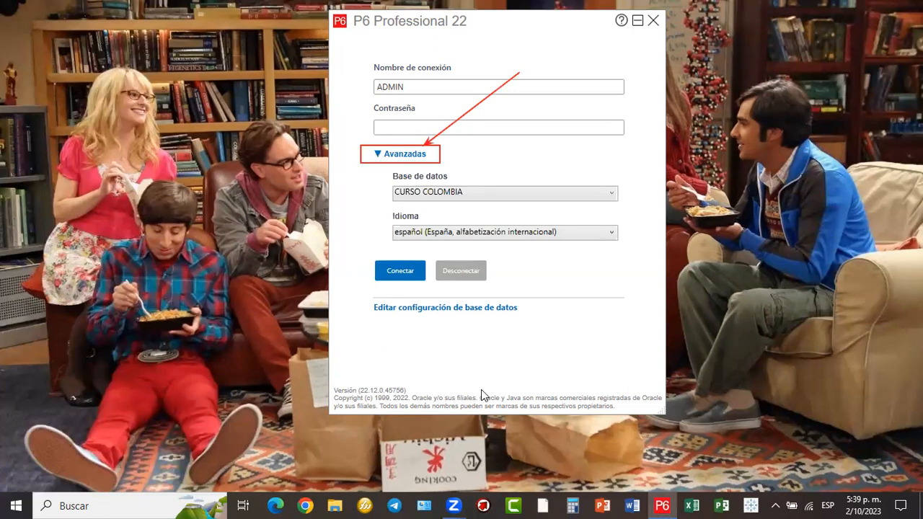
{"action": "mouse_move", "coordinate": [380, 170]}
{"action": "left_mouse_down"}
{"action": "mouse_move", "coordinate": [508, 208]}
{"action": "mouse_move", "coordinate": [624, 208]}
{"action": "left_mouse_up"}
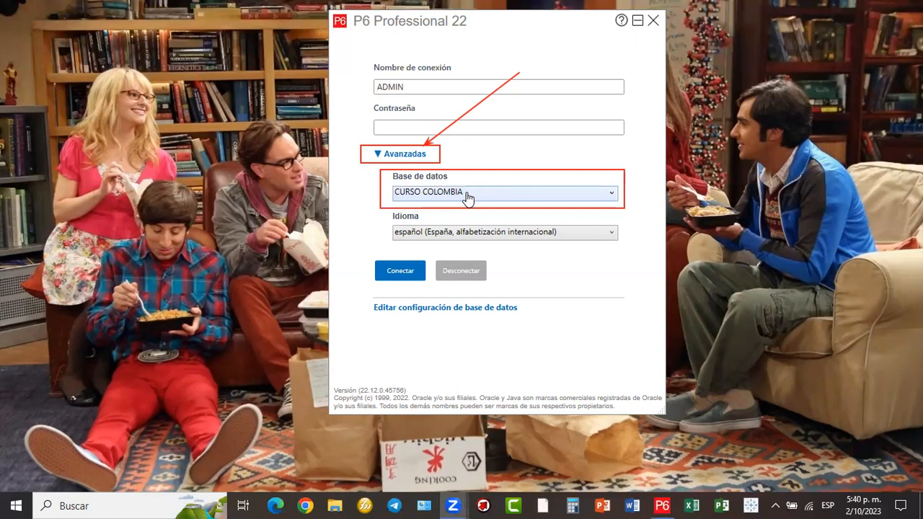
{"action": "left_click", "coordinate": [610, 197]}
- Choose CURSO COLOMBIA from the Base de datos list as the login database
{"action": "left_click", "coordinate": [610, 195]}
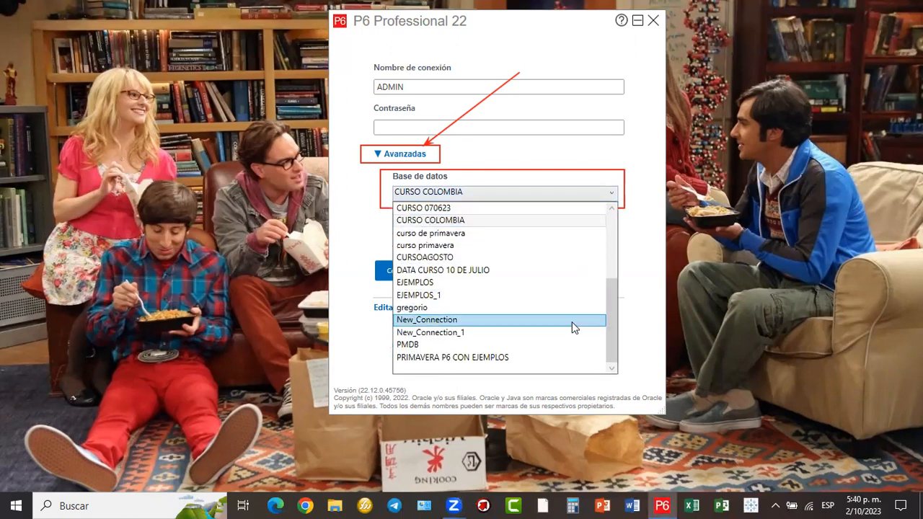
{"action": "scroll", "coordinate": [573, 319], "scroll_direction": "up", "scroll_amount": 3}
{"action": "scroll", "coordinate": [564, 288], "scroll_direction": "up", "scroll_amount": 1}
{"action": "scroll", "coordinate": [559, 300], "scroll_direction": "down", "scroll_amount": 3}
{"action": "scroll", "coordinate": [556, 299], "scroll_direction": "up", "scroll_amount": 3}
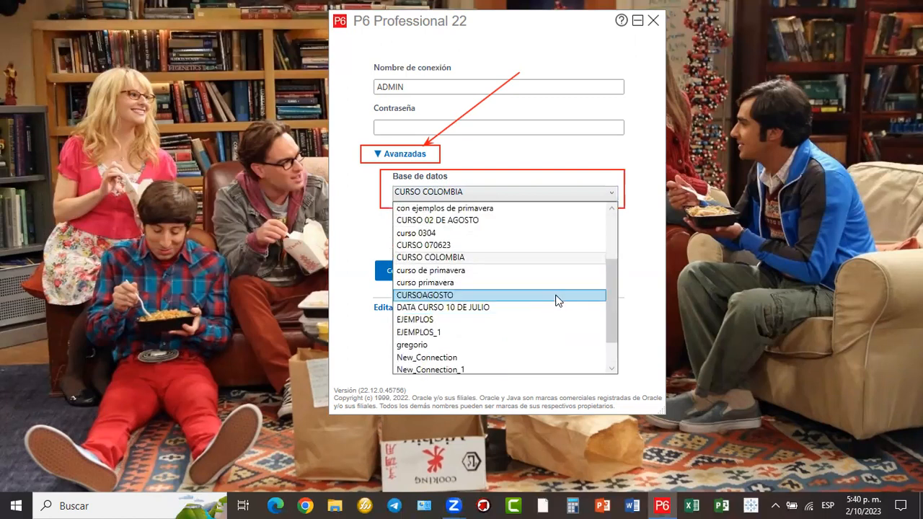
{"action": "scroll", "coordinate": [557, 298], "scroll_direction": "down", "scroll_amount": 4}
{"action": "scroll", "coordinate": [557, 298], "scroll_direction": "up", "scroll_amount": 4}
{"action": "scroll", "coordinate": [558, 298], "scroll_direction": "down", "scroll_amount": 4}
{"action": "scroll", "coordinate": [556, 298], "scroll_direction": "up", "scroll_amount": 4}
{"action": "scroll", "coordinate": [552, 299], "scroll_direction": "down", "scroll_amount": 4}
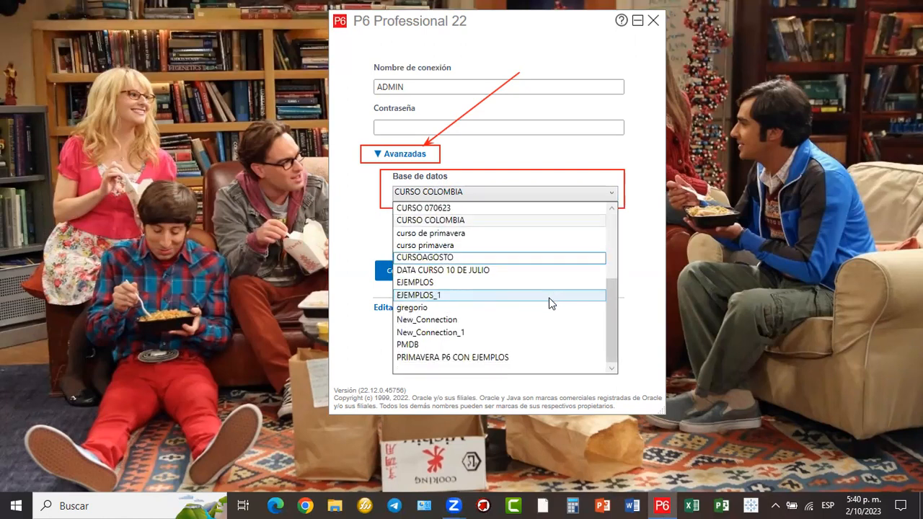
{"action": "scroll", "coordinate": [548, 288], "scroll_direction": "up", "scroll_amount": 4}
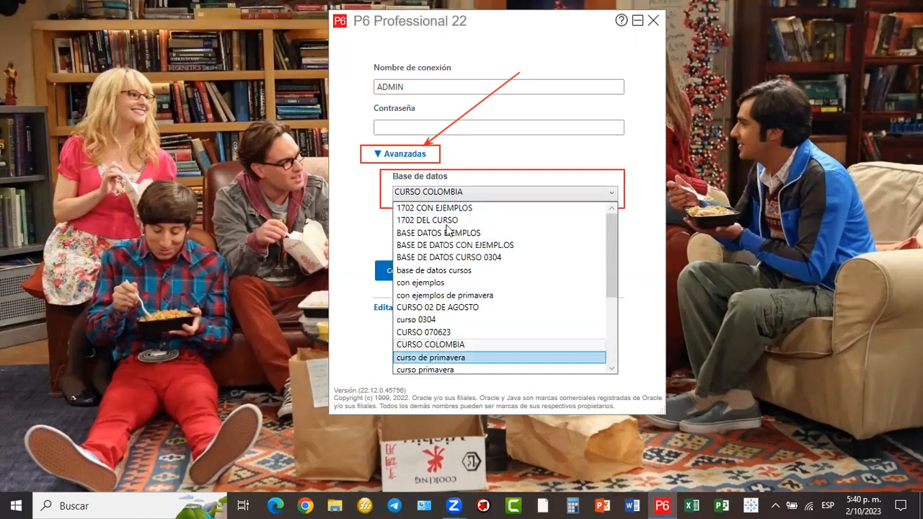
{"action": "scroll", "coordinate": [456, 267], "scroll_direction": "down", "scroll_amount": 4}
{"action": "scroll", "coordinate": [456, 271], "scroll_direction": "up", "scroll_amount": 4}
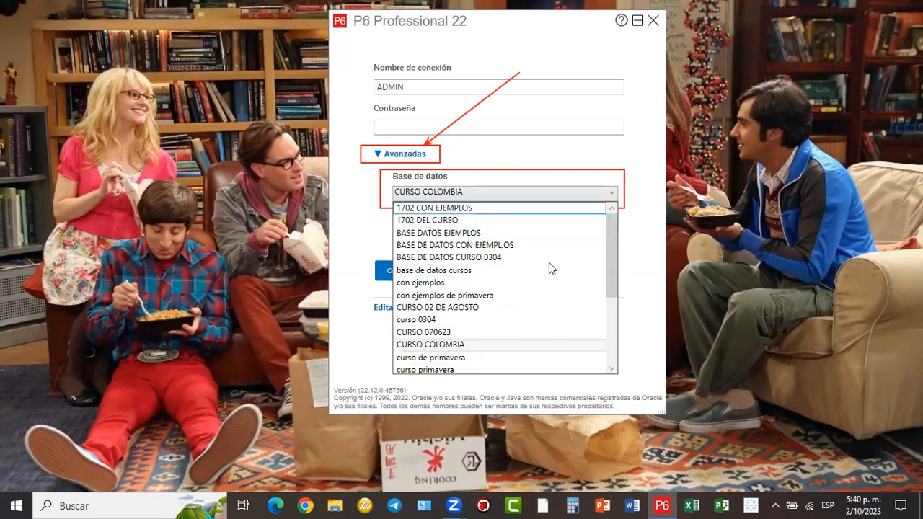
{"action": "left_click", "coordinate": [427, 345]}
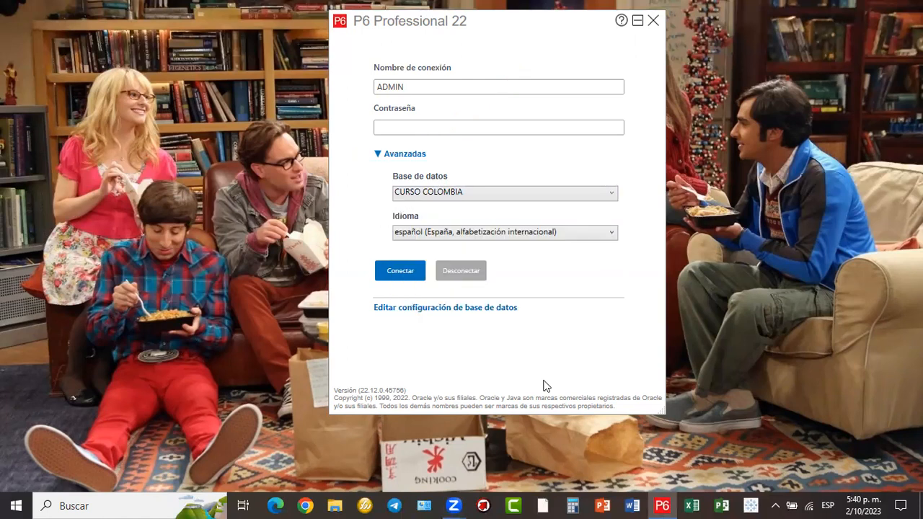
{"action": "left_click_drag", "start_coordinate": [376, 212], "coordinate": [630, 260]}
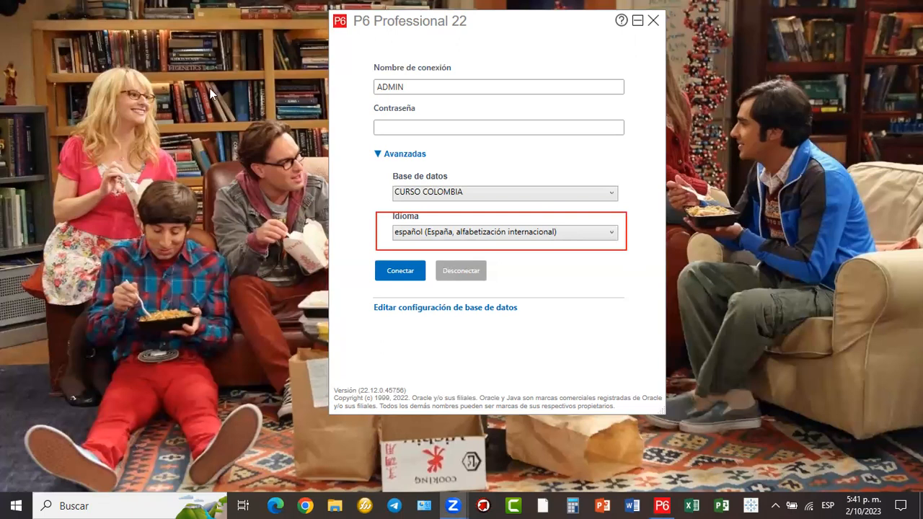
{"action": "left_click", "coordinate": [611, 239]}
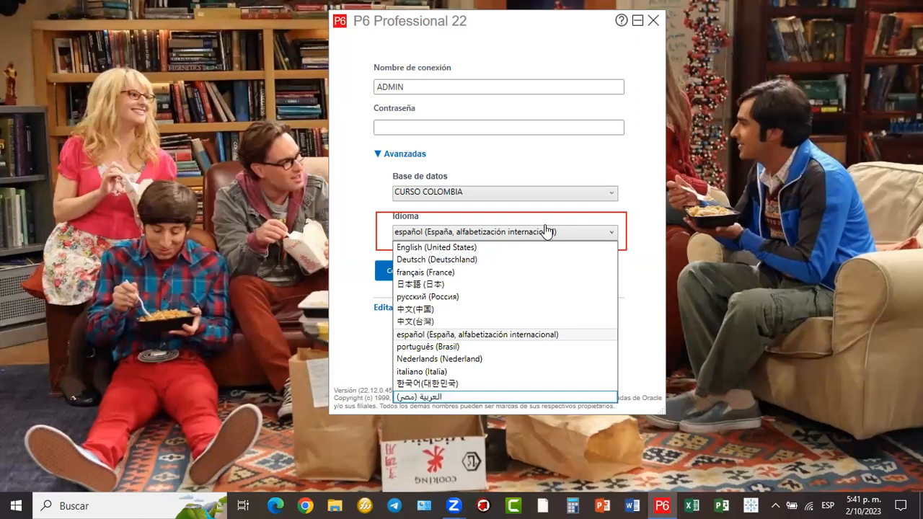
{"action": "left_click", "coordinate": [485, 240]}
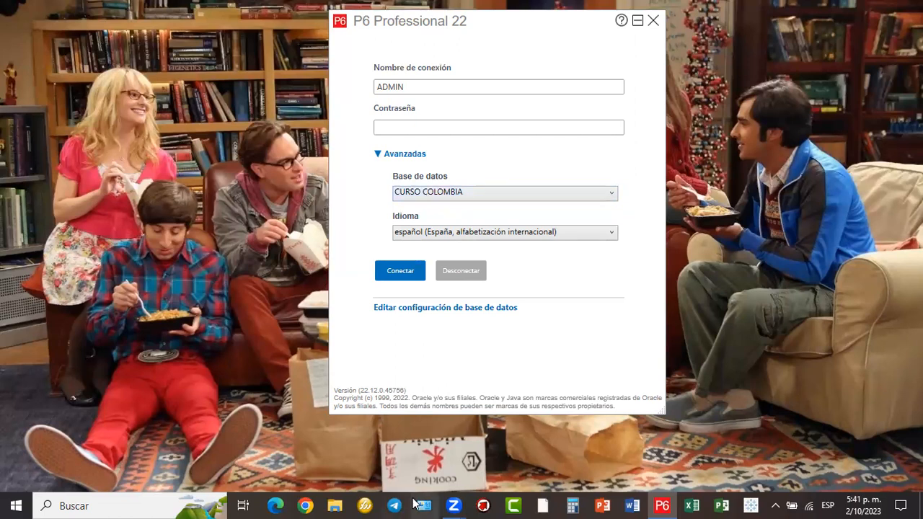
- Highlight the ADMIN login and password fields, enter the account password, and connect to CURSO COLOMBIA
{"action": "mouse_move", "coordinate": [366, 70]}
{"action": "left_mouse_down"}
{"action": "mouse_move", "coordinate": [553, 96]}
{"action": "mouse_move", "coordinate": [708, 96]}
{"action": "mouse_move", "coordinate": [628, 96]}
{"action": "left_mouse_up"}
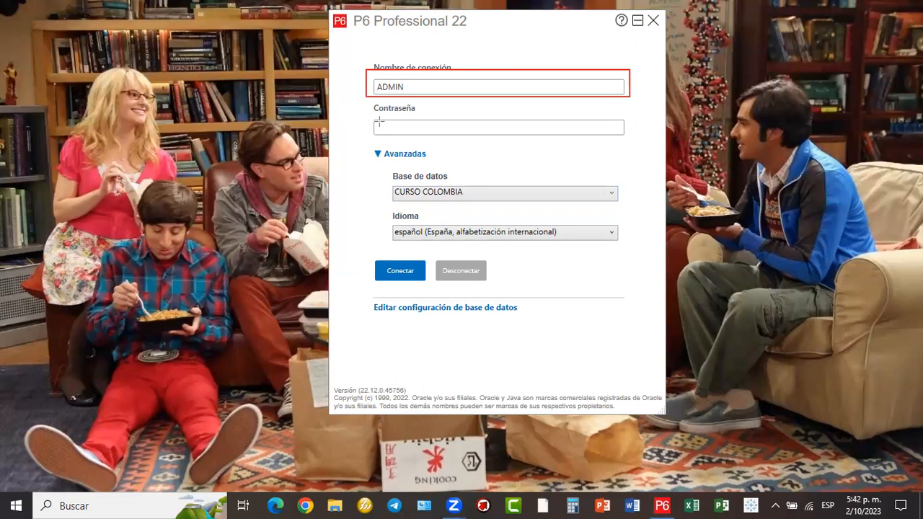
{"action": "mouse_move", "coordinate": [368, 117]}
{"action": "left_mouse_down"}
{"action": "mouse_move", "coordinate": [601, 147]}
{"action": "mouse_move", "coordinate": [629, 141]}
{"action": "left_mouse_up"}
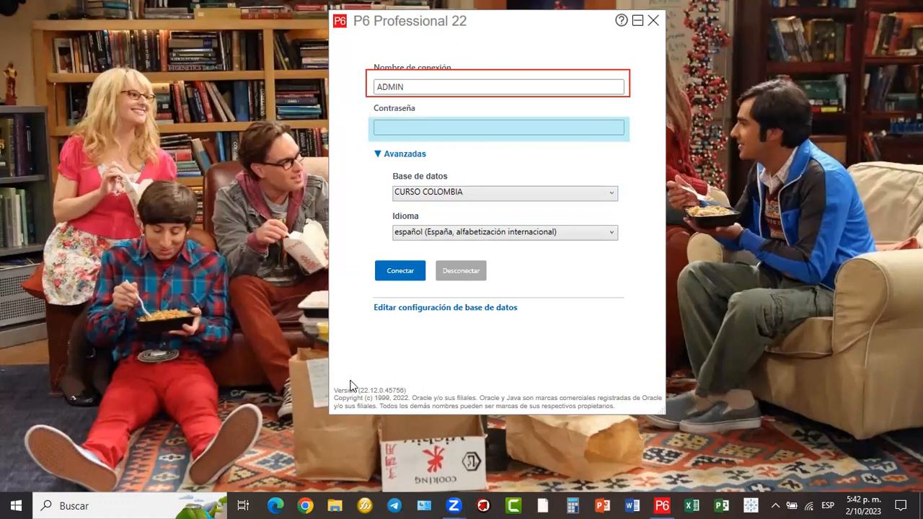
{"action": "left_click", "coordinate": [425, 128]}
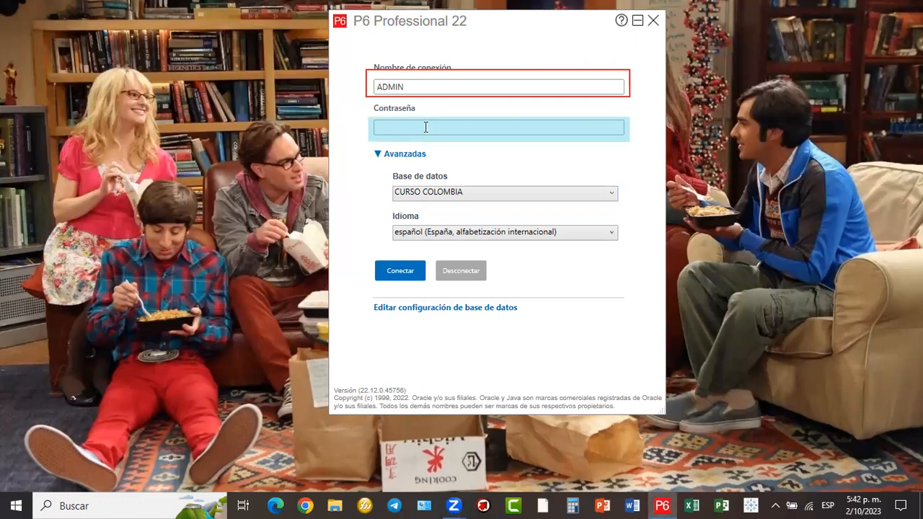
{"action": "type", "text": "admi"}
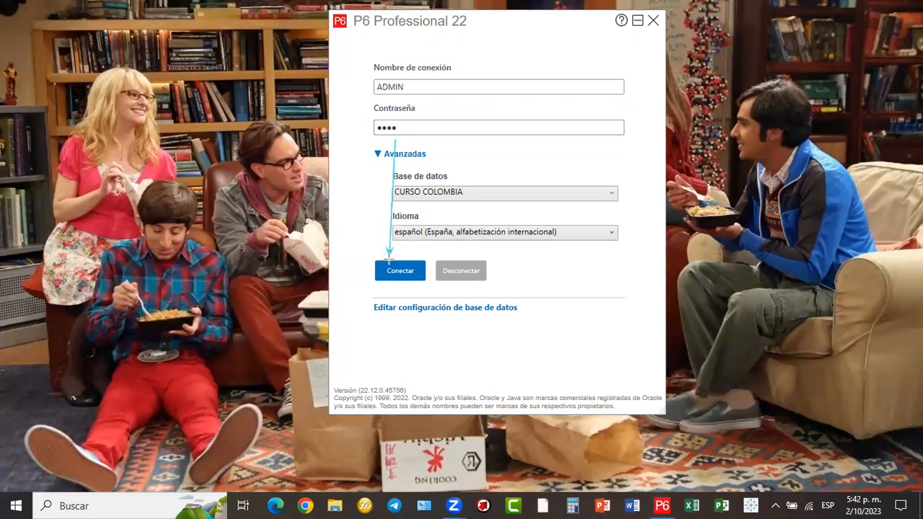
{"action": "key", "text": "Return"}
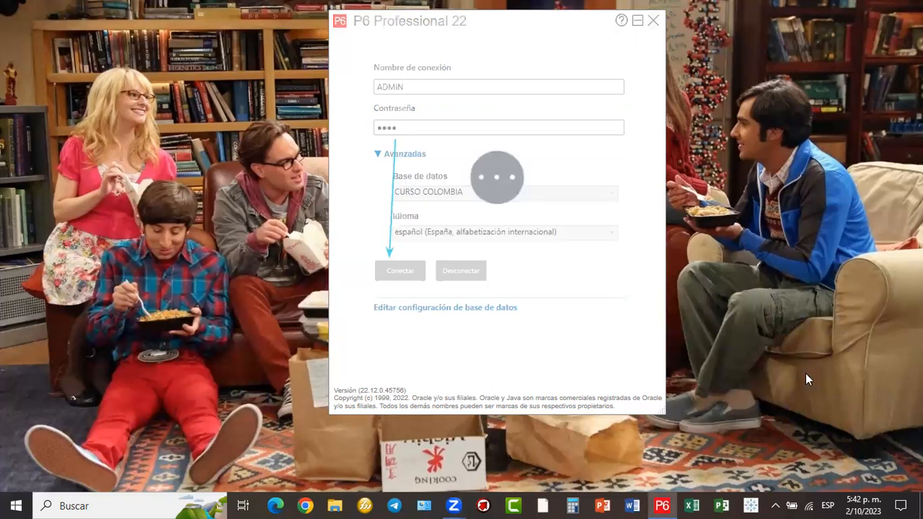
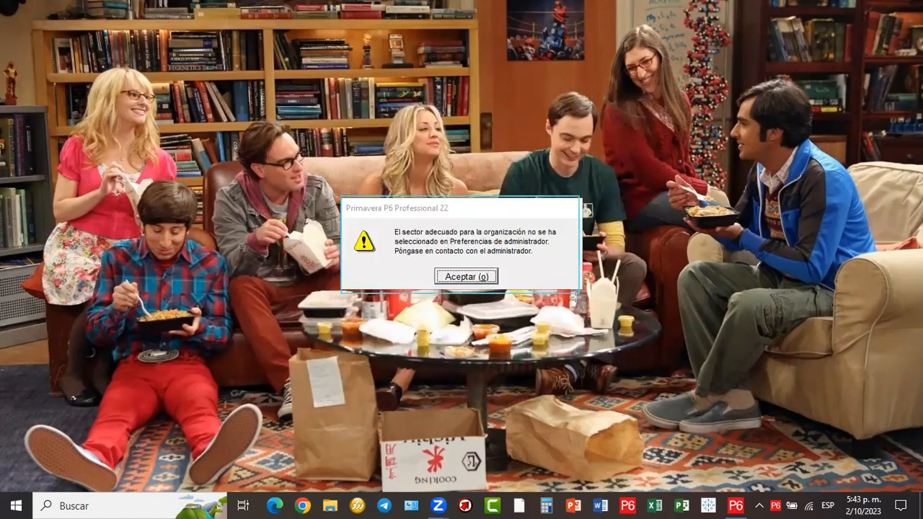
- Dismiss the missing-sector warning, scroll the Gantt back to 2010 and widen the chart
{"action": "left_click_drag", "start_coordinate": [382, 361], "coordinate": [430, 279]}
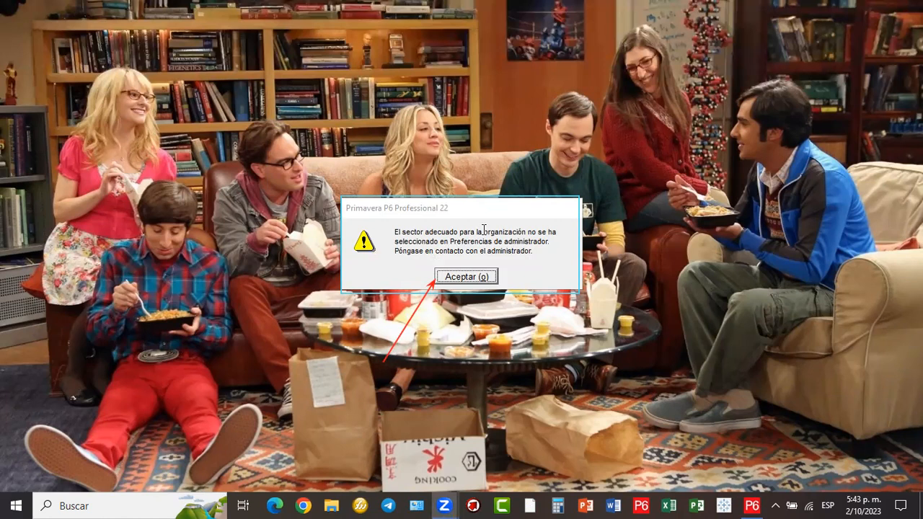
{"action": "left_click", "coordinate": [466, 277]}
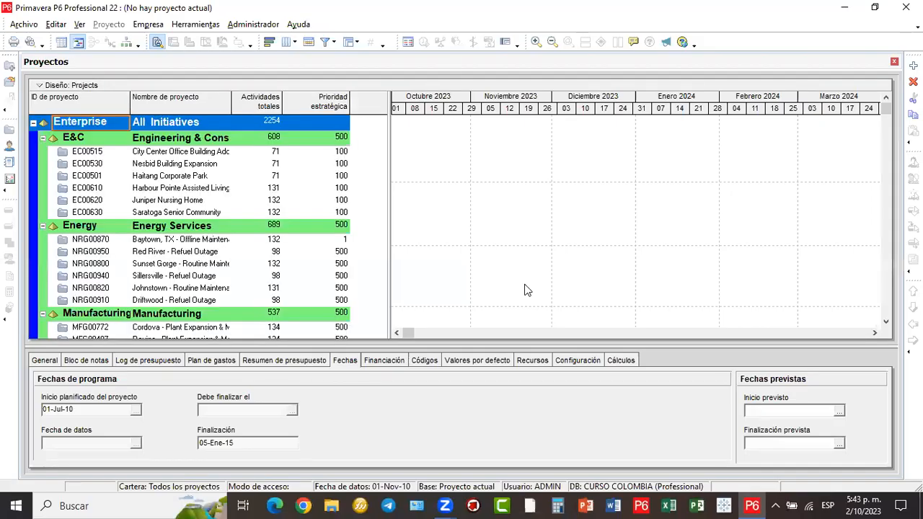
{"action": "left_click_drag", "start_coordinate": [436, 334], "coordinate": [415, 328]}
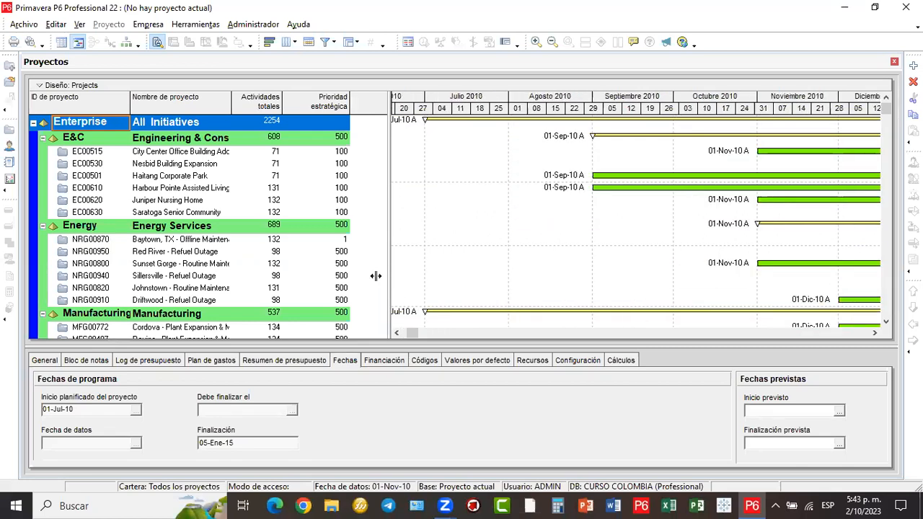
{"action": "left_click_drag", "start_coordinate": [359, 275], "coordinate": [360, 279]}
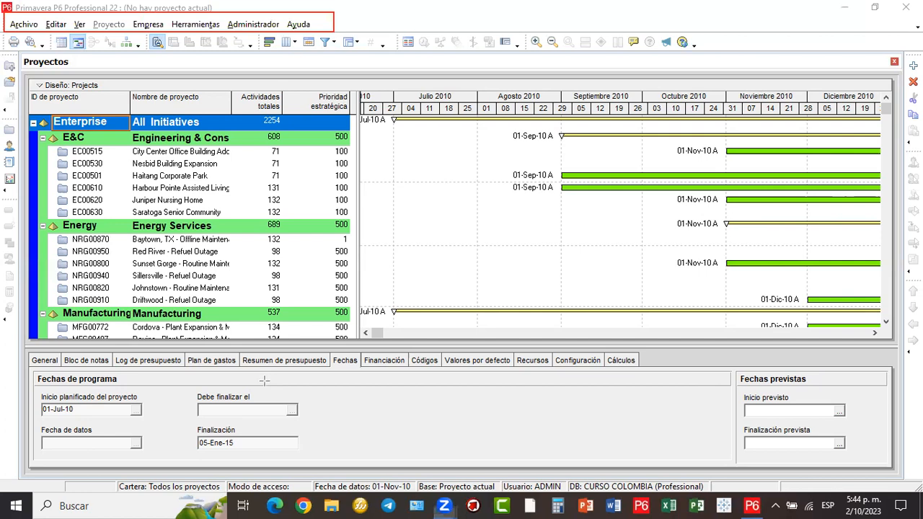
{"action": "left_click", "coordinate": [25, 25]}
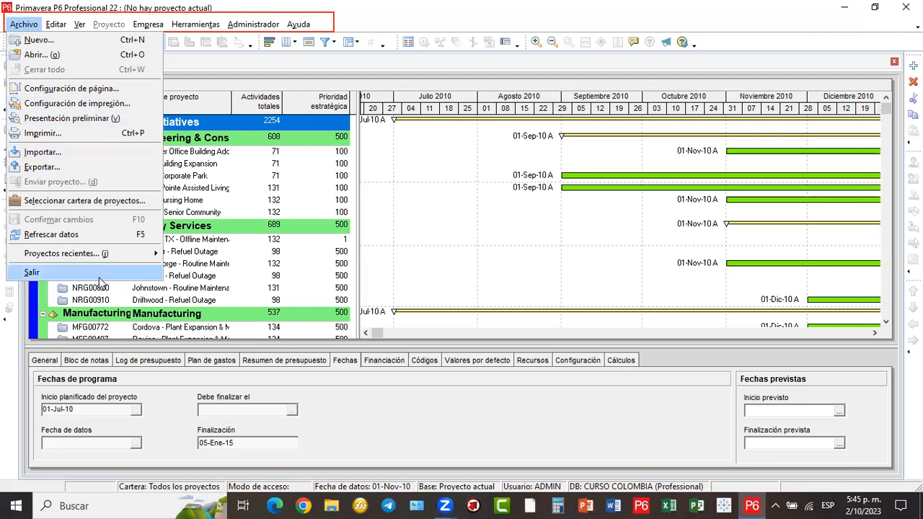
{"action": "left_click", "coordinate": [58, 26]}
{"action": "left_click", "coordinate": [57, 24]}
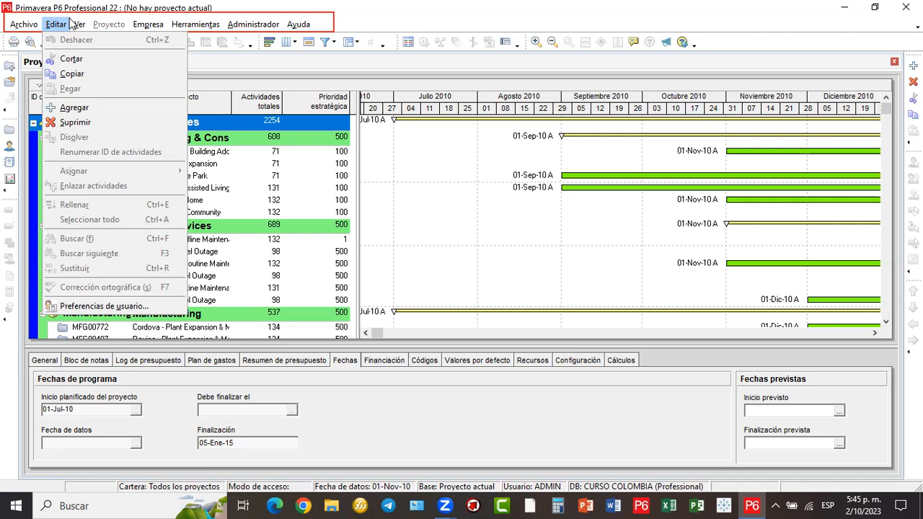
{"action": "left_click", "coordinate": [81, 25]}
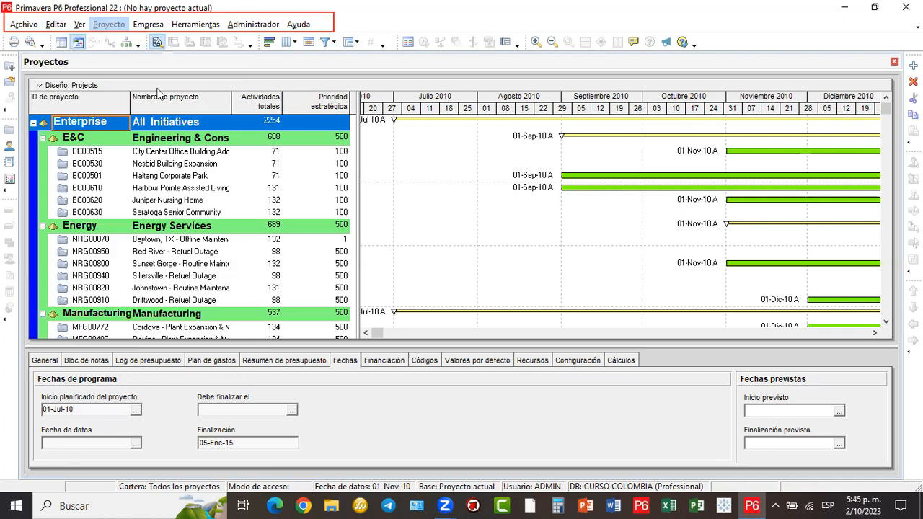
- Browse the Empresa, Herramientas and Ayuda menus
{"action": "left_click", "coordinate": [147, 28]}
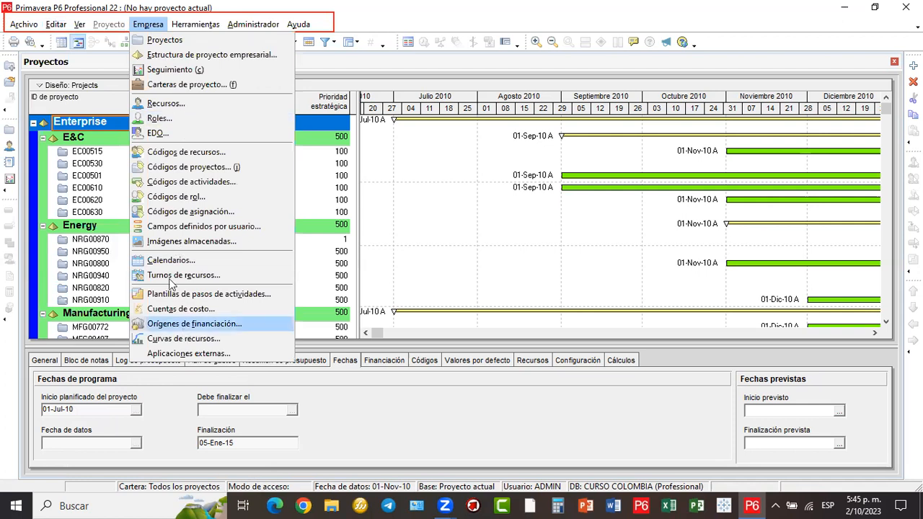
{"action": "left_click", "coordinate": [149, 20]}
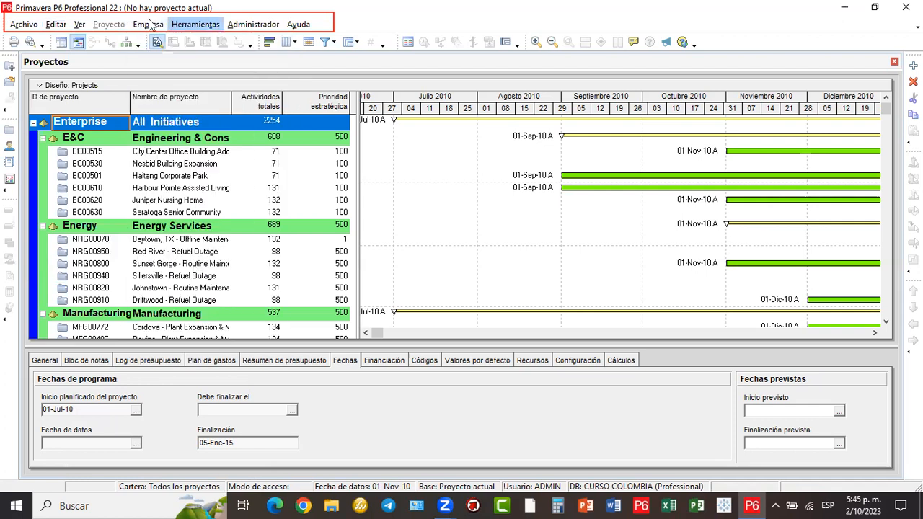
{"action": "left_click", "coordinate": [186, 25]}
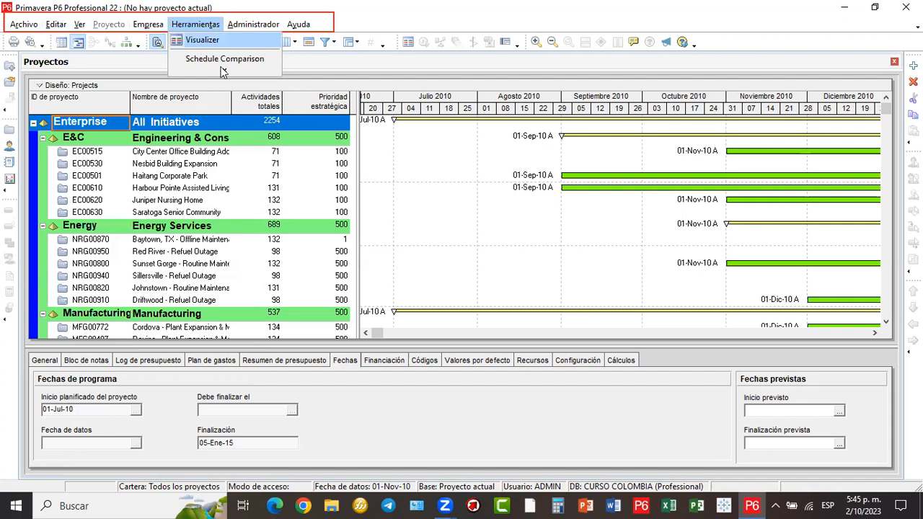
{"action": "mouse_move", "coordinate": [223, 72]}
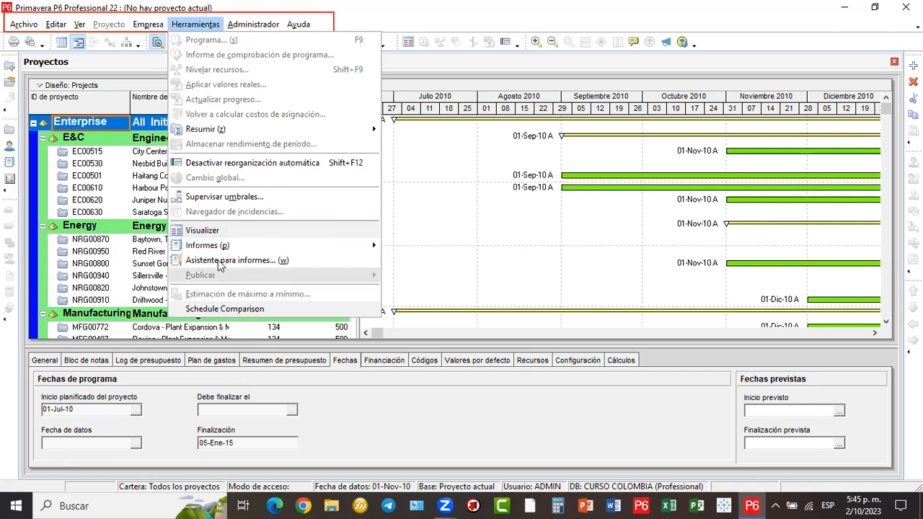
{"action": "mouse_move", "coordinate": [264, 21]}
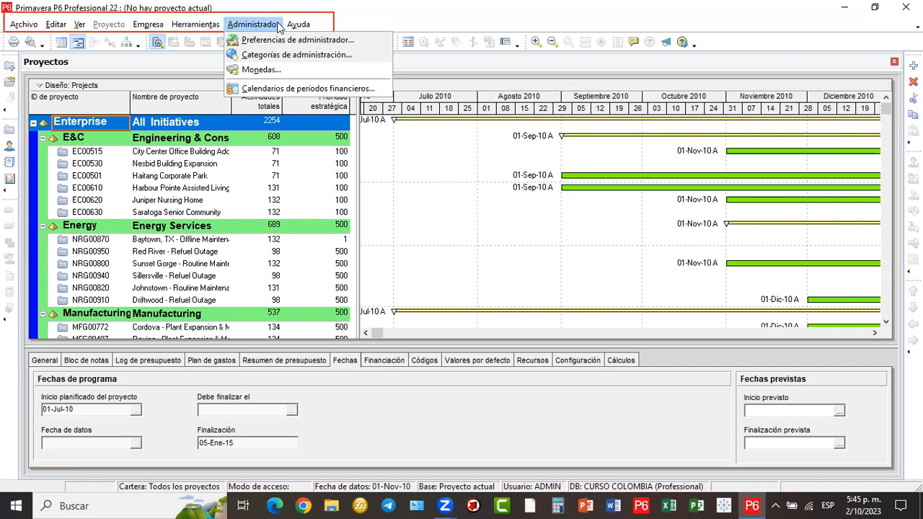
{"action": "mouse_move", "coordinate": [298, 23]}
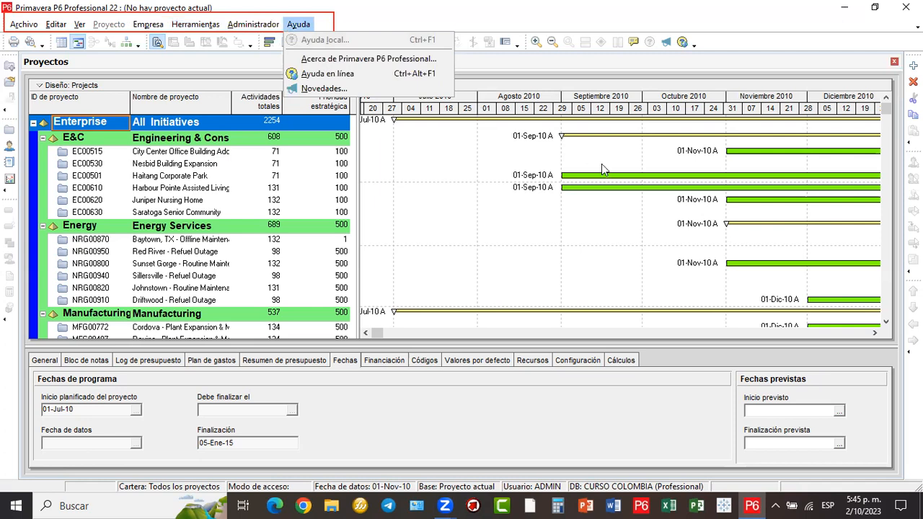
- Open the Administrador menu to reach the administration commands
{"action": "key", "text": "Up"}
{"action": "key", "text": "Left"}
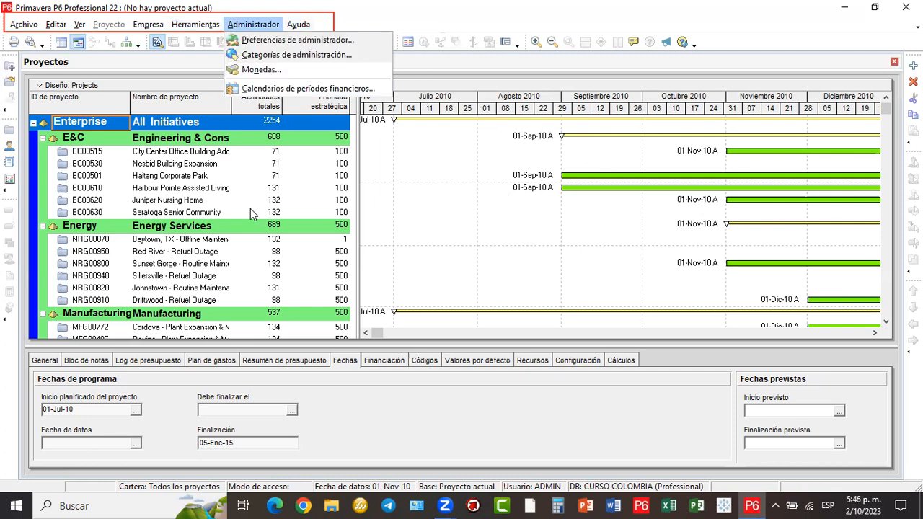
{"action": "mouse_move", "coordinate": [216, 12]}
{"action": "left_mouse_down"}
{"action": "mouse_move", "coordinate": [234, 27]}
{"action": "mouse_move", "coordinate": [288, 32]}
{"action": "left_mouse_up"}
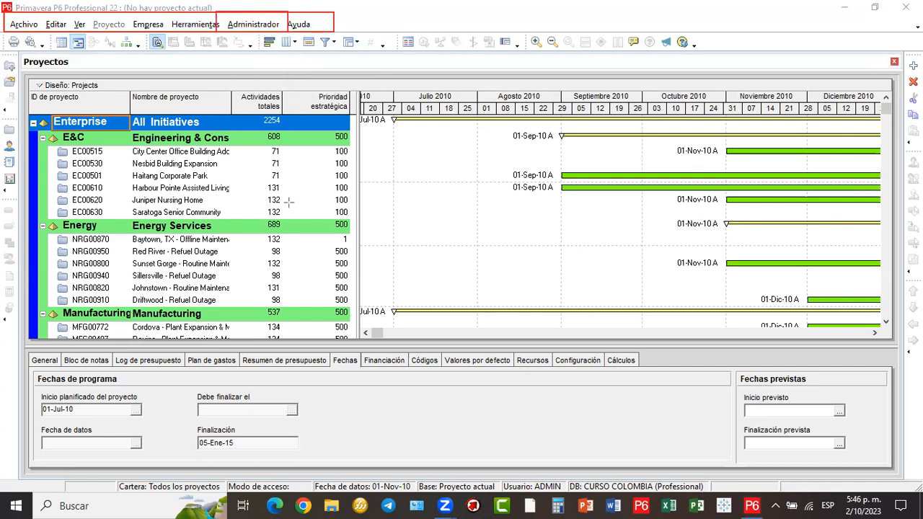
{"action": "left_click", "coordinate": [266, 25]}
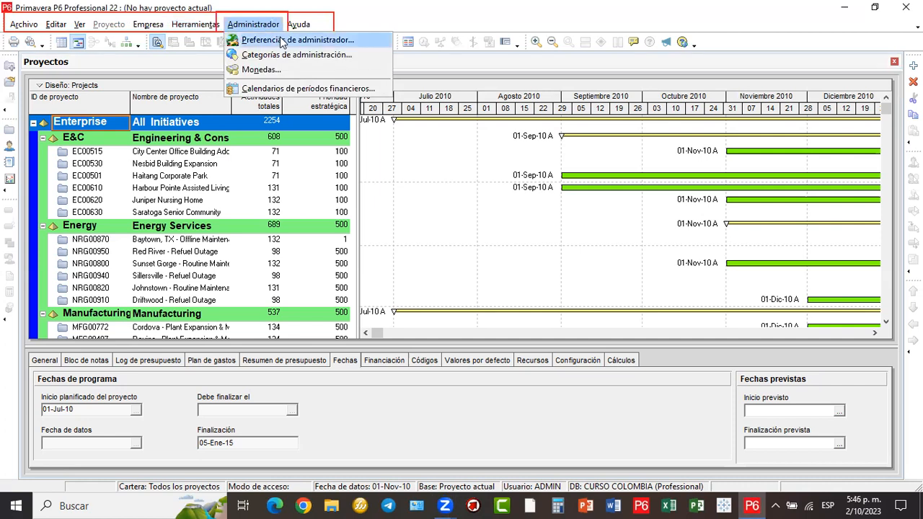
- Open Preferencias de administrador, move it up, and choose Ingeniería y construcción on the Sector tab
{"action": "left_click", "coordinate": [281, 42]}
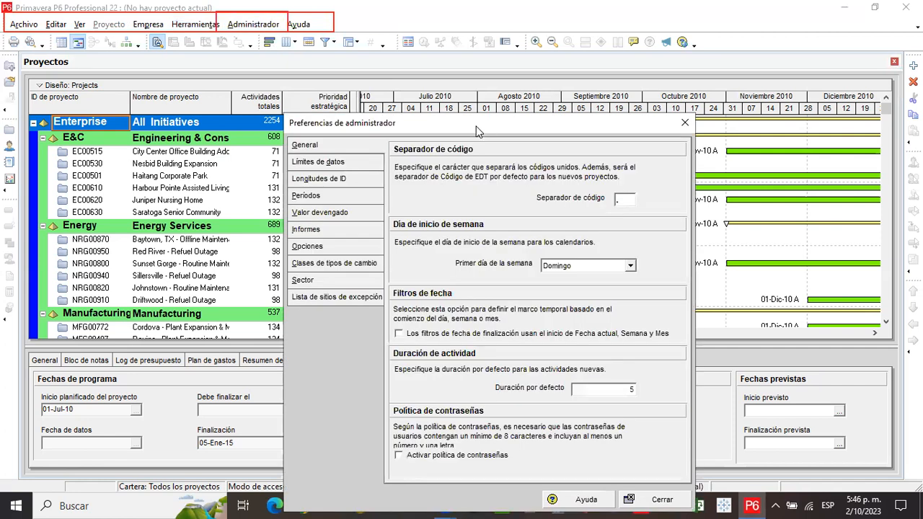
{"action": "left_click_drag", "start_coordinate": [476, 131], "coordinate": [543, 22]}
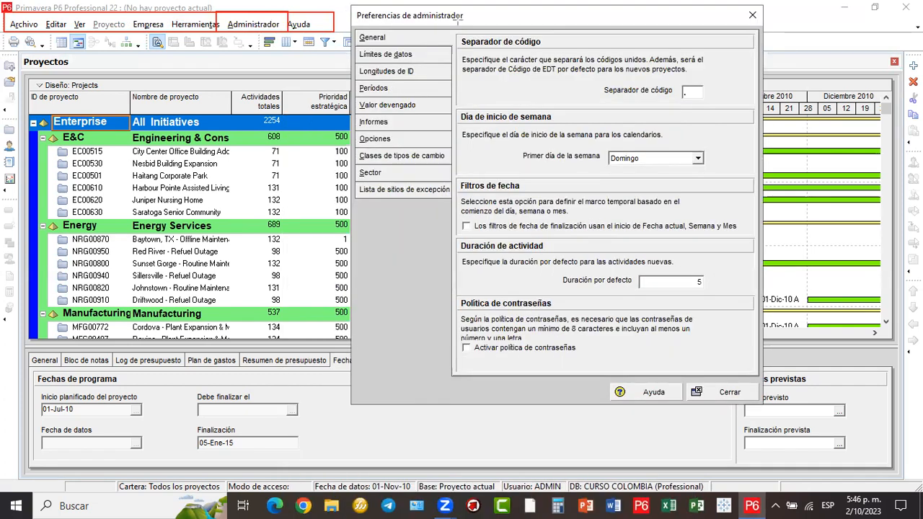
{"action": "left_click_drag", "start_coordinate": [346, 7], "coordinate": [491, 28]}
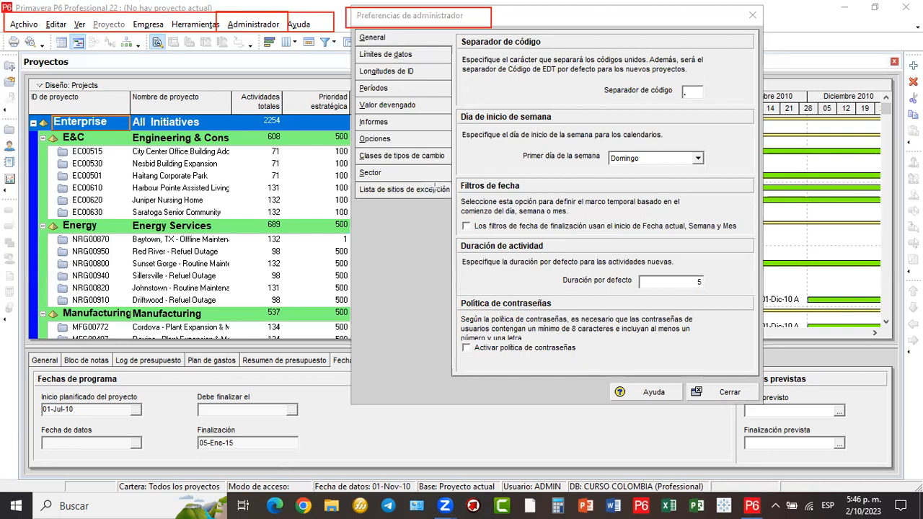
{"action": "left_click_drag", "start_coordinate": [448, 204], "coordinate": [455, 199]}
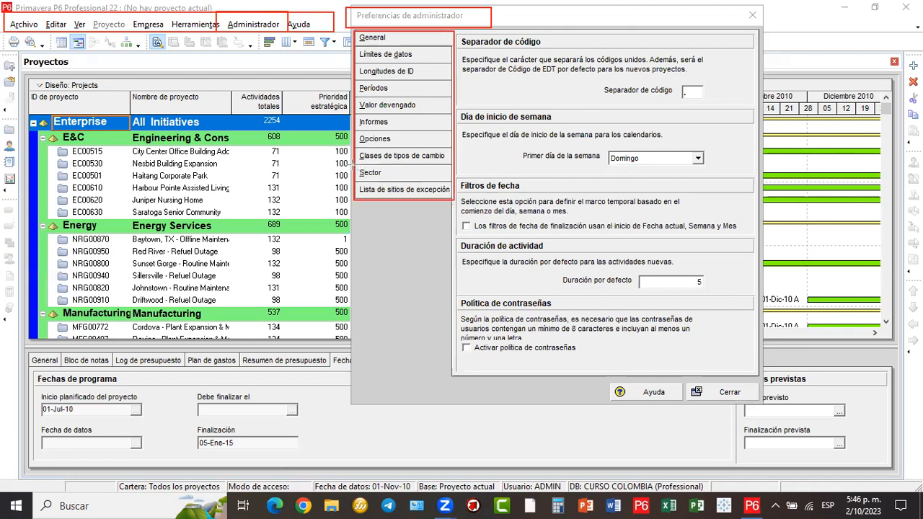
{"action": "left_click_drag", "start_coordinate": [353, 165], "coordinate": [380, 174]}
{"action": "left_click_drag", "start_coordinate": [441, 178], "coordinate": [451, 181]}
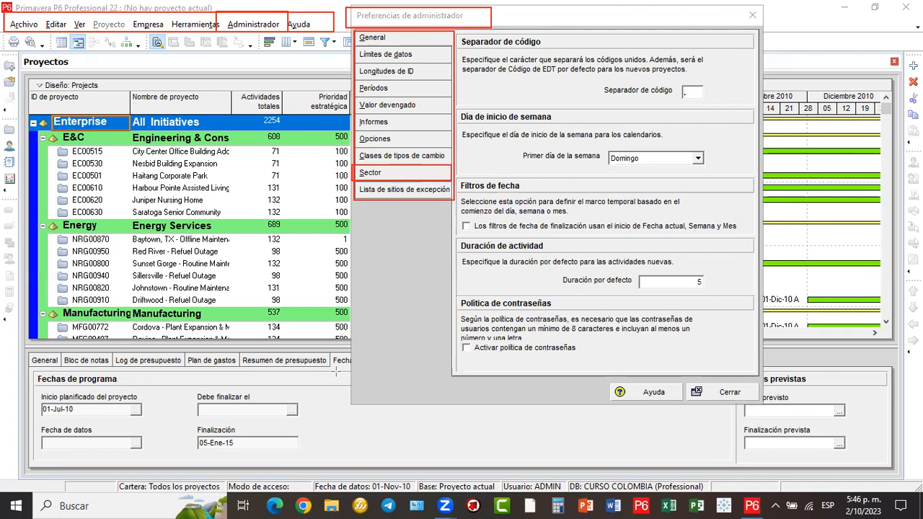
{"action": "left_click", "coordinate": [378, 177]}
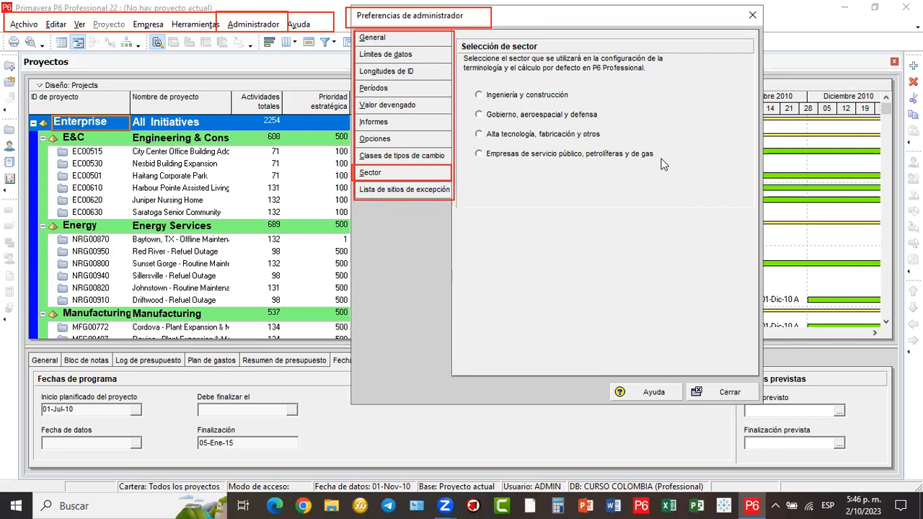
{"action": "left_click", "coordinate": [531, 99]}
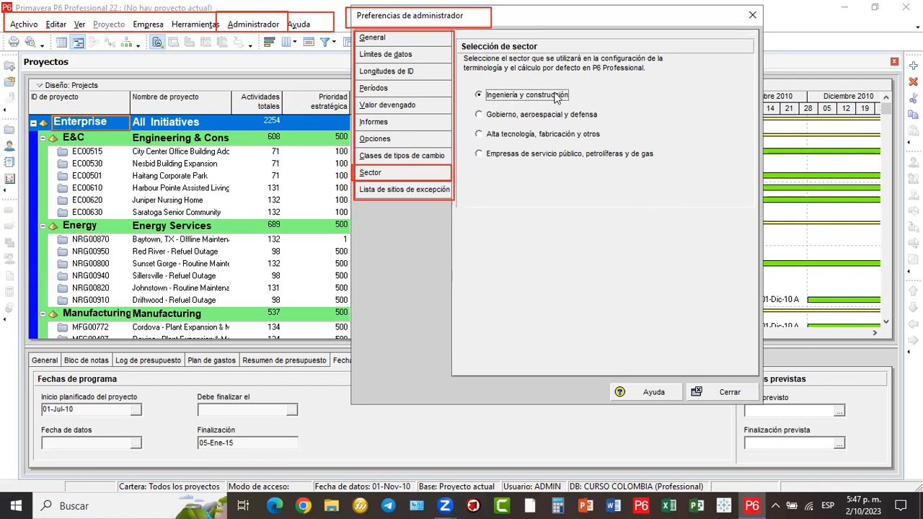
- Close Preferencias de administrador, accepting the warning that the sector applies to new users
{"action": "left_click", "coordinate": [726, 394]}
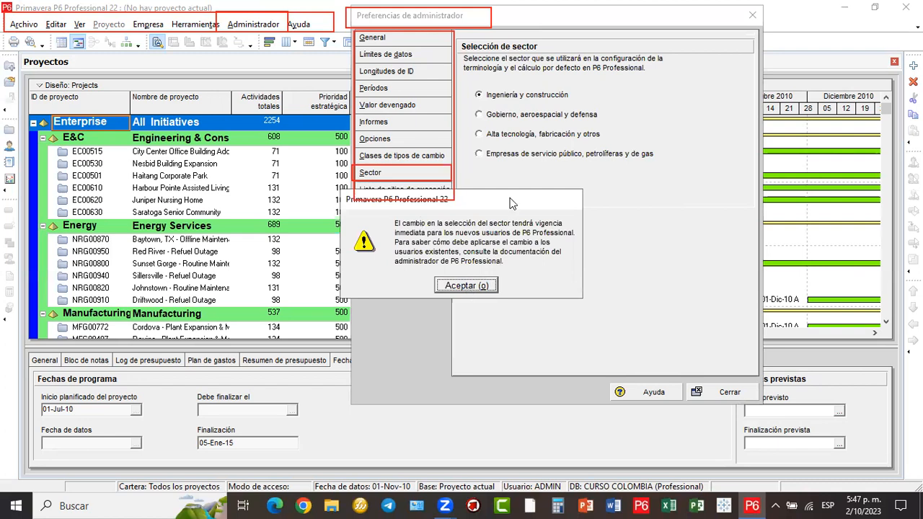
{"action": "left_click", "coordinate": [459, 287]}
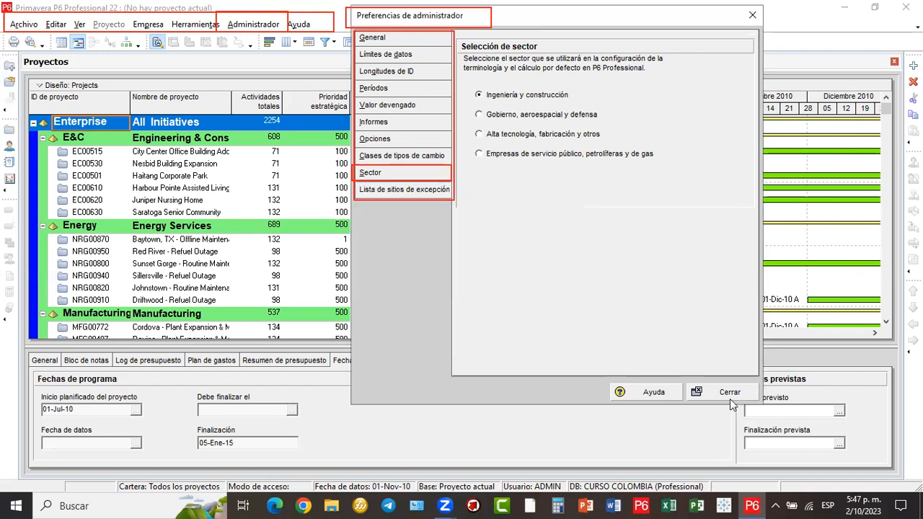
{"action": "left_click", "coordinate": [729, 399]}
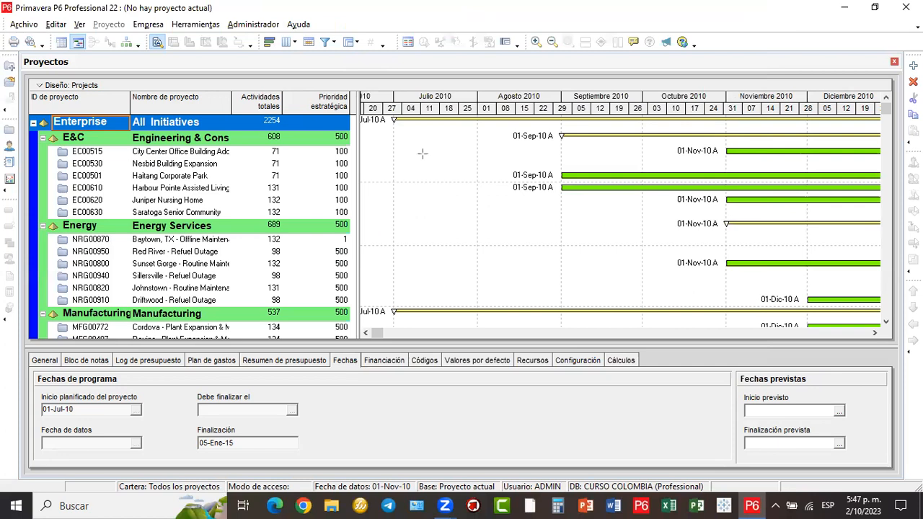
- Draw red boxes and write PORTAFOLIOS in the top one, undoing a stray stroke
{"action": "mouse_move", "coordinate": [384, 137]}
{"action": "left_mouse_down"}
{"action": "mouse_move", "coordinate": [487, 178]}
{"action": "mouse_move", "coordinate": [632, 203]}
{"action": "left_mouse_up"}
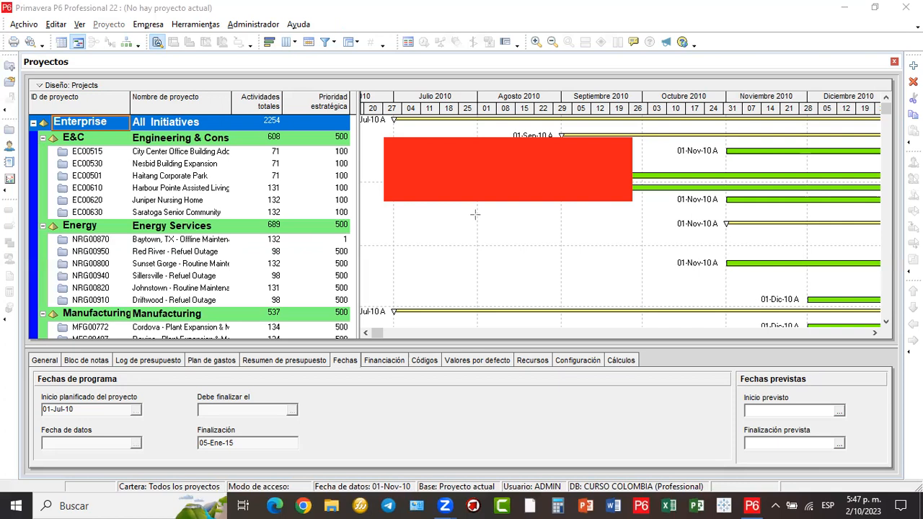
{"action": "left_click_drag", "start_coordinate": [599, 253], "coordinate": [700, 265]}
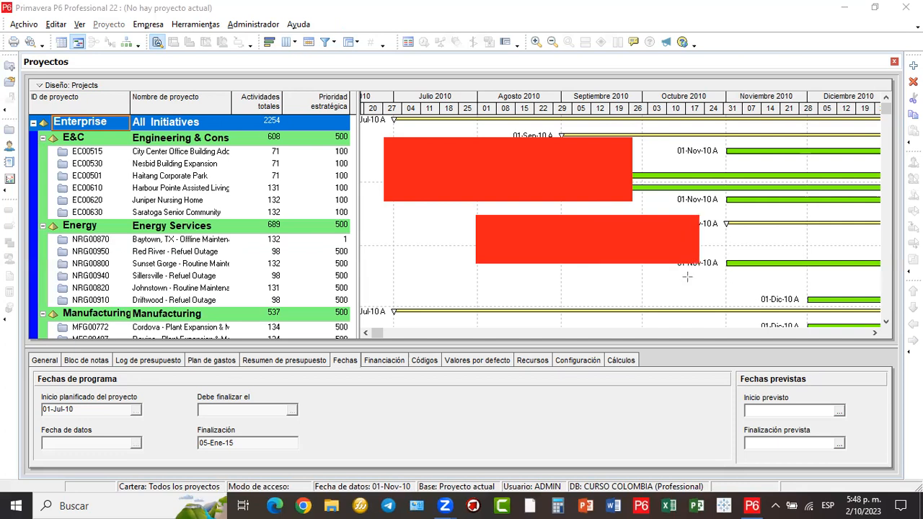
{"action": "left_click_drag", "start_coordinate": [610, 277], "coordinate": [762, 326]}
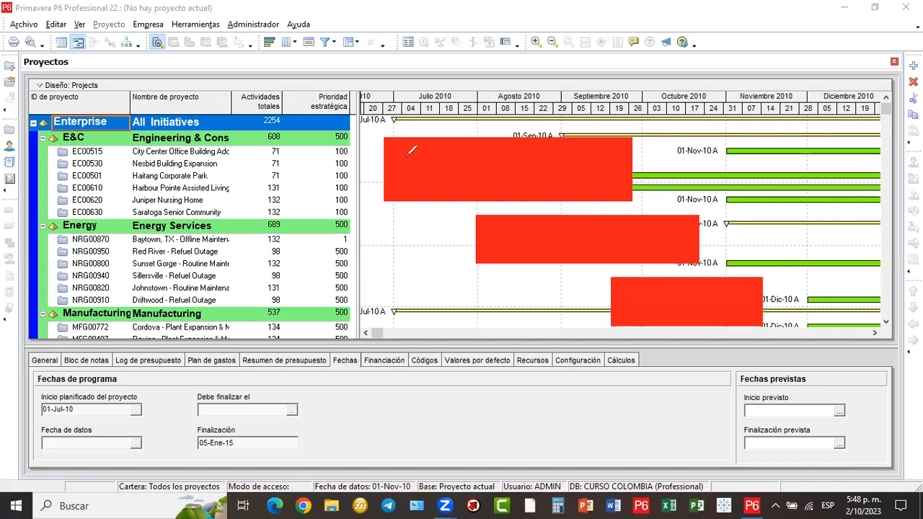
{"action": "mouse_move", "coordinate": [409, 186]}
{"action": "left_mouse_down"}
{"action": "mouse_move", "coordinate": [409, 151]}
{"action": "mouse_move", "coordinate": [409, 173]}
{"action": "mouse_move", "coordinate": [435, 184]}
{"action": "left_mouse_up"}
{"action": "mouse_move", "coordinate": [443, 167]}
{"action": "left_mouse_down"}
{"action": "mouse_move", "coordinate": [444, 189]}
{"action": "mouse_move", "coordinate": [444, 180]}
{"action": "mouse_move", "coordinate": [462, 190]}
{"action": "mouse_move", "coordinate": [483, 172]}
{"action": "mouse_move", "coordinate": [471, 189]}
{"action": "mouse_move", "coordinate": [541, 170]}
{"action": "mouse_move", "coordinate": [558, 185]}
{"action": "mouse_move", "coordinate": [573, 168]}
{"action": "mouse_move", "coordinate": [602, 186]}
{"action": "mouse_move", "coordinate": [588, 193]}
{"action": "mouse_move", "coordinate": [585, 185]}
{"action": "left_mouse_up"}
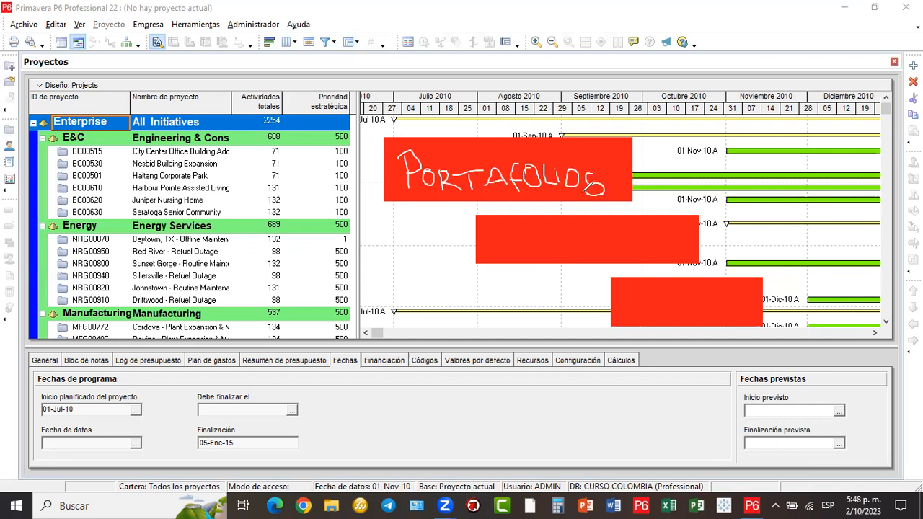
{"action": "key", "text": "ctrl+z"}
- Write PROGRAMAS in the second box and draw an arrow to it from PORTAFOLIOS
{"action": "mouse_move", "coordinate": [511, 253]}
{"action": "left_mouse_down"}
{"action": "mouse_move", "coordinate": [507, 227]}
{"action": "mouse_move", "coordinate": [511, 236]}
{"action": "mouse_move", "coordinate": [570, 247]}
{"action": "mouse_move", "coordinate": [558, 255]}
{"action": "mouse_move", "coordinate": [609, 244]}
{"action": "left_mouse_up"}
{"action": "mouse_move", "coordinate": [613, 239]}
{"action": "left_mouse_down"}
{"action": "mouse_move", "coordinate": [613, 248]}
{"action": "mouse_move", "coordinate": [629, 246]}
{"action": "mouse_move", "coordinate": [637, 231]}
{"action": "mouse_move", "coordinate": [626, 251]}
{"action": "mouse_move", "coordinate": [648, 252]}
{"action": "mouse_move", "coordinate": [658, 232]}
{"action": "mouse_move", "coordinate": [667, 251]}
{"action": "left_mouse_up"}
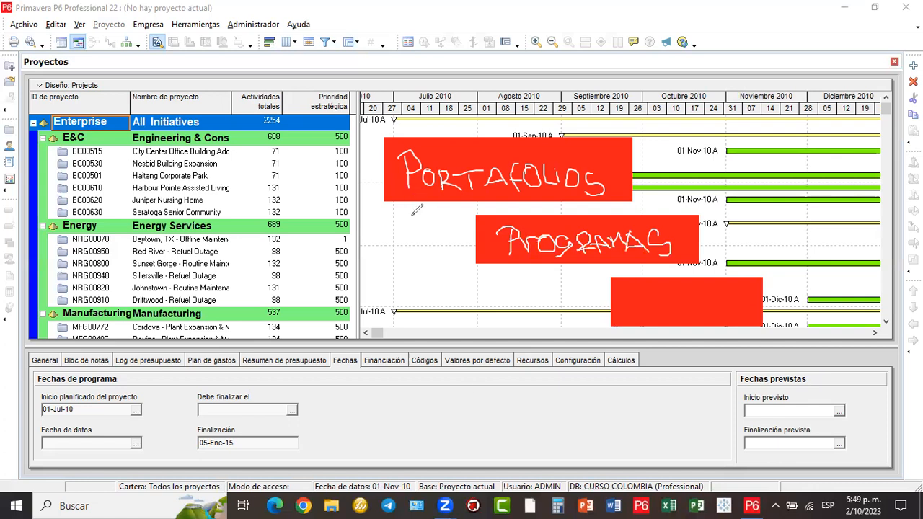
{"action": "mouse_move", "coordinate": [409, 202]}
{"action": "left_mouse_down"}
{"action": "mouse_move", "coordinate": [473, 242]}
{"action": "mouse_move", "coordinate": [463, 250]}
{"action": "left_mouse_up"}
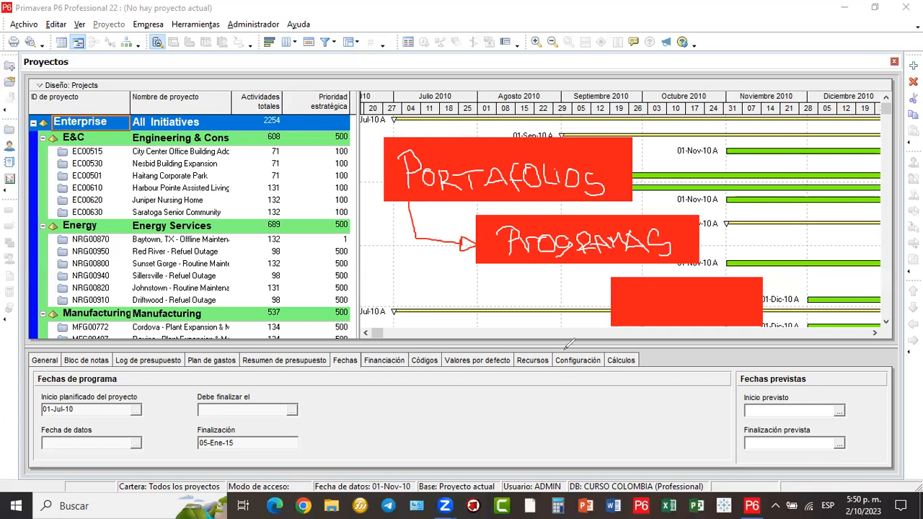
- Write PROYEC, draw arrows from PROGRAMAS to it and the project rows, and widen the table
{"action": "mouse_move", "coordinate": [636, 291]}
{"action": "left_mouse_down"}
{"action": "mouse_move", "coordinate": [635, 319]}
{"action": "mouse_move", "coordinate": [636, 307]}
{"action": "mouse_move", "coordinate": [668, 291]}
{"action": "mouse_move", "coordinate": [678, 317]}
{"action": "mouse_move", "coordinate": [680, 297]}
{"action": "mouse_move", "coordinate": [701, 306]}
{"action": "left_mouse_up"}
{"action": "mouse_move", "coordinate": [711, 289]}
{"action": "left_mouse_down"}
{"action": "mouse_move", "coordinate": [698, 317]}
{"action": "mouse_move", "coordinate": [755, 317]}
{"action": "left_mouse_up"}
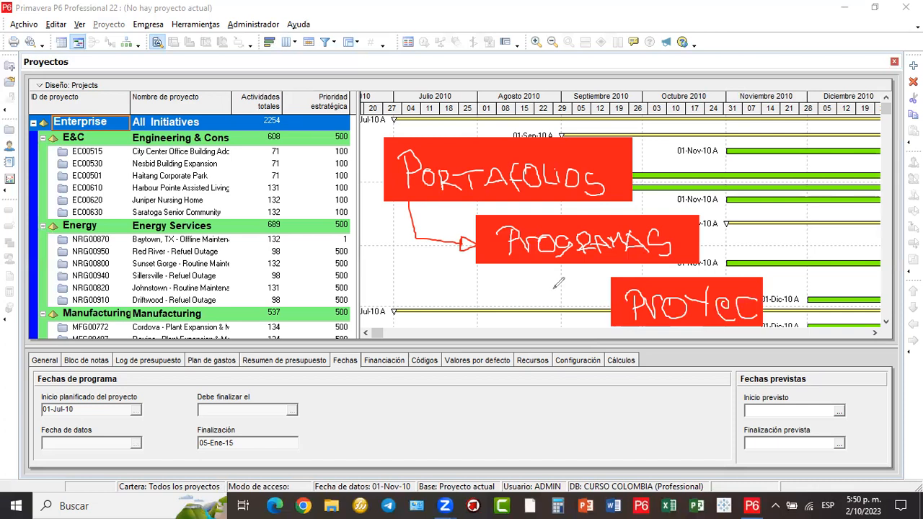
{"action": "mouse_move", "coordinate": [534, 267]}
{"action": "left_mouse_down"}
{"action": "mouse_move", "coordinate": [589, 304]}
{"action": "mouse_move", "coordinate": [589, 291]}
{"action": "mouse_move", "coordinate": [590, 305]}
{"action": "left_mouse_up"}
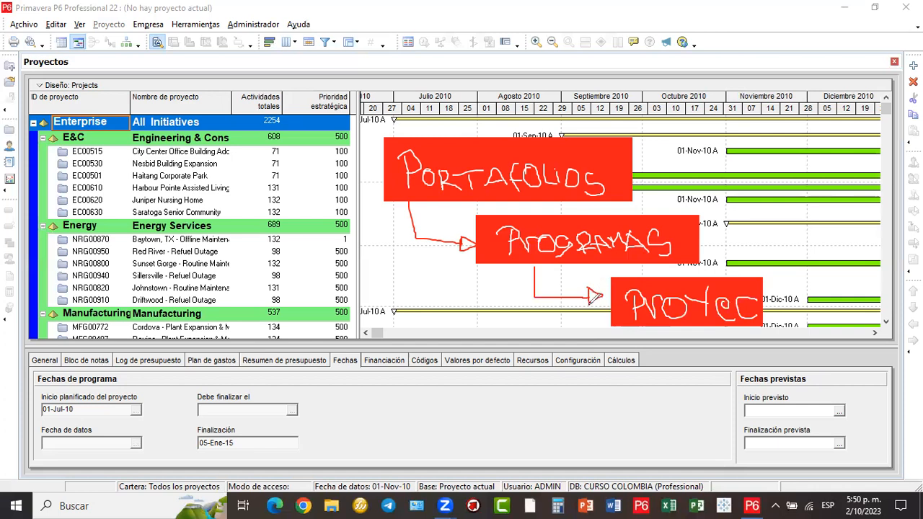
{"action": "left_click_drag", "start_coordinate": [678, 286], "coordinate": [671, 293]}
{"action": "key", "text": "ctrl+z"}
{"action": "mouse_move", "coordinate": [460, 272]}
{"action": "left_mouse_down"}
{"action": "mouse_move", "coordinate": [373, 284]}
{"action": "mouse_move", "coordinate": [330, 263]}
{"action": "mouse_move", "coordinate": [348, 283]}
{"action": "left_mouse_up"}
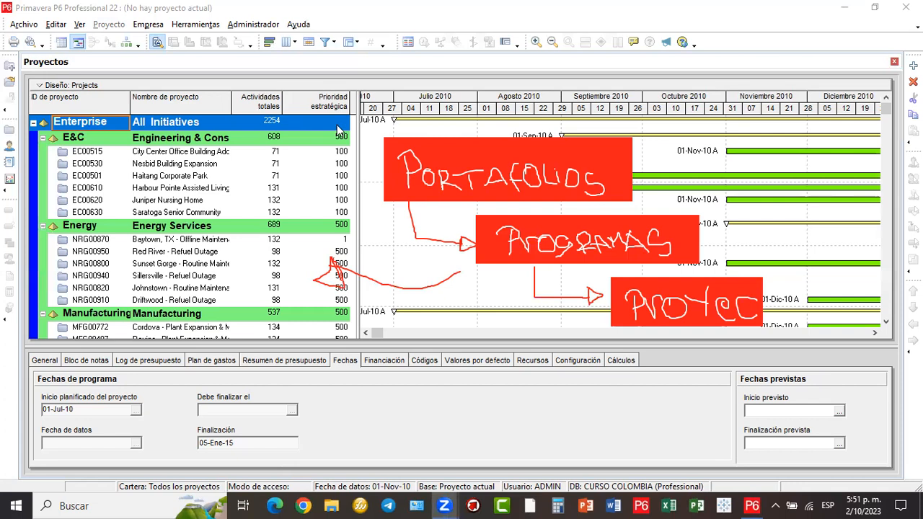
{"action": "left_click_drag", "start_coordinate": [359, 133], "coordinate": [371, 133]}
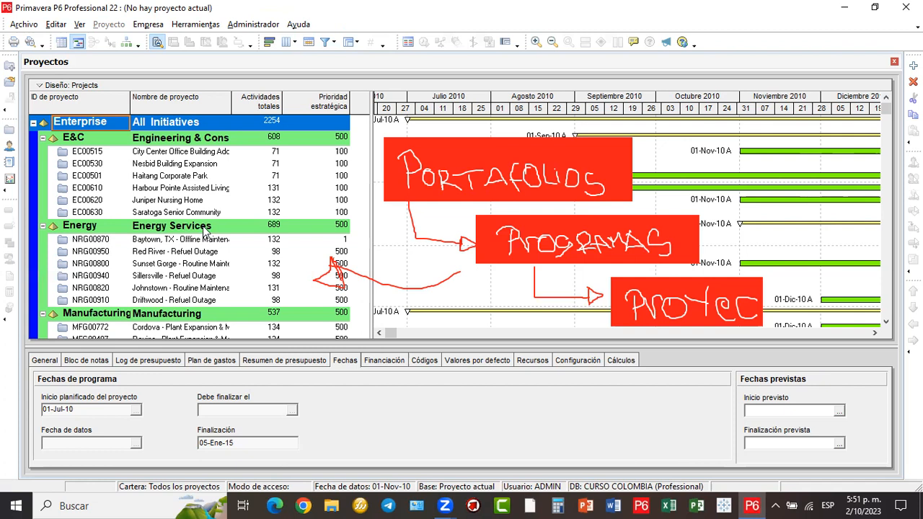
{"action": "scroll", "coordinate": [205, 230], "scroll_direction": "down", "scroll_amount": 1}
{"action": "scroll", "coordinate": [91, 251], "scroll_direction": "down", "scroll_amount": 1}
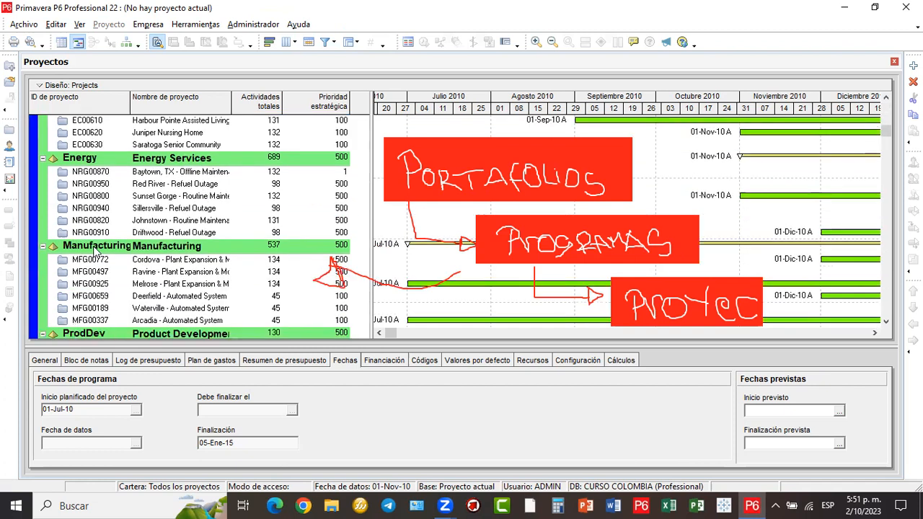
{"action": "scroll", "coordinate": [222, 247], "scroll_direction": "down", "scroll_amount": 1}
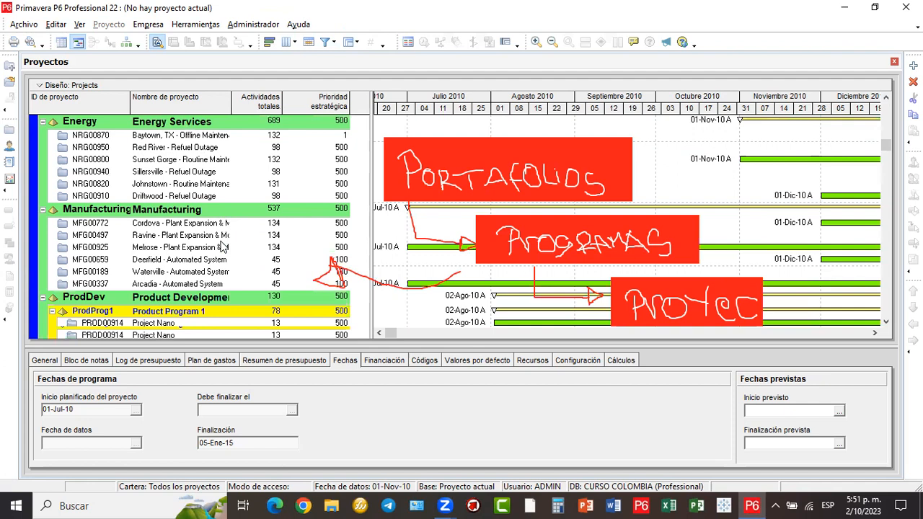
{"action": "scroll", "coordinate": [193, 264], "scroll_direction": "down", "scroll_amount": 1}
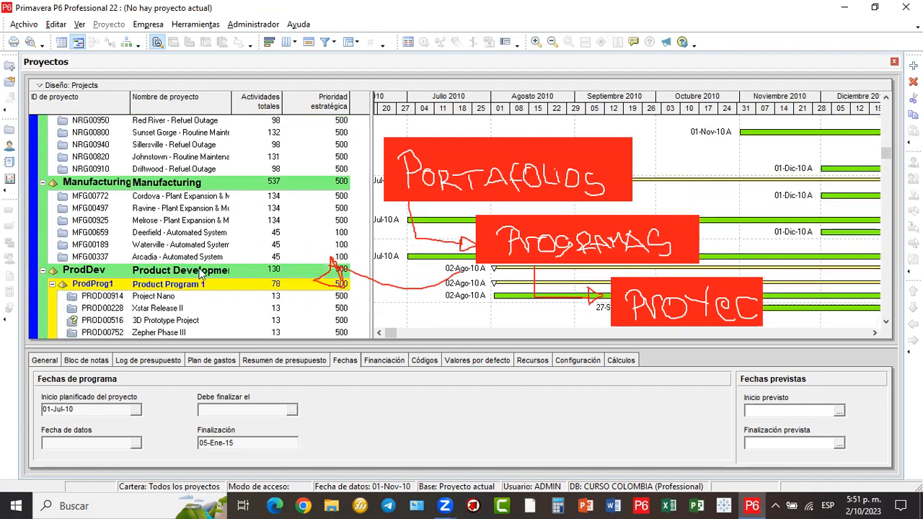
{"action": "scroll", "coordinate": [201, 272], "scroll_direction": "down", "scroll_amount": 1}
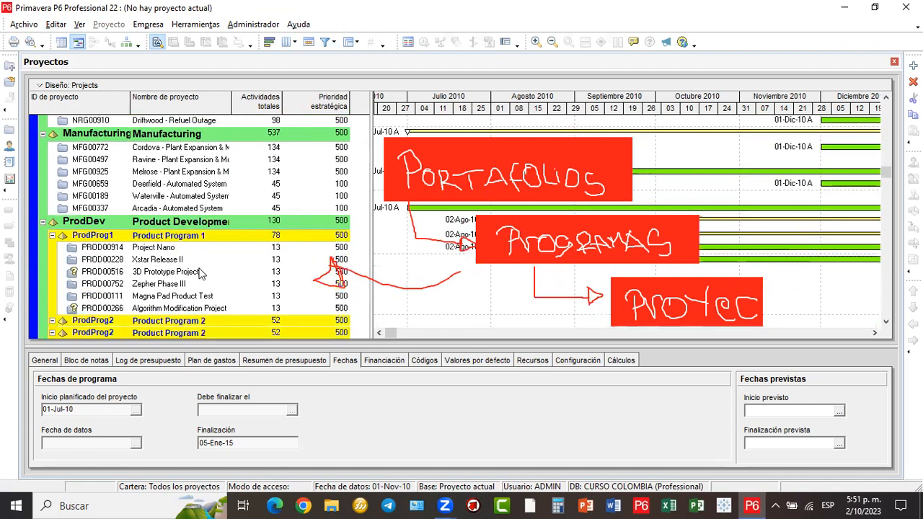
{"action": "scroll", "coordinate": [175, 222], "scroll_direction": "down", "scroll_amount": 1}
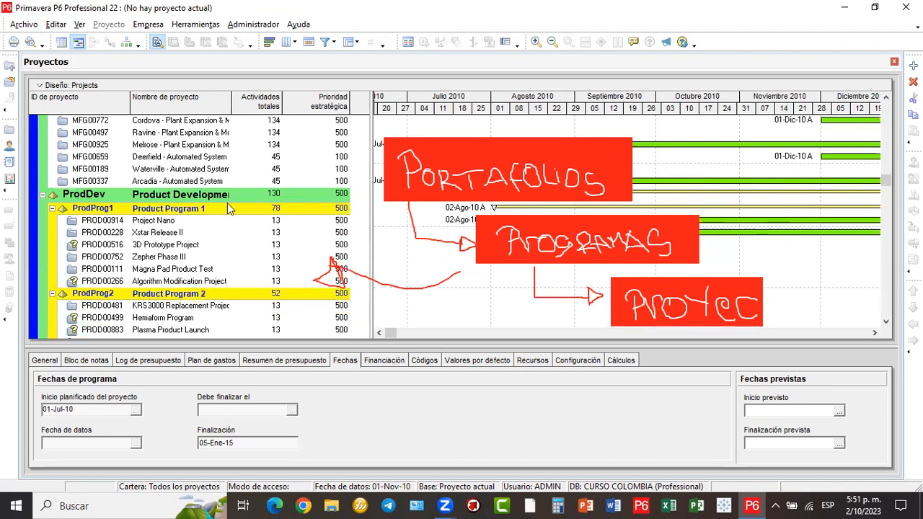
{"action": "scroll", "coordinate": [175, 297], "scroll_direction": "down", "scroll_amount": 1}
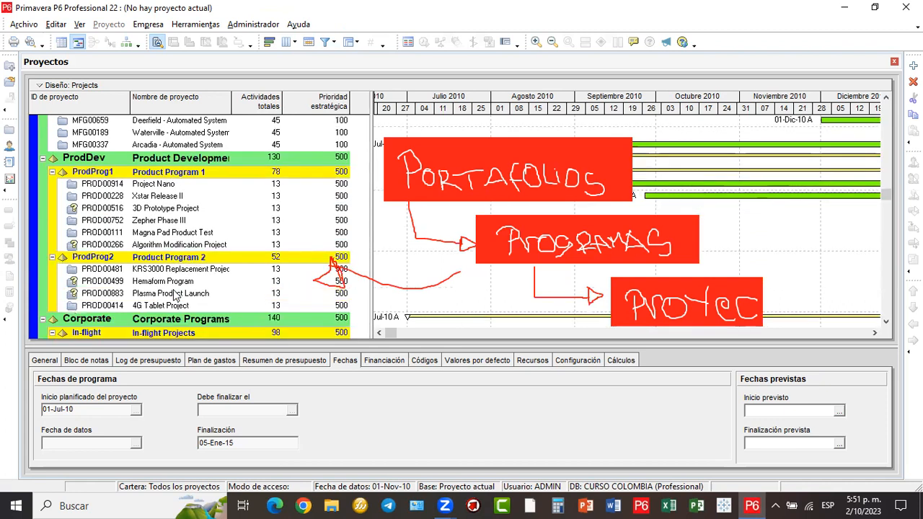
{"action": "scroll", "coordinate": [176, 297], "scroll_direction": "down", "scroll_amount": 1}
{"action": "scroll", "coordinate": [176, 296], "scroll_direction": "down", "scroll_amount": 1}
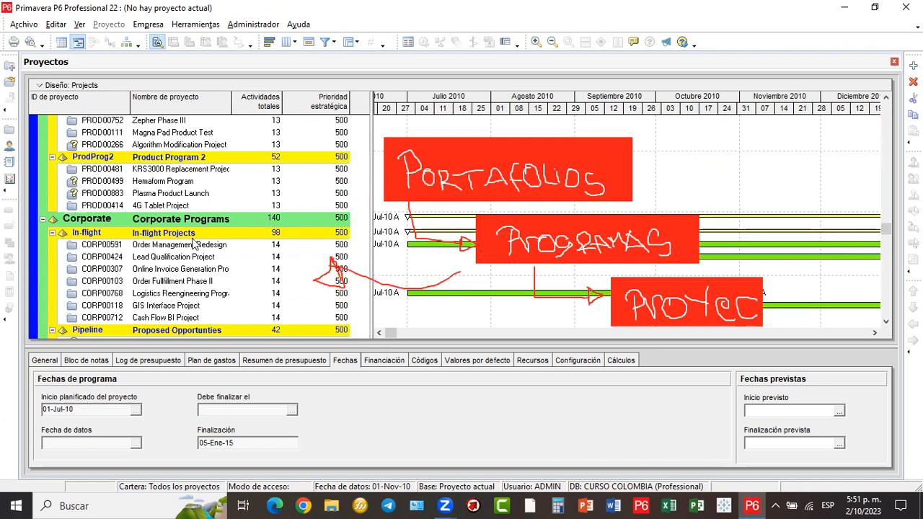
{"action": "scroll", "coordinate": [194, 245], "scroll_direction": "down", "scroll_amount": 1}
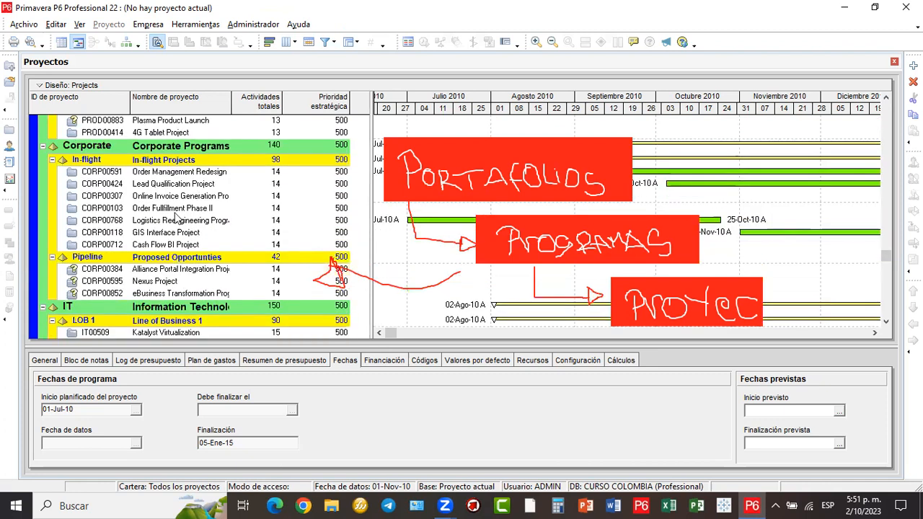
{"action": "scroll", "coordinate": [196, 260], "scroll_direction": "down", "scroll_amount": 1}
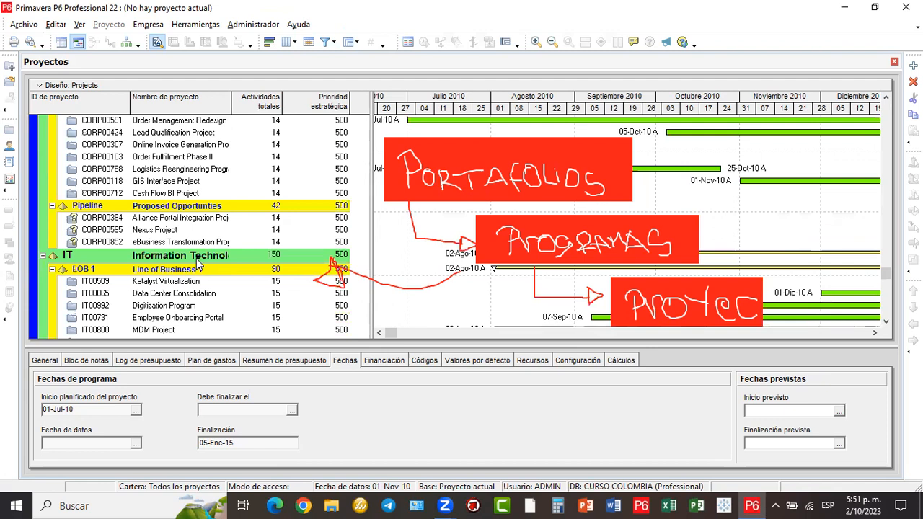
{"action": "scroll", "coordinate": [199, 263], "scroll_direction": "down", "scroll_amount": 1}
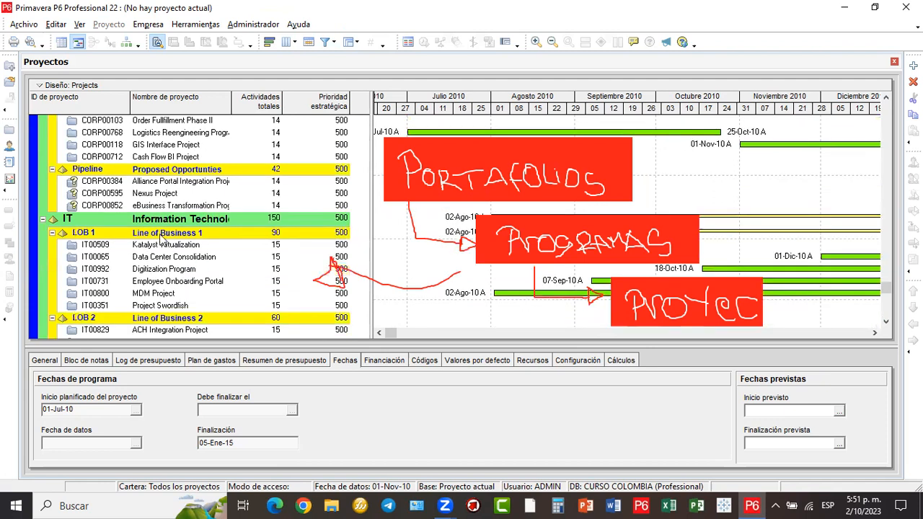
{"action": "scroll", "coordinate": [193, 252], "scroll_direction": "down", "scroll_amount": 1}
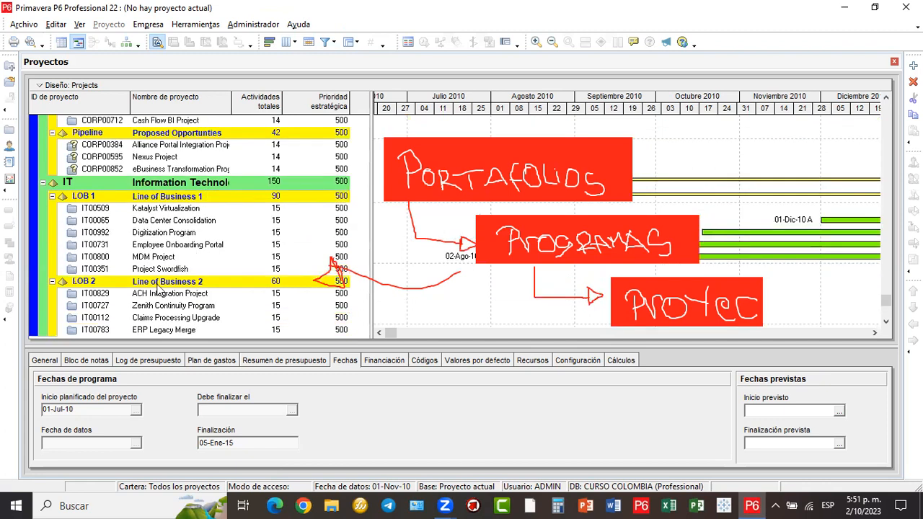
{"action": "scroll", "coordinate": [237, 168], "scroll_direction": "up", "scroll_amount": 5}
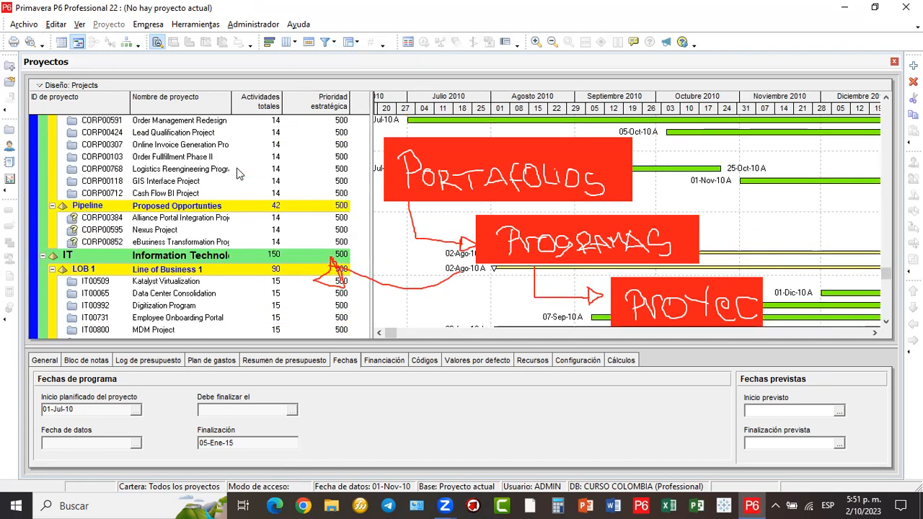
{"action": "scroll", "coordinate": [238, 173], "scroll_direction": "up", "scroll_amount": 5}
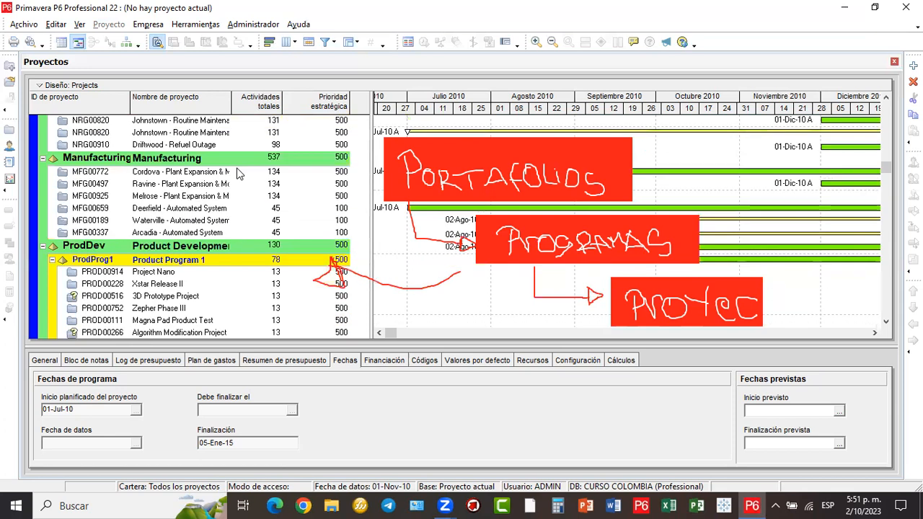
{"action": "scroll", "coordinate": [238, 173], "scroll_direction": "up", "scroll_amount": 1}
{"action": "scroll", "coordinate": [238, 173], "scroll_direction": "up", "scroll_amount": 2}
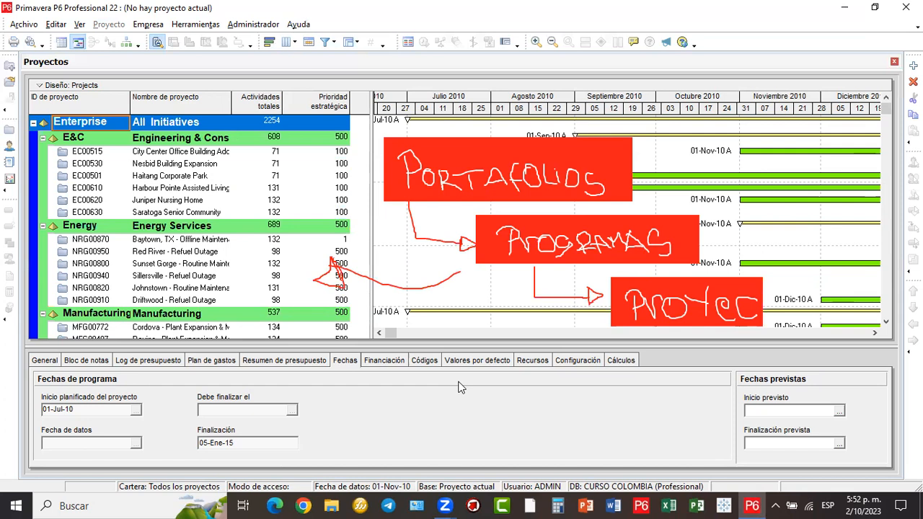
- Box the Enterprise row and draw arrows linking PORTAFOLIOS, PROGRAMAS and PROYEC to their rows
{"action": "mouse_move", "coordinate": [21, 108]}
{"action": "left_mouse_down"}
{"action": "mouse_move", "coordinate": [136, 132]}
{"action": "mouse_move", "coordinate": [350, 136]}
{"action": "left_mouse_up"}
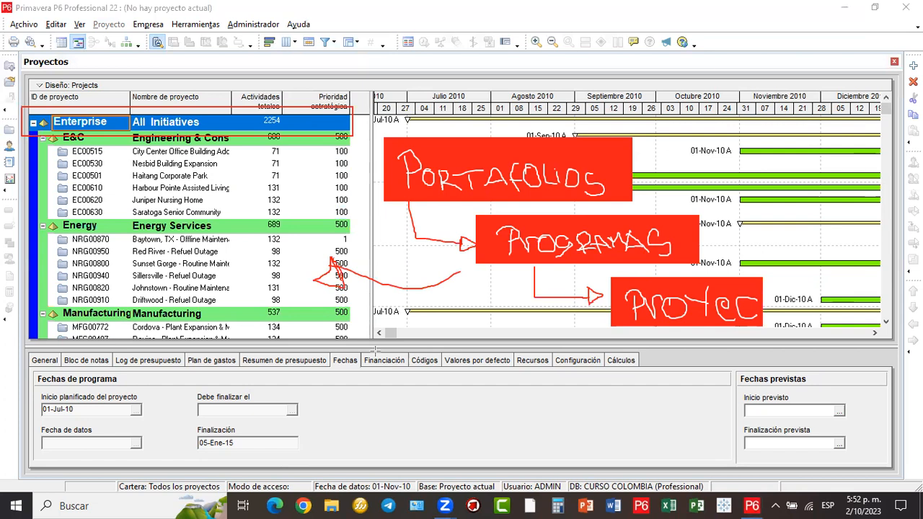
{"action": "mouse_move", "coordinate": [350, 125]}
{"action": "left_mouse_down"}
{"action": "mouse_move", "coordinate": [369, 159]}
{"action": "mouse_move", "coordinate": [383, 161]}
{"action": "left_mouse_up"}
{"action": "mouse_move", "coordinate": [476, 233]}
{"action": "left_mouse_down"}
{"action": "mouse_move", "coordinate": [274, 218]}
{"action": "mouse_move", "coordinate": [258, 226]}
{"action": "left_mouse_up"}
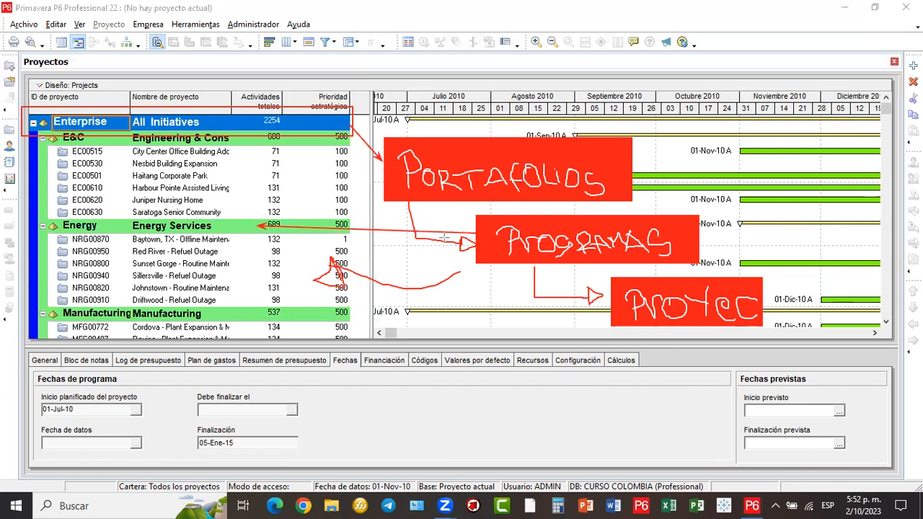
{"action": "mouse_move", "coordinate": [476, 242]}
{"action": "left_mouse_down"}
{"action": "mouse_move", "coordinate": [251, 256]}
{"action": "mouse_move", "coordinate": [206, 318]}
{"action": "mouse_move", "coordinate": [355, 201]}
{"action": "mouse_move", "coordinate": [211, 157]}
{"action": "mouse_move", "coordinate": [212, 147]}
{"action": "left_mouse_up"}
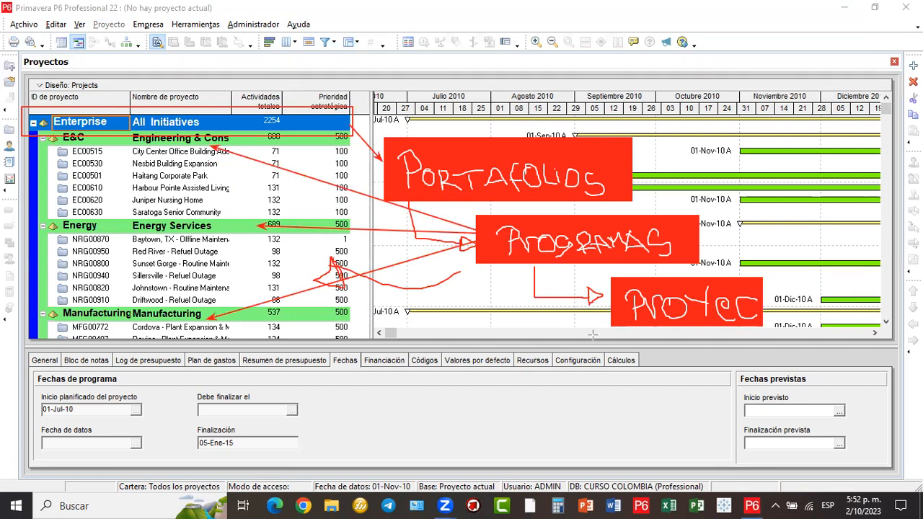
{"action": "mouse_move", "coordinate": [660, 330]}
{"action": "left_mouse_down"}
{"action": "mouse_move", "coordinate": [455, 375]}
{"action": "mouse_move", "coordinate": [144, 252]}
{"action": "left_mouse_up"}
{"action": "mouse_move", "coordinate": [144, 191]}
{"action": "left_mouse_down"}
{"action": "mouse_move", "coordinate": [168, 201]}
{"action": "mouse_move", "coordinate": [143, 192]}
{"action": "left_mouse_up"}
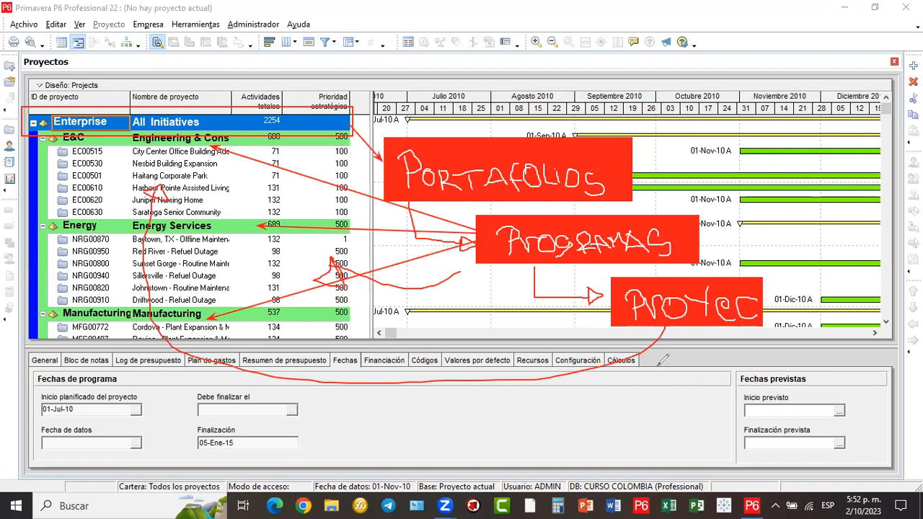
- Clear the hand-drawn annotations and narrow the project table to enlarge the Gantt
{"action": "key", "text": "Escape"}
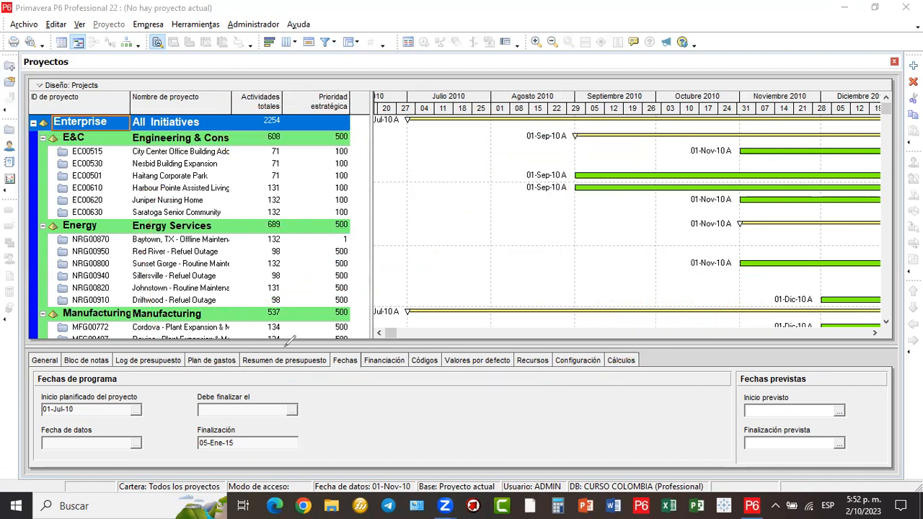
{"action": "left_click_drag", "start_coordinate": [370, 227], "coordinate": [361, 229]}
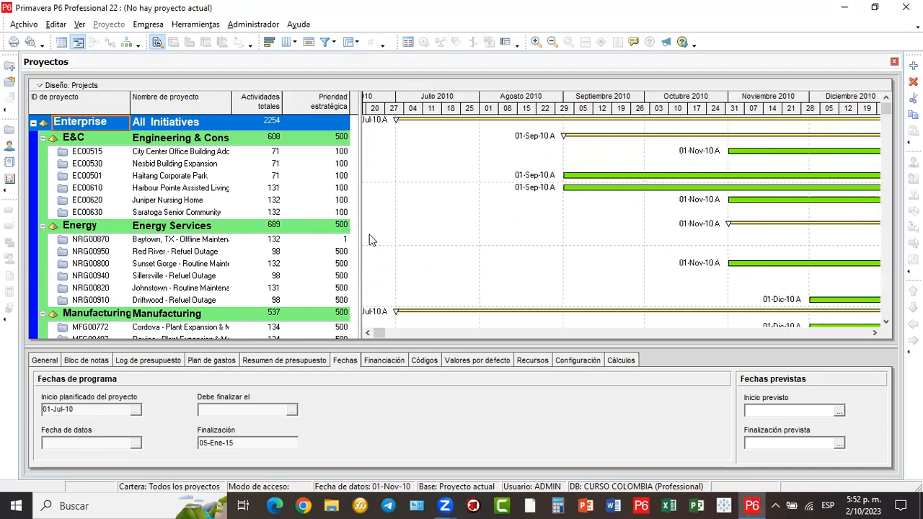
{"action": "left_click", "coordinate": [372, 333]}
{"action": "left_click_drag", "start_coordinate": [379, 333], "coordinate": [414, 344]}
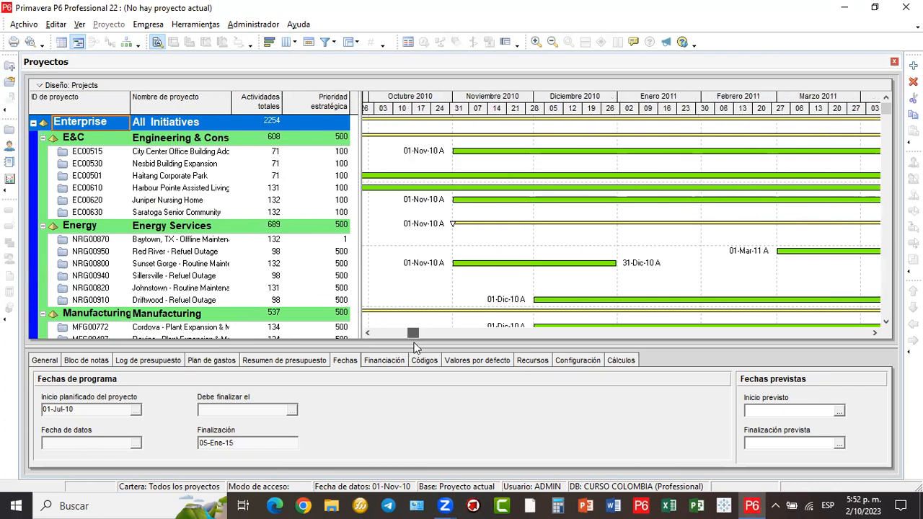
- Zoom the Gantt timescale out to years and quarters and scroll to show 2010–2016
{"action": "left_click", "coordinate": [552, 43]}
{"action": "left_click", "coordinate": [551, 46]}
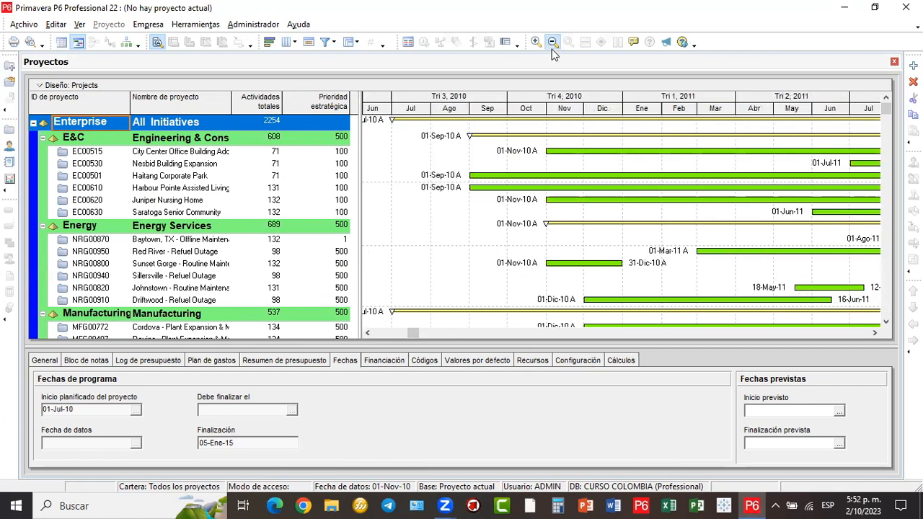
{"action": "left_click_drag", "start_coordinate": [416, 333], "coordinate": [425, 333]}
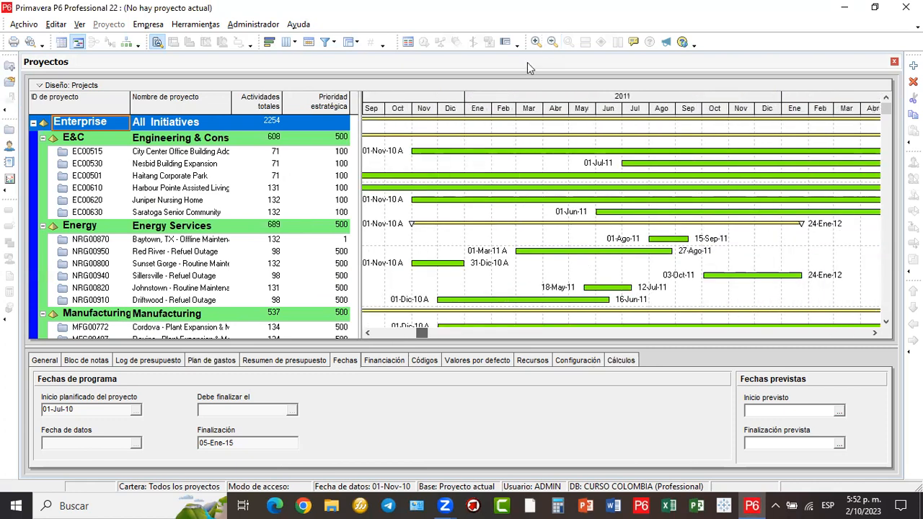
{"action": "left_click", "coordinate": [552, 42]}
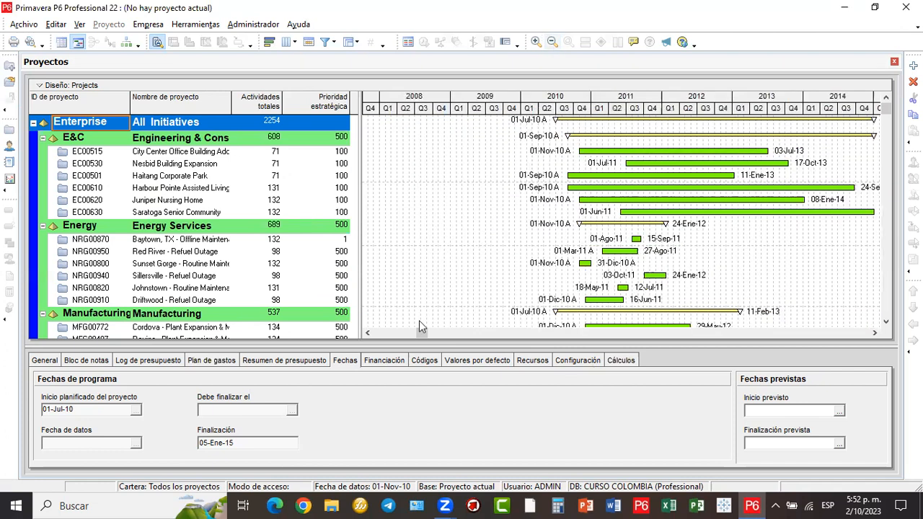
{"action": "left_click_drag", "start_coordinate": [421, 336], "coordinate": [431, 334]}
{"action": "left_click", "coordinate": [403, 336]}
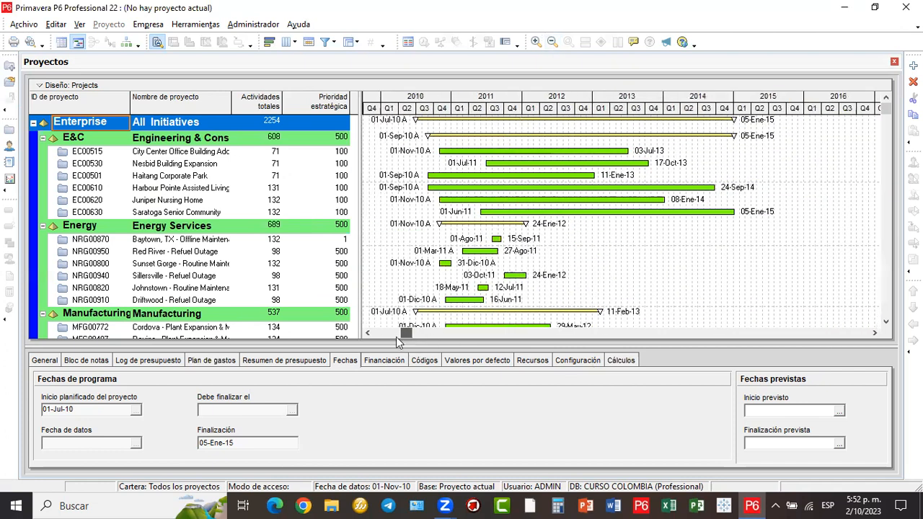
{"action": "left_click", "coordinate": [396, 336]}
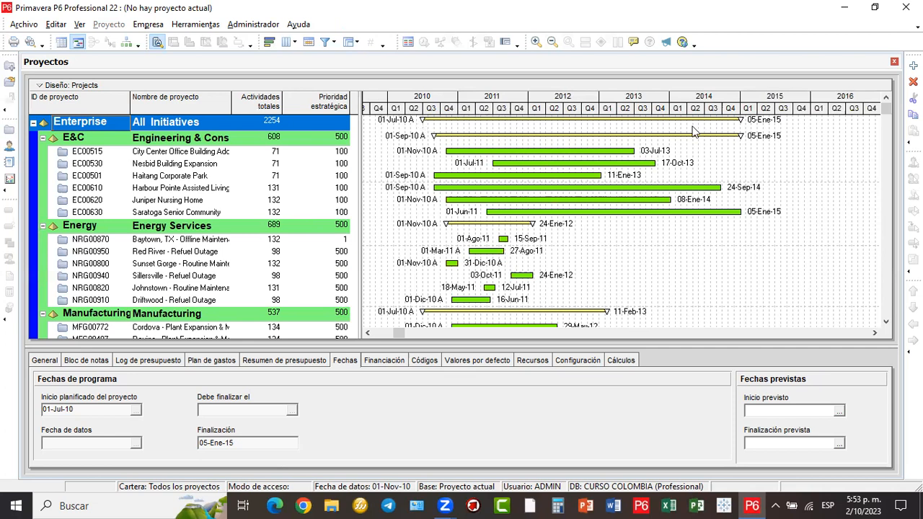
{"action": "scroll", "coordinate": [603, 238], "scroll_direction": "down", "scroll_amount": 5}
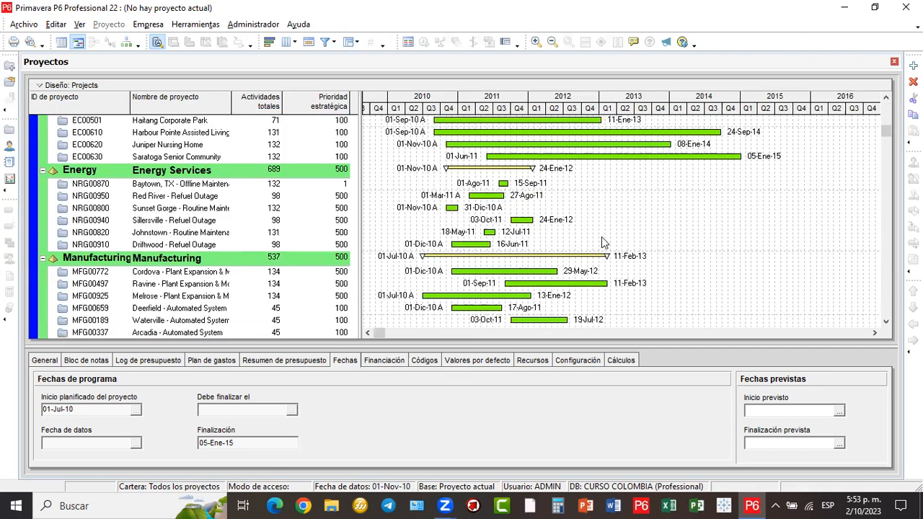
{"action": "scroll", "coordinate": [605, 248], "scroll_direction": "up", "scroll_amount": 2}
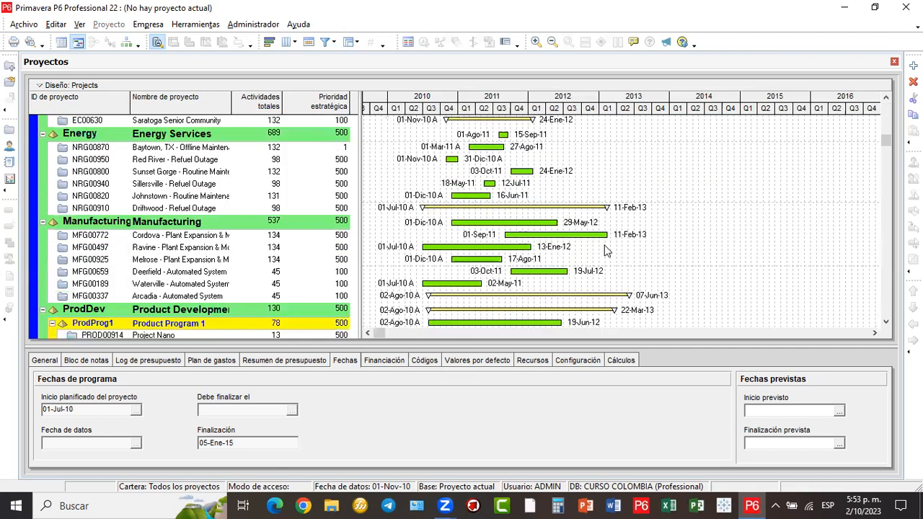
{"action": "scroll", "coordinate": [605, 249], "scroll_direction": "up", "scroll_amount": 3}
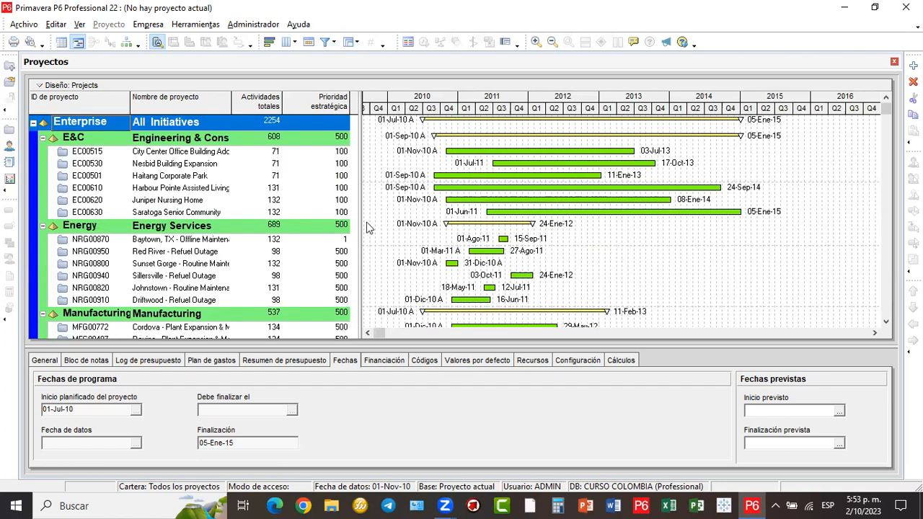
{"action": "left_click_drag", "start_coordinate": [360, 175], "coordinate": [356, 228]}
{"action": "left_click_drag", "start_coordinate": [688, 206], "coordinate": [702, 203]}
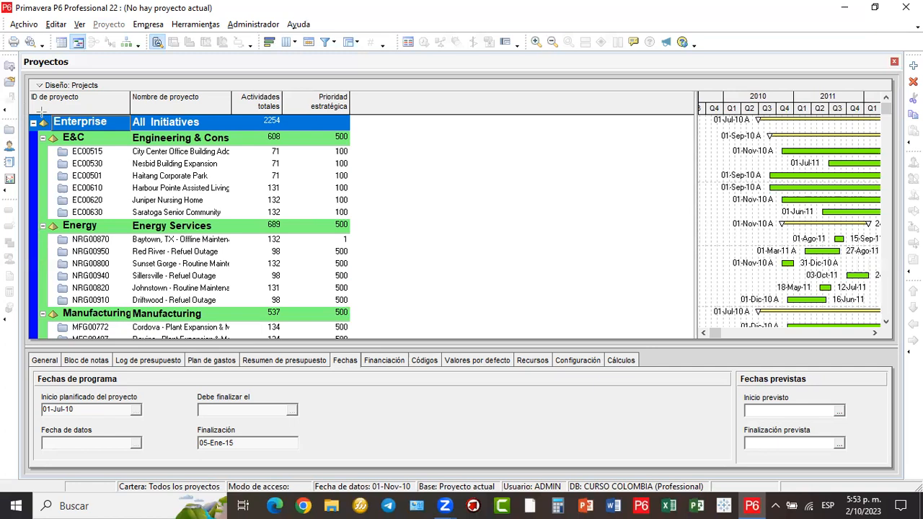
{"action": "mouse_move", "coordinate": [37, 113]}
{"action": "left_mouse_down"}
{"action": "mouse_move", "coordinate": [132, 322]}
{"action": "mouse_move", "coordinate": [124, 339]}
{"action": "left_mouse_up"}
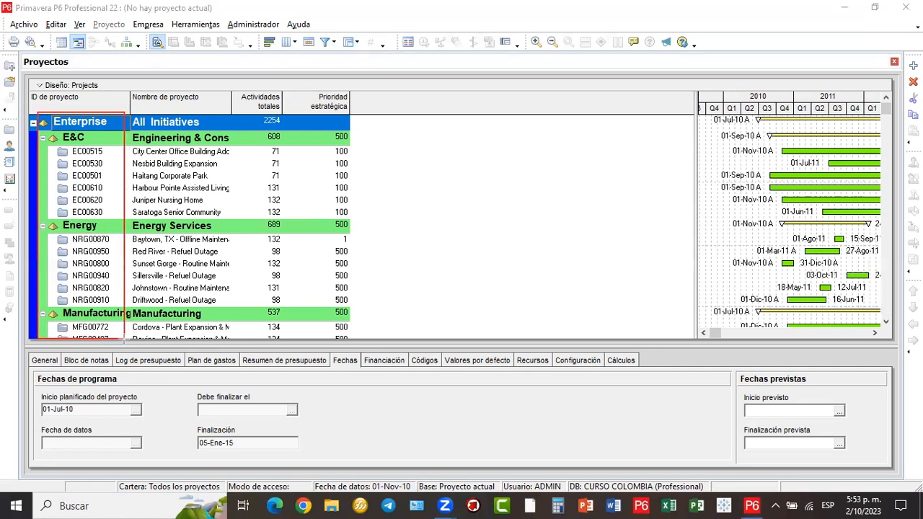
{"action": "mouse_move", "coordinate": [131, 113]}
{"action": "left_mouse_down"}
{"action": "mouse_move", "coordinate": [256, 326]}
{"action": "mouse_move", "coordinate": [235, 343]}
{"action": "left_mouse_up"}
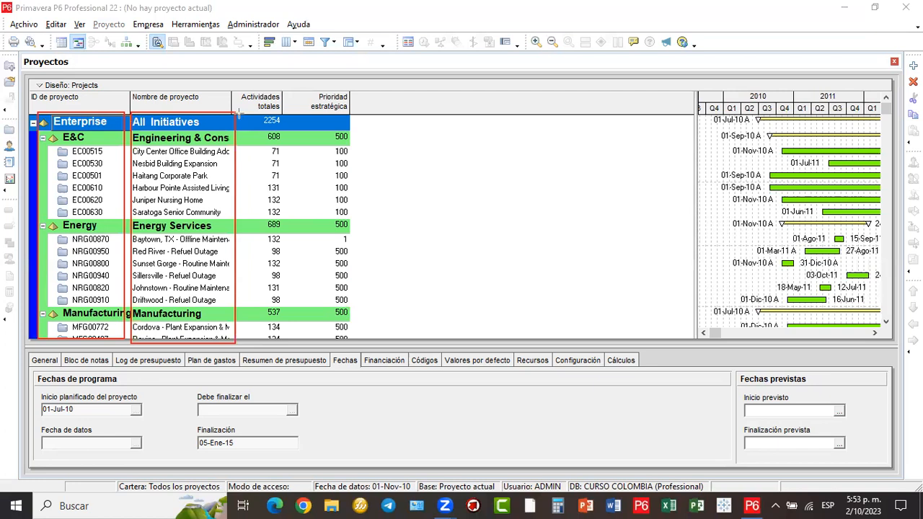
{"action": "mouse_move", "coordinate": [236, 112]}
{"action": "left_mouse_down"}
{"action": "mouse_move", "coordinate": [305, 294]}
{"action": "mouse_move", "coordinate": [304, 347]}
{"action": "mouse_move", "coordinate": [284, 340]}
{"action": "left_mouse_up"}
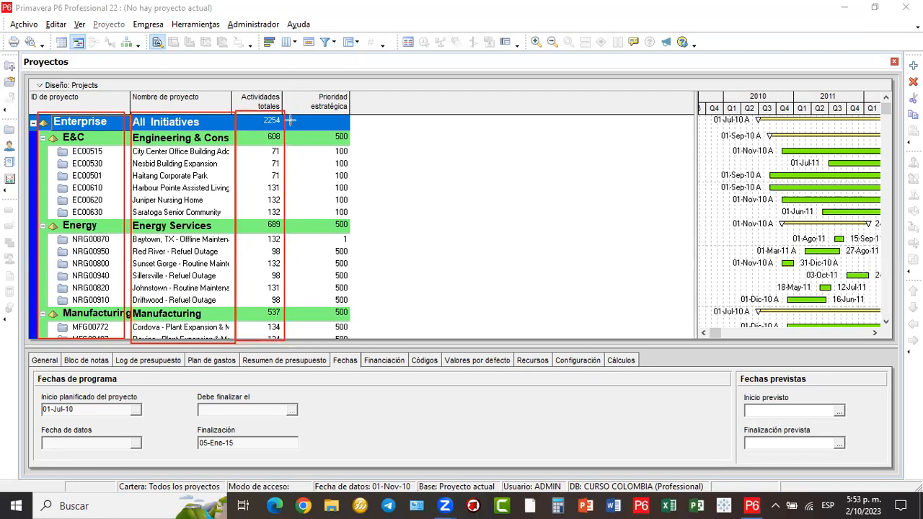
{"action": "mouse_move", "coordinate": [286, 112]}
{"action": "left_mouse_down"}
{"action": "mouse_move", "coordinate": [343, 230]}
{"action": "mouse_move", "coordinate": [355, 338]}
{"action": "left_mouse_up"}
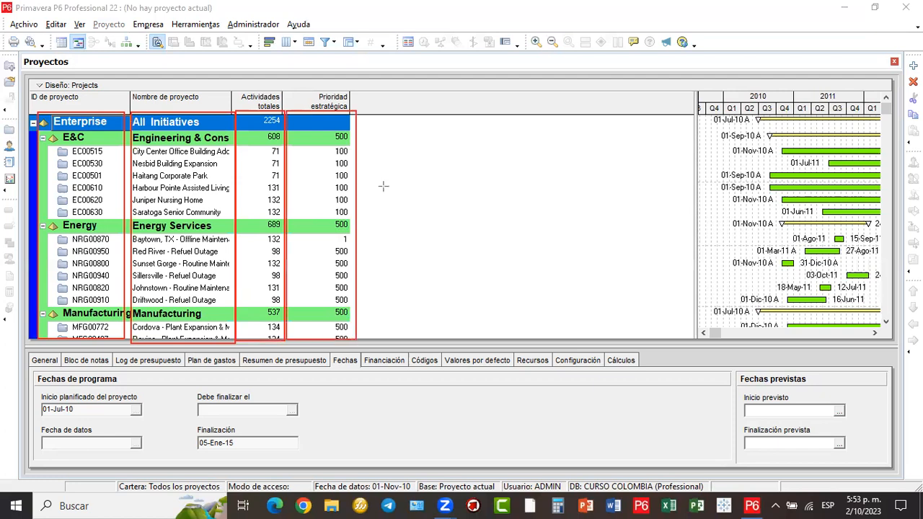
{"action": "mouse_move", "coordinate": [356, 112]}
{"action": "left_mouse_down"}
{"action": "mouse_move", "coordinate": [422, 237]}
{"action": "mouse_move", "coordinate": [440, 323]}
{"action": "mouse_move", "coordinate": [420, 339]}
{"action": "left_mouse_up"}
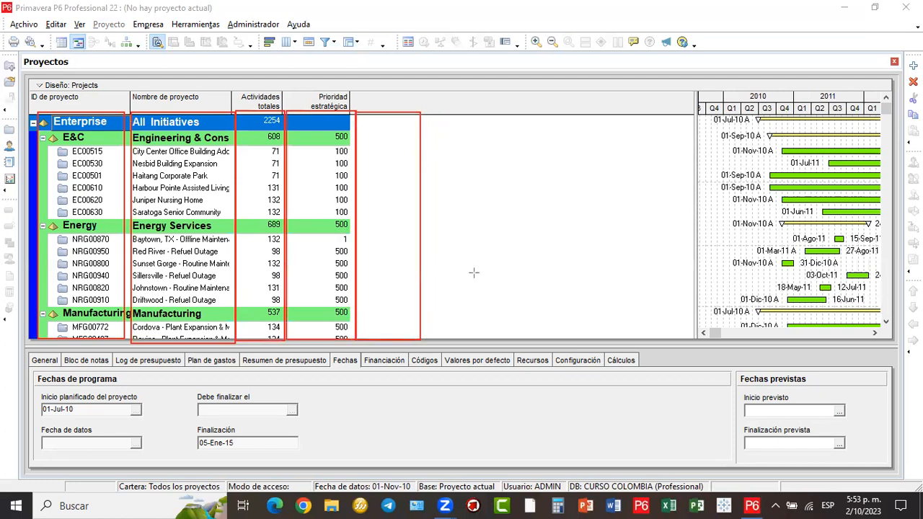
{"action": "left_click_drag", "start_coordinate": [487, 339], "coordinate": [487, 339]}
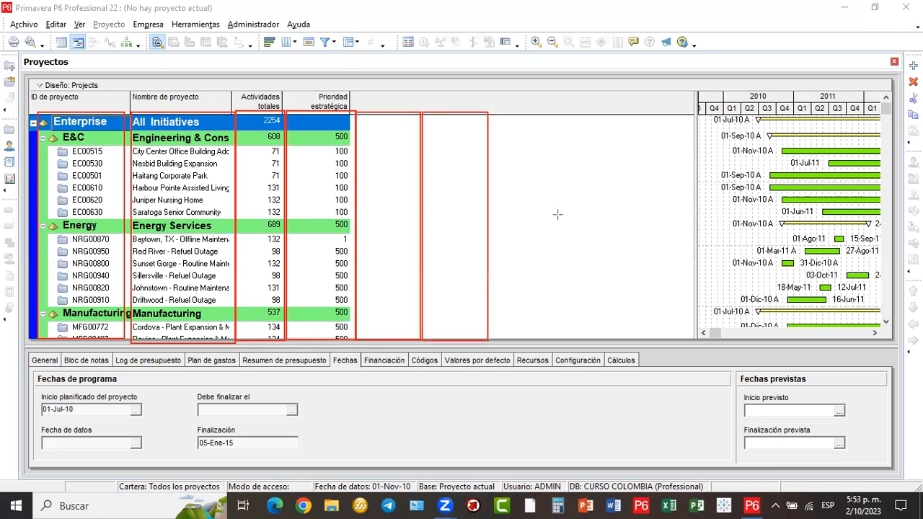
{"action": "left_click_drag", "start_coordinate": [557, 335], "coordinate": [550, 340]}
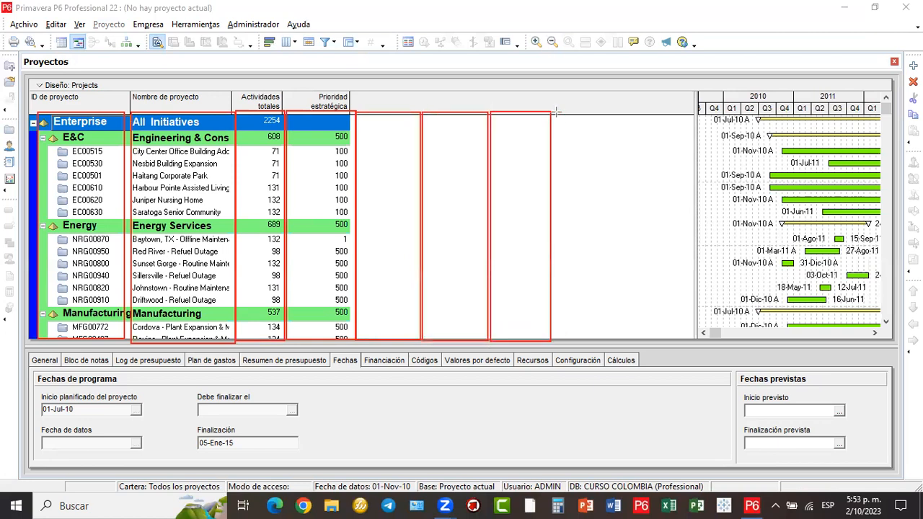
{"action": "left_click_drag", "start_coordinate": [615, 246], "coordinate": [614, 339]}
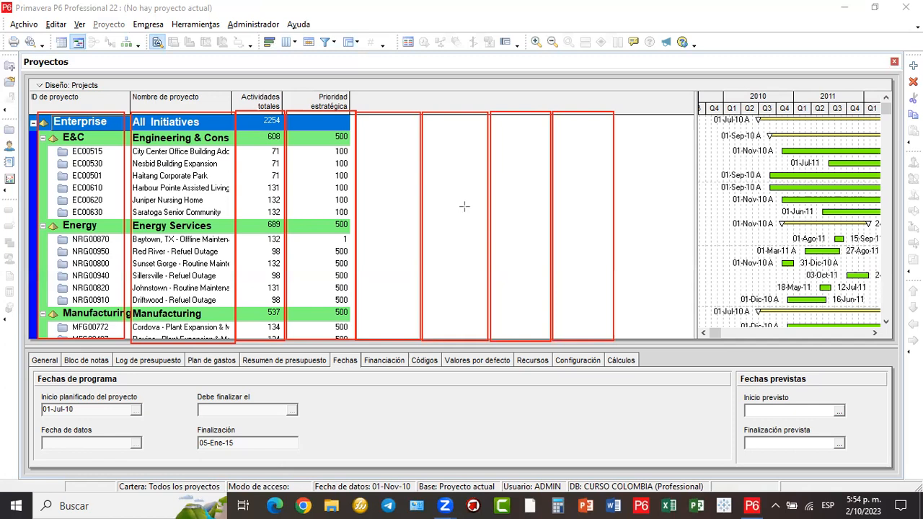
{"action": "left_click_drag", "start_coordinate": [613, 134], "coordinate": [614, 137]}
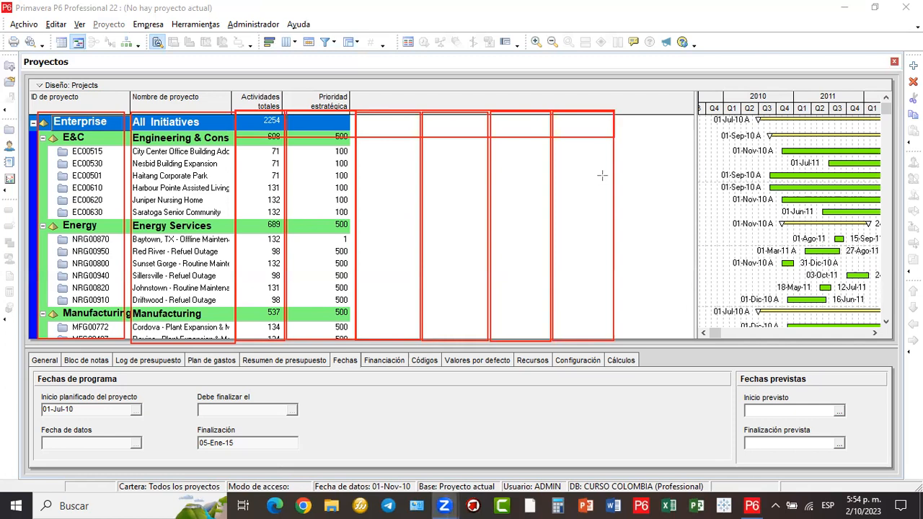
{"action": "mouse_move", "coordinate": [514, 237]}
{"action": "left_mouse_down"}
{"action": "mouse_move", "coordinate": [700, 145]}
{"action": "mouse_move", "coordinate": [775, 49]}
{"action": "left_mouse_up"}
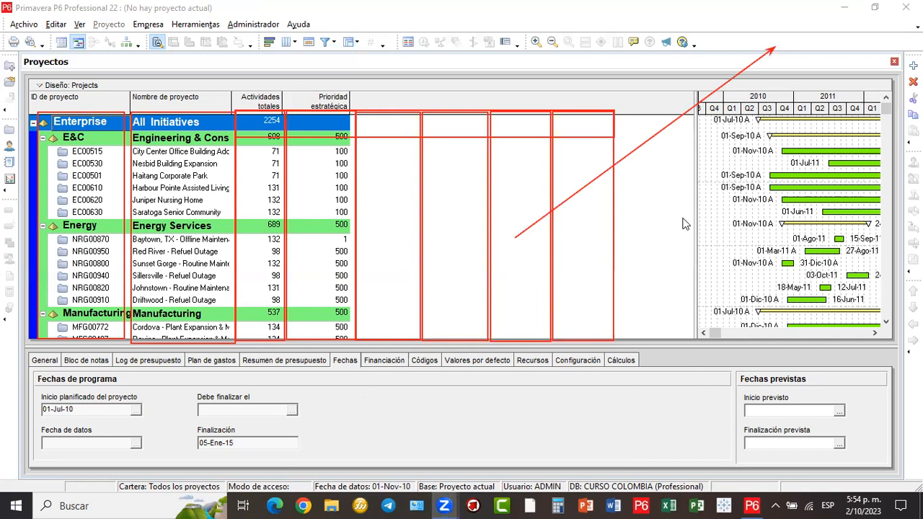
{"action": "mouse_move", "coordinate": [695, 213]}
{"action": "left_mouse_down"}
{"action": "mouse_move", "coordinate": [354, 239]}
{"action": "mouse_move", "coordinate": [734, 210]}
{"action": "left_mouse_up"}
{"action": "left_click_drag", "start_coordinate": [351, 231], "coordinate": [354, 231]}
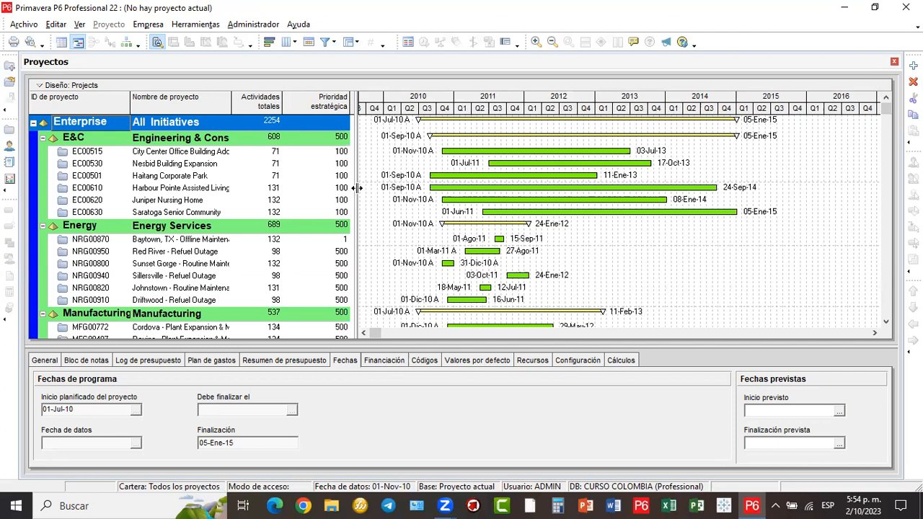
- Adjust the table/Gantt split, then close the Proyectos window without using the Archivo menu
{"action": "left_click_drag", "start_coordinate": [354, 188], "coordinate": [353, 188]}
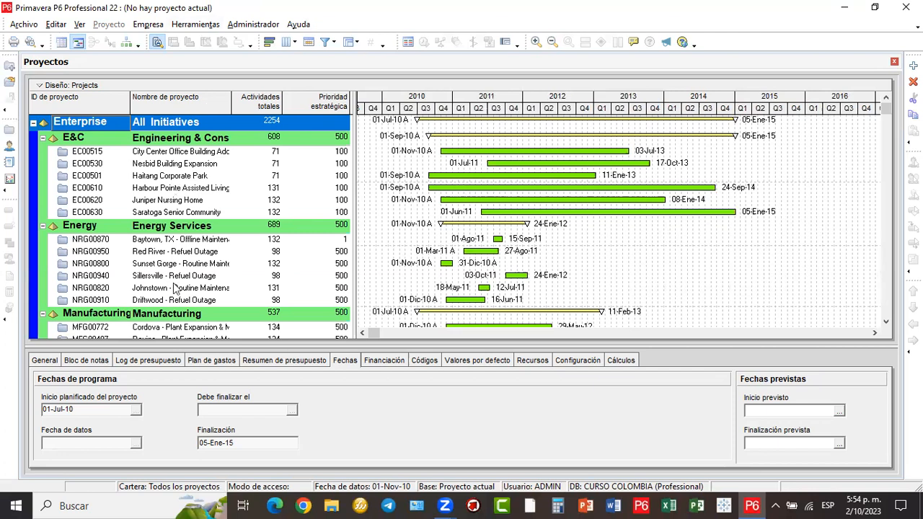
{"action": "left_click", "coordinate": [26, 26]}
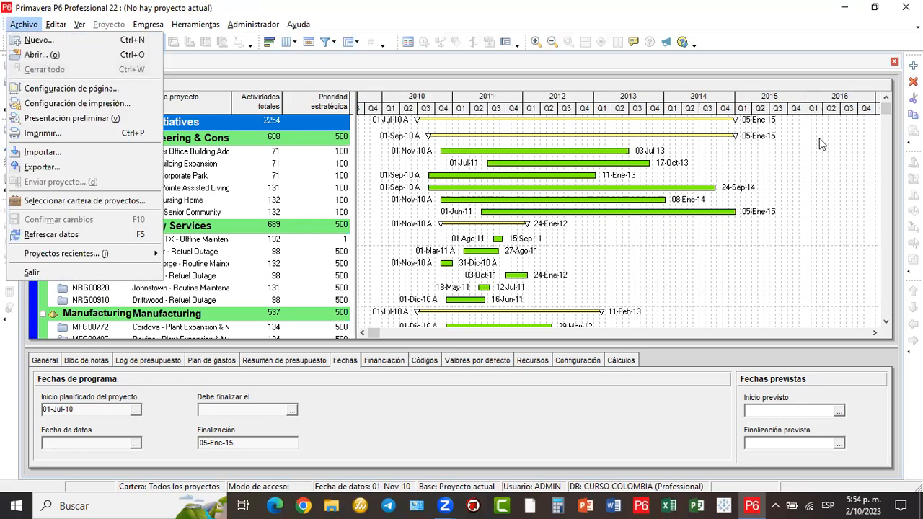
{"action": "key", "text": "Escape"}
{"action": "left_click", "coordinate": [894, 61]}
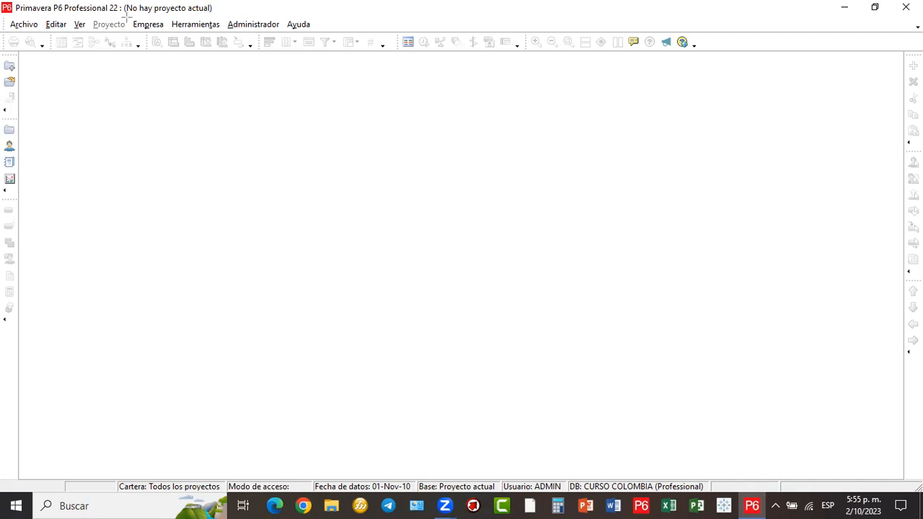
- Box the Empresa menu with an arrow, then open it to list enterprise data
{"action": "left_click_drag", "start_coordinate": [125, 15], "coordinate": [170, 33]}
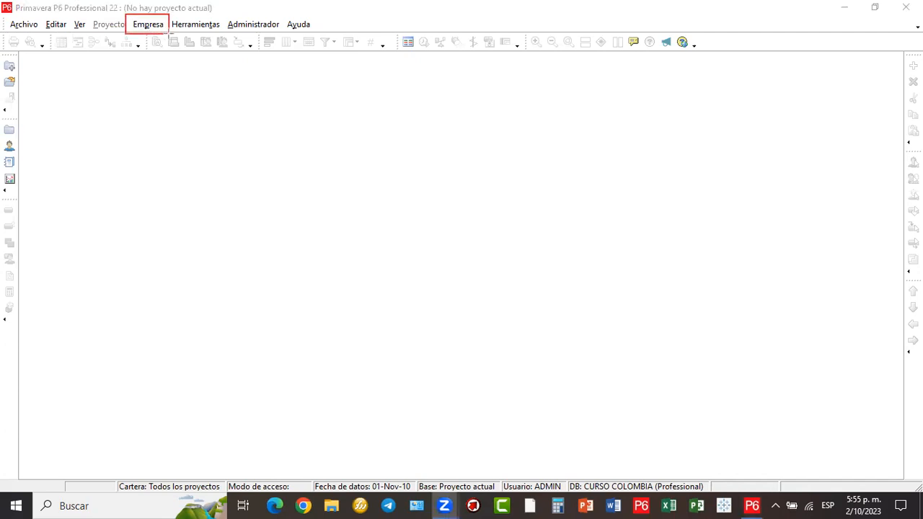
{"action": "left_click_drag", "start_coordinate": [165, 29], "coordinate": [421, 238]}
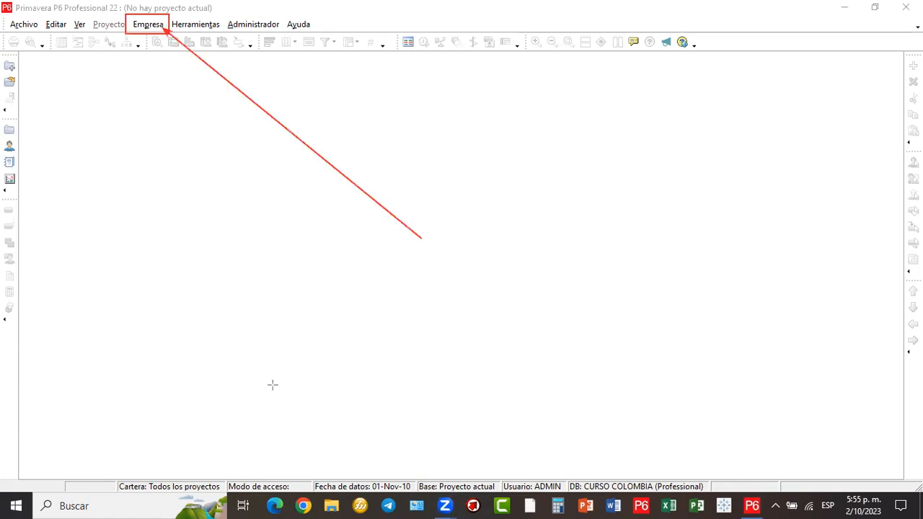
{"action": "left_click", "coordinate": [149, 28]}
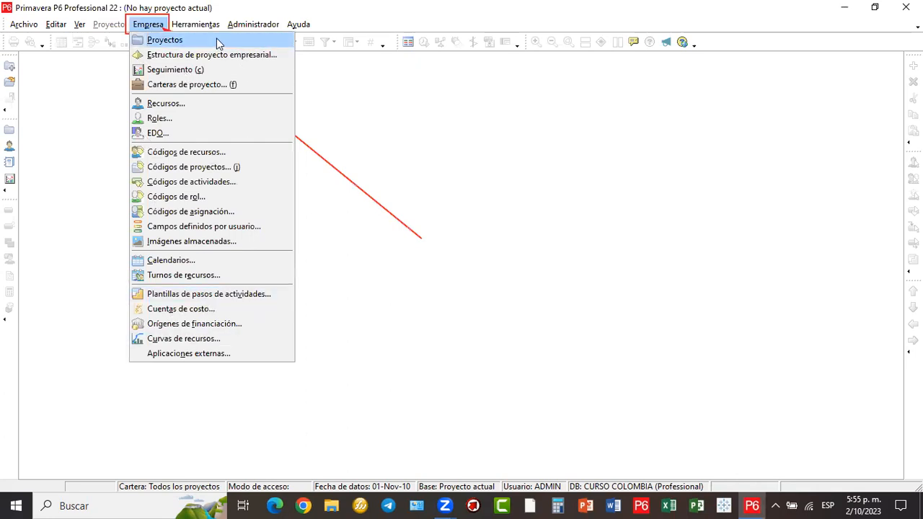
- Bring up the enterprise projects window and scroll its list briefly
{"action": "left_click", "coordinate": [175, 46]}
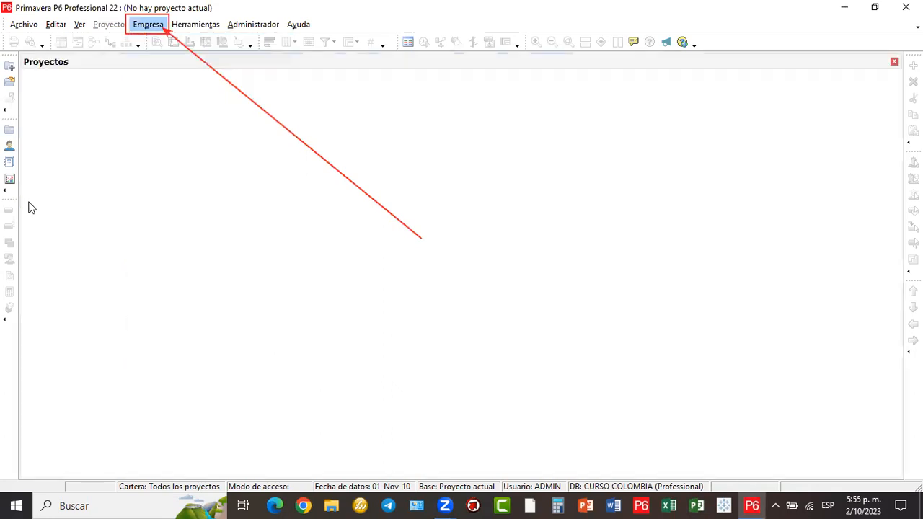
{"action": "scroll", "coordinate": [138, 206], "scroll_direction": "down", "scroll_amount": 1}
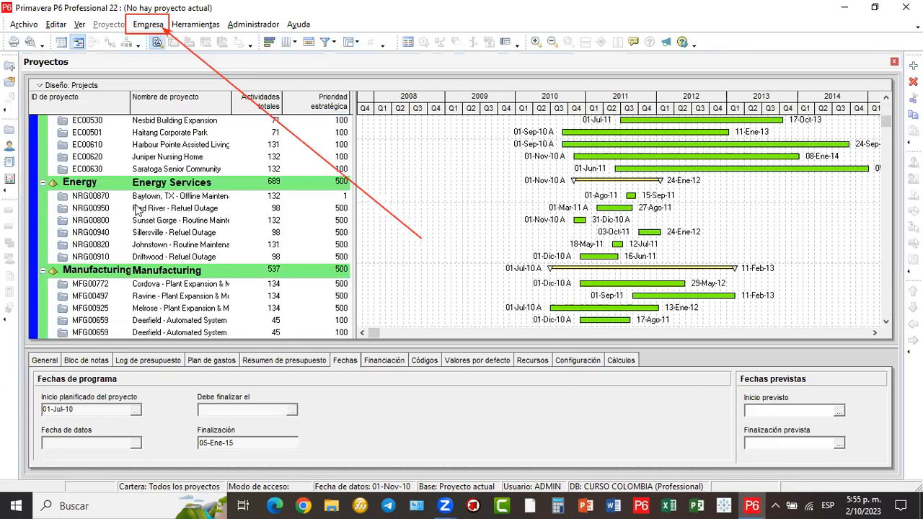
{"action": "scroll", "coordinate": [139, 209], "scroll_direction": "up", "scroll_amount": 1}
{"action": "scroll", "coordinate": [136, 209], "scroll_direction": "up", "scroll_amount": 1}
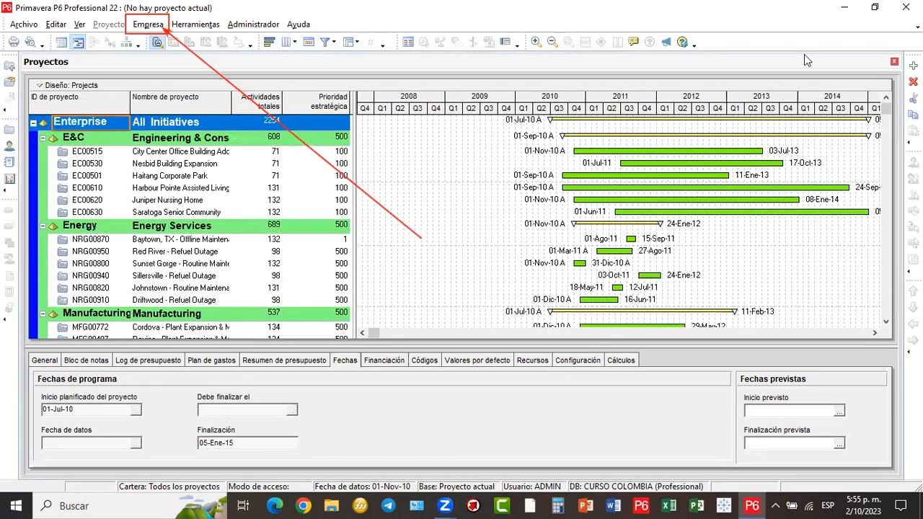
- Close the Proyectos window, reopen it via Empresa > Proyectos, and scroll through every project and back to the top
{"action": "left_click", "coordinate": [894, 64]}
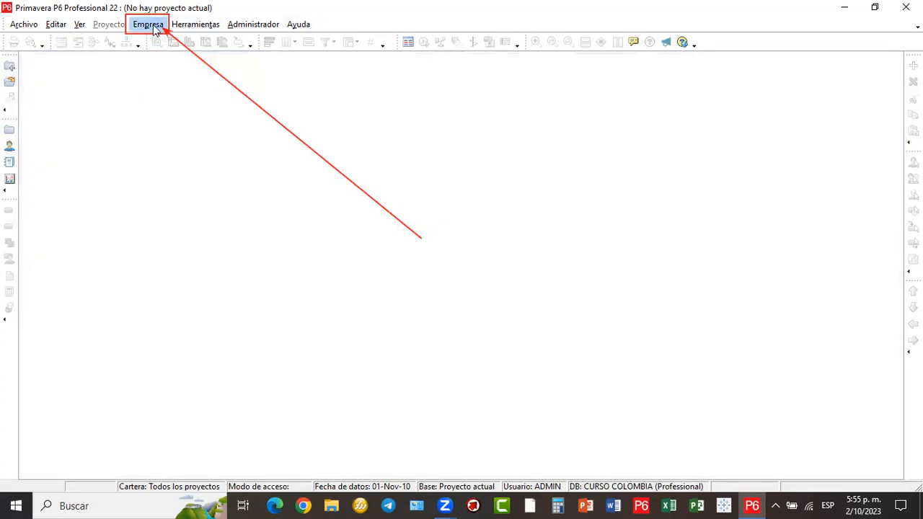
{"action": "left_click", "coordinate": [152, 29]}
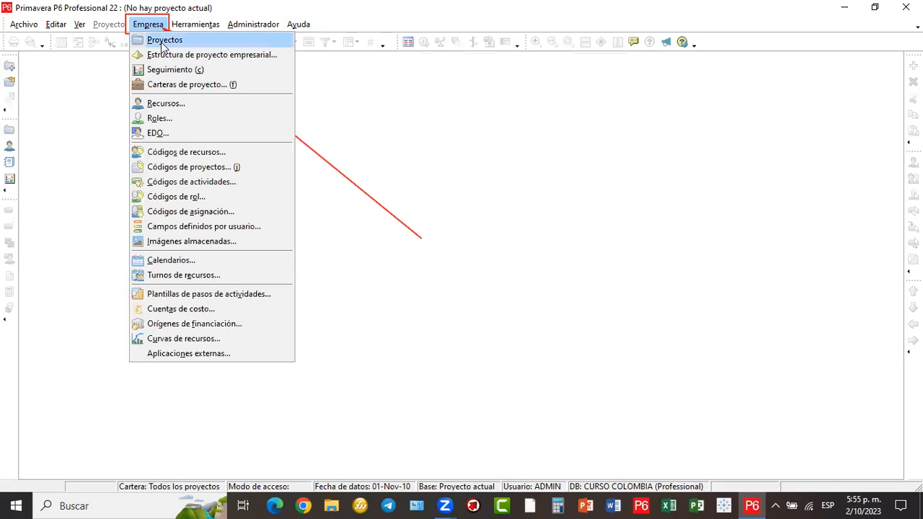
{"action": "left_click", "coordinate": [162, 42]}
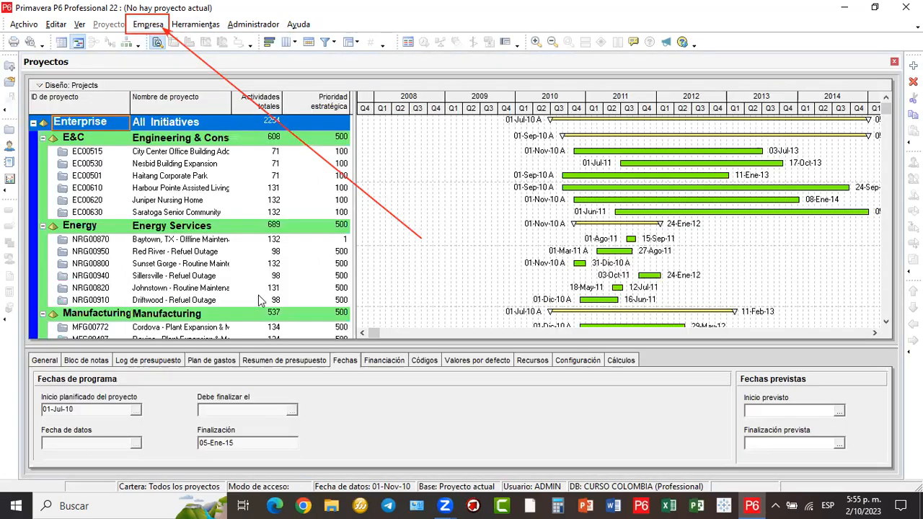
{"action": "scroll", "coordinate": [259, 300], "scroll_direction": "down", "scroll_amount": 2}
{"action": "scroll", "coordinate": [260, 301], "scroll_direction": "down", "scroll_amount": 4}
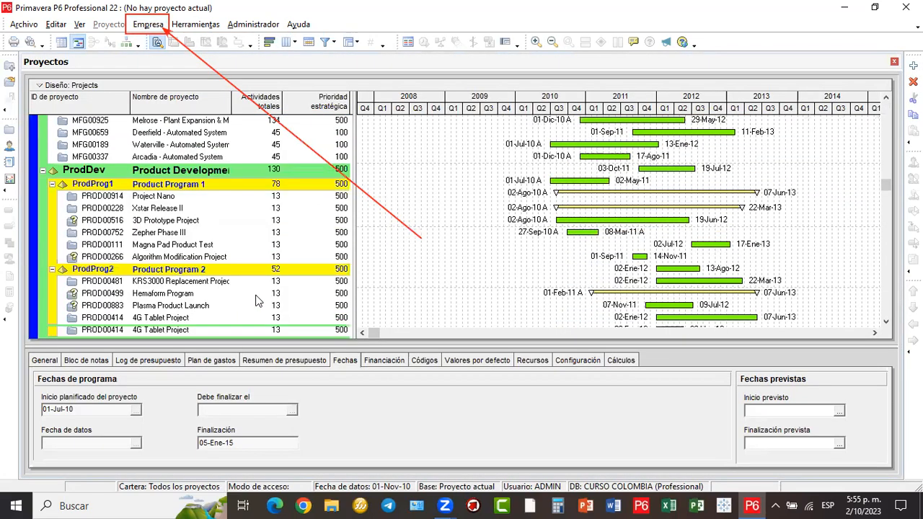
{"action": "scroll", "coordinate": [257, 301], "scroll_direction": "down", "scroll_amount": 3}
{"action": "scroll", "coordinate": [256, 300], "scroll_direction": "down", "scroll_amount": 5}
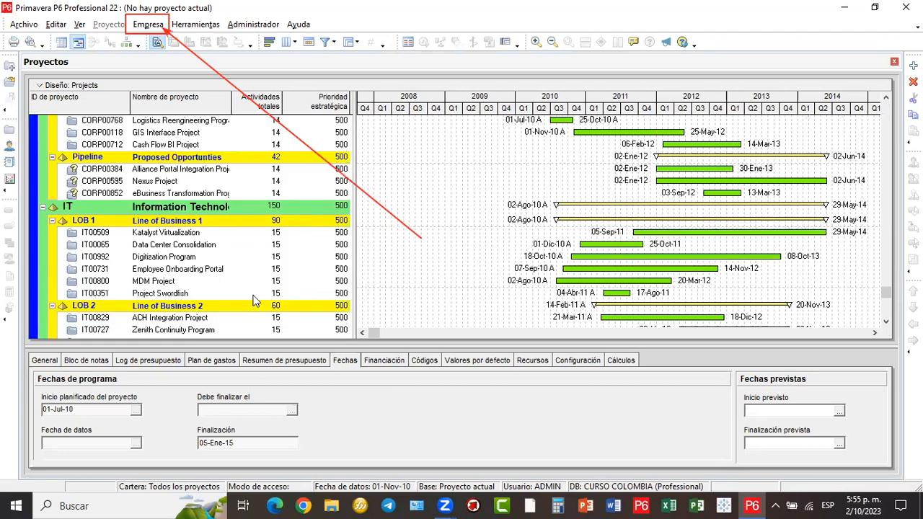
{"action": "scroll", "coordinate": [215, 223], "scroll_direction": "up", "scroll_amount": 2}
{"action": "scroll", "coordinate": [213, 191], "scroll_direction": "up", "scroll_amount": 3}
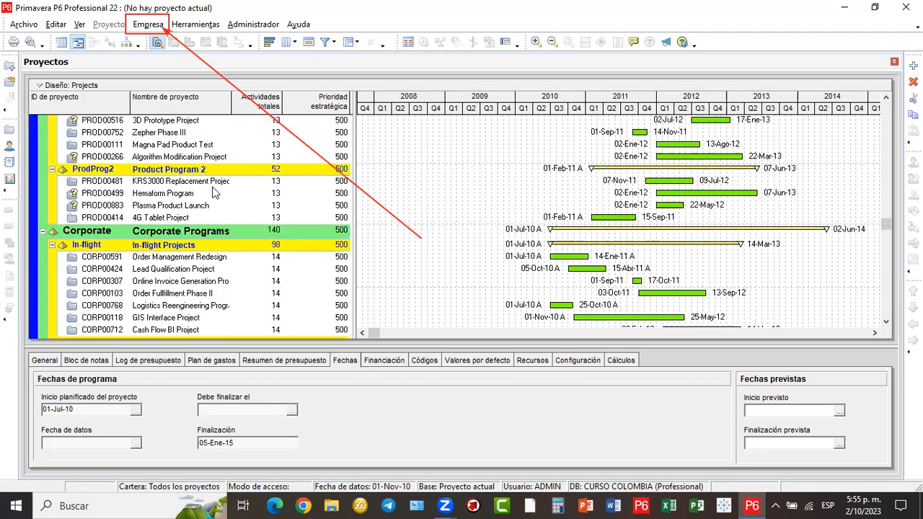
{"action": "scroll", "coordinate": [214, 191], "scroll_direction": "up", "scroll_amount": 3}
{"action": "scroll", "coordinate": [213, 190], "scroll_direction": "up", "scroll_amount": 3}
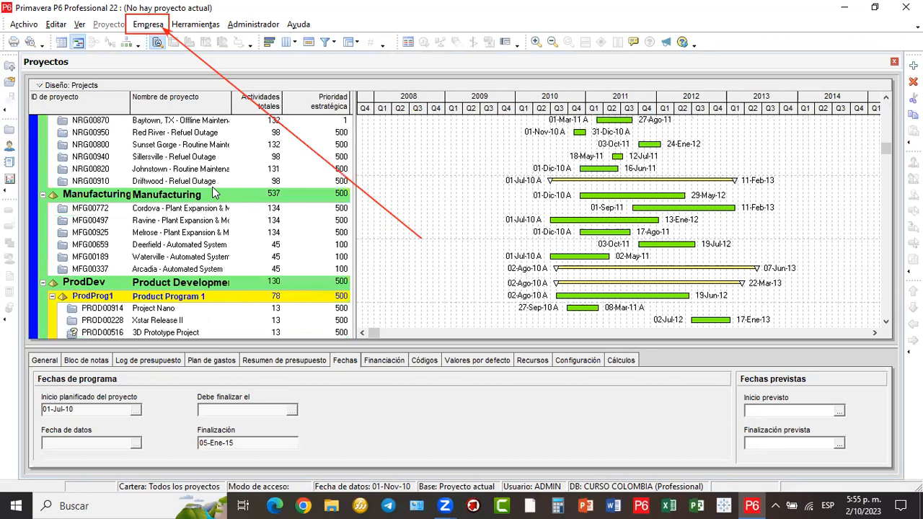
{"action": "scroll", "coordinate": [213, 191], "scroll_direction": "up", "scroll_amount": 3}
{"action": "scroll", "coordinate": [213, 191], "scroll_direction": "up", "scroll_amount": 1}
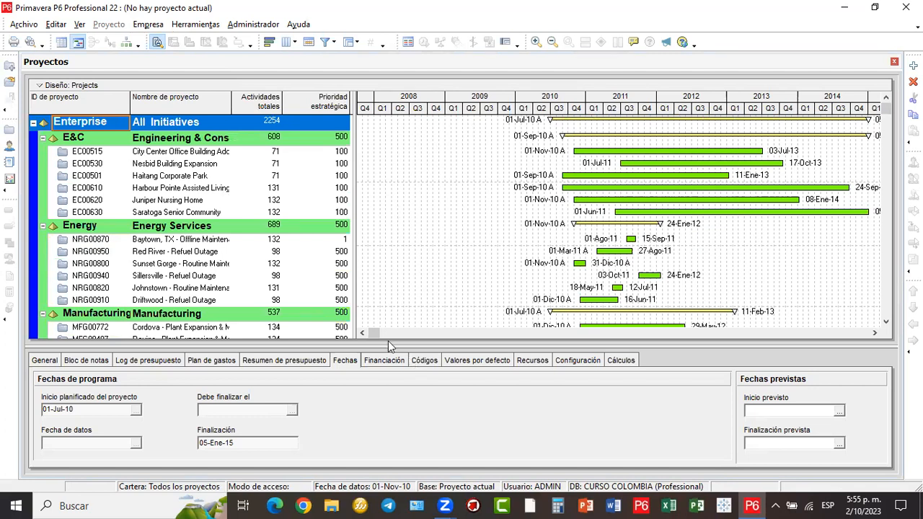
- Select project EC00620 Juniper Nursing Home to show its 01-Nov-10 to 08-Ene-14 dates
{"action": "left_click_drag", "start_coordinate": [374, 332], "coordinate": [431, 336]}
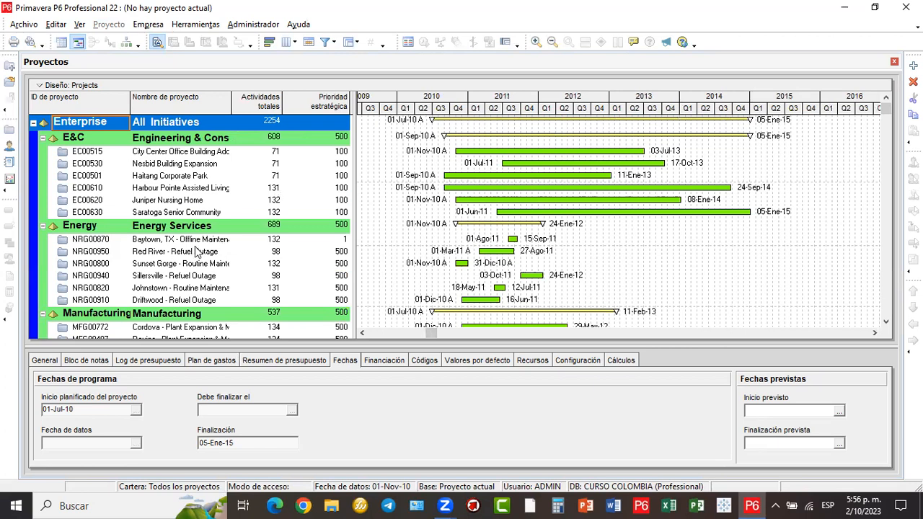
{"action": "left_click", "coordinate": [168, 201]}
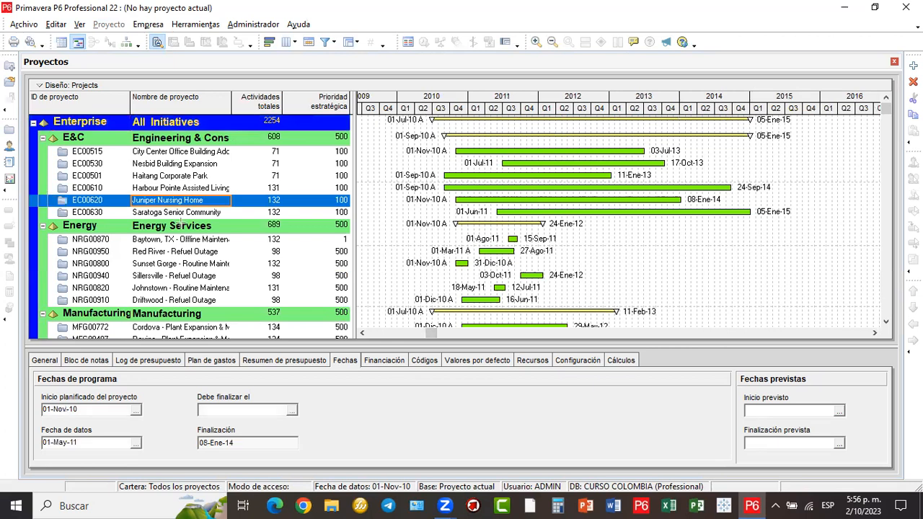
{"action": "left_click_drag", "start_coordinate": [217, 212], "coordinate": [356, 208]}
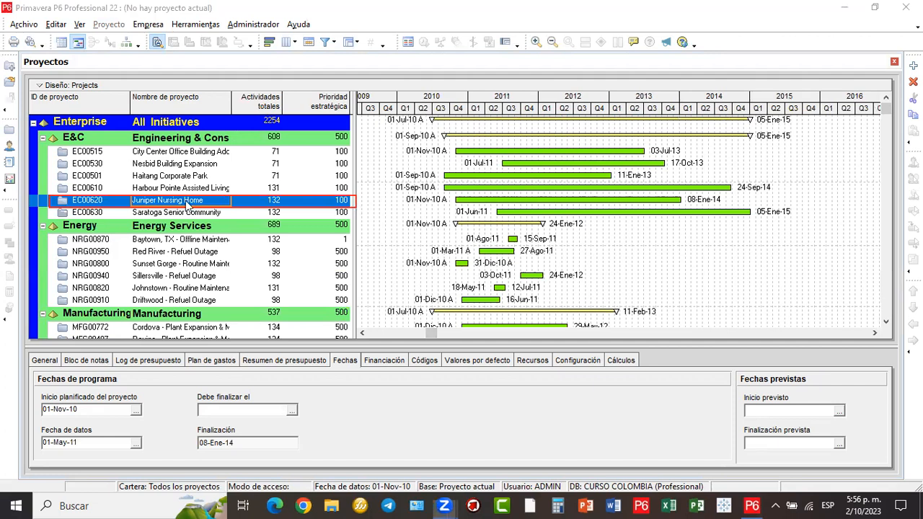
{"action": "left_click", "coordinate": [202, 275]}
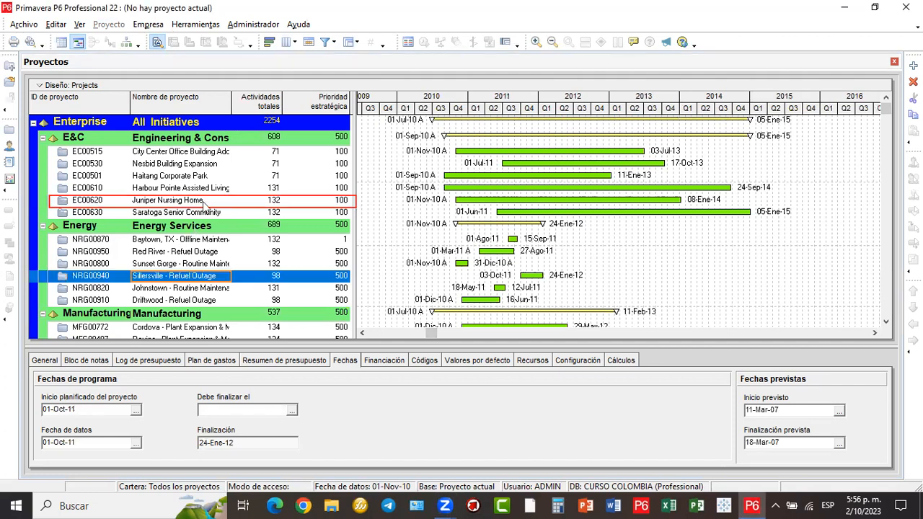
{"action": "left_click", "coordinate": [202, 202]}
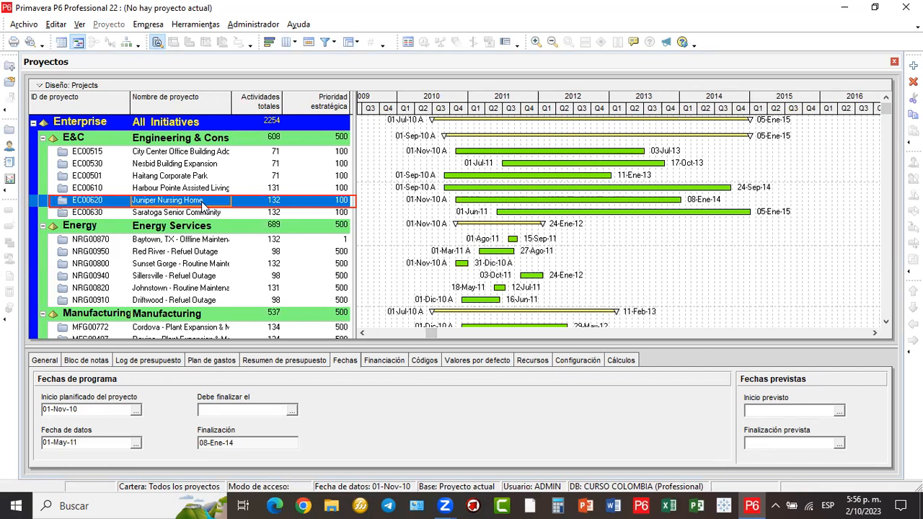
- Open Juniper Nursing Home (EC00620) with Abrir proyecto from its context menu
{"action": "right_click", "coordinate": [203, 205]}
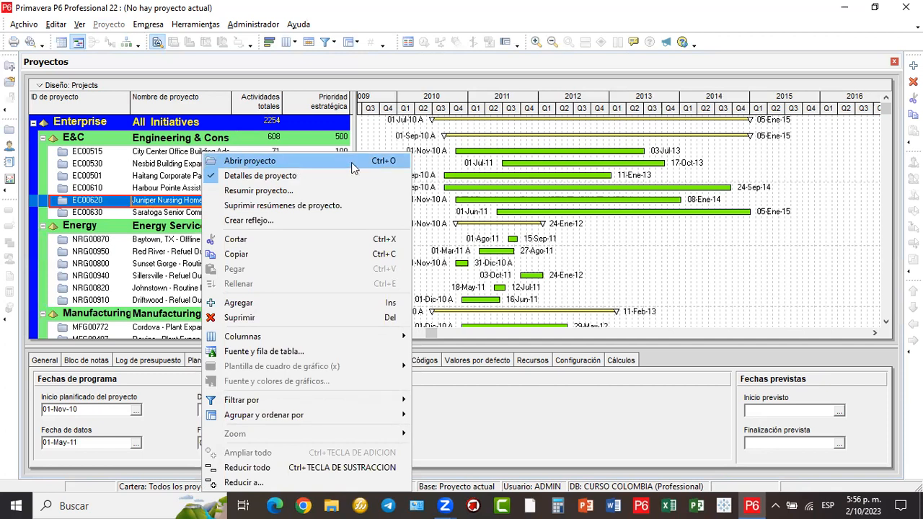
{"action": "left_click", "coordinate": [226, 162]}
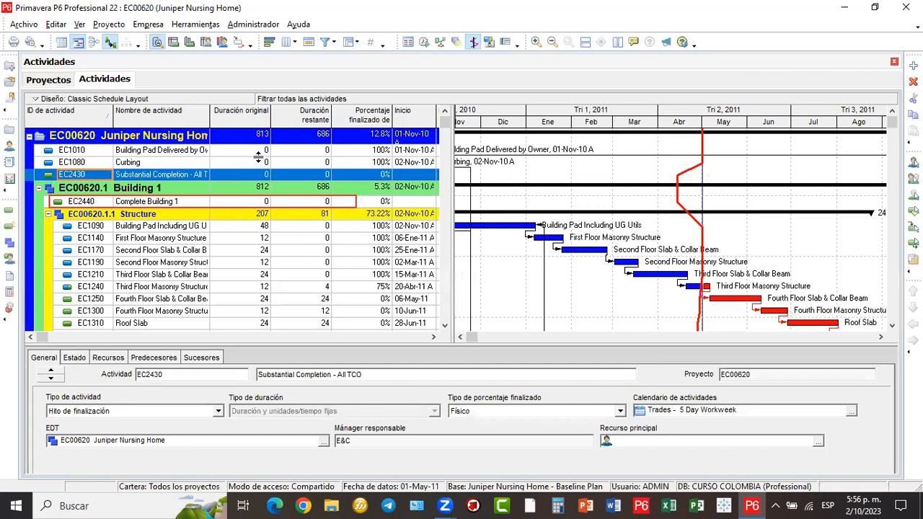
- Drag the table/Gantt splitter right so the Finalización and Margen total columns show
{"action": "left_click_drag", "start_coordinate": [447, 229], "coordinate": [667, 231]}
{"action": "left_click_drag", "start_coordinate": [307, 229], "coordinate": [531, 249]}
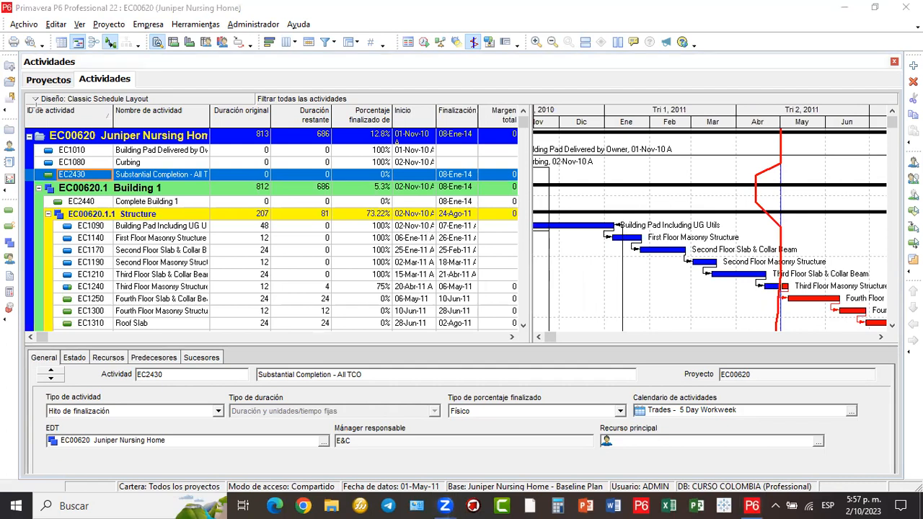
{"action": "mouse_move", "coordinate": [23, 93]}
{"action": "left_mouse_down"}
{"action": "mouse_move", "coordinate": [196, 233]}
{"action": "mouse_move", "coordinate": [437, 326]}
{"action": "mouse_move", "coordinate": [507, 349]}
{"action": "mouse_move", "coordinate": [529, 343]}
{"action": "left_mouse_up"}
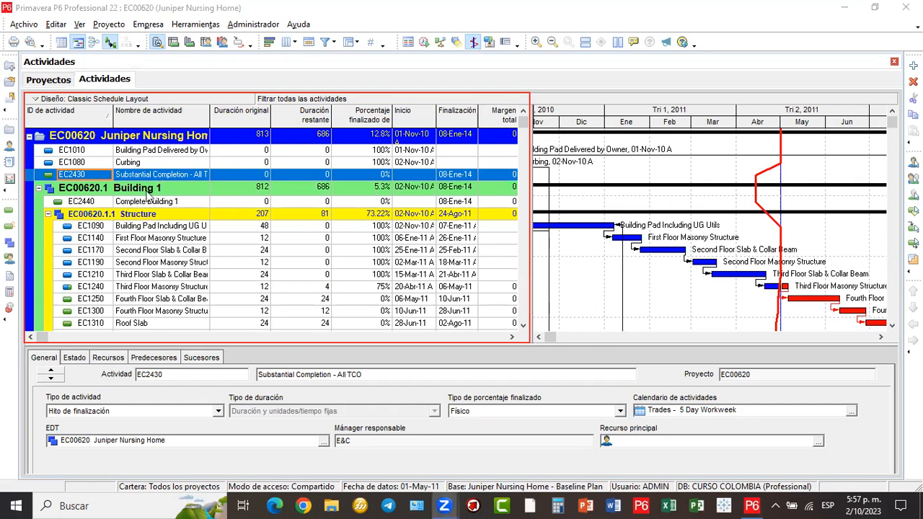
- Scroll through the activities and shift the Gantt timescale back to October 2010
{"action": "scroll", "coordinate": [175, 221], "scroll_direction": "down", "scroll_amount": 1}
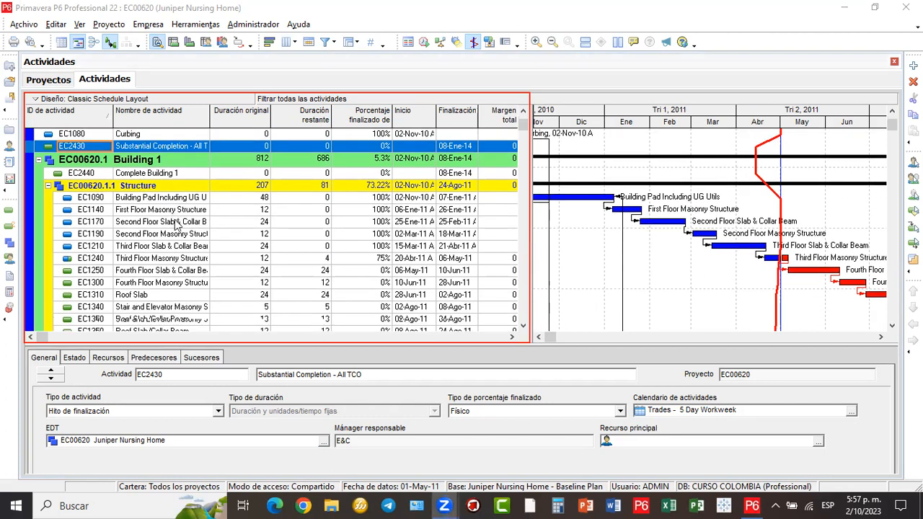
{"action": "scroll", "coordinate": [137, 177], "scroll_direction": "down", "scroll_amount": 1}
{"action": "scroll", "coordinate": [112, 248], "scroll_direction": "down", "scroll_amount": 2}
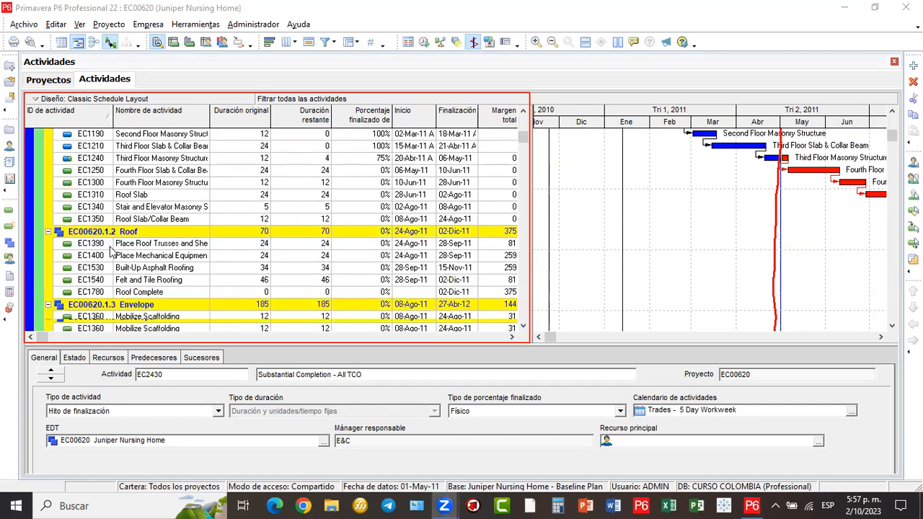
{"action": "scroll", "coordinate": [111, 250], "scroll_direction": "down", "scroll_amount": 2}
{"action": "scroll", "coordinate": [111, 250], "scroll_direction": "down", "scroll_amount": 4}
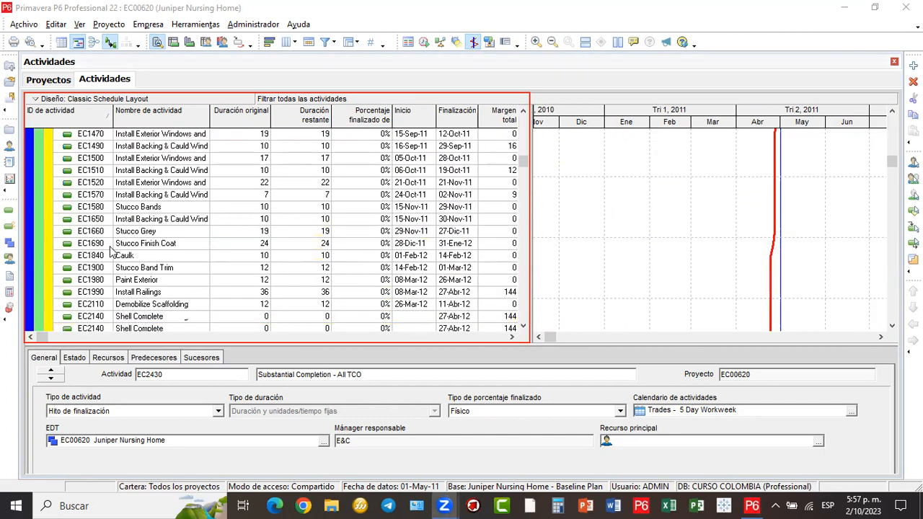
{"action": "scroll", "coordinate": [110, 247], "scroll_direction": "down", "scroll_amount": 3}
{"action": "scroll", "coordinate": [110, 246], "scroll_direction": "up", "scroll_amount": 4}
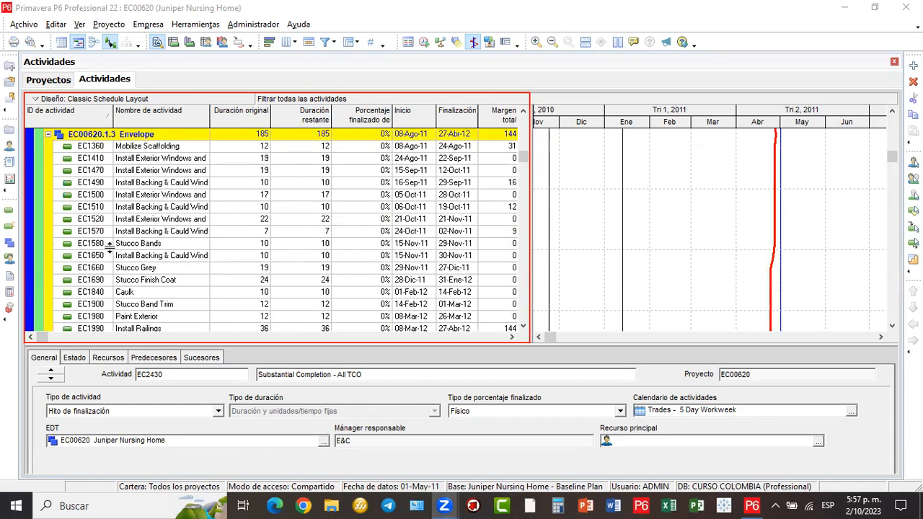
{"action": "scroll", "coordinate": [110, 246], "scroll_direction": "up", "scroll_amount": 3}
{"action": "scroll", "coordinate": [110, 246], "scroll_direction": "up", "scroll_amount": 4}
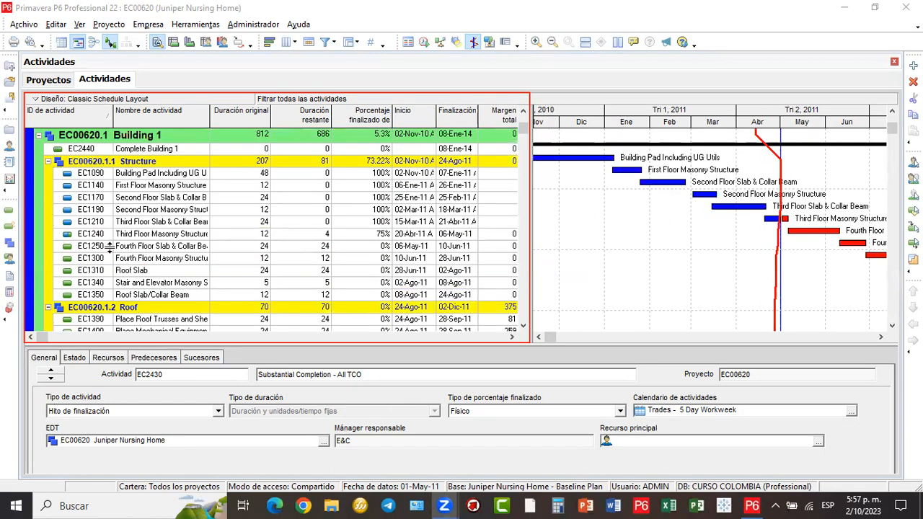
{"action": "scroll", "coordinate": [110, 246], "scroll_direction": "up", "scroll_amount": 2}
{"action": "left_click", "coordinate": [539, 337]}
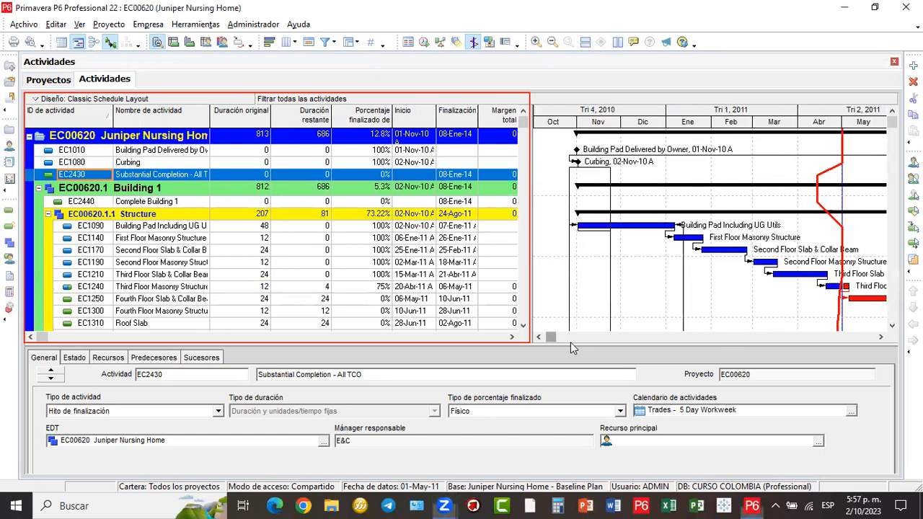
{"action": "left_click_drag", "start_coordinate": [603, 346], "coordinate": [550, 350]}
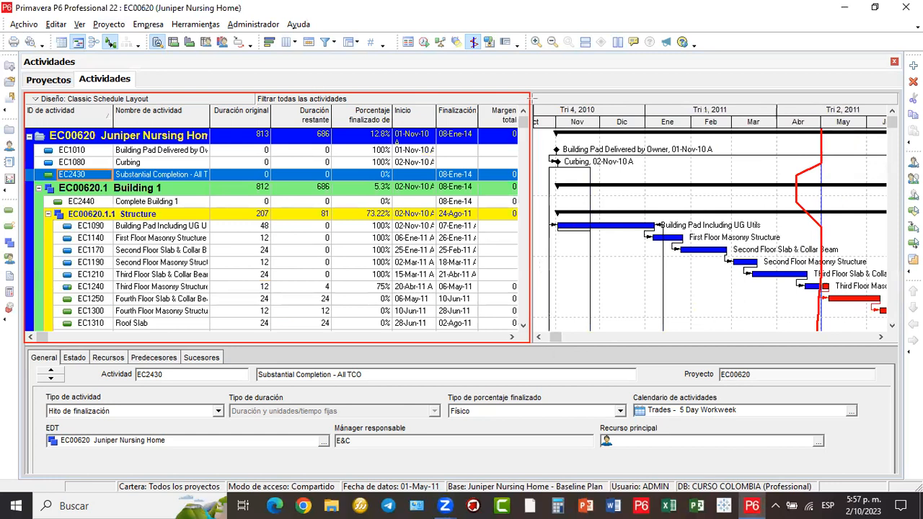
- Widen the Nombre de actividad column so names like Building Pad Delivered by Owner read fully
{"action": "mouse_move", "coordinate": [532, 97]}
{"action": "left_mouse_down"}
{"action": "mouse_move", "coordinate": [684, 258]}
{"action": "mouse_move", "coordinate": [850, 340]}
{"action": "mouse_move", "coordinate": [900, 343]}
{"action": "left_mouse_up"}
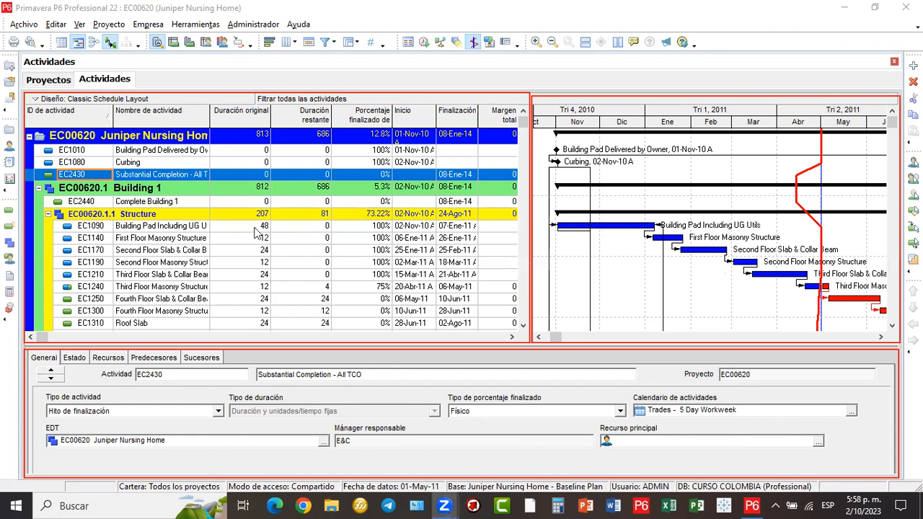
{"action": "left_click_drag", "start_coordinate": [211, 117], "coordinate": [256, 124]}
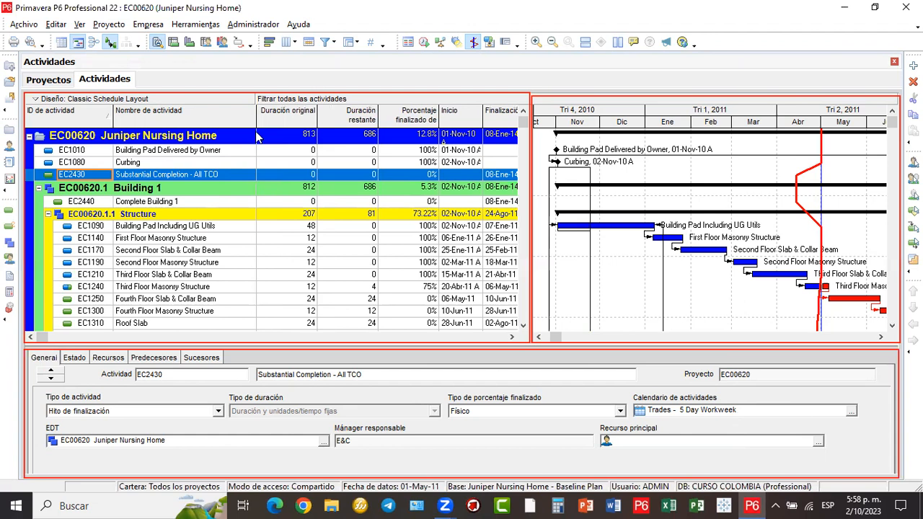
- Select activity EC1090 to show it in the activity details pane
{"action": "left_click", "coordinate": [209, 227]}
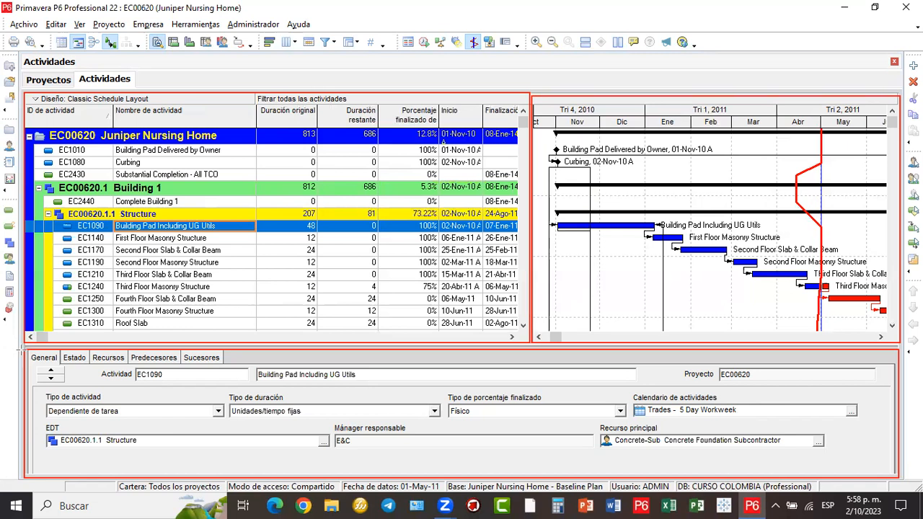
{"action": "mouse_move", "coordinate": [23, 350]}
{"action": "left_mouse_down"}
{"action": "mouse_move", "coordinate": [116, 372]}
{"action": "mouse_move", "coordinate": [224, 367]}
{"action": "left_mouse_up"}
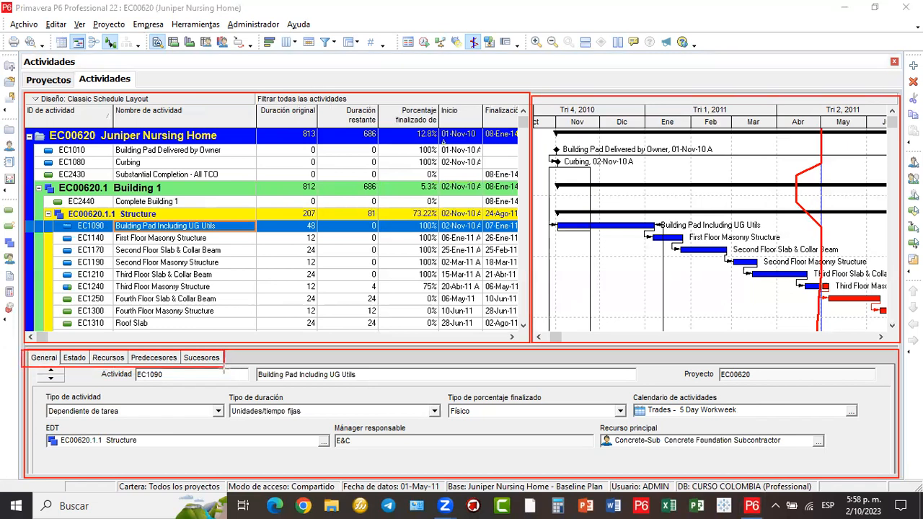
{"action": "left_click_drag", "start_coordinate": [231, 227], "coordinate": [206, 276]}
{"action": "left_click_drag", "start_coordinate": [139, 339], "coordinate": [137, 342]}
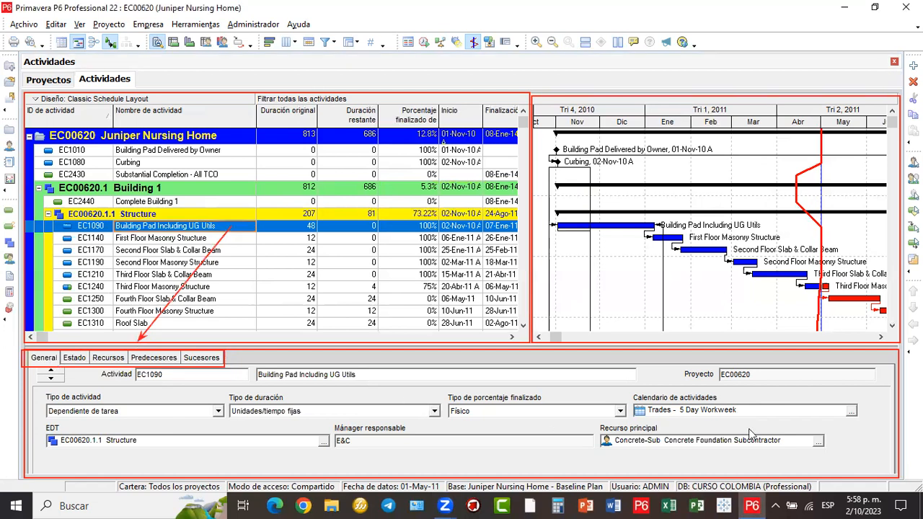
- Review EC1090's Estado, Recursos and Predecesores tabs, ending on Sucesores EC1140 and EC1150
{"action": "left_click", "coordinate": [75, 357]}
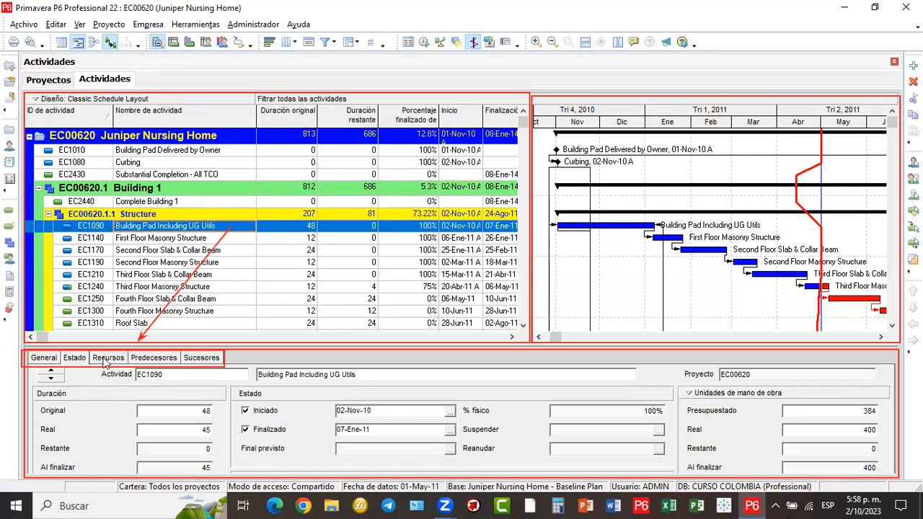
{"action": "left_click", "coordinate": [106, 358]}
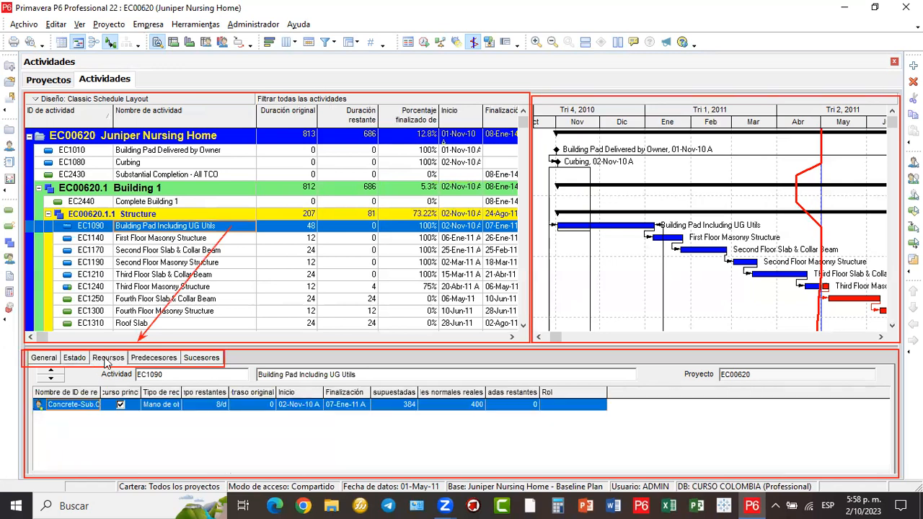
{"action": "left_click", "coordinate": [153, 358]}
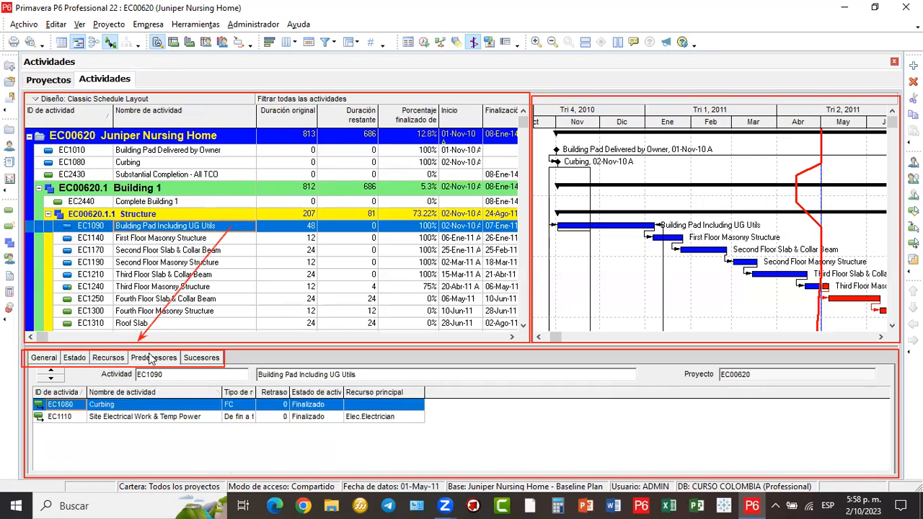
{"action": "left_click", "coordinate": [191, 358]}
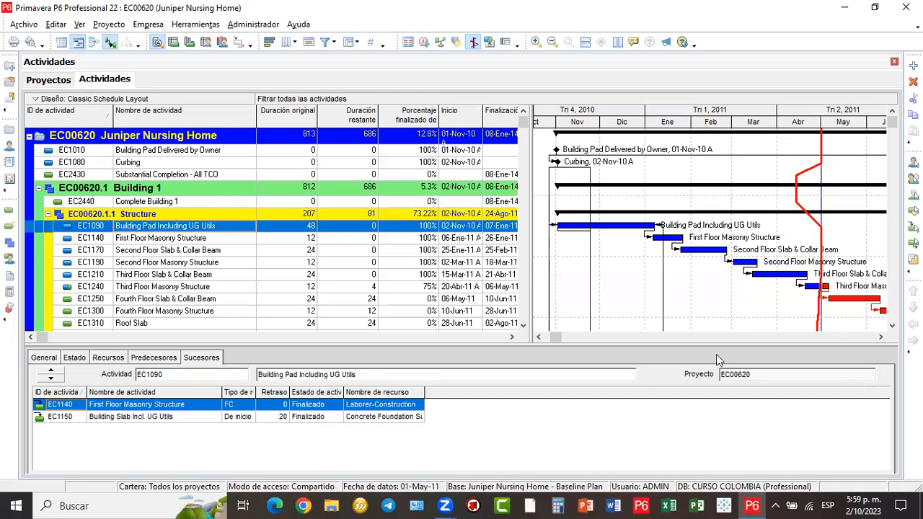
- Show all detail tabs via Personalizar detalles de actividad (>>), then reselect EC1090
{"action": "right_click", "coordinate": [425, 362]}
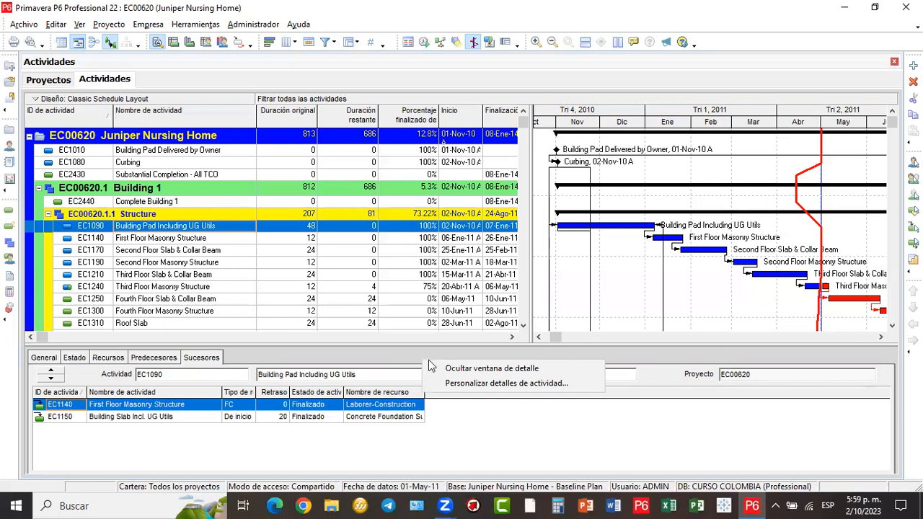
{"action": "left_click", "coordinate": [469, 383]}
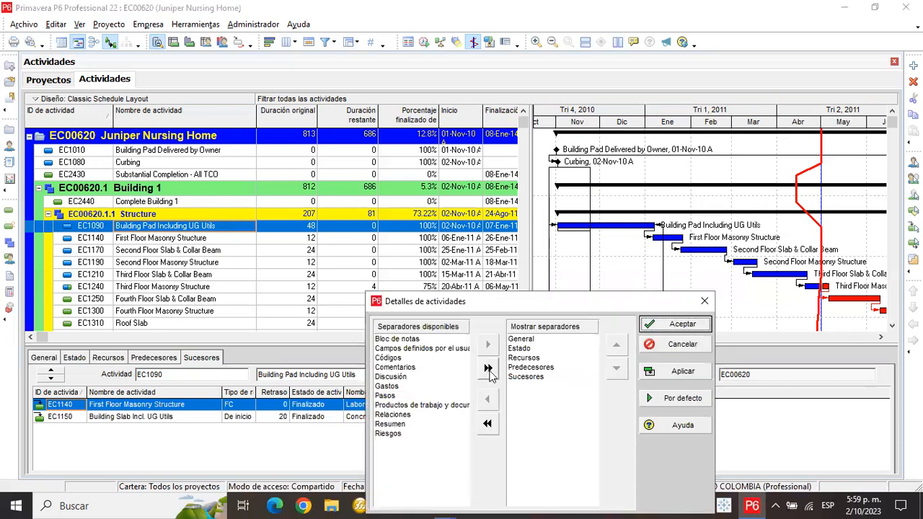
{"action": "left_click", "coordinate": [487, 367]}
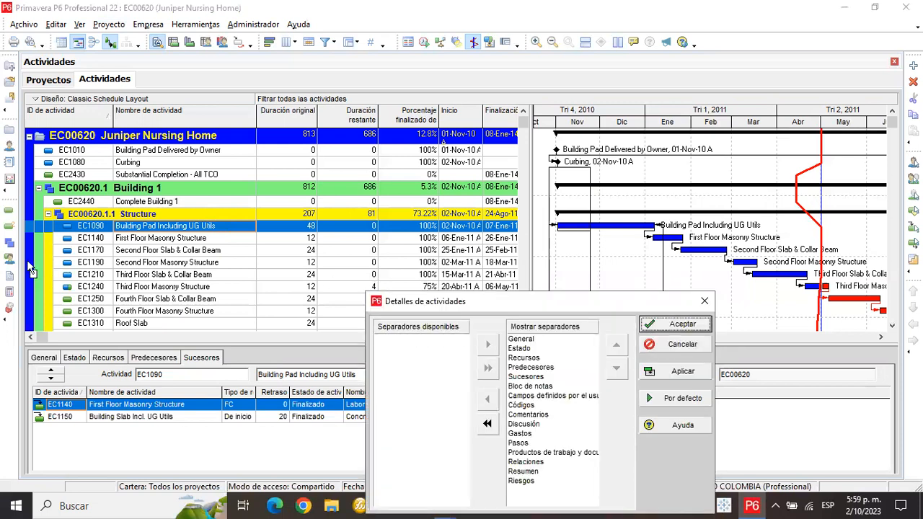
{"action": "left_click", "coordinate": [682, 324]}
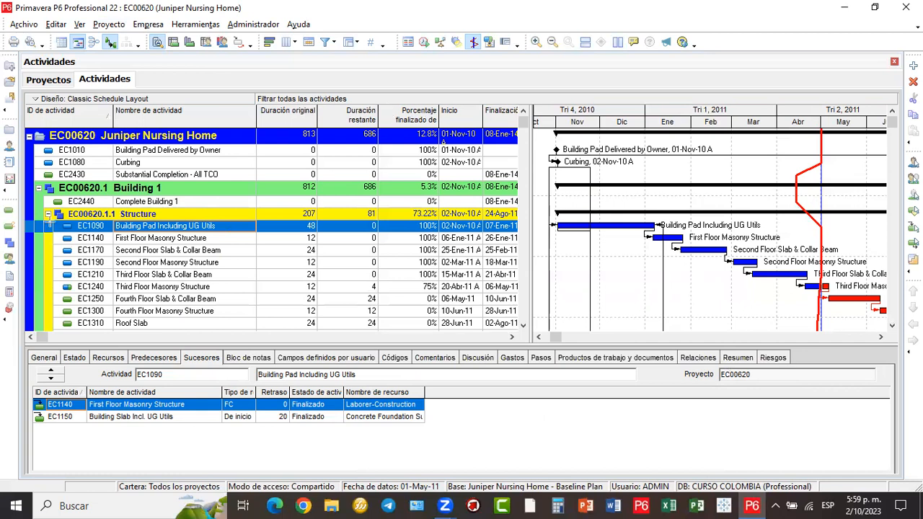
{"action": "left_click", "coordinate": [470, 229]}
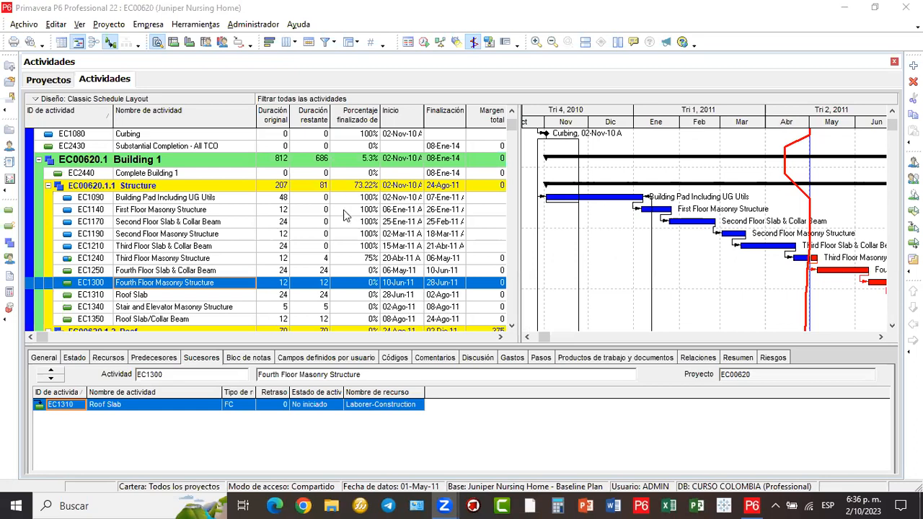
- Box the Juniper Nursing Home row and Proyecto menu in red, link them with an arrow, and open Proyecto
{"action": "scroll", "coordinate": [341, 208], "scroll_direction": "down", "scroll_amount": 2}
{"action": "scroll", "coordinate": [341, 208], "scroll_direction": "up", "scroll_amount": 3}
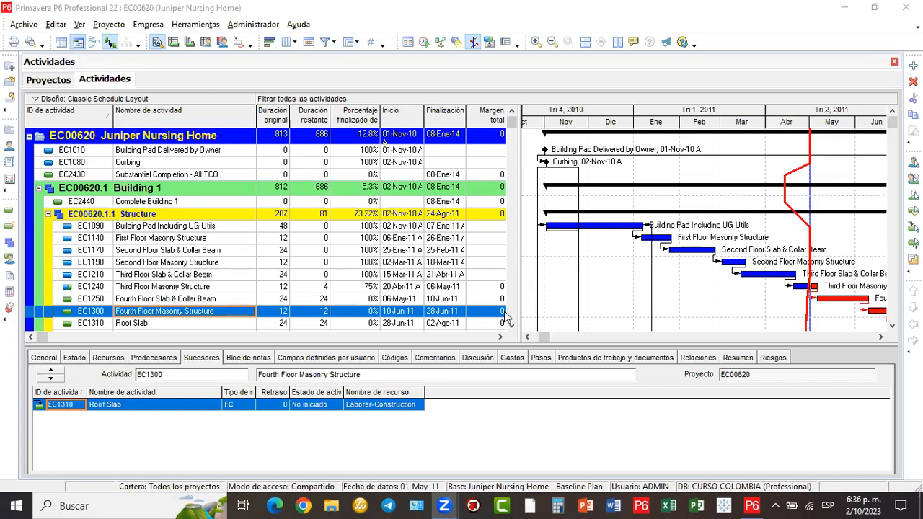
{"action": "mouse_move", "coordinate": [34, 126]}
{"action": "left_mouse_down"}
{"action": "mouse_move", "coordinate": [120, 143]}
{"action": "mouse_move", "coordinate": [259, 147]}
{"action": "left_mouse_up"}
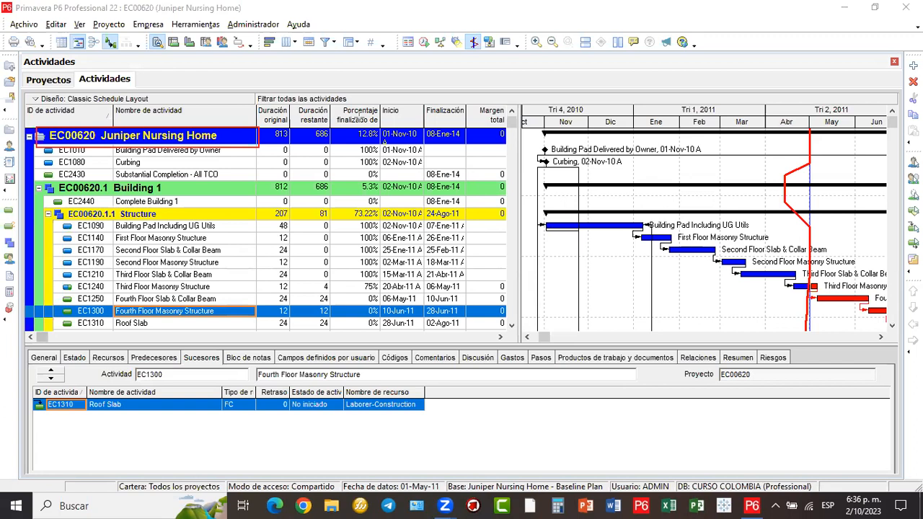
{"action": "left_click_drag", "start_coordinate": [90, 17], "coordinate": [127, 32]}
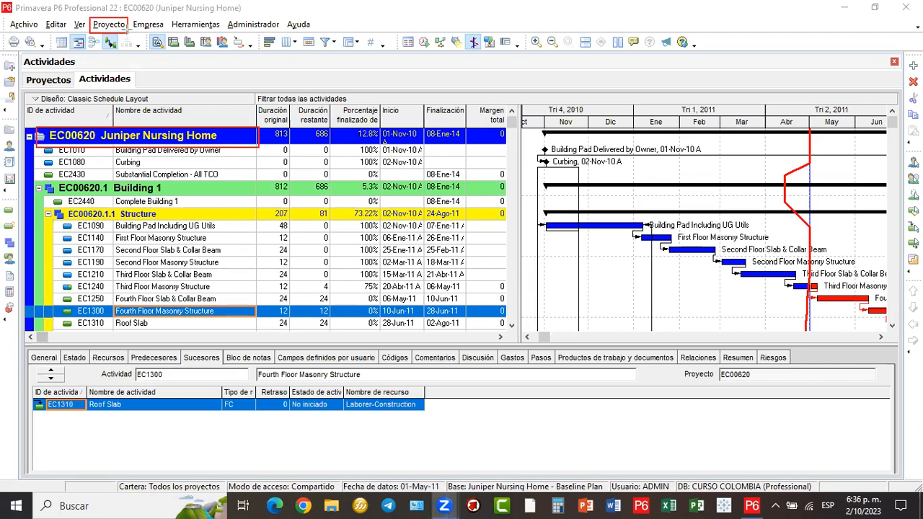
{"action": "left_click_drag", "start_coordinate": [289, 205], "coordinate": [112, 29]}
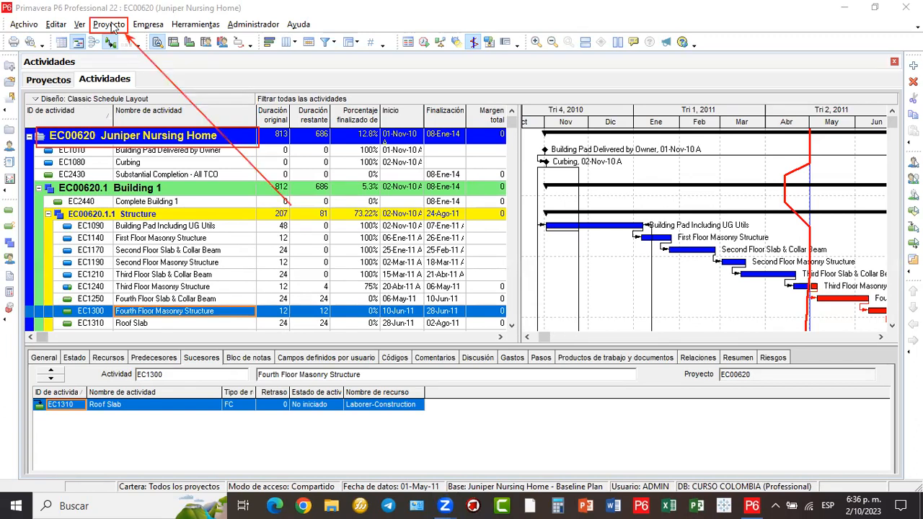
{"action": "left_click", "coordinate": [111, 26]}
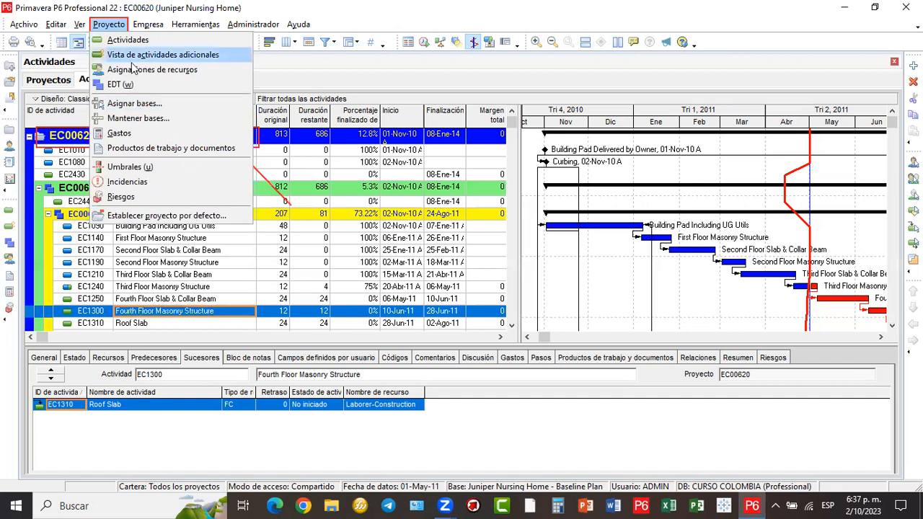
- Close the Proyecto menu, glance at the Proyectos tab, then return to Actividades
{"action": "left_click", "coordinate": [286, 246]}
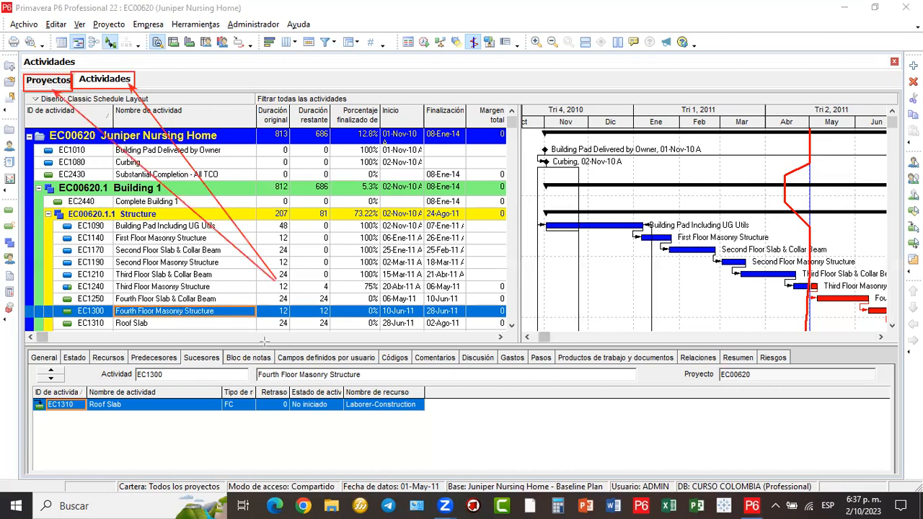
{"action": "left_click", "coordinate": [33, 90]}
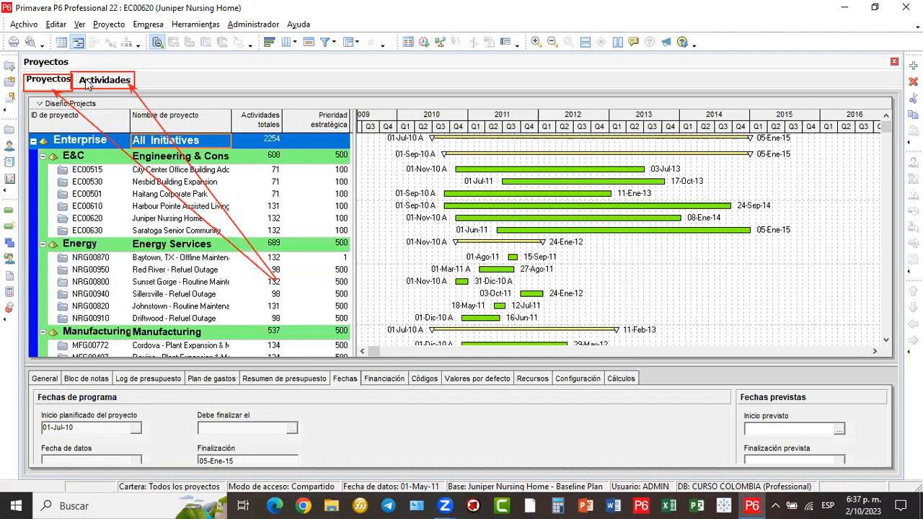
{"action": "left_click", "coordinate": [88, 84]}
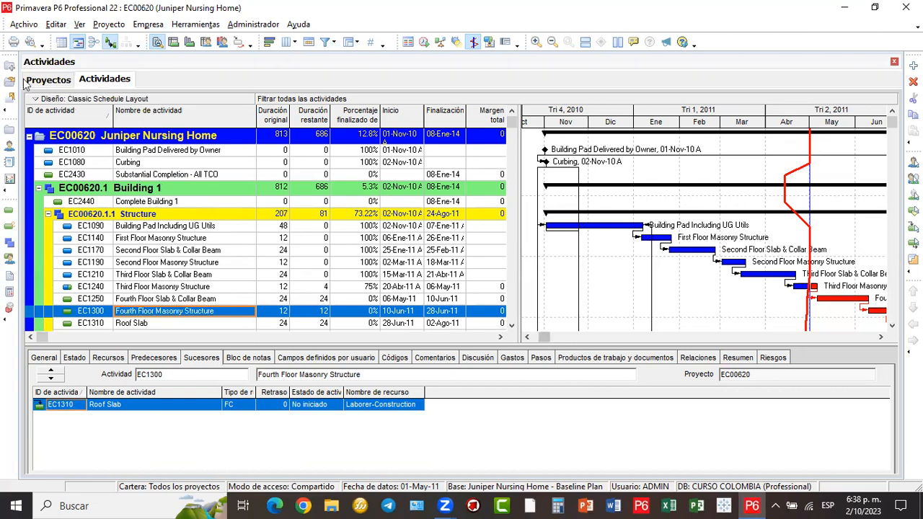
- Close all open projects with Archivo > Cerrar todo, confirming with Sí
{"action": "left_click", "coordinate": [24, 25]}
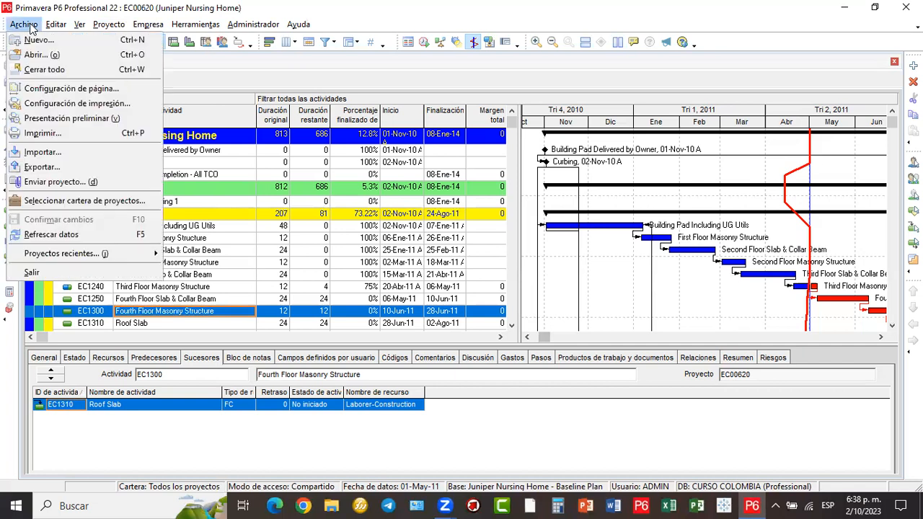
{"action": "left_click", "coordinate": [33, 71]}
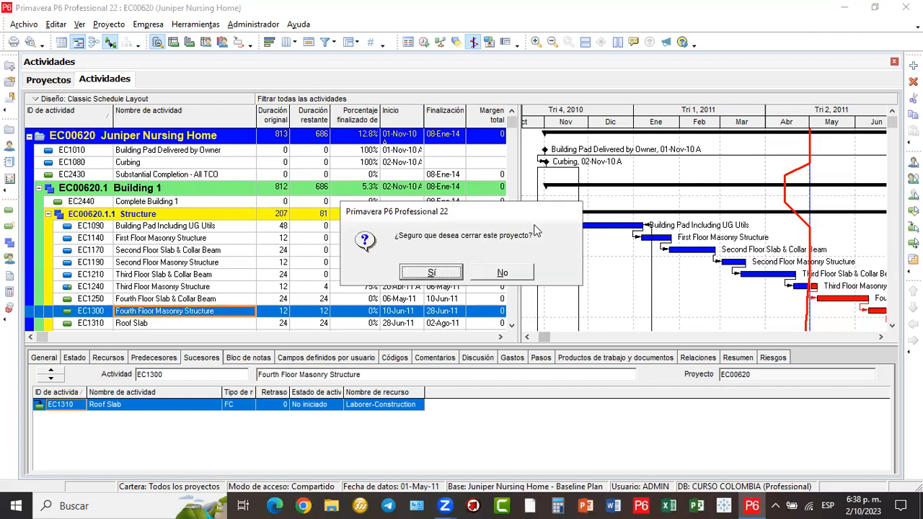
{"action": "left_click", "coordinate": [444, 278]}
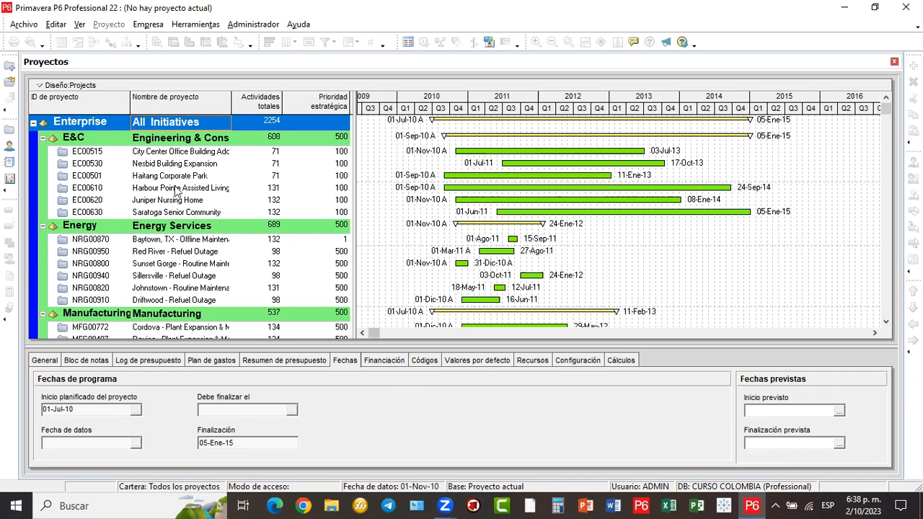
- Open project EC00530 Nesbid Building Expansion from the project list with Abrir proyecto
{"action": "scroll", "coordinate": [173, 189], "scroll_direction": "down", "scroll_amount": 2}
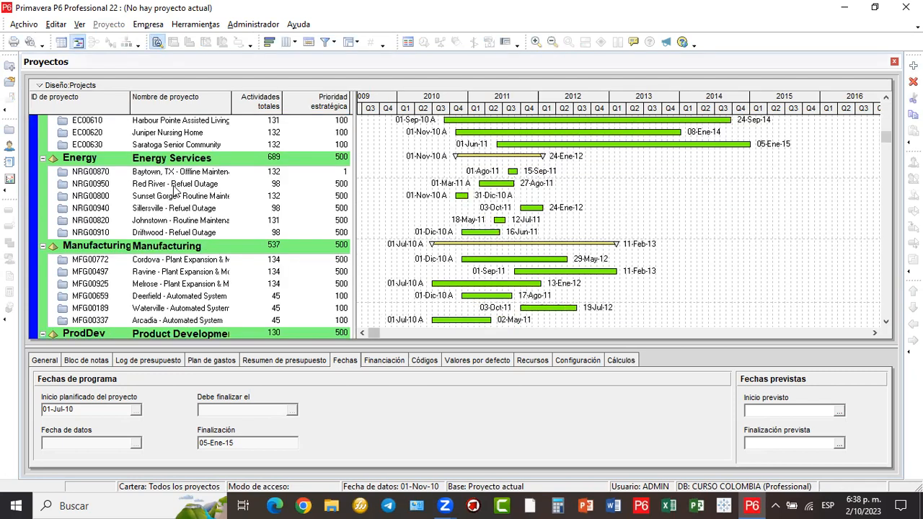
{"action": "scroll", "coordinate": [173, 189], "scroll_direction": "up", "scroll_amount": 2}
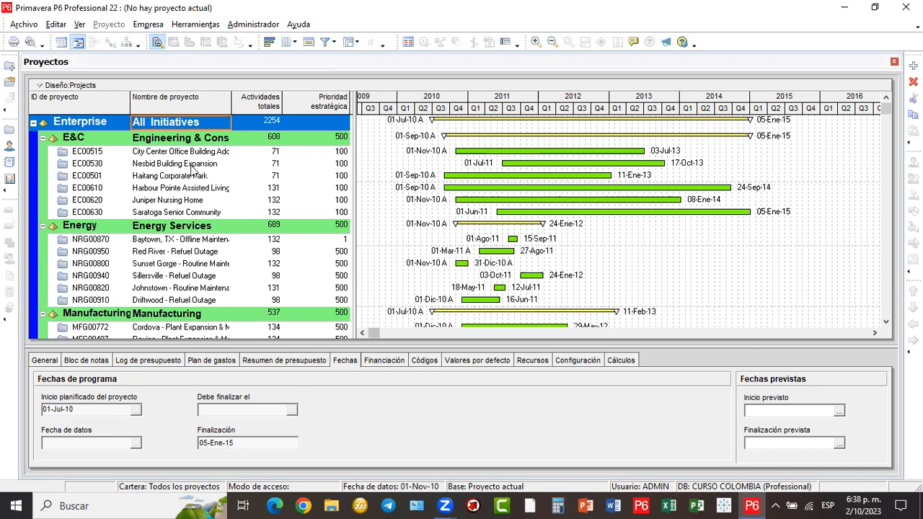
{"action": "left_click", "coordinate": [193, 164]}
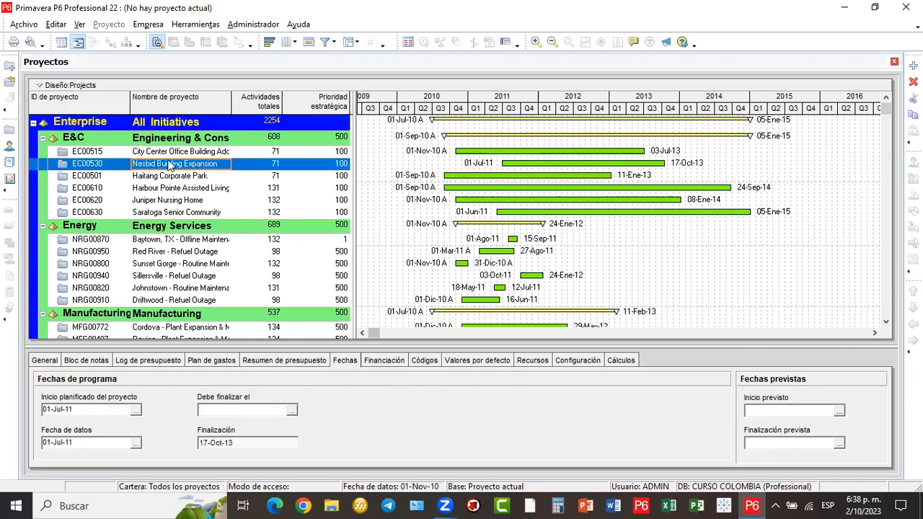
{"action": "right_click", "coordinate": [192, 167]}
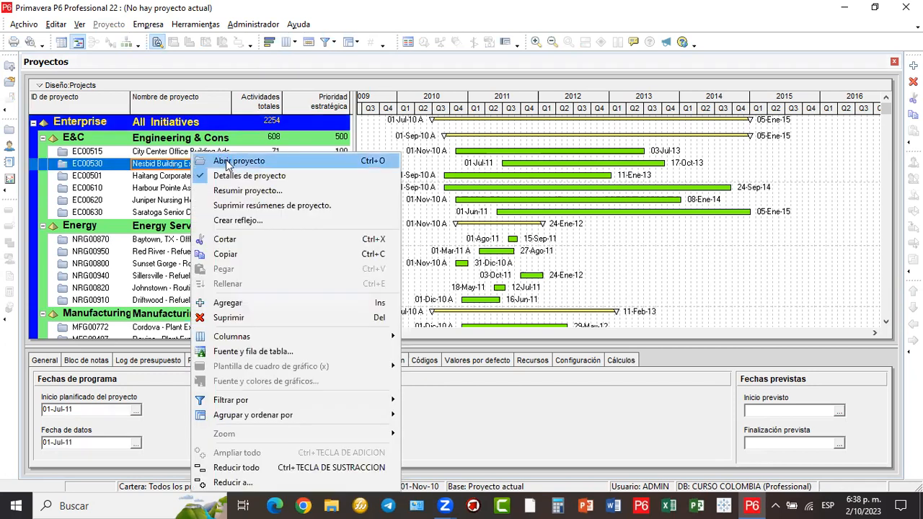
{"action": "left_click", "coordinate": [226, 161]}
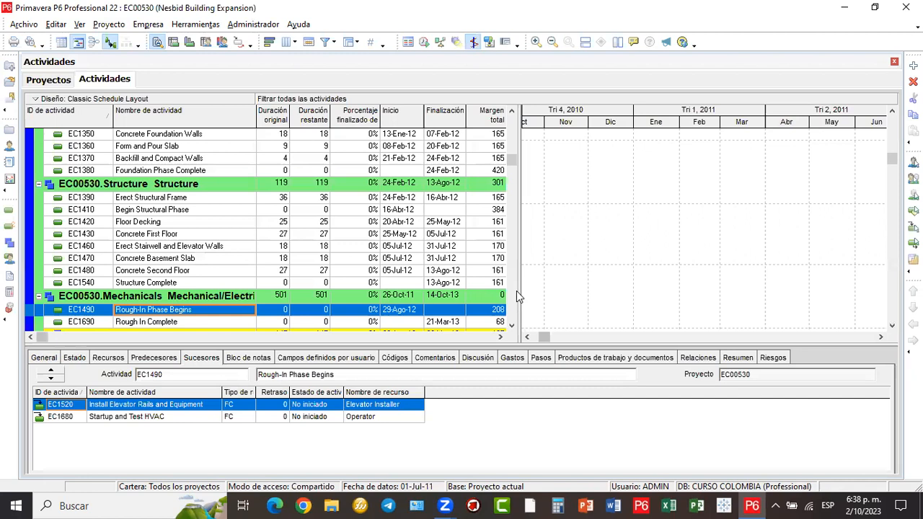
- Widen the Gantt area and scroll through the activities and their 2012 schedule bars
{"action": "left_click_drag", "start_coordinate": [542, 337], "coordinate": [612, 339]}
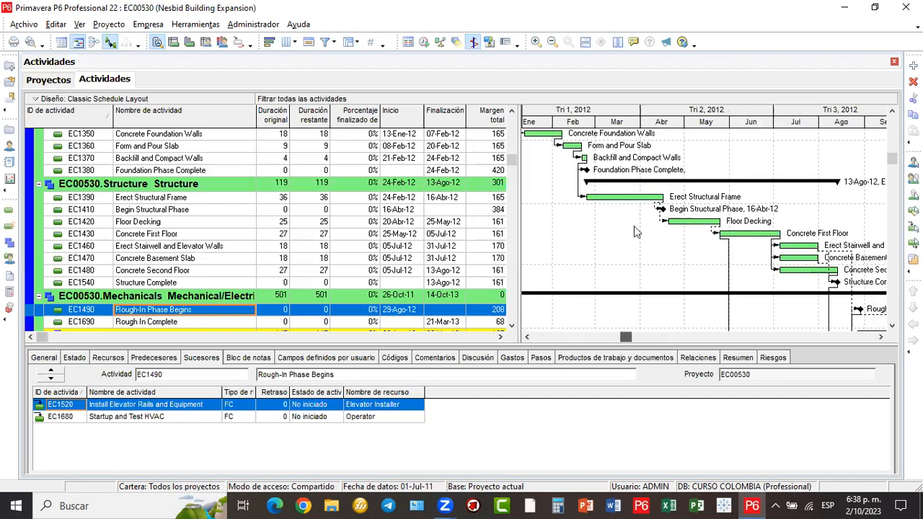
{"action": "scroll", "coordinate": [633, 225], "scroll_direction": "down", "scroll_amount": 1}
{"action": "scroll", "coordinate": [631, 244], "scroll_direction": "down", "scroll_amount": 4}
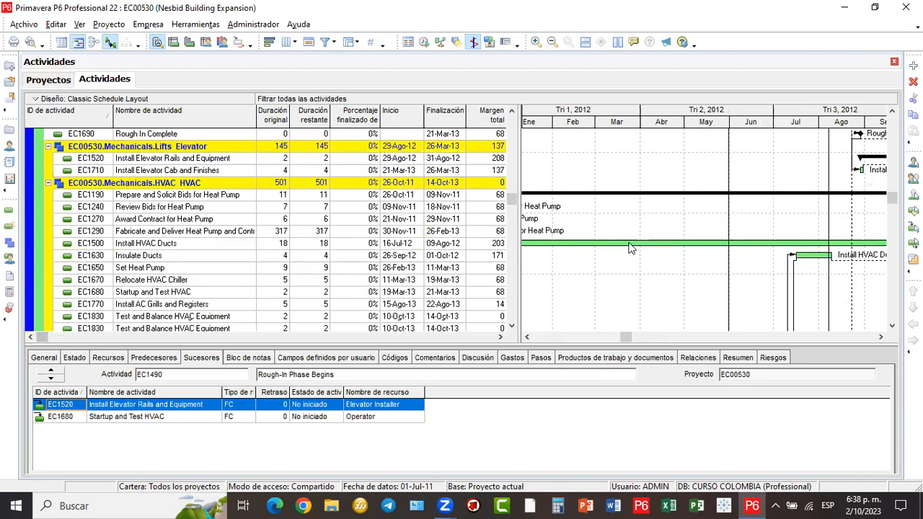
{"action": "scroll", "coordinate": [632, 247], "scroll_direction": "down", "scroll_amount": 2}
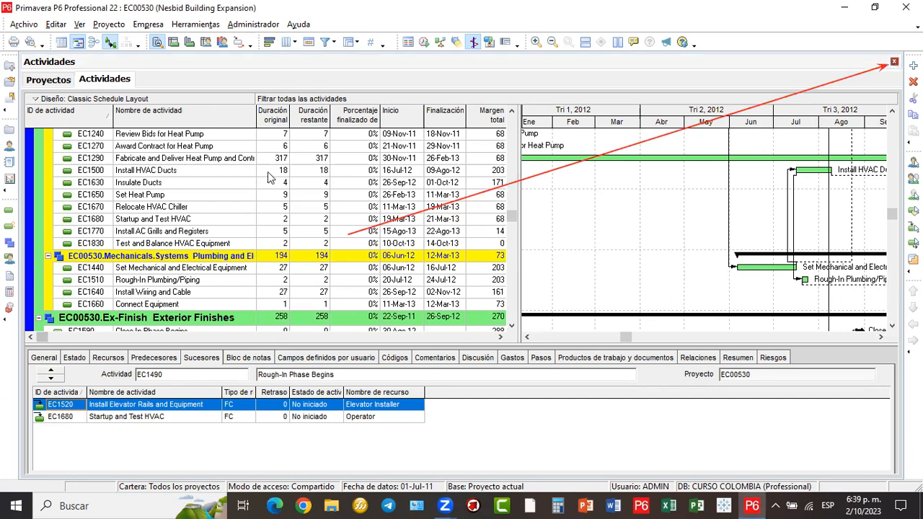
{"action": "left_click", "coordinate": [894, 63]}
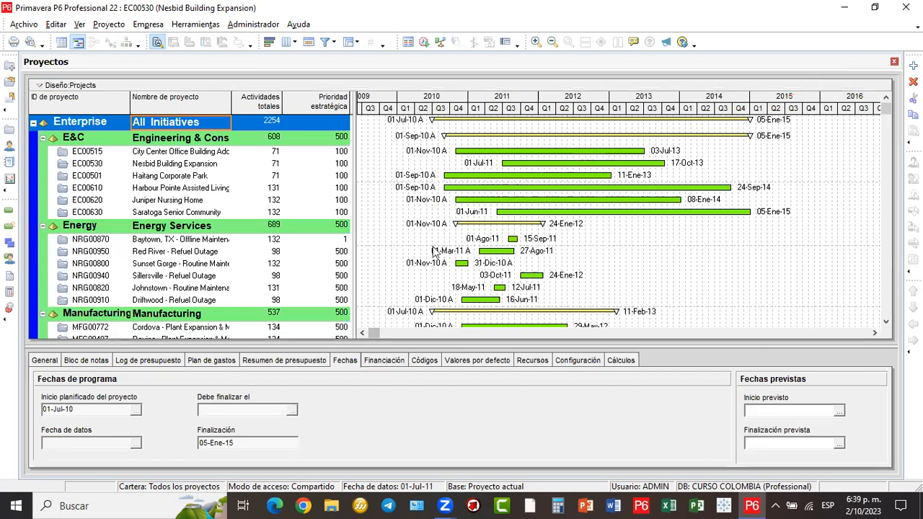
{"action": "scroll", "coordinate": [165, 162], "scroll_direction": "down", "scroll_amount": 2}
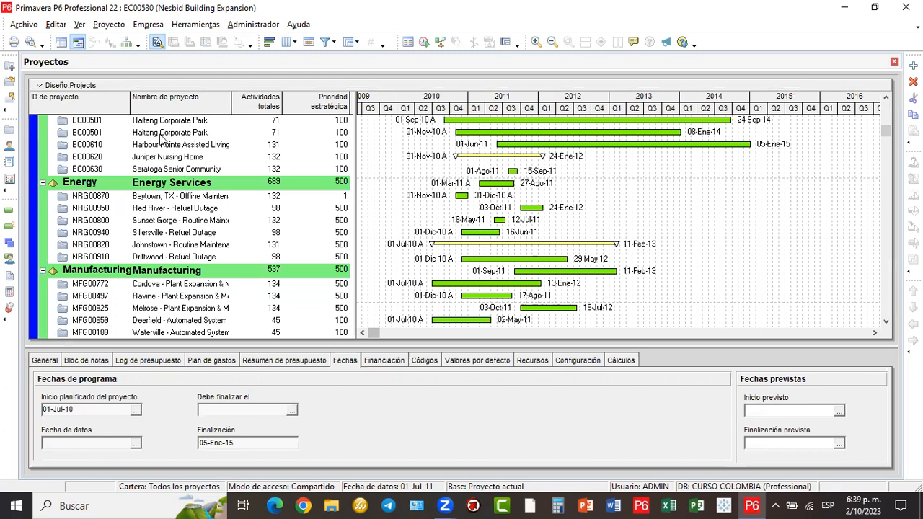
{"action": "scroll", "coordinate": [164, 145], "scroll_direction": "up", "scroll_amount": 2}
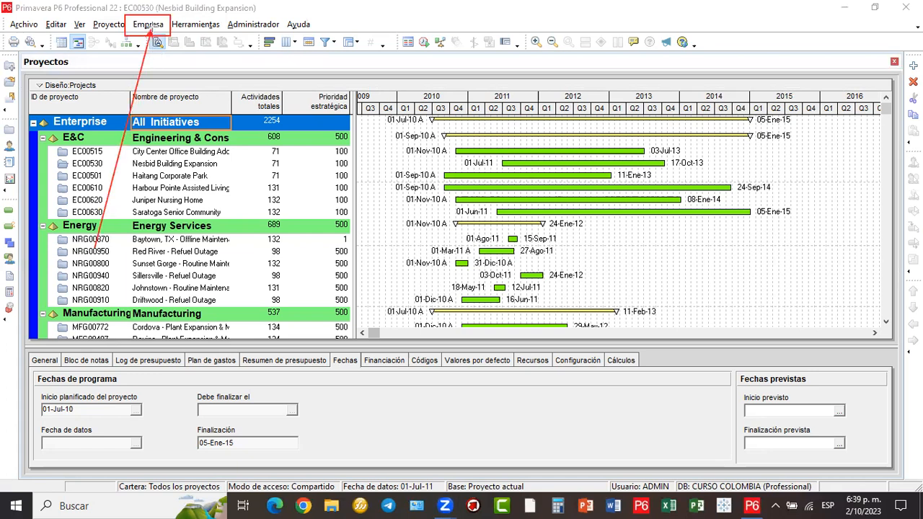
{"action": "left_click", "coordinate": [160, 29]}
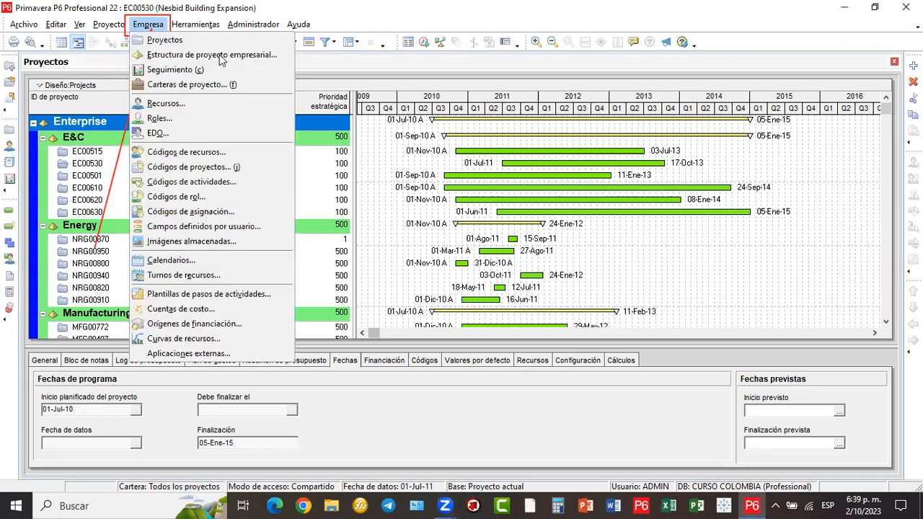
{"action": "left_click", "coordinate": [265, 58]}
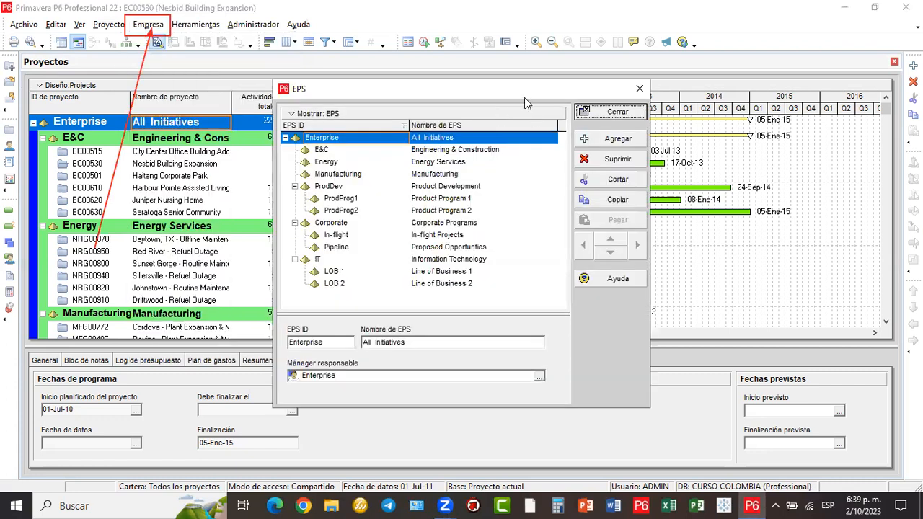
{"action": "left_click_drag", "start_coordinate": [524, 93], "coordinate": [699, 28]}
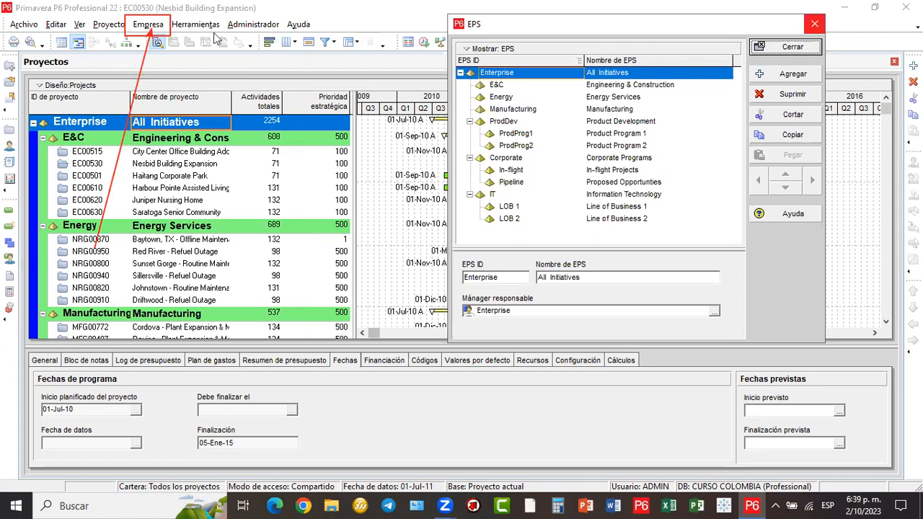
{"action": "left_click", "coordinate": [812, 25]}
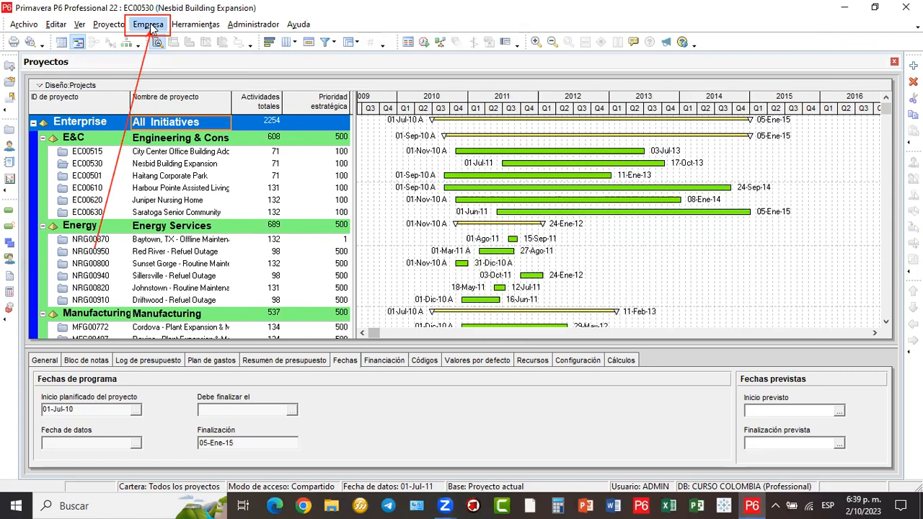
{"action": "left_click", "coordinate": [151, 27]}
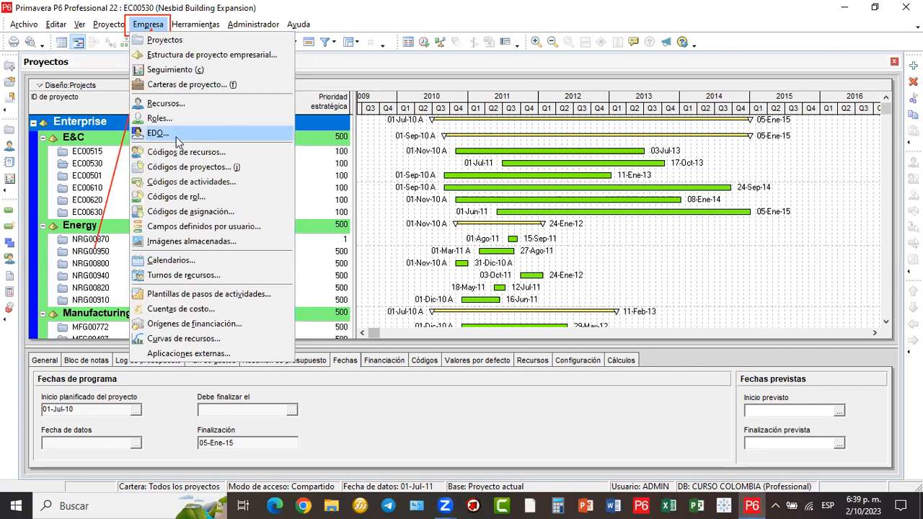
{"action": "left_click", "coordinate": [176, 139]}
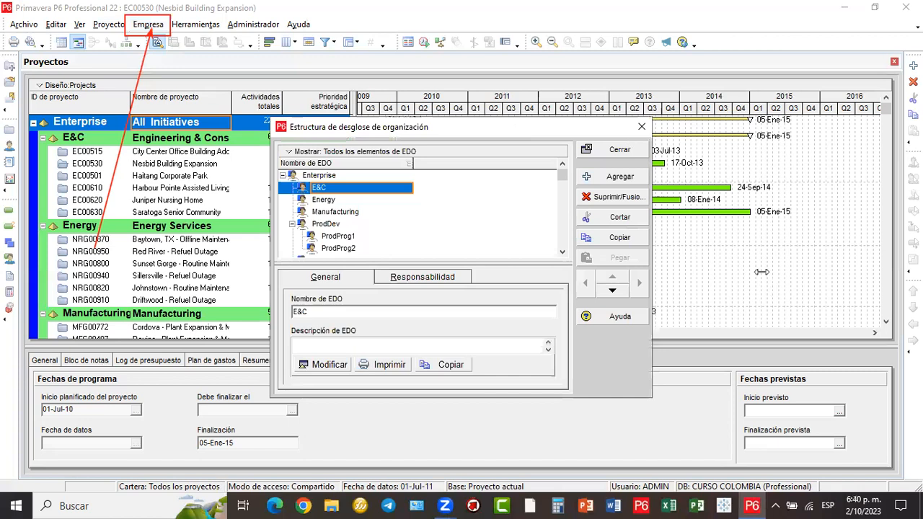
{"action": "left_click_drag", "start_coordinate": [462, 127], "coordinate": [571, 40]}
{"action": "scroll", "coordinate": [582, 134], "scroll_direction": "down", "scroll_amount": 1}
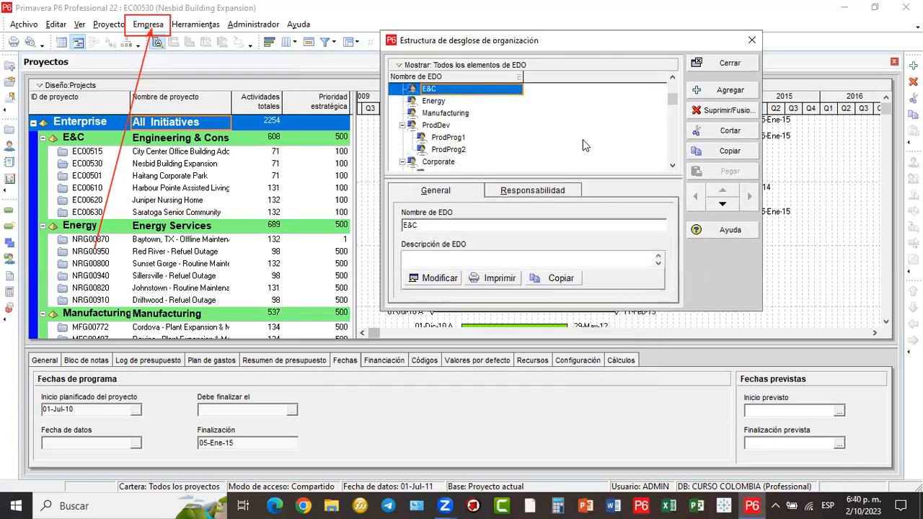
{"action": "scroll", "coordinate": [584, 145], "scroll_direction": "down", "scroll_amount": 2}
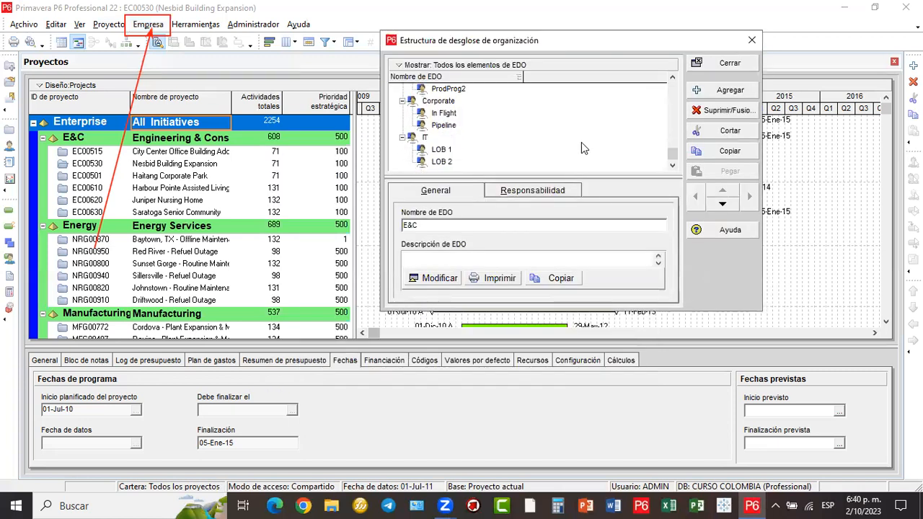
{"action": "scroll", "coordinate": [581, 142], "scroll_direction": "up", "scroll_amount": 3}
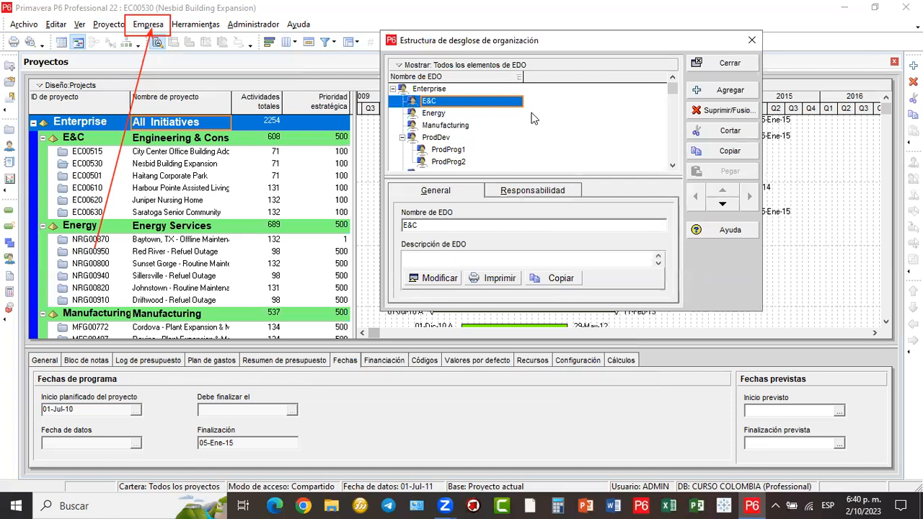
{"action": "scroll", "coordinate": [528, 118], "scroll_direction": "down", "scroll_amount": 2}
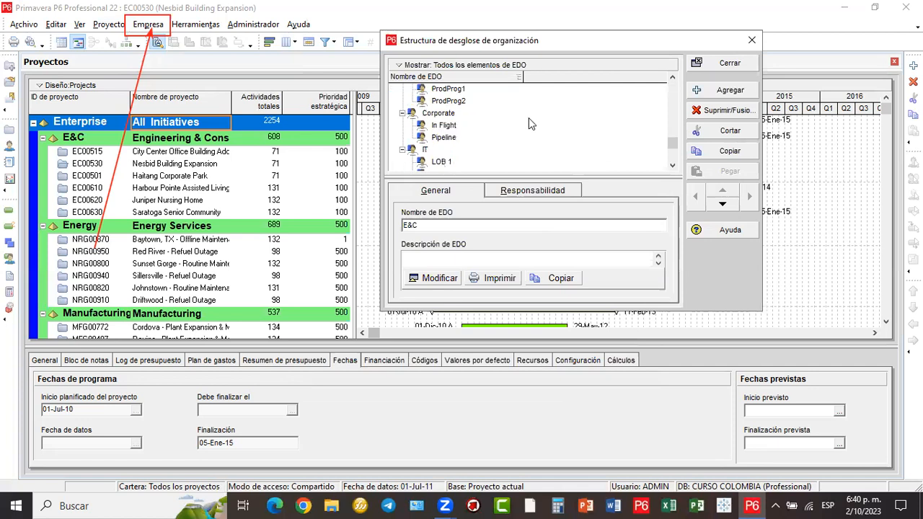
{"action": "scroll", "coordinate": [528, 117], "scroll_direction": "down", "scroll_amount": 1}
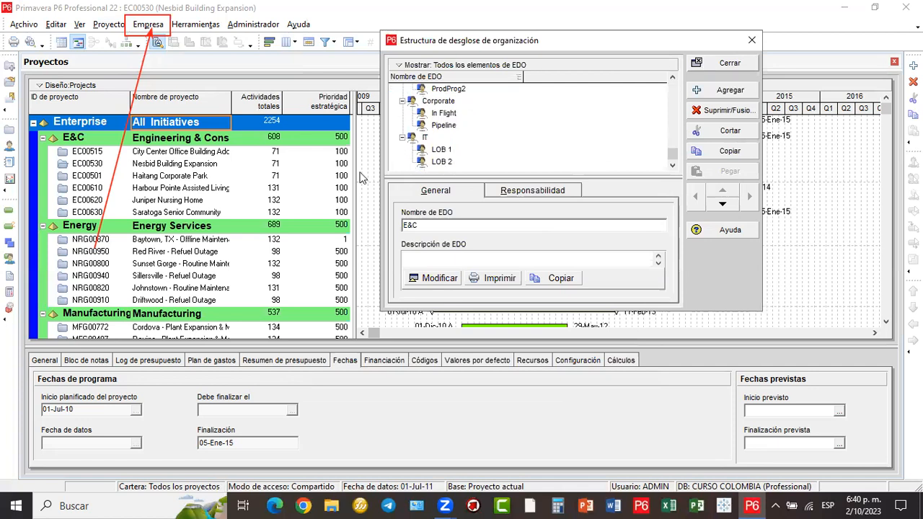
{"action": "left_click", "coordinate": [707, 63]}
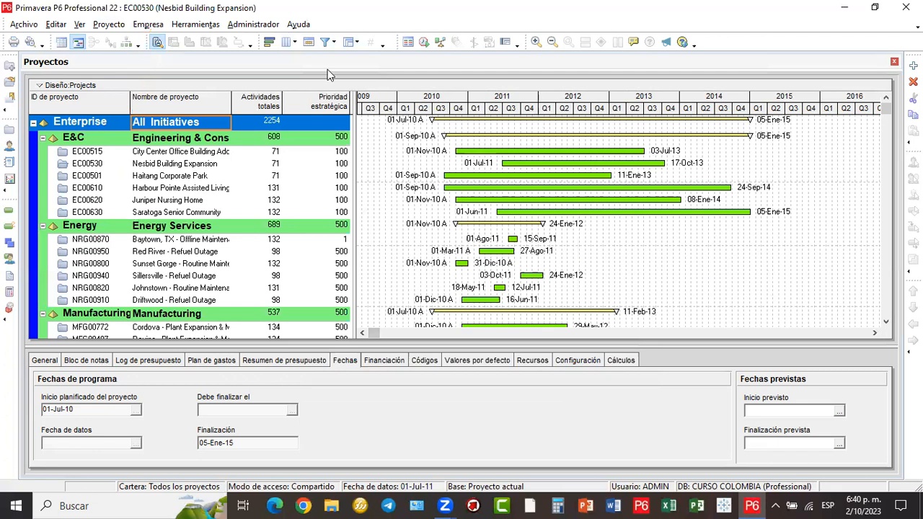
{"action": "scroll", "coordinate": [289, 191], "scroll_direction": "down", "scroll_amount": 1}
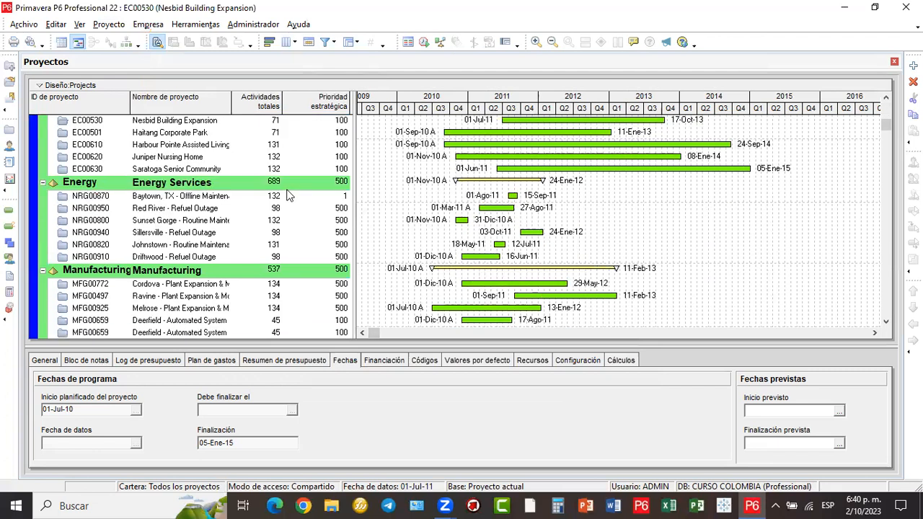
{"action": "scroll", "coordinate": [287, 195], "scroll_direction": "down", "scroll_amount": 5}
{"action": "scroll", "coordinate": [287, 194], "scroll_direction": "down", "scroll_amount": 4}
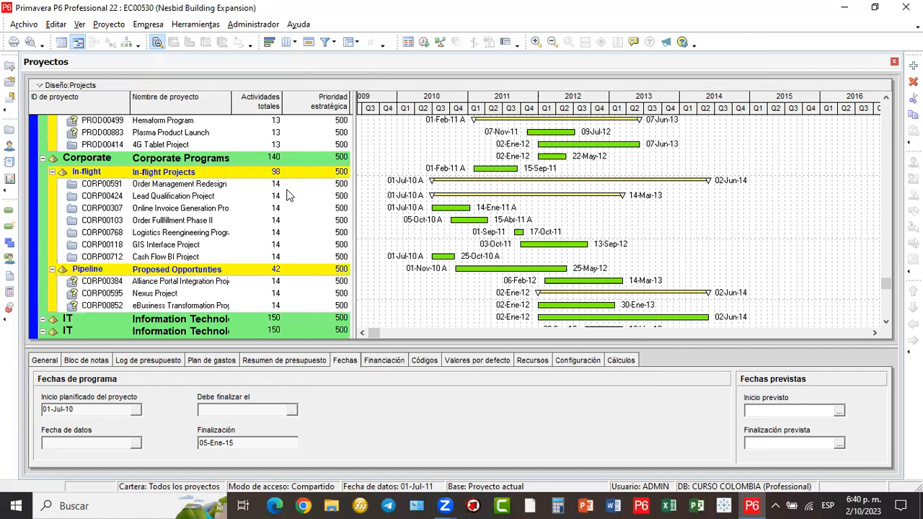
{"action": "scroll", "coordinate": [287, 195], "scroll_direction": "up", "scroll_amount": 2}
{"action": "scroll", "coordinate": [287, 195], "scroll_direction": "up", "scroll_amount": 4}
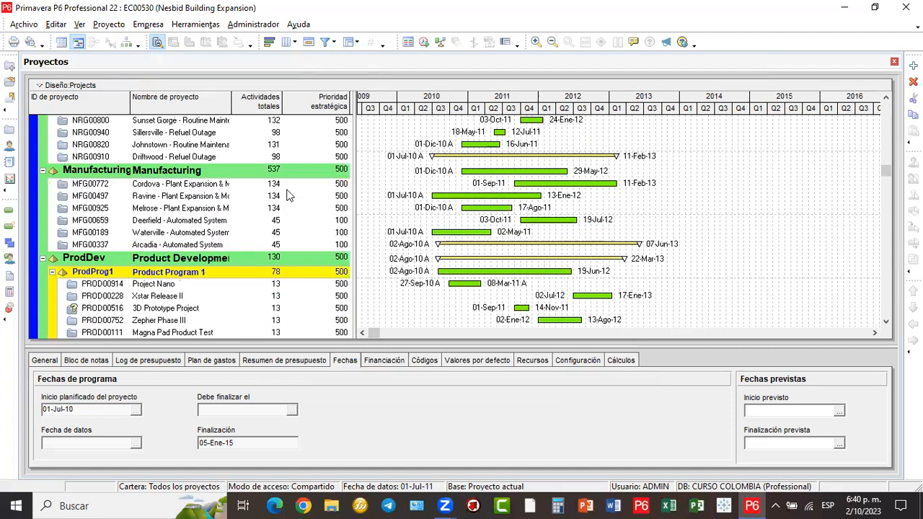
{"action": "scroll", "coordinate": [286, 195], "scroll_direction": "up", "scroll_amount": 3}
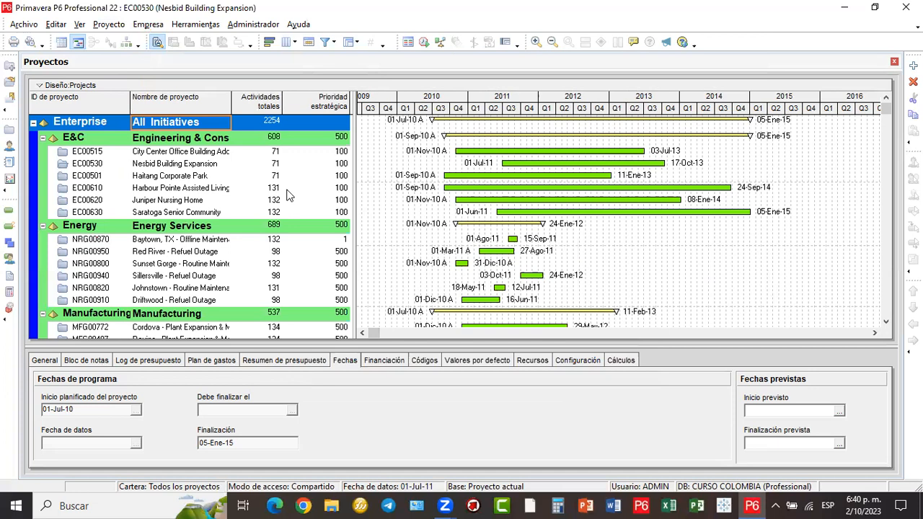
{"action": "scroll", "coordinate": [198, 194], "scroll_direction": "down", "scroll_amount": 2}
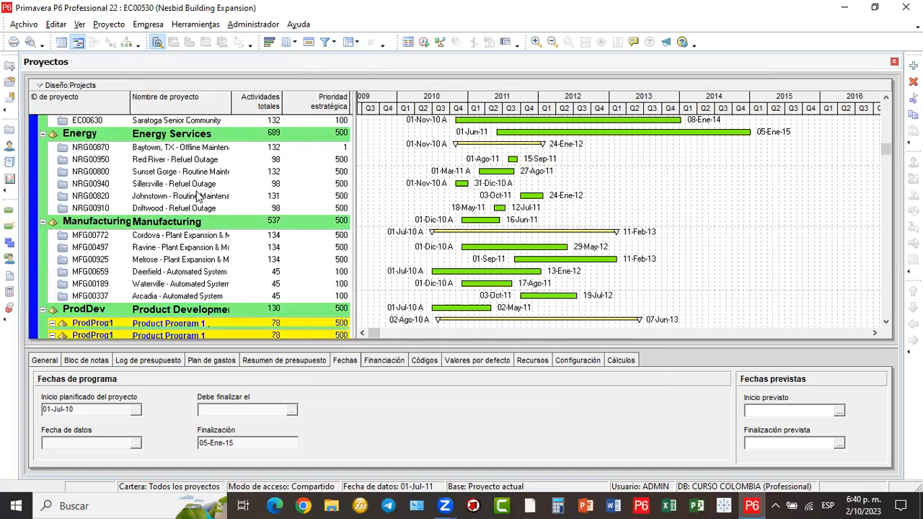
{"action": "scroll", "coordinate": [198, 195], "scroll_direction": "down", "scroll_amount": 4}
{"action": "scroll", "coordinate": [198, 194], "scroll_direction": "down", "scroll_amount": 5}
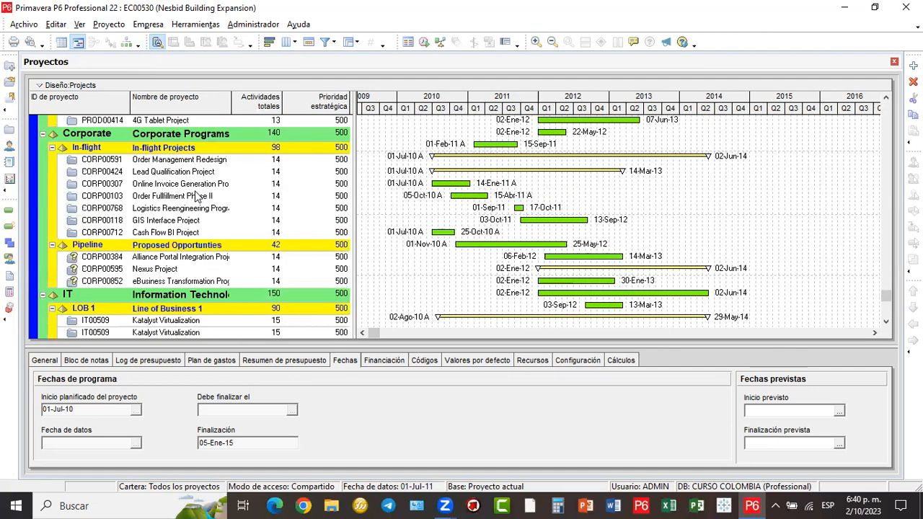
{"action": "scroll", "coordinate": [198, 195], "scroll_direction": "down", "scroll_amount": 1}
{"action": "scroll", "coordinate": [198, 194], "scroll_direction": "up", "scroll_amount": 4}
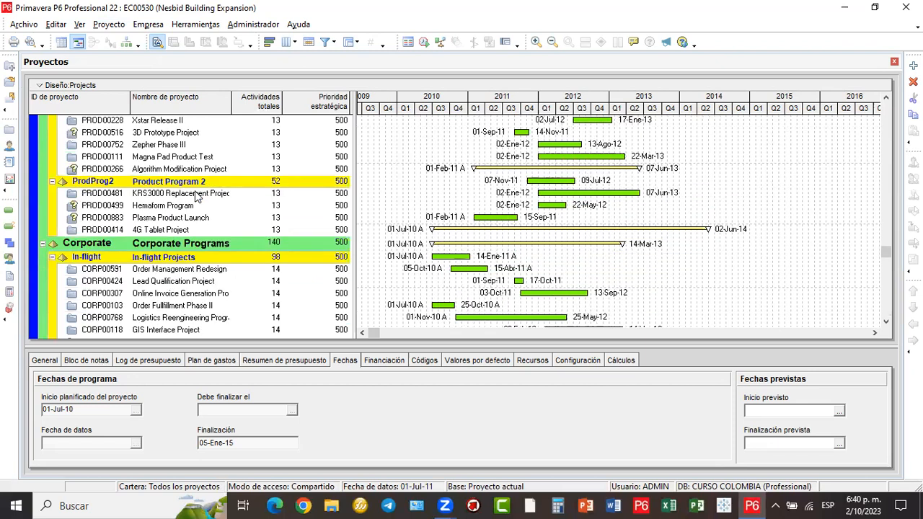
{"action": "scroll", "coordinate": [198, 194], "scroll_direction": "up", "scroll_amount": 1}
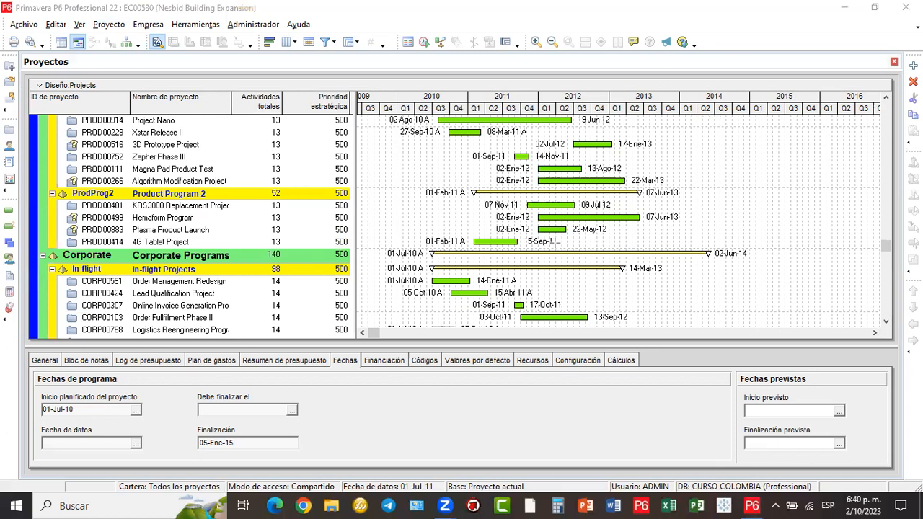
{"action": "mouse_move", "coordinate": [555, 241]}
{"action": "left_mouse_down"}
{"action": "mouse_move", "coordinate": [694, 166]}
{"action": "mouse_move", "coordinate": [904, 10]}
{"action": "left_mouse_up"}
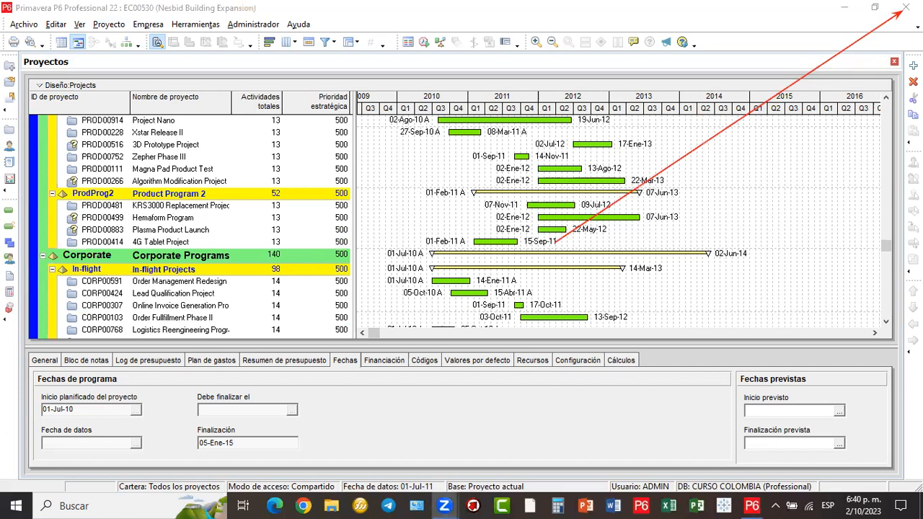
- Exit Primavera P6 Professional 22 and start a Windows taskbar search
{"action": "left_click", "coordinate": [905, 8]}
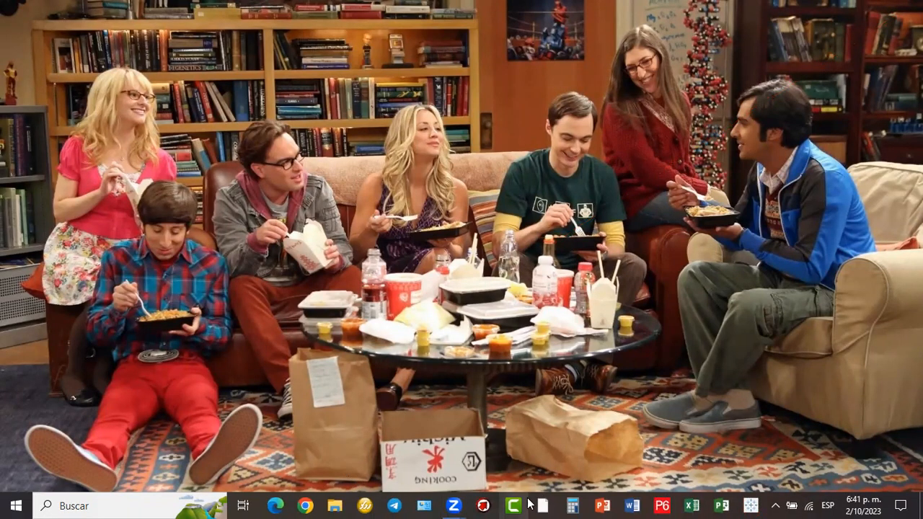
{"action": "left_click", "coordinate": [142, 503]}
- Search 'primavera', launch P6 Professional 22 (x64), and bring its login window forward
{"action": "type", "text": "primavera"}
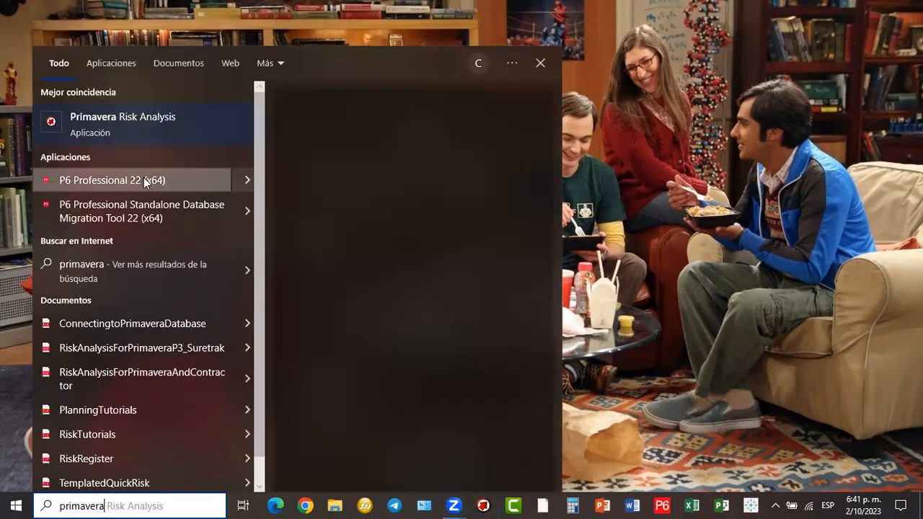
{"action": "left_click", "coordinate": [143, 179]}
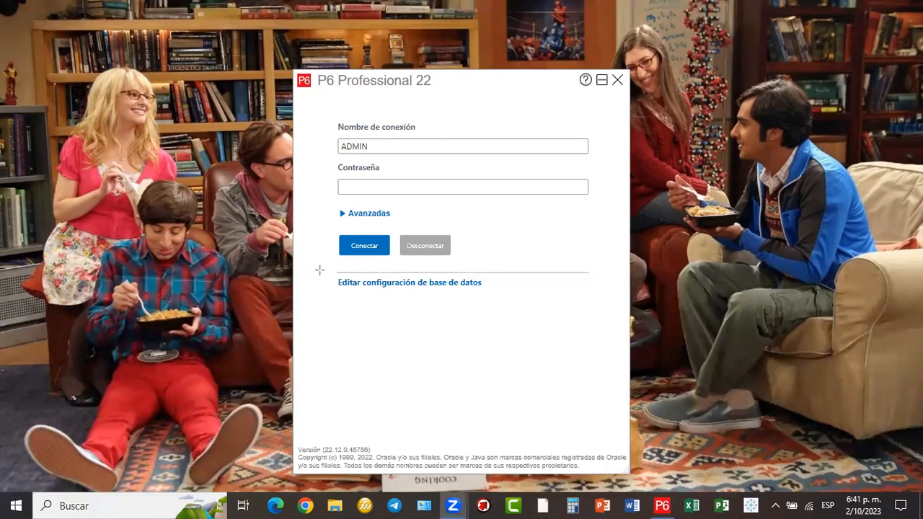
{"action": "left_click_drag", "start_coordinate": [441, 303], "coordinate": [503, 302]}
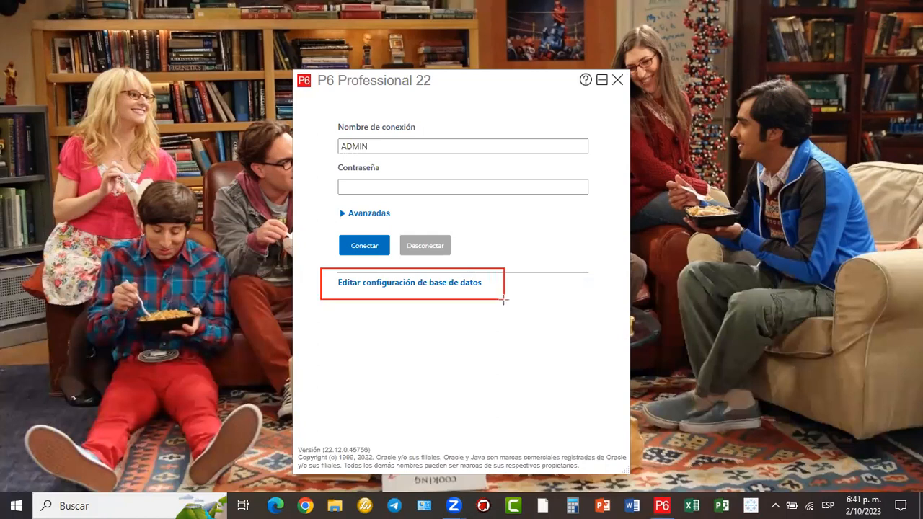
{"action": "left_click_drag", "start_coordinate": [599, 150], "coordinate": [487, 275]}
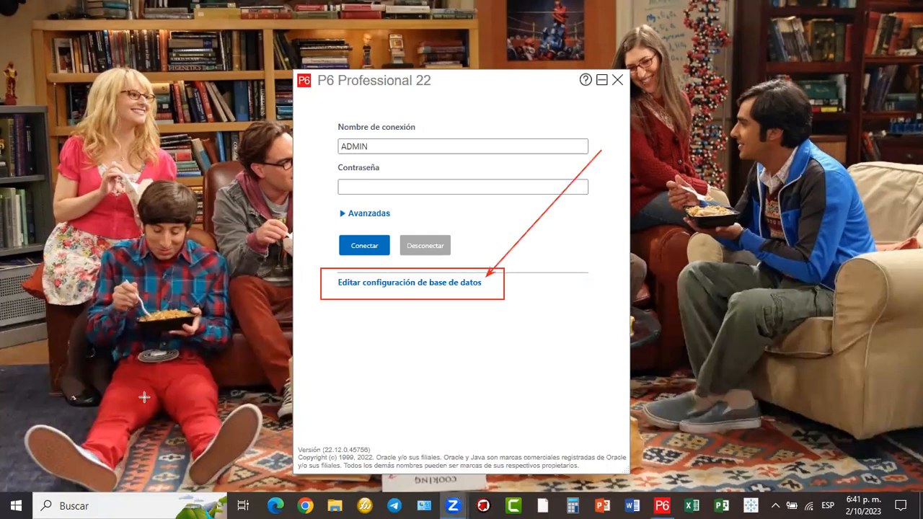
{"action": "left_click", "coordinate": [425, 284]}
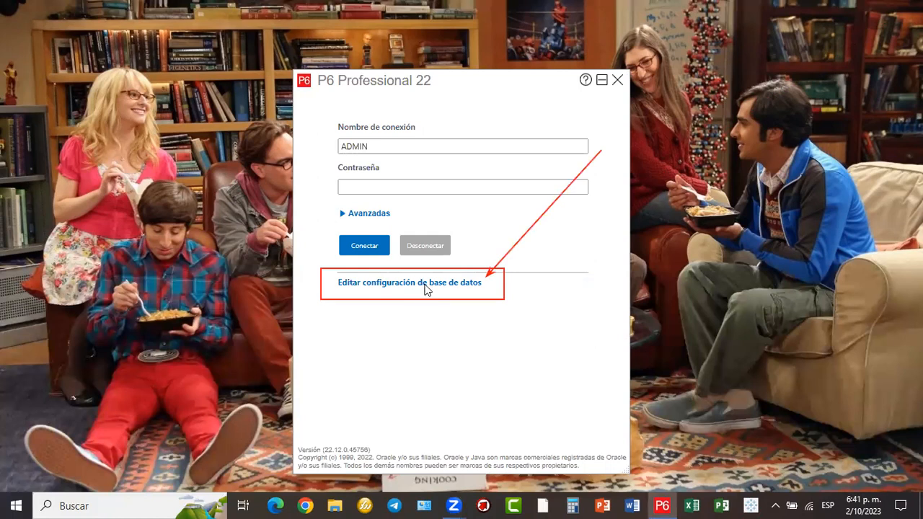
- Open the database connection settings and look over the Tipo de controlador list unchanged
{"action": "left_click", "coordinate": [425, 287]}
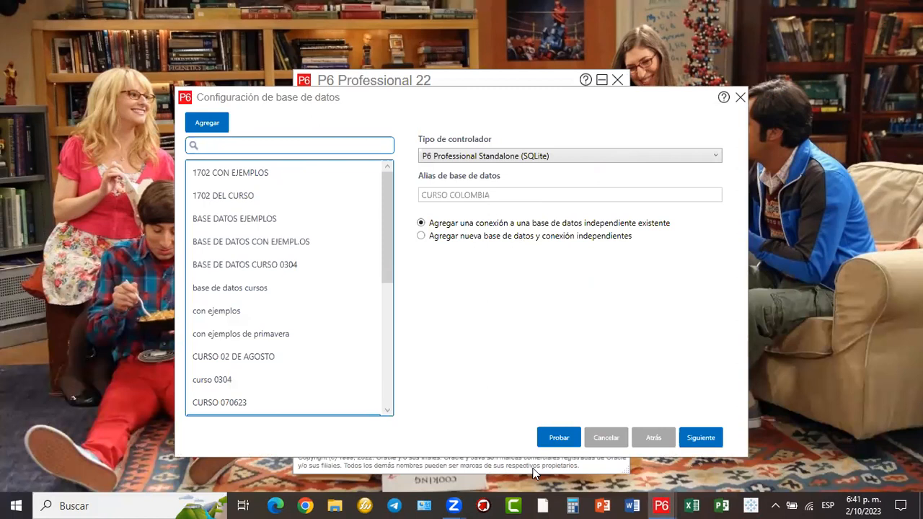
{"action": "left_click_drag", "start_coordinate": [416, 131], "coordinate": [732, 171]}
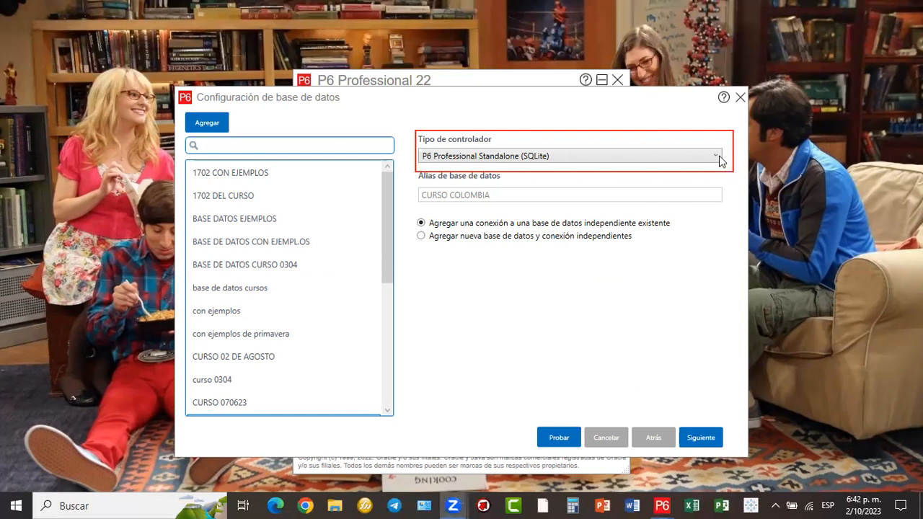
{"action": "left_click", "coordinate": [719, 157]}
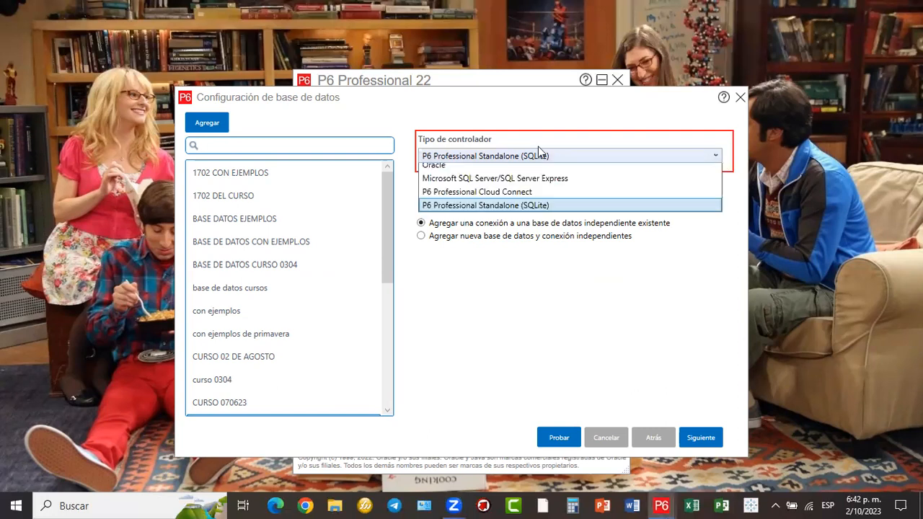
{"action": "left_click", "coordinate": [466, 217]}
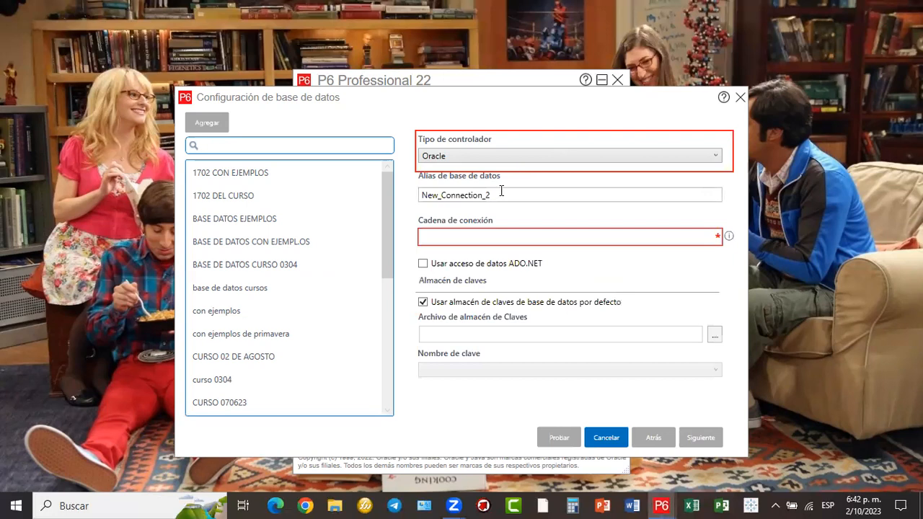
- Name the new alias 'MI CURSO' and set its driver to P6 Professional Standalone (SQLite)
{"action": "left_click_drag", "start_coordinate": [496, 195], "coordinate": [411, 195]}
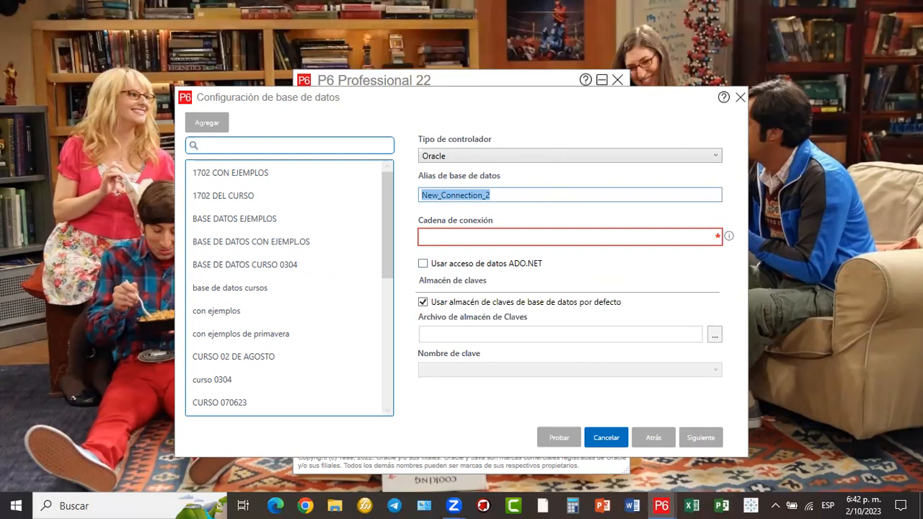
{"action": "type", "text": "nue"}
{"action": "key", "text": "BackSpace"}
{"action": "key", "text": "BackSpace"}
{"action": "key", "text": "BackSpace"}
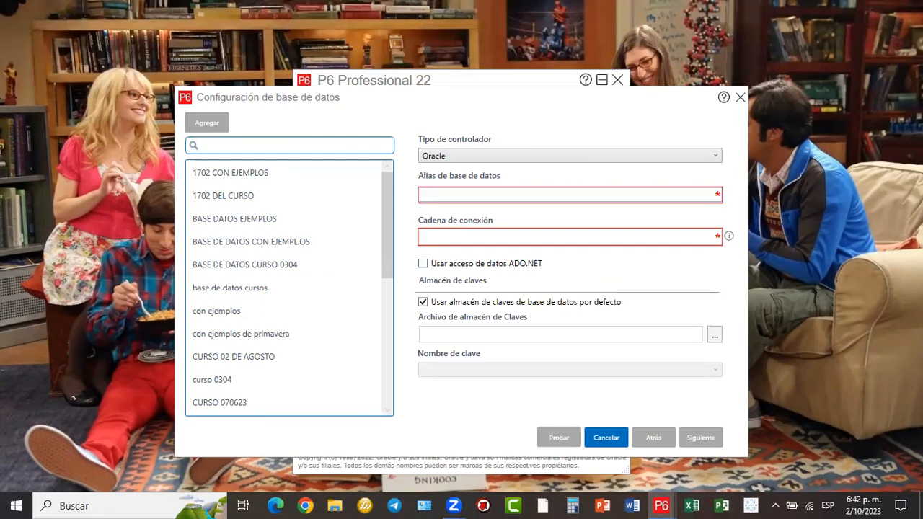
{"action": "type", "text": "MI CUR"}
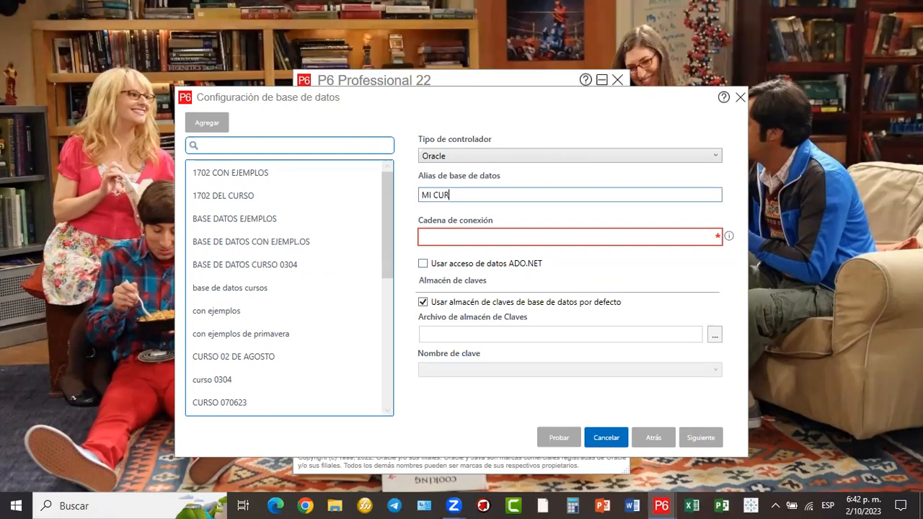
{"action": "type", "text": "SO"}
{"action": "key", "text": "BackSpace"}
{"action": "type", "text": "O"}
{"action": "left_click", "coordinate": [494, 156]}
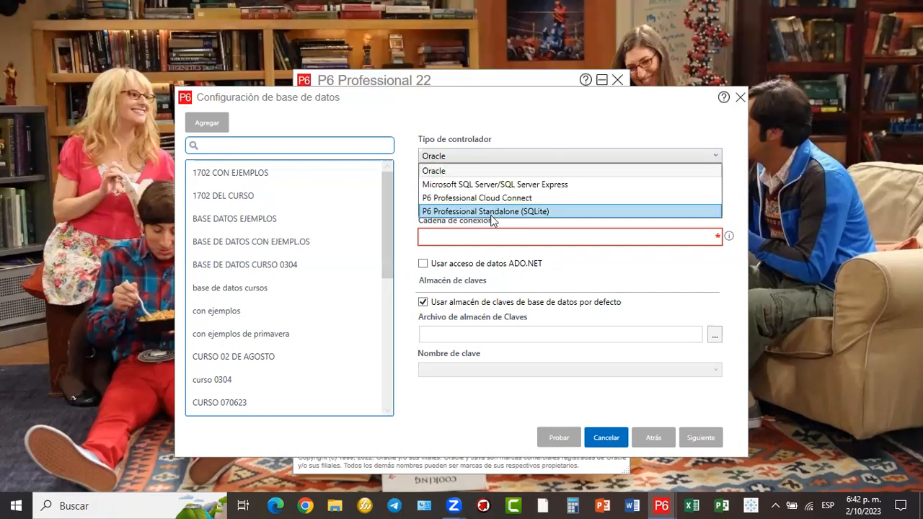
{"action": "left_click", "coordinate": [495, 210]}
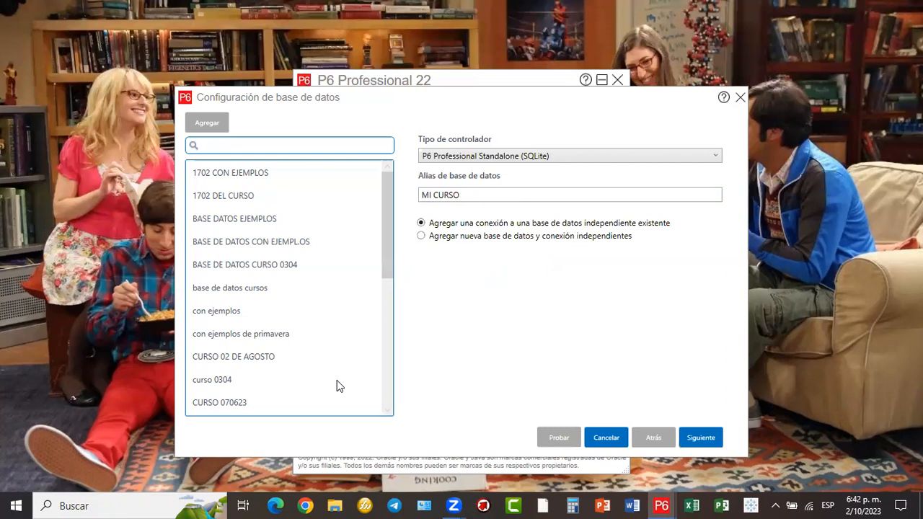
- Choose a new standalone database and connection, enter and confirm the admin password, then continue
{"action": "left_click_drag", "start_coordinate": [413, 228], "coordinate": [648, 247]}
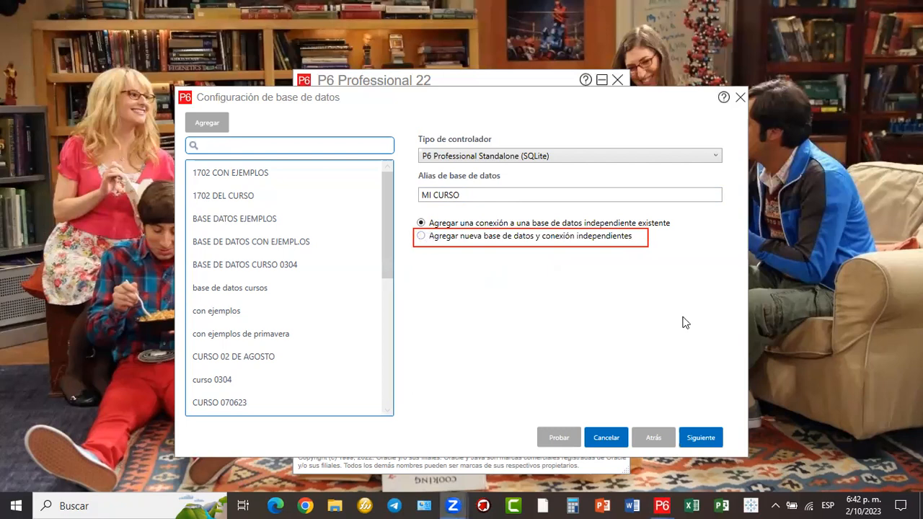
{"action": "left_click", "coordinate": [700, 439]}
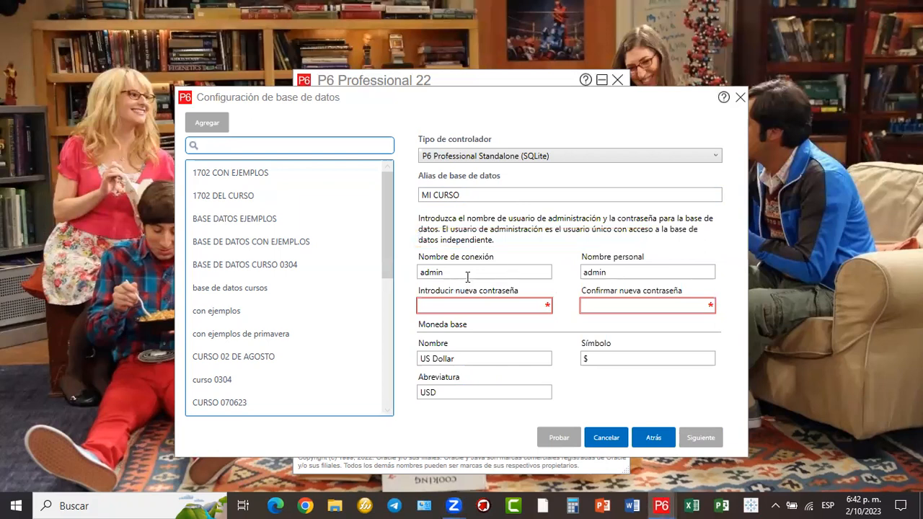
{"action": "left_click", "coordinate": [502, 304]}
{"action": "type", "text": "••••"}
{"action": "left_click", "coordinate": [596, 305]}
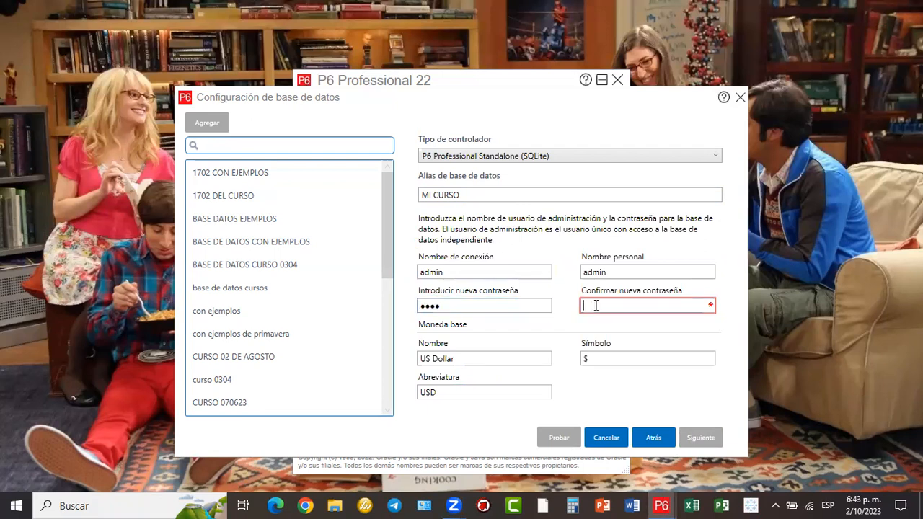
{"action": "type", "text": "••••"}
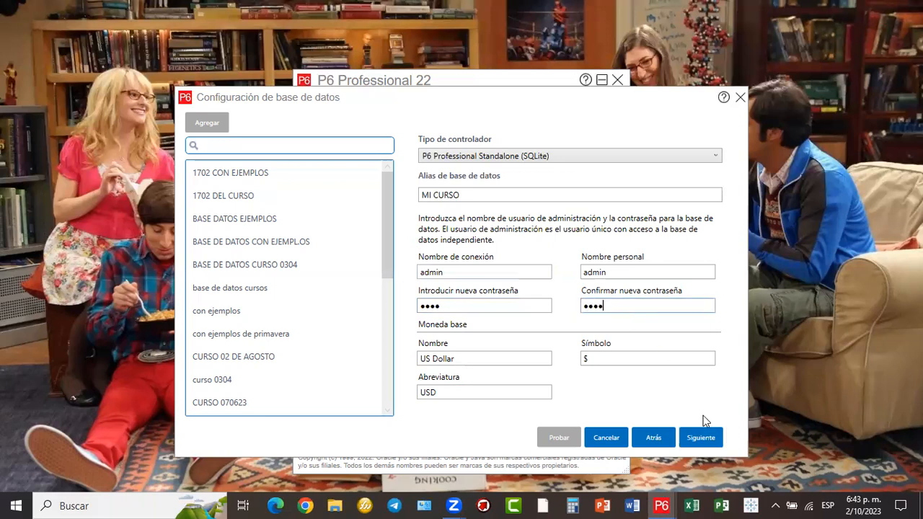
{"action": "left_click", "coordinate": [696, 438]}
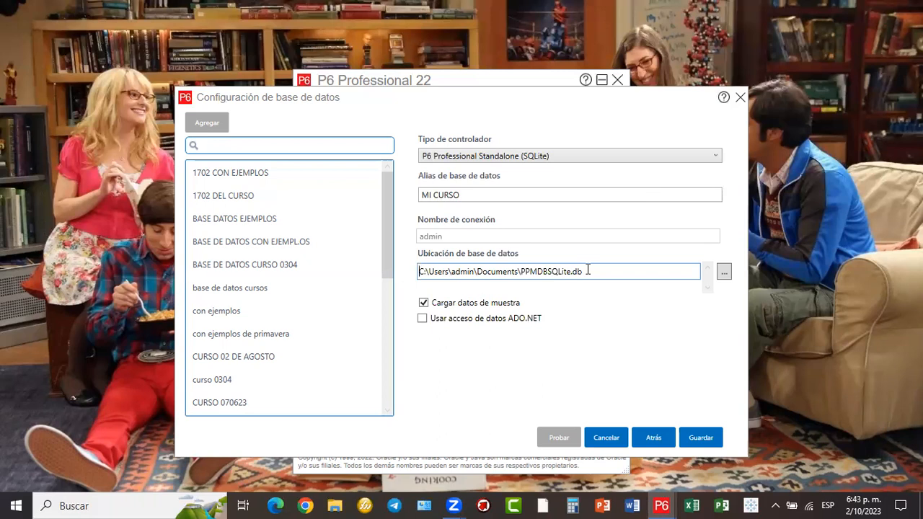
- Change the database file name in the Documents path to MICURSO.db
{"action": "left_click", "coordinate": [522, 274]}
{"action": "key", "text": "shift+End"}
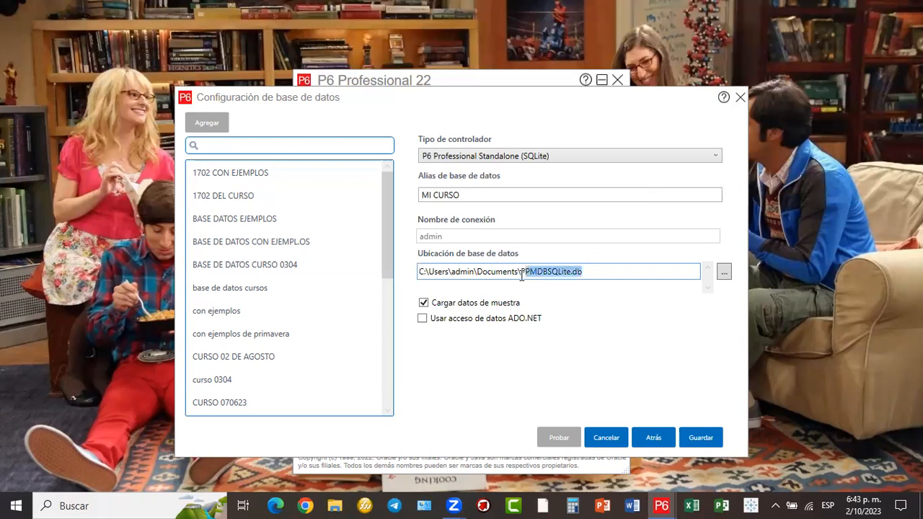
{"action": "left_click", "coordinate": [569, 271]}
{"action": "double_click", "coordinate": [569, 271]}
{"action": "left_click_drag", "start_coordinate": [571, 271], "coordinate": [520, 264]}
{"action": "type", "text": "MICU"}
{"action": "key", "text": "BackSpace"}
{"action": "key", "text": "BackSpace"}
{"action": "type", "text": "CURSO"}
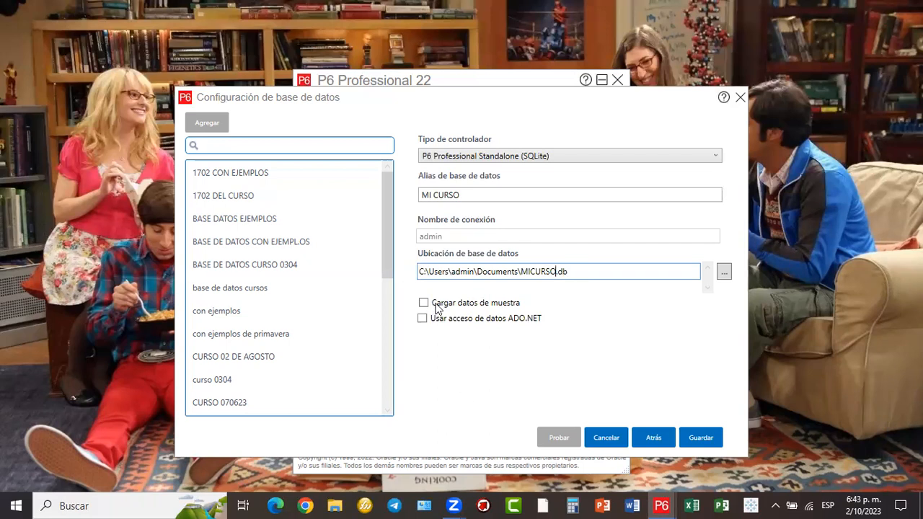
- Leave Cargar datos de muestra off and save the MI CURSO connection
{"action": "left_click", "coordinate": [481, 309]}
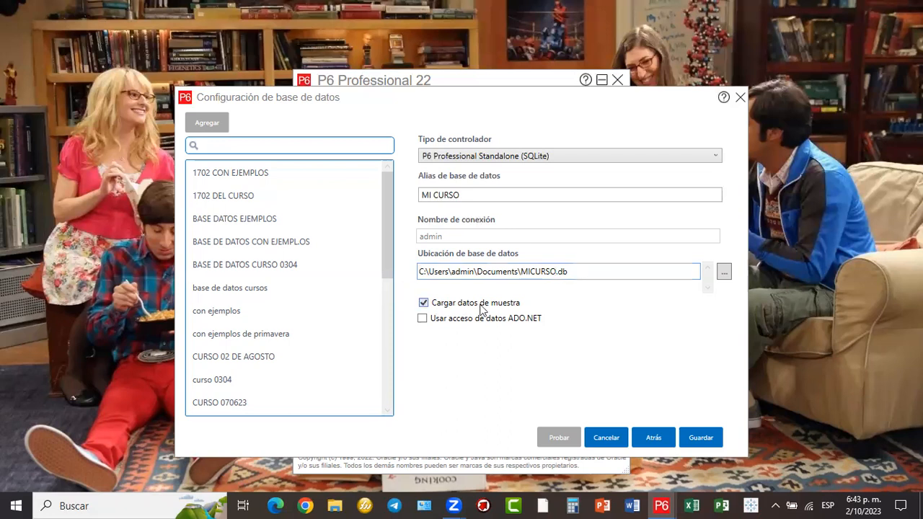
{"action": "left_click", "coordinate": [424, 303]}
{"action": "left_click", "coordinate": [710, 440]}
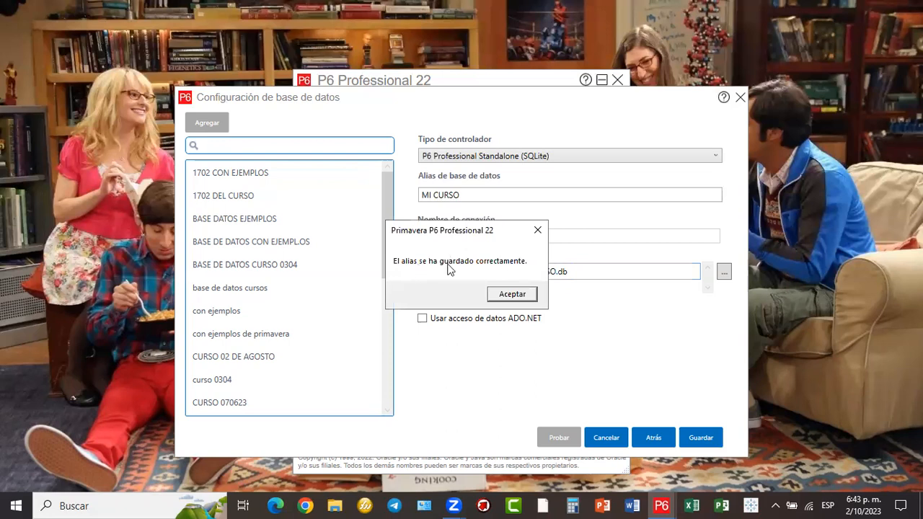
- Confirm the saved alias, return to login, and connect to MI CURSO with the admin password
{"action": "left_click", "coordinate": [508, 294]}
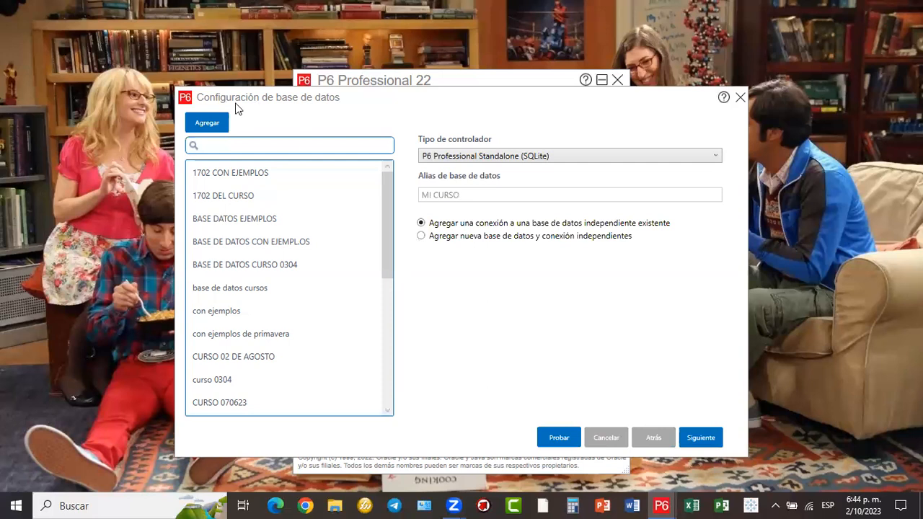
{"action": "left_click", "coordinate": [740, 98]}
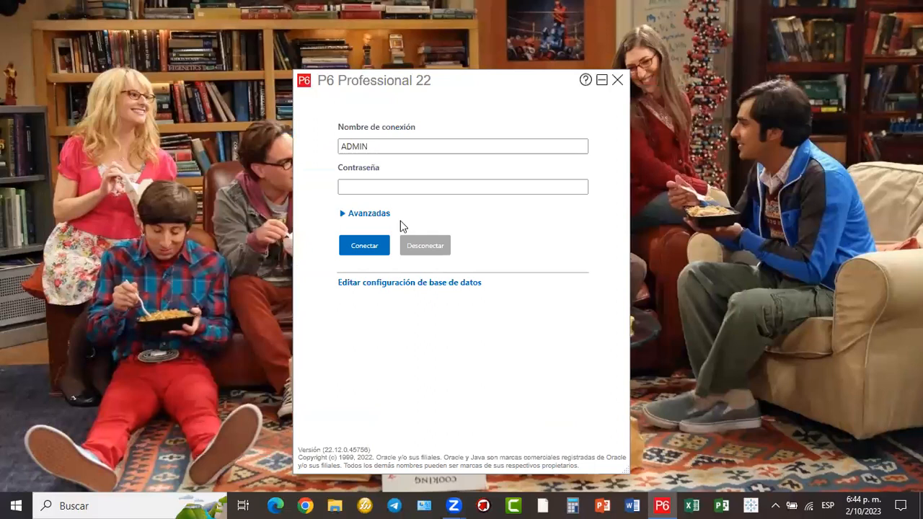
{"action": "left_click", "coordinate": [382, 216]}
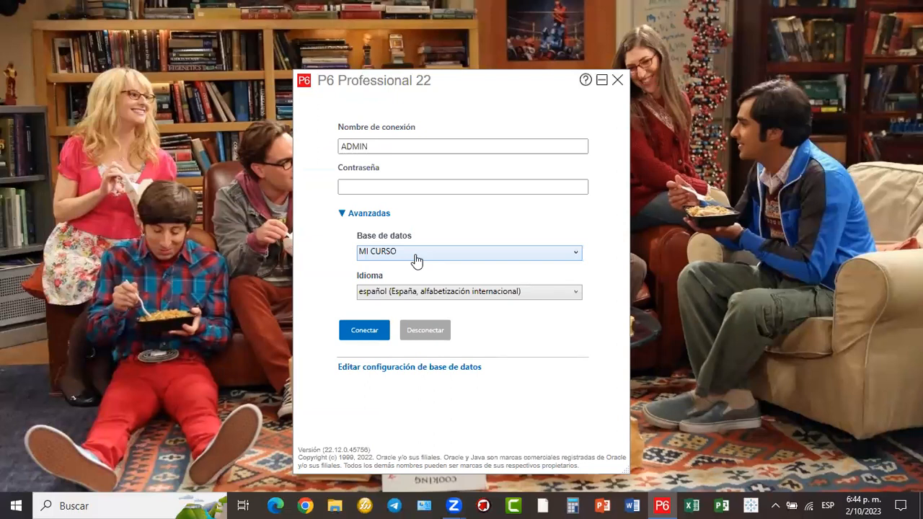
{"action": "left_click", "coordinate": [397, 192]}
{"action": "type", "text": "aaaa"}
{"action": "left_click", "coordinate": [366, 331]}
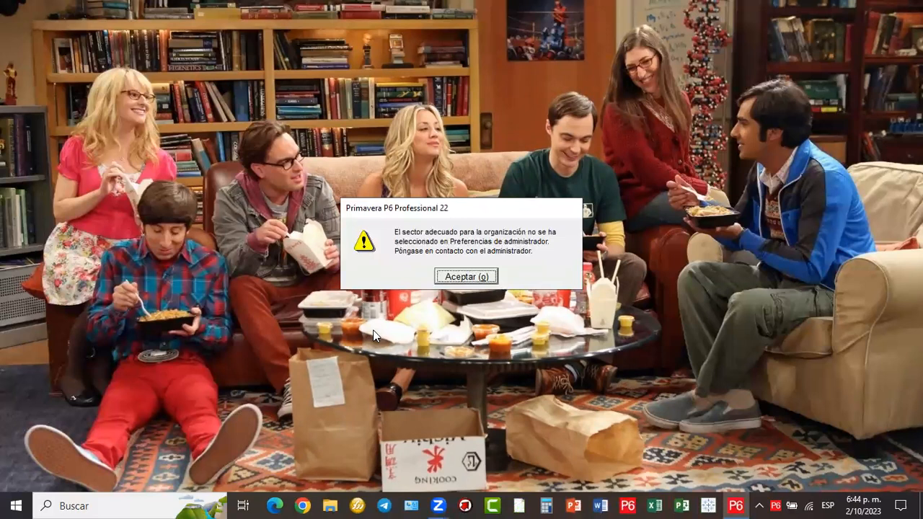
- Dismiss the missing industry sector warning with Aceptar
{"action": "mouse_move", "coordinate": [340, 199]}
{"action": "left_mouse_down"}
{"action": "mouse_move", "coordinate": [644, 283]}
{"action": "mouse_move", "coordinate": [585, 289]}
{"action": "left_mouse_up"}
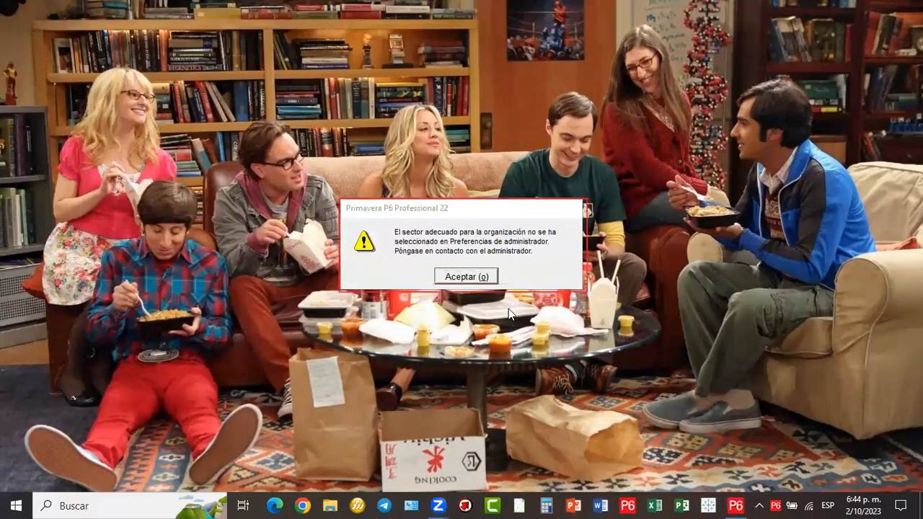
{"action": "left_click", "coordinate": [470, 278]}
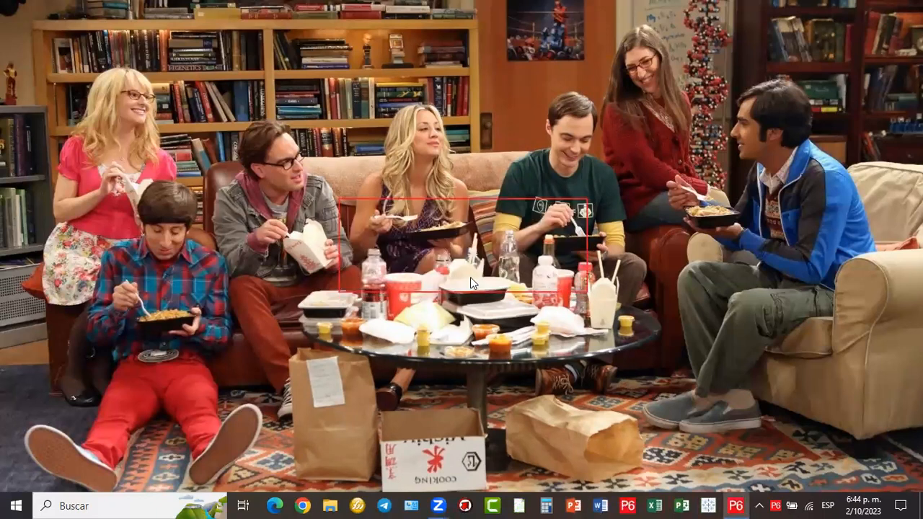
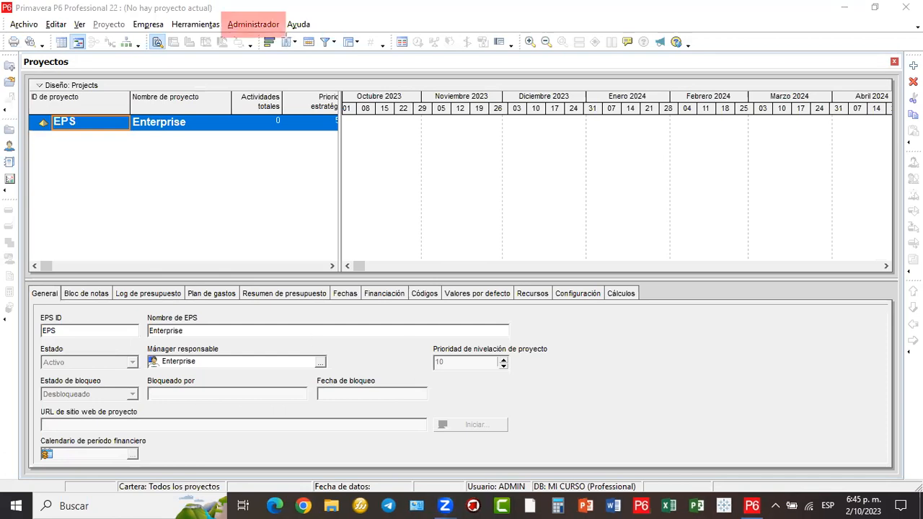
- In Preferencias de administrador, set the industry sector to Ingeniería y construcción and close
{"action": "left_click", "coordinate": [267, 27]}
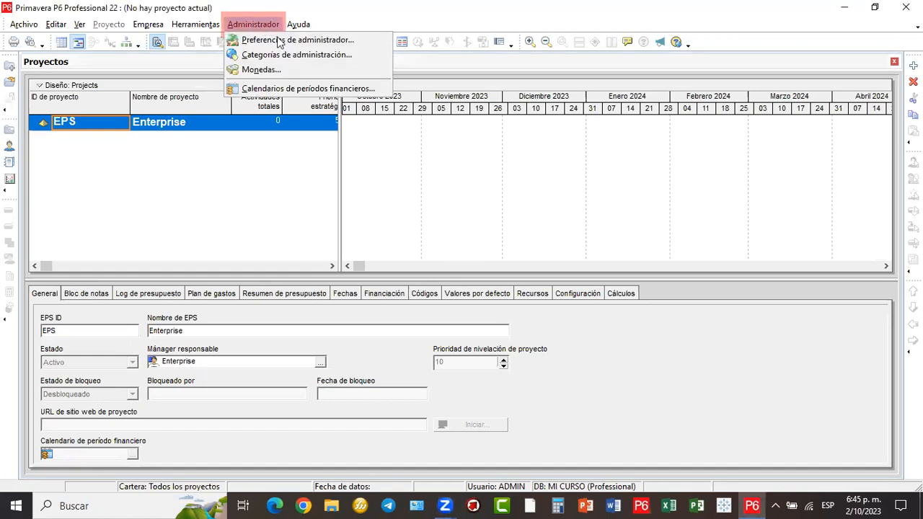
{"action": "left_click", "coordinate": [284, 41]}
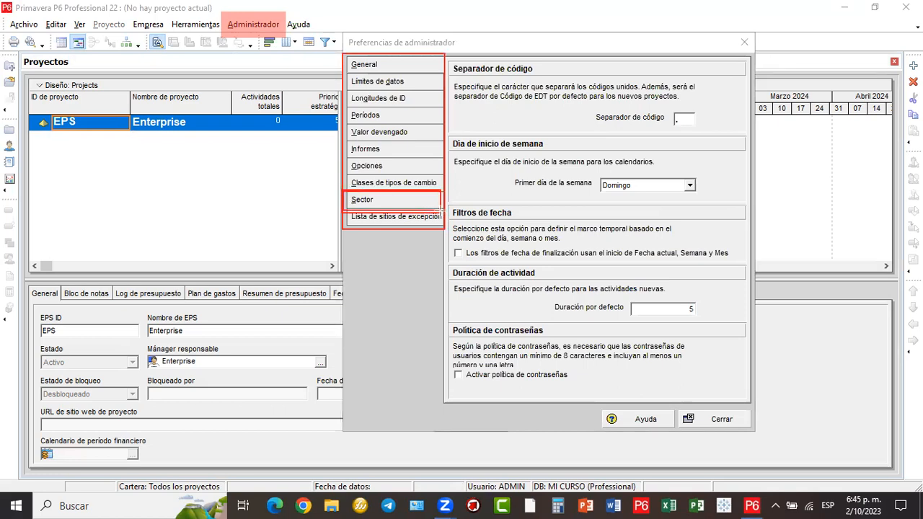
{"action": "left_click", "coordinate": [374, 200]}
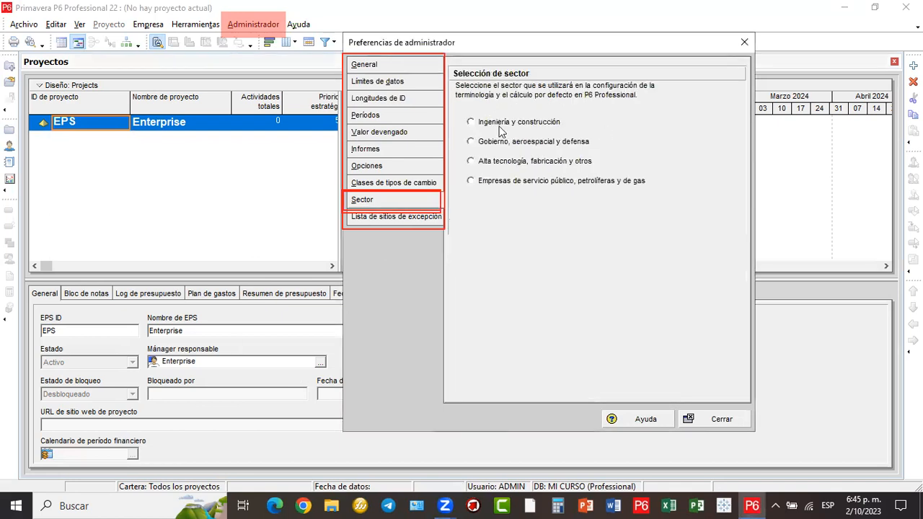
{"action": "left_click", "coordinate": [497, 124]}
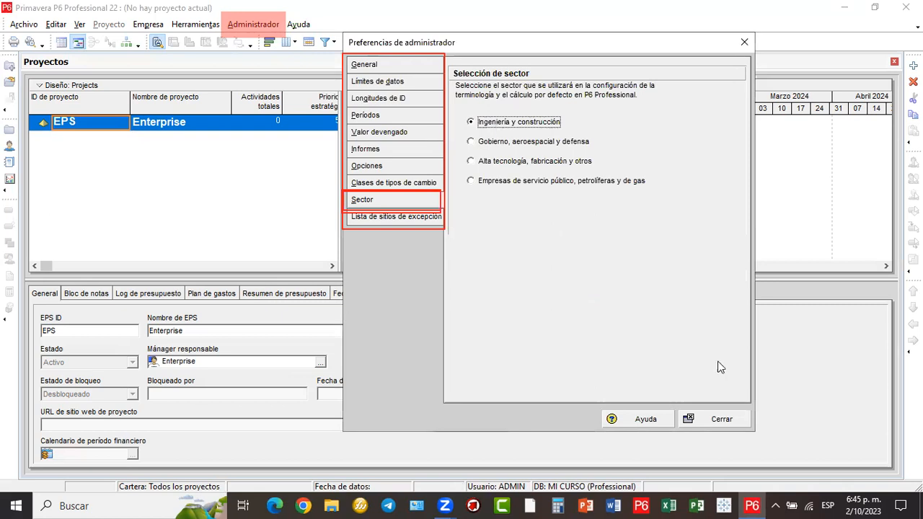
{"action": "left_click", "coordinate": [723, 424]}
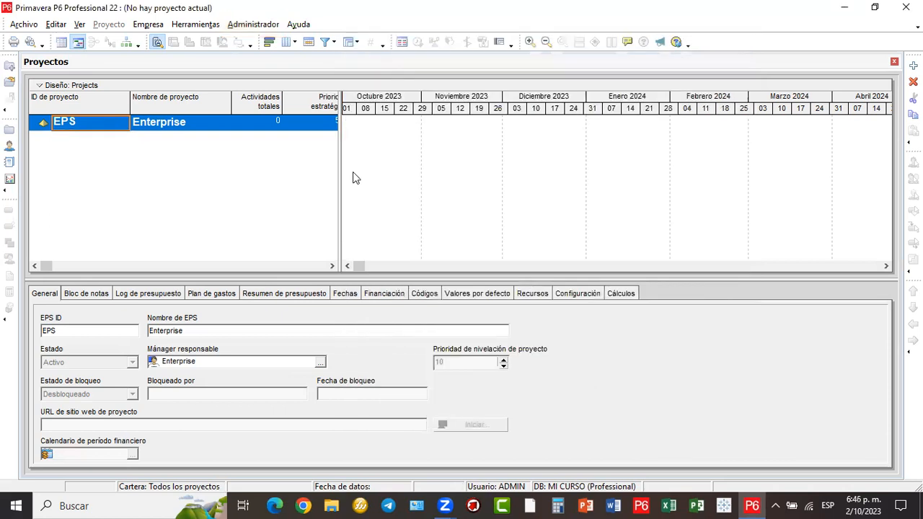
- Widen the project table to show Prioridad estratégica and shrink the details pane
{"action": "left_click_drag", "start_coordinate": [400, 169], "coordinate": [441, 186]}
{"action": "left_click_drag", "start_coordinate": [441, 187], "coordinate": [354, 191]}
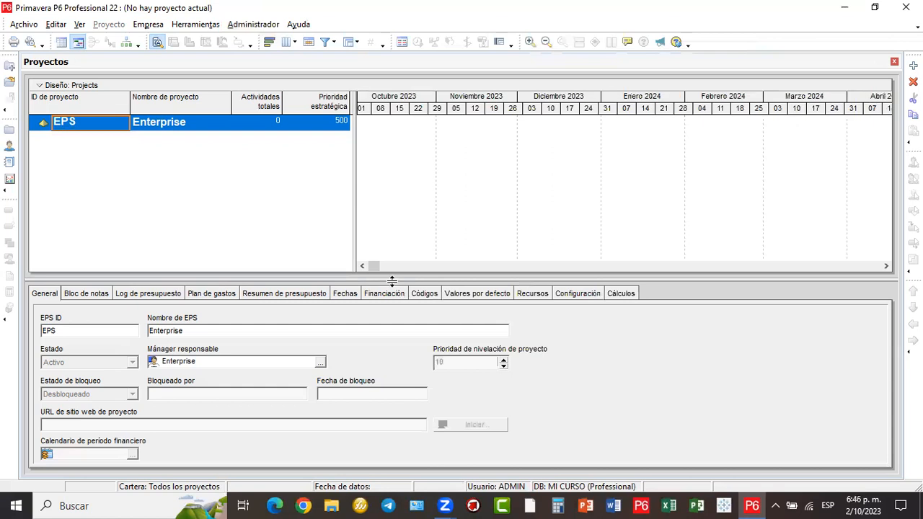
{"action": "left_click_drag", "start_coordinate": [401, 368], "coordinate": [389, 364]}
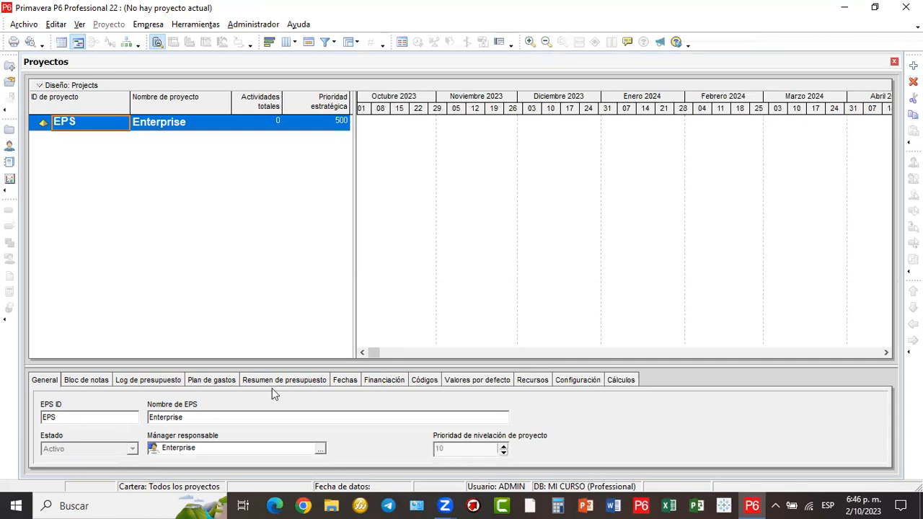
- Sketch an outline around the EPS Enterprise row and two placeholder boxes beneath it
{"action": "mouse_move", "coordinate": [31, 114]}
{"action": "left_mouse_down"}
{"action": "mouse_move", "coordinate": [222, 149]}
{"action": "mouse_move", "coordinate": [352, 130]}
{"action": "left_mouse_up"}
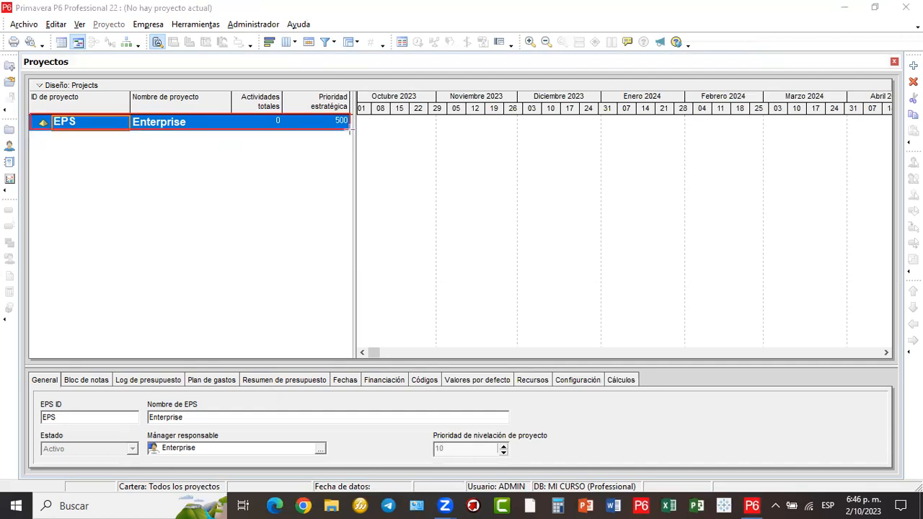
{"action": "mouse_move", "coordinate": [128, 140]}
{"action": "left_mouse_down"}
{"action": "mouse_move", "coordinate": [177, 173]}
{"action": "mouse_move", "coordinate": [298, 168]}
{"action": "mouse_move", "coordinate": [288, 169]}
{"action": "left_mouse_up"}
{"action": "left_click_drag", "start_coordinate": [128, 192], "coordinate": [283, 213]}
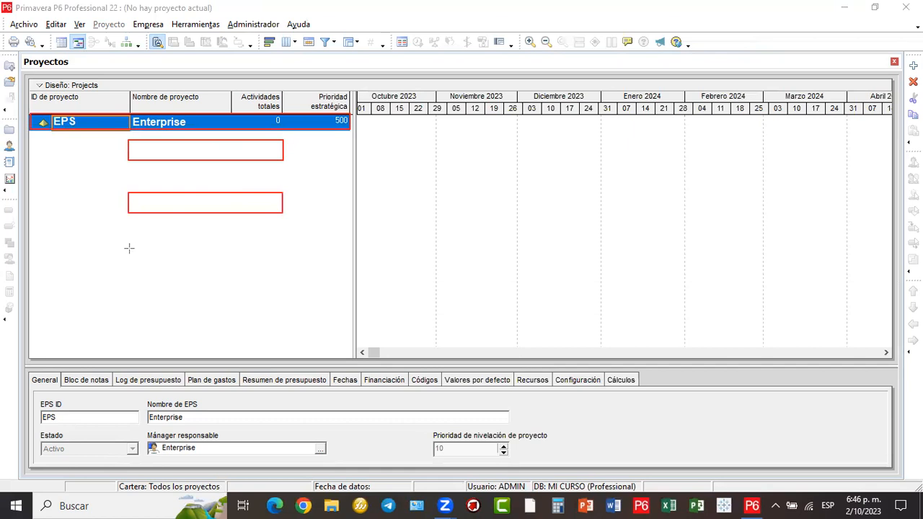
{"action": "left_click_drag", "start_coordinate": [127, 241], "coordinate": [281, 261]}
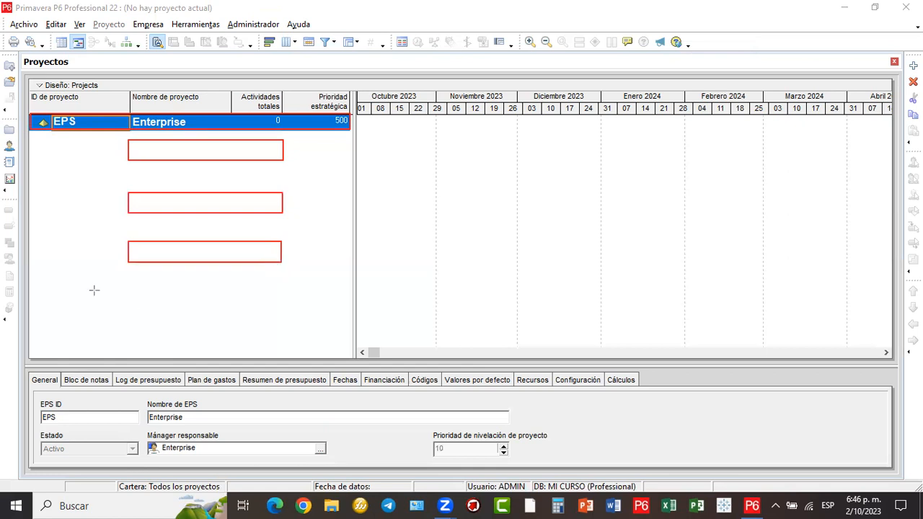
{"action": "left_click_drag", "start_coordinate": [129, 286], "coordinate": [282, 313]}
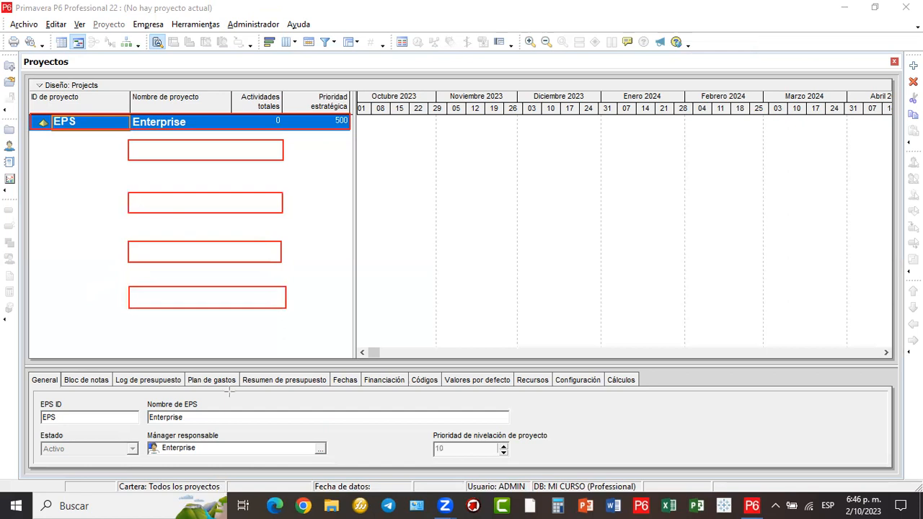
{"action": "left_click", "coordinate": [229, 387]}
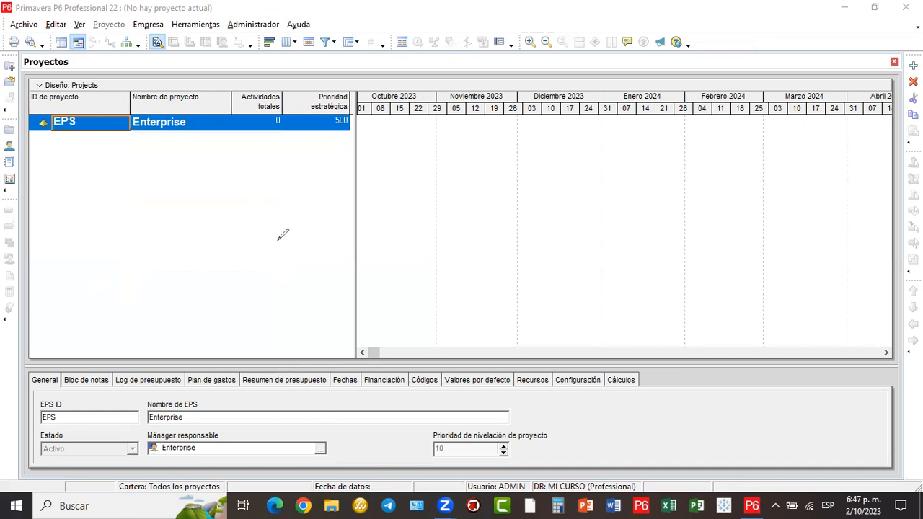
{"action": "mouse_move", "coordinate": [406, 185]}
{"action": "left_mouse_down"}
{"action": "mouse_move", "coordinate": [383, 165]}
{"action": "mouse_move", "coordinate": [395, 173]}
{"action": "mouse_move", "coordinate": [398, 162]}
{"action": "left_mouse_up"}
{"action": "mouse_move", "coordinate": [420, 160]}
{"action": "left_mouse_down"}
{"action": "mouse_move", "coordinate": [420, 196]}
{"action": "mouse_move", "coordinate": [421, 177]}
{"action": "mouse_move", "coordinate": [455, 185]}
{"action": "mouse_move", "coordinate": [439, 189]}
{"action": "left_mouse_up"}
{"action": "left_click_drag", "start_coordinate": [380, 192], "coordinate": [457, 193]}
{"action": "mouse_move", "coordinate": [448, 148]}
{"action": "left_mouse_down"}
{"action": "mouse_move", "coordinate": [370, 167]}
{"action": "mouse_move", "coordinate": [414, 227]}
{"action": "mouse_move", "coordinate": [454, 148]}
{"action": "left_mouse_up"}
{"action": "left_click_drag", "start_coordinate": [252, 317], "coordinate": [153, 29]}
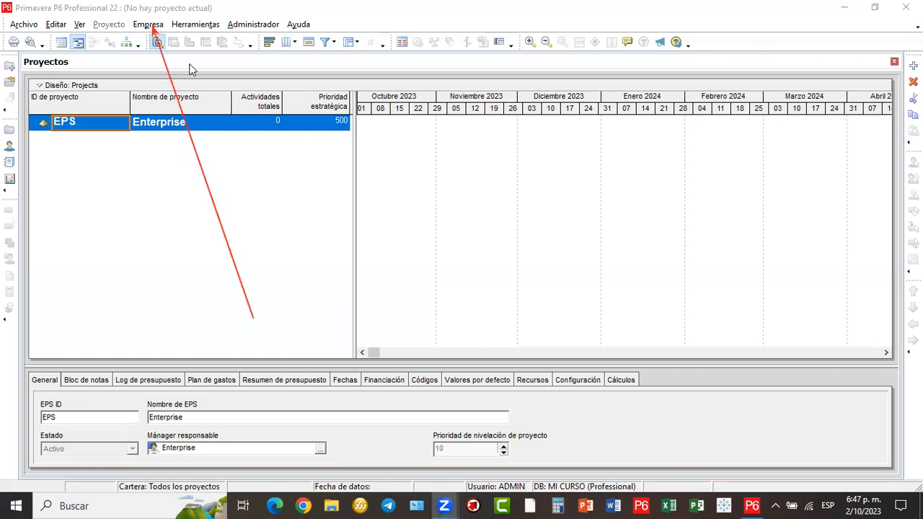
- Open the Estructura de proyecto empresarial dialog and nudge it up and left
{"action": "left_click", "coordinate": [154, 27]}
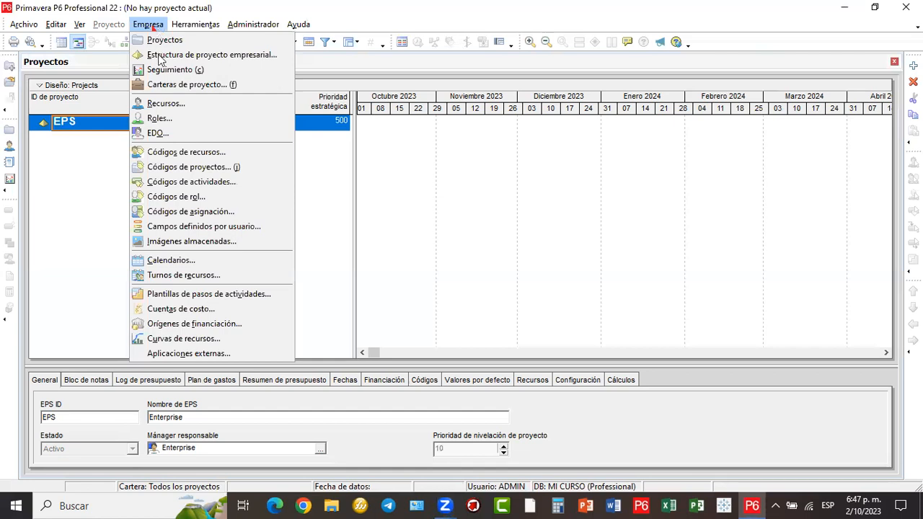
{"action": "left_click", "coordinate": [257, 55]}
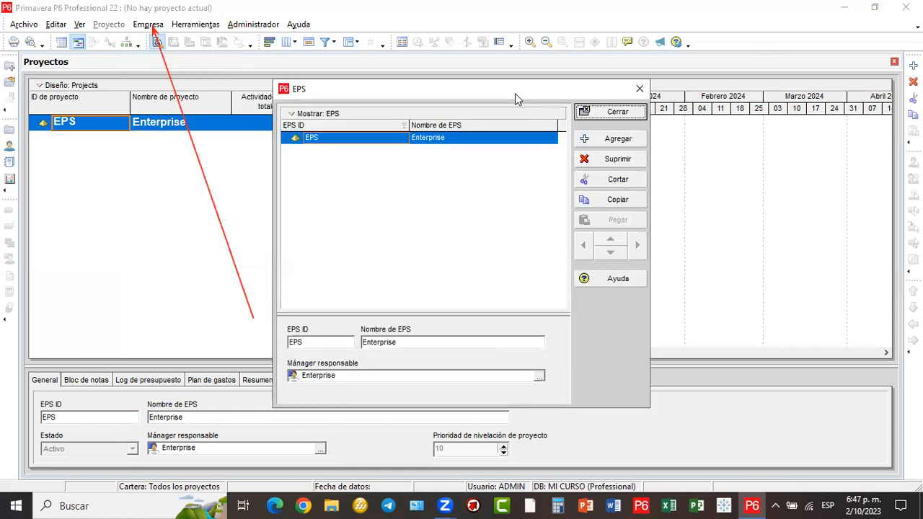
{"action": "left_click_drag", "start_coordinate": [515, 93], "coordinate": [500, 65]}
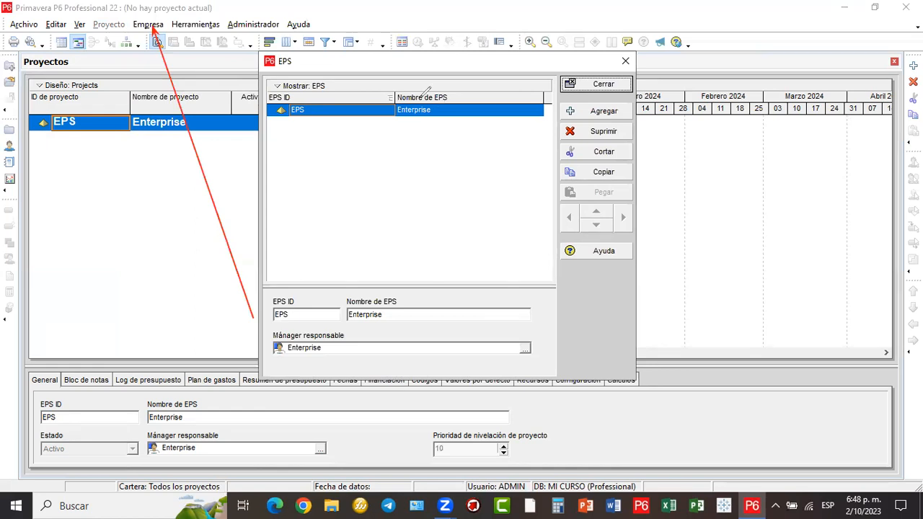
- Circle the Enterprise node and handwrite an explanatory note, then clear the sketches
{"action": "left_click_drag", "start_coordinate": [393, 97], "coordinate": [426, 88]}
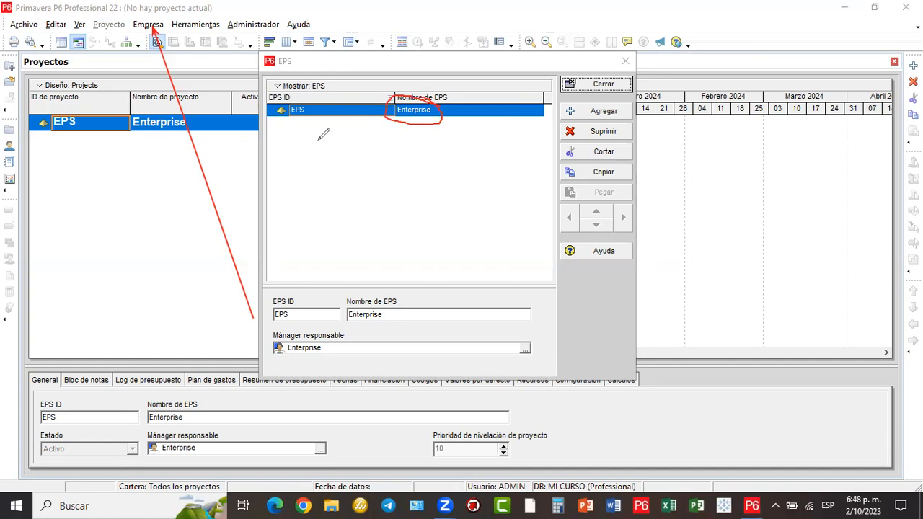
{"action": "mouse_move", "coordinate": [316, 139]}
{"action": "left_mouse_down"}
{"action": "mouse_move", "coordinate": [327, 154]}
{"action": "mouse_move", "coordinate": [332, 141]}
{"action": "left_mouse_up"}
{"action": "mouse_move", "coordinate": [343, 157]}
{"action": "left_mouse_down"}
{"action": "mouse_move", "coordinate": [380, 163]}
{"action": "mouse_move", "coordinate": [408, 186]}
{"action": "left_mouse_up"}
{"action": "left_click_drag", "start_coordinate": [405, 138], "coordinate": [431, 168]}
{"action": "left_click_drag", "start_coordinate": [377, 186], "coordinate": [410, 196]}
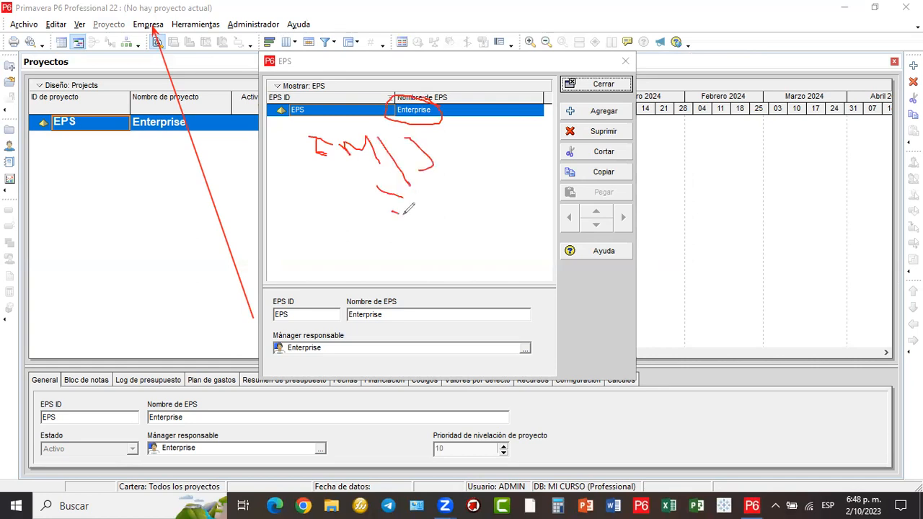
{"action": "left_click_drag", "start_coordinate": [390, 226], "coordinate": [399, 230]}
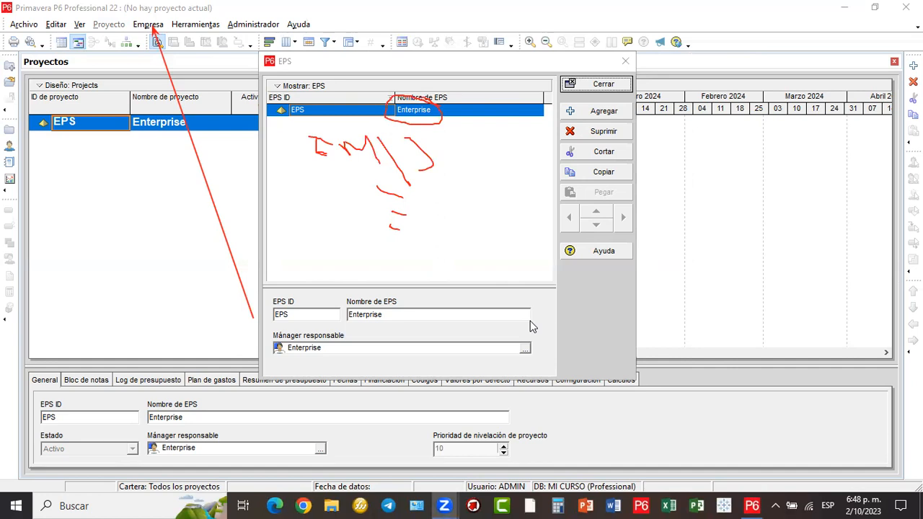
{"action": "left_click", "coordinate": [326, 206]}
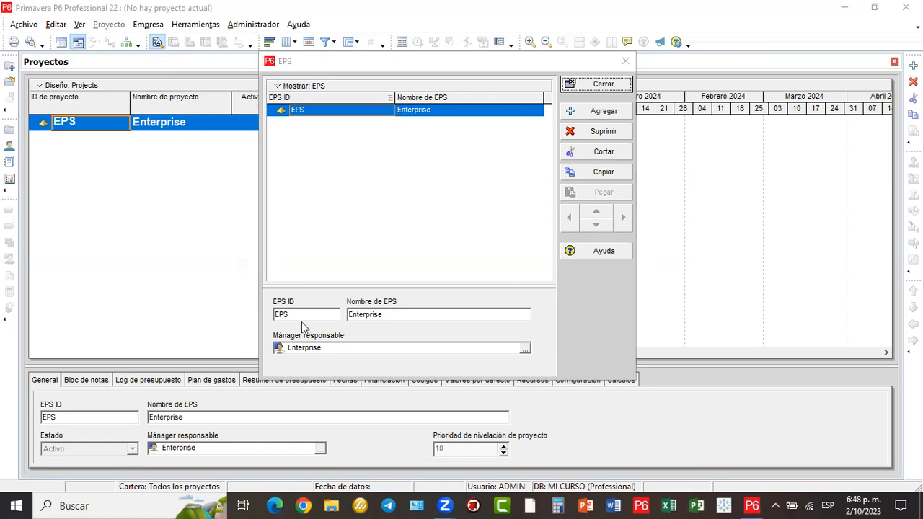
- Draw arrows from Enterprise to its name field and select the name for replacement
{"action": "mouse_move", "coordinate": [411, 114]}
{"action": "left_mouse_down"}
{"action": "mouse_move", "coordinate": [402, 241]}
{"action": "mouse_move", "coordinate": [383, 281]}
{"action": "mouse_move", "coordinate": [298, 301]}
{"action": "mouse_move", "coordinate": [293, 312]}
{"action": "left_mouse_up"}
{"action": "mouse_move", "coordinate": [410, 111]}
{"action": "left_mouse_down"}
{"action": "mouse_move", "coordinate": [393, 315]}
{"action": "mouse_move", "coordinate": [403, 312]}
{"action": "left_mouse_up"}
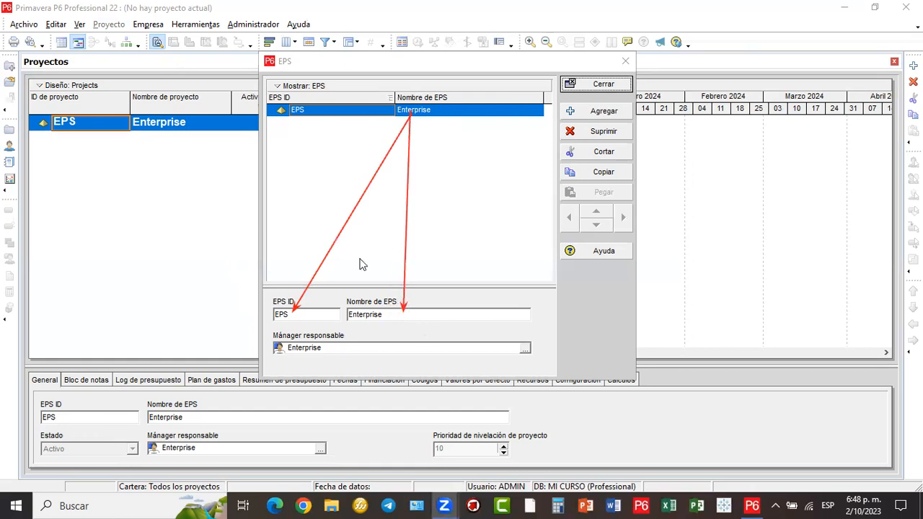
{"action": "left_click_drag", "start_coordinate": [390, 316], "coordinate": [338, 321]}
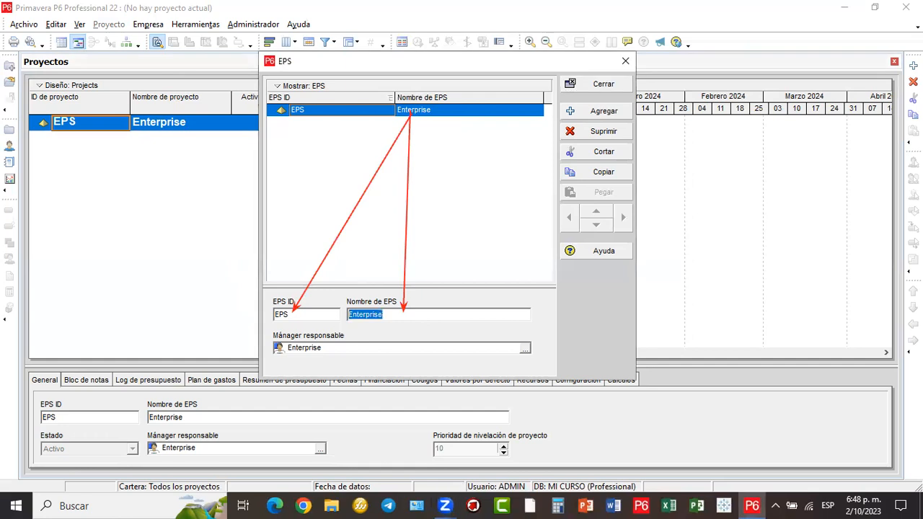
- Replace the Enterprise name with MI EMPRESA in Nombre de EPS and commit it
{"action": "type", "text": "c"}
{"action": "key", "text": "BackSpace"}
{"action": "type", "text": "m"}
{"action": "key", "text": "BackSpace"}
{"action": "type", "text": "m"}
{"action": "key", "text": "BackSpace"}
{"action": "type", "text": "MU"}
{"action": "key", "text": "BackSpace"}
{"action": "key", "text": "BackSpace"}
{"action": "type", "text": "M"}
{"action": "type", "text": "I ENR"}
{"action": "key", "text": "BackSpace"}
{"action": "key", "text": "BackSpace"}
{"action": "type", "text": "MPRESA"}
{"action": "left_click", "coordinate": [417, 108]}
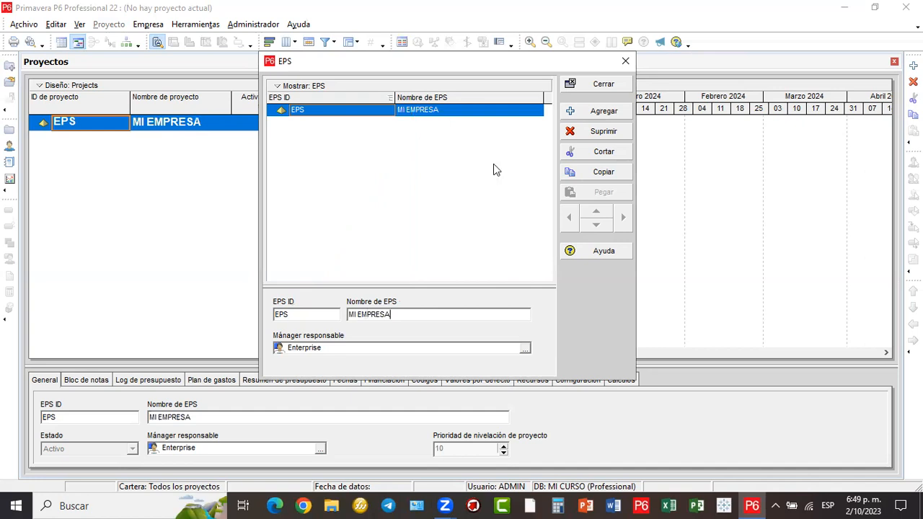
{"action": "left_click", "coordinate": [325, 201]}
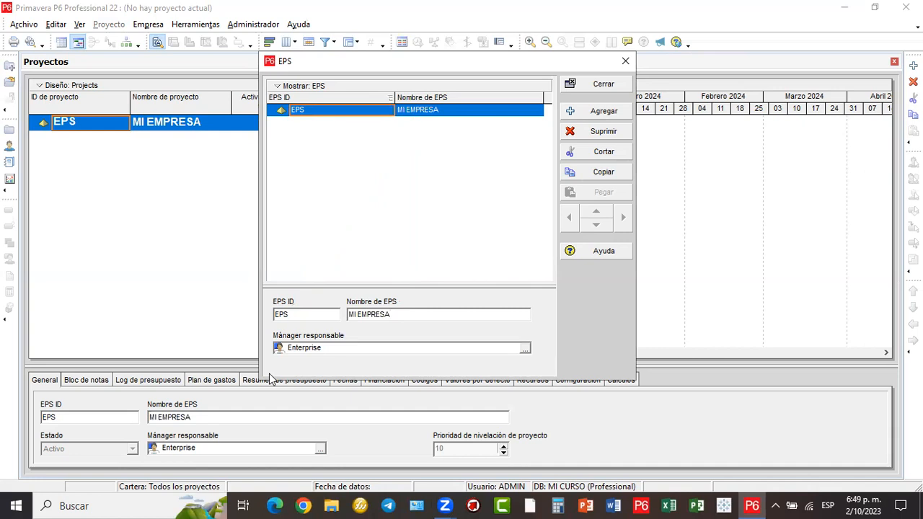
{"action": "mouse_move", "coordinate": [555, 73]}
{"action": "left_mouse_down"}
{"action": "mouse_move", "coordinate": [596, 115]}
{"action": "mouse_move", "coordinate": [634, 237]}
{"action": "mouse_move", "coordinate": [633, 273]}
{"action": "left_mouse_up"}
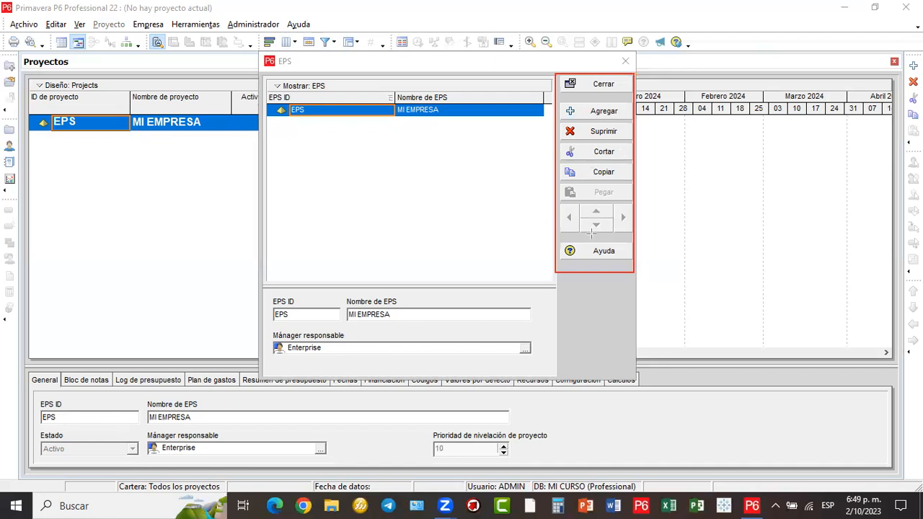
{"action": "left_click_drag", "start_coordinate": [556, 202], "coordinate": [634, 240]}
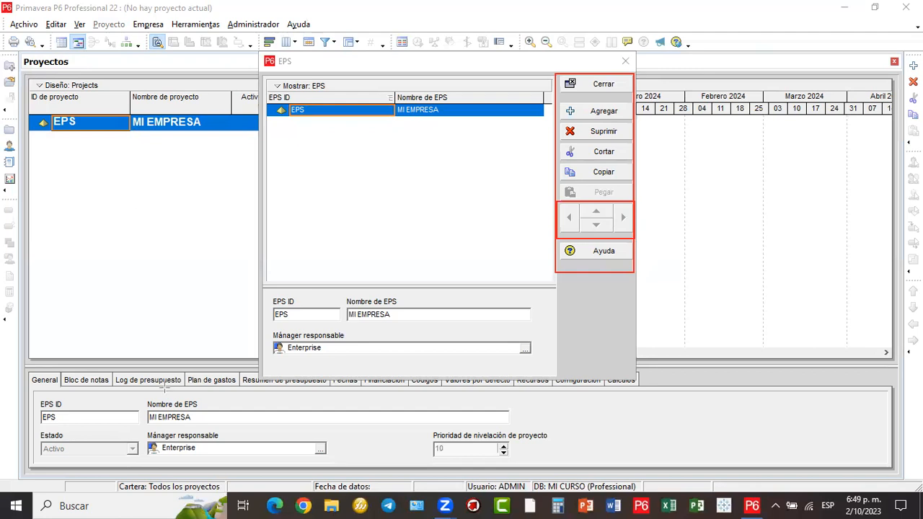
{"action": "left_click", "coordinate": [117, 206]}
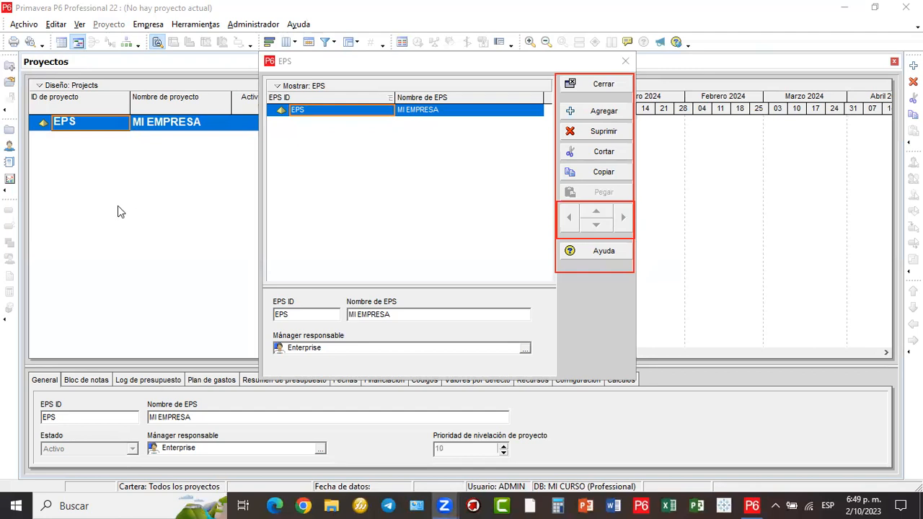
{"action": "left_click", "coordinate": [393, 219]}
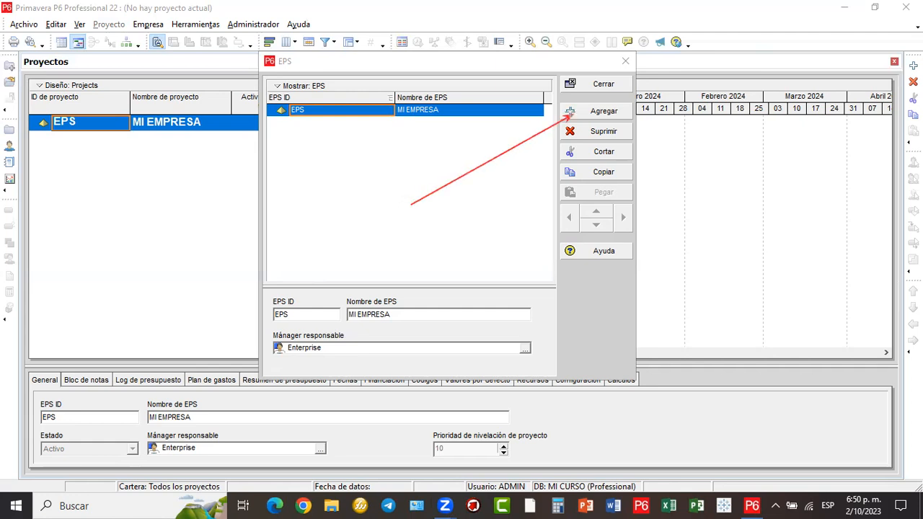
- Add a child node NEWEPS under MI EMPRESA and name it Ingeniería
{"action": "left_click", "coordinate": [579, 113]}
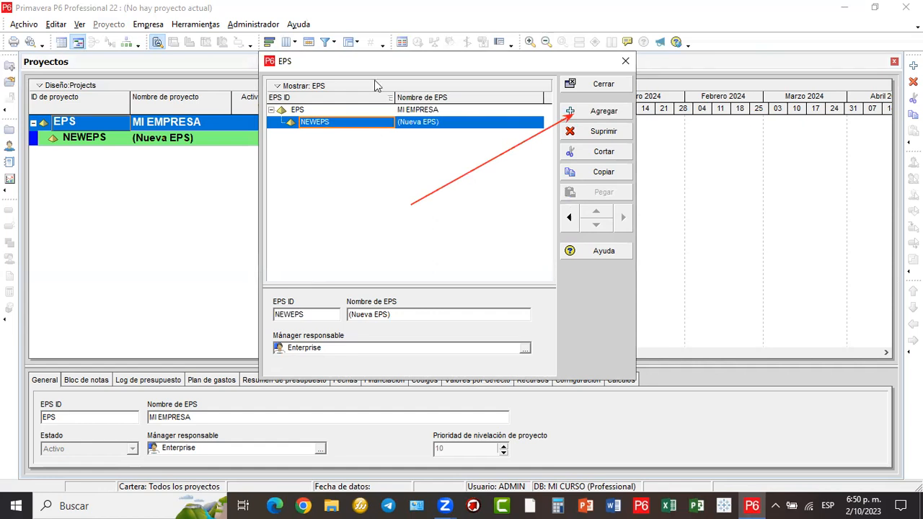
{"action": "left_click_drag", "start_coordinate": [393, 97], "coordinate": [336, 109]}
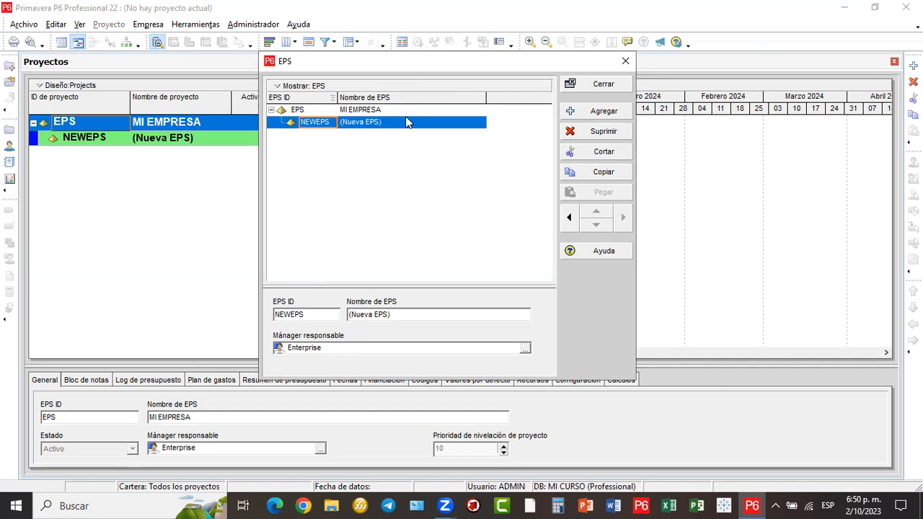
{"action": "left_click", "coordinate": [368, 124]}
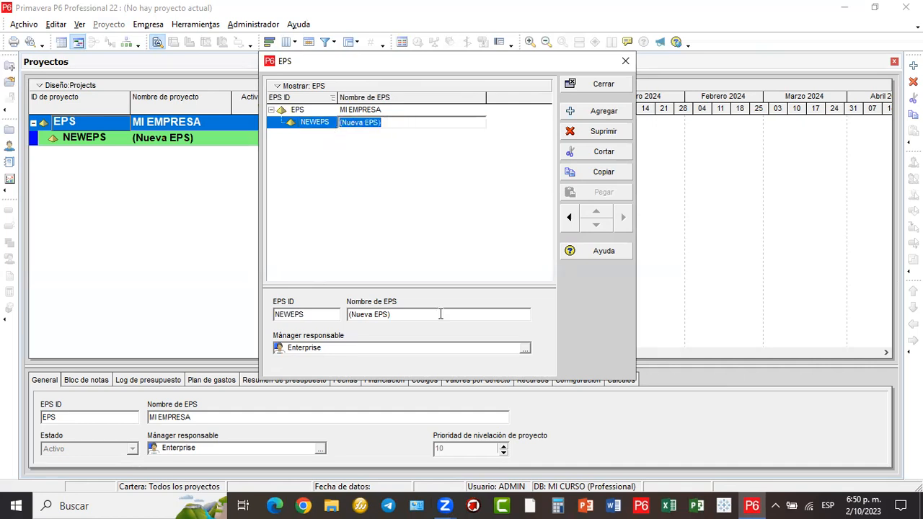
{"action": "type", "text": "iN"}
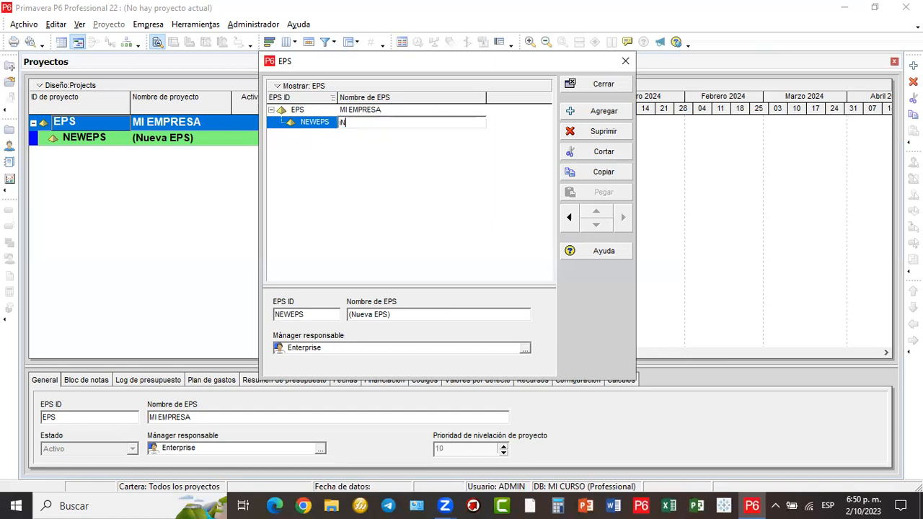
{"action": "key", "text": "BackSpace"}
{"action": "key", "text": "BackSpace"}
{"action": "type", "text": "In"}
{"action": "type", "text": "ge"}
{"action": "type", "text": "nier"}
{"action": "type", "text": "ia"}
{"action": "key", "text": "Return"}
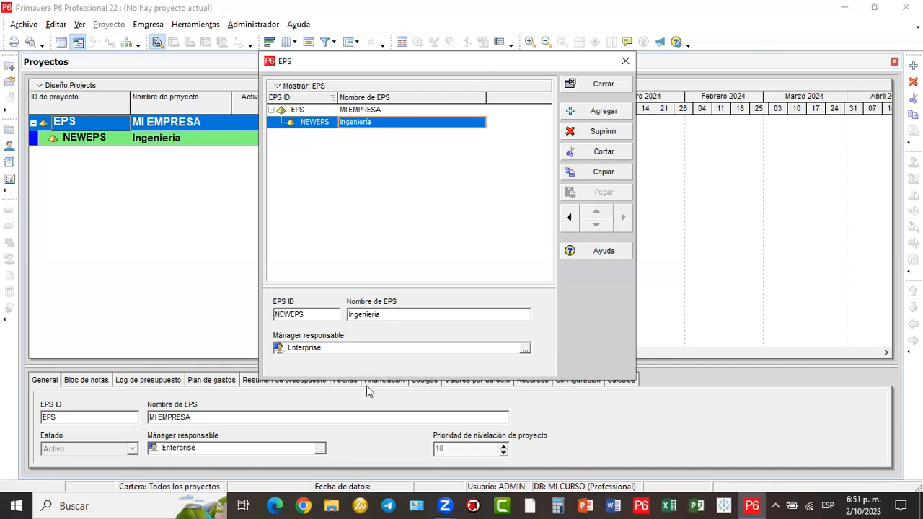
- Add node NEWEPS-1 named Construcción under MI EMPRESA
{"action": "left_click_drag", "start_coordinate": [390, 239], "coordinate": [573, 113]}
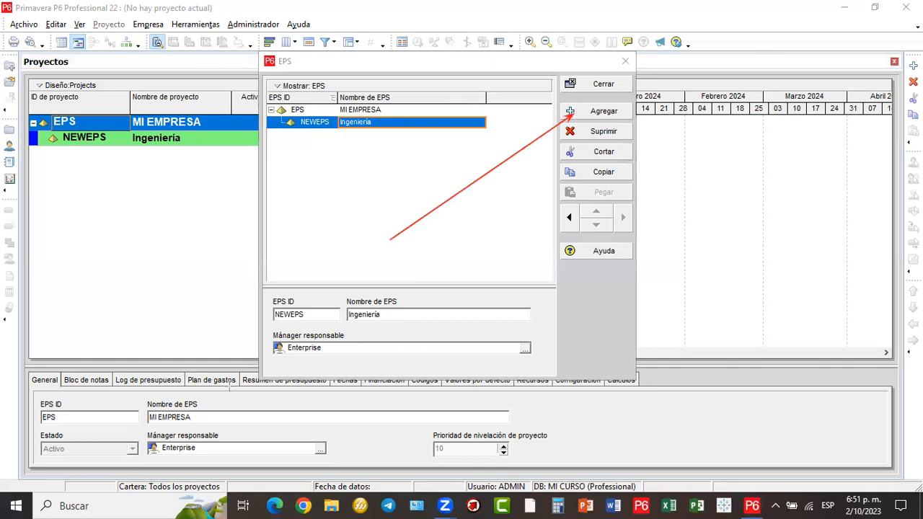
{"action": "left_click", "coordinate": [572, 115]}
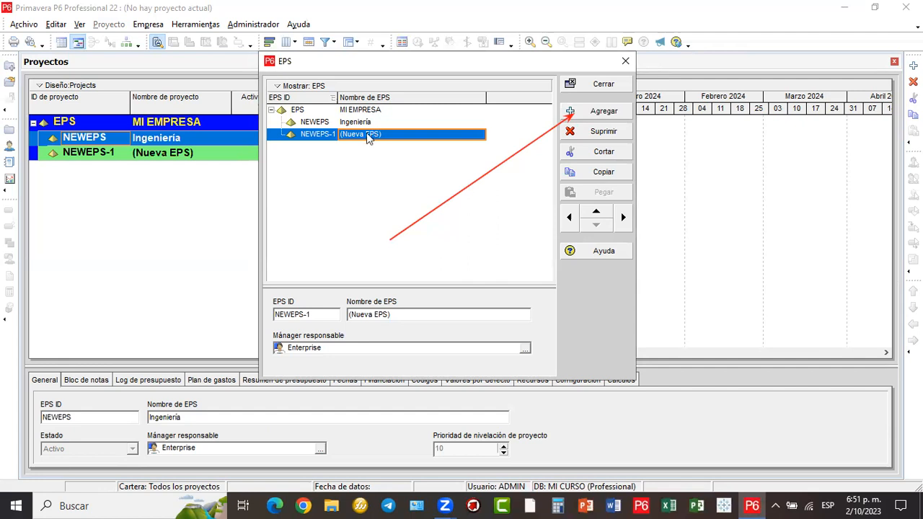
{"action": "left_click", "coordinate": [388, 133]}
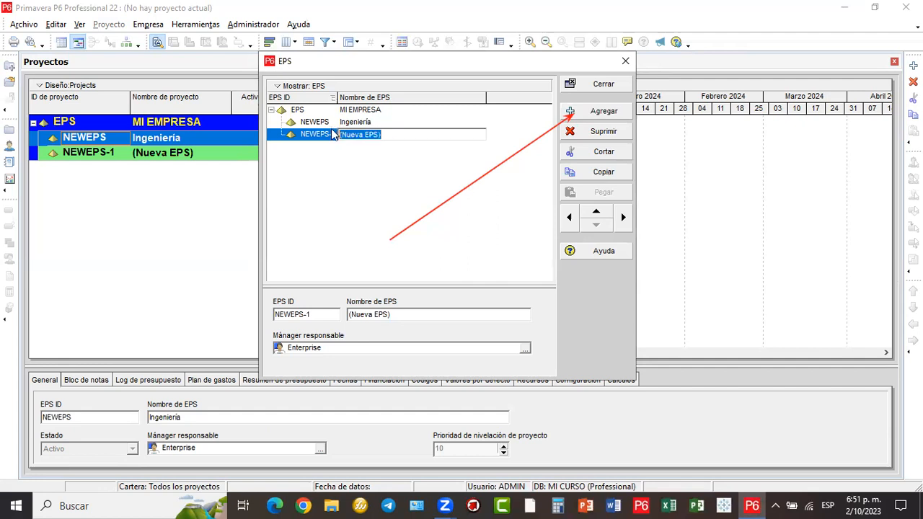
{"action": "type", "text": "Construcción"}
{"action": "left_click", "coordinate": [333, 136]}
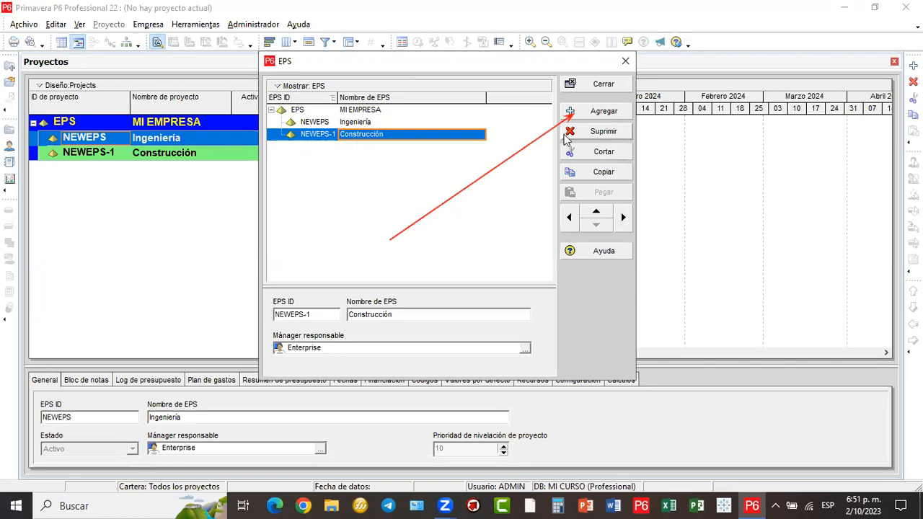
- Add node NEWEPS-2 named Mantenimiento under MI EMPRESA
{"action": "left_click", "coordinate": [592, 115]}
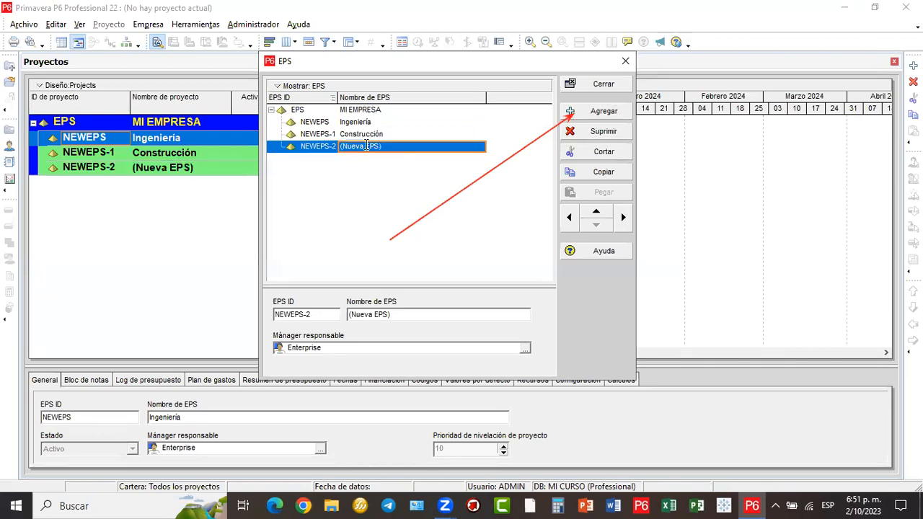
{"action": "double_click", "coordinate": [366, 147]}
{"action": "left_click_drag", "start_coordinate": [382, 147], "coordinate": [338, 148]}
{"action": "type", "text": "Ma"}
{"action": "type", "text": "nw"}
{"action": "key", "text": "BackSpace"}
{"action": "type", "text": "tre"}
{"action": "key", "text": "BackSpace"}
{"action": "key", "text": "BackSpace"}
{"action": "type", "text": "enimien"}
{"action": "key", "text": "BackSpace"}
{"action": "type", "text": "nto"}
{"action": "key", "text": "Return"}
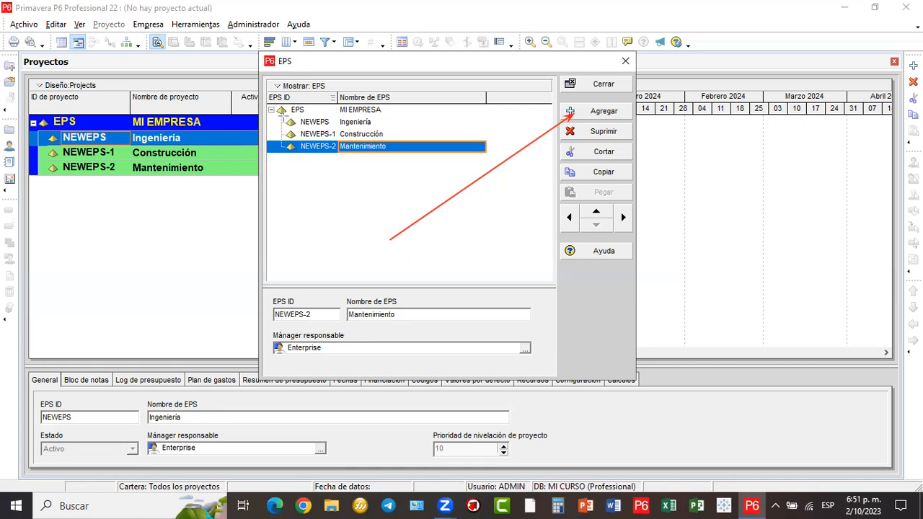
- Outline the three new EPS nodes on screen, then clear the sketches
{"action": "left_click", "coordinate": [284, 117]}
{"action": "mouse_move", "coordinate": [354, 134]}
{"action": "left_mouse_down"}
{"action": "mouse_move", "coordinate": [394, 142]}
{"action": "mouse_move", "coordinate": [398, 156]}
{"action": "left_mouse_up"}
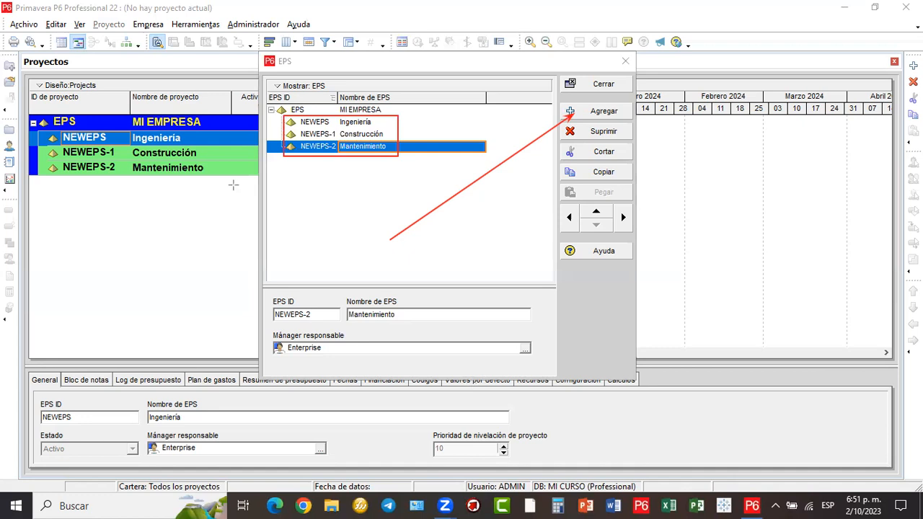
{"action": "left_click", "coordinate": [411, 70]}
- Move the EPS window up and right, then select and outline the Construcción node
{"action": "left_click_drag", "start_coordinate": [410, 70], "coordinate": [544, 31]}
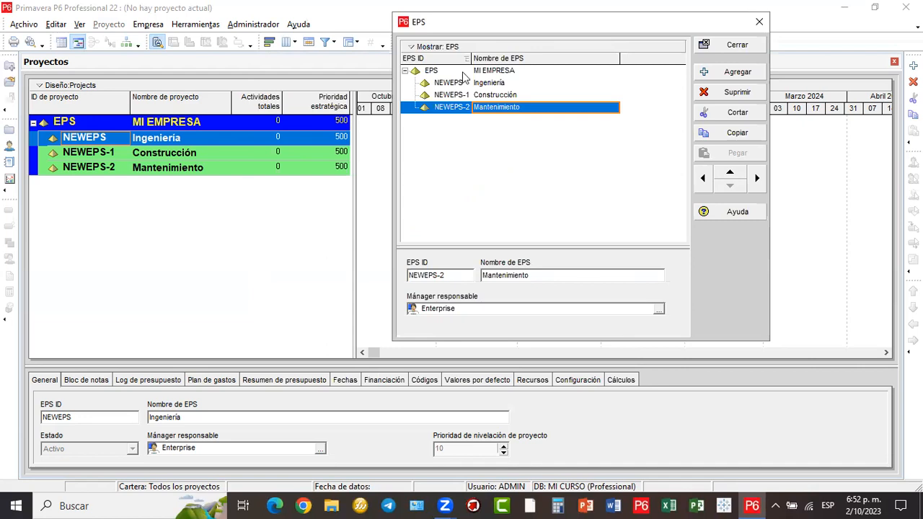
{"action": "left_click", "coordinate": [510, 96]}
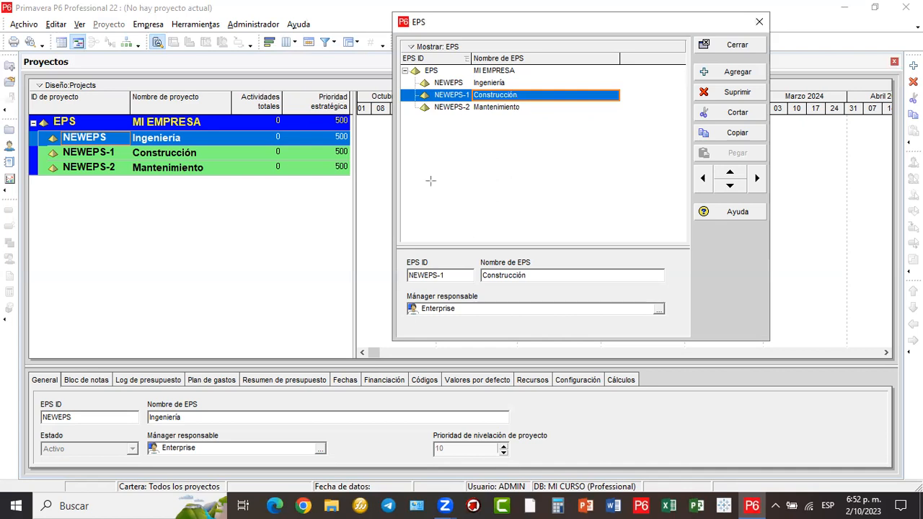
{"action": "mouse_move", "coordinate": [415, 89]}
{"action": "left_mouse_down"}
{"action": "mouse_move", "coordinate": [585, 116]}
{"action": "mouse_move", "coordinate": [623, 103]}
{"action": "left_mouse_up"}
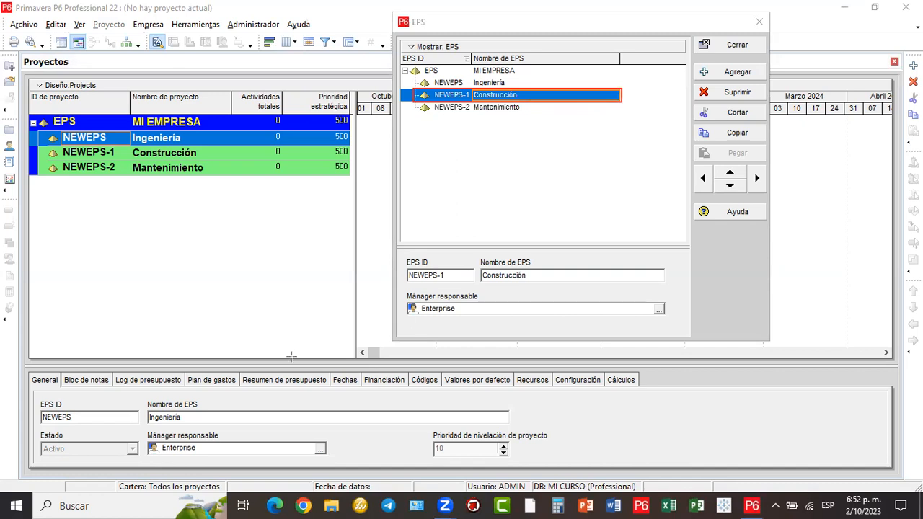
- Add node NEWEPS-3 from Construcción and move it up above Mantenimiento
{"action": "left_click_drag", "start_coordinate": [625, 91], "coordinate": [707, 71]}
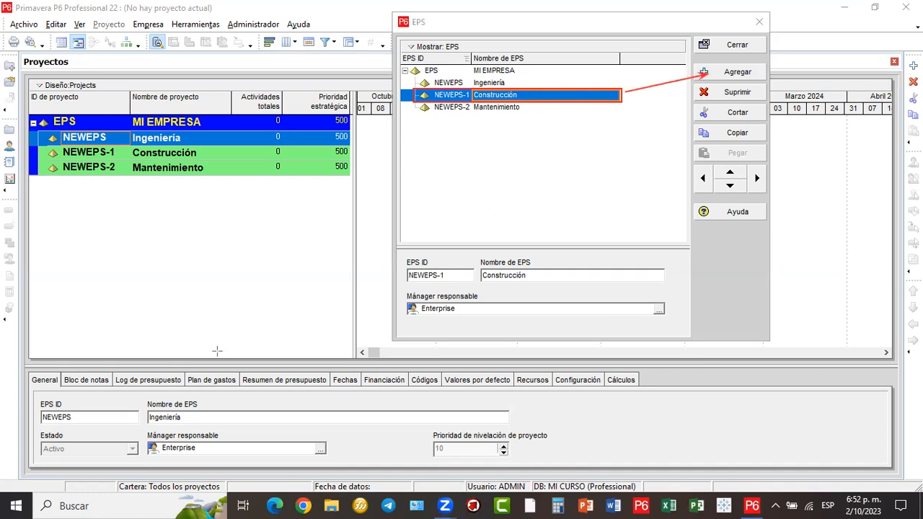
{"action": "left_click", "coordinate": [747, 78]}
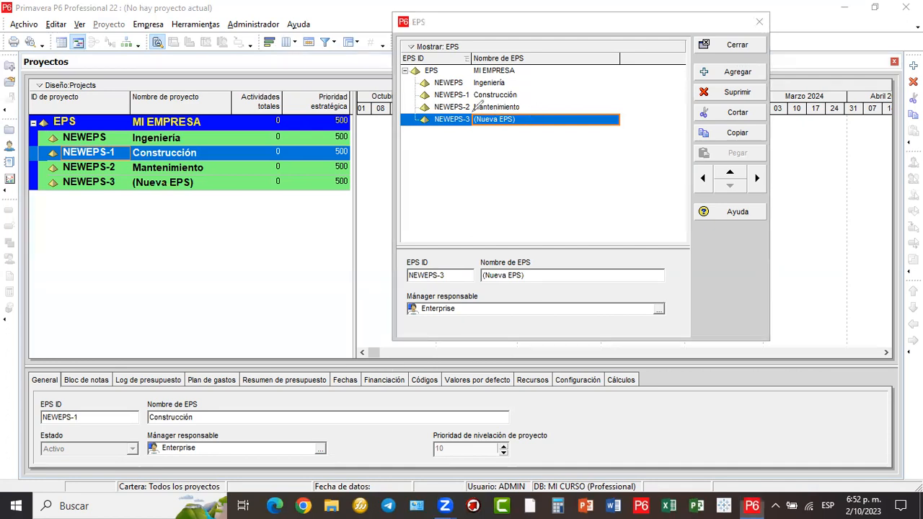
{"action": "left_click_drag", "start_coordinate": [523, 113], "coordinate": [525, 113]}
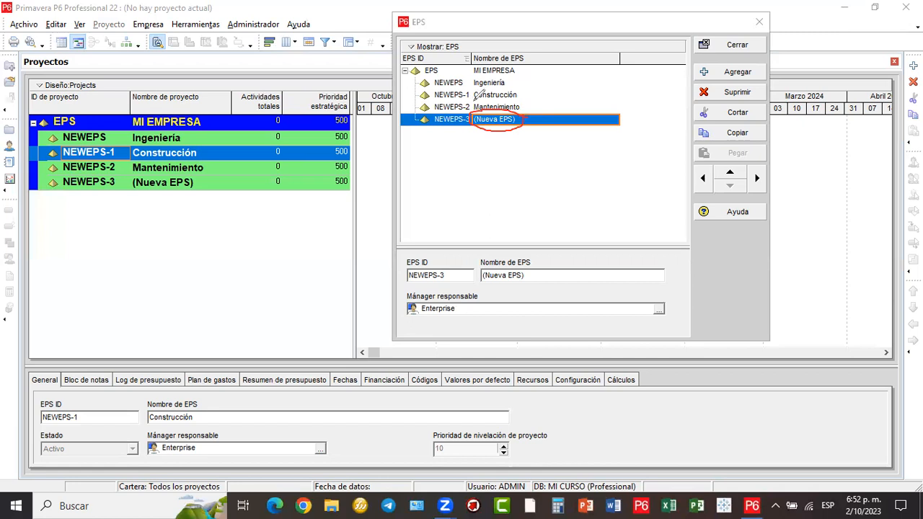
{"action": "mouse_move", "coordinate": [526, 85]}
{"action": "left_mouse_down"}
{"action": "mouse_move", "coordinate": [477, 92]}
{"action": "mouse_move", "coordinate": [534, 96]}
{"action": "left_mouse_up"}
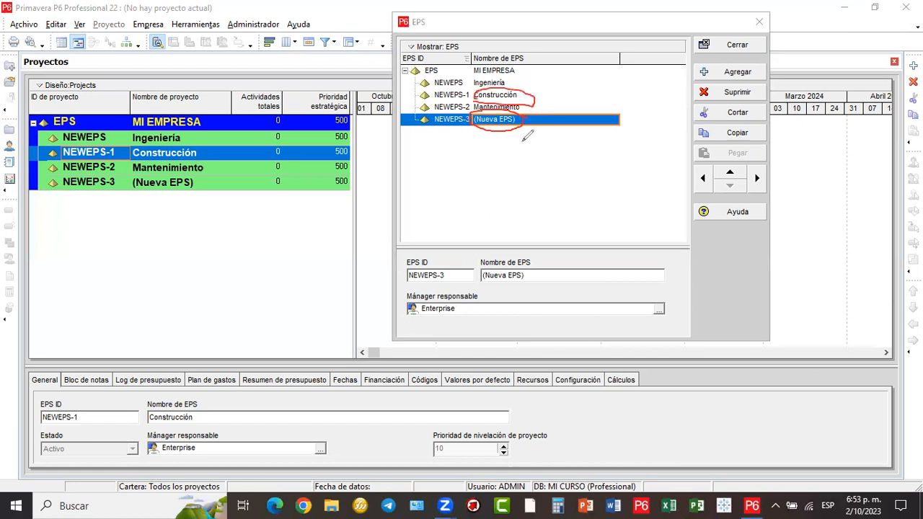
{"action": "mouse_move", "coordinate": [532, 129]}
{"action": "left_mouse_down"}
{"action": "mouse_move", "coordinate": [678, 170]}
{"action": "mouse_move", "coordinate": [695, 166]}
{"action": "mouse_move", "coordinate": [683, 181]}
{"action": "left_mouse_up"}
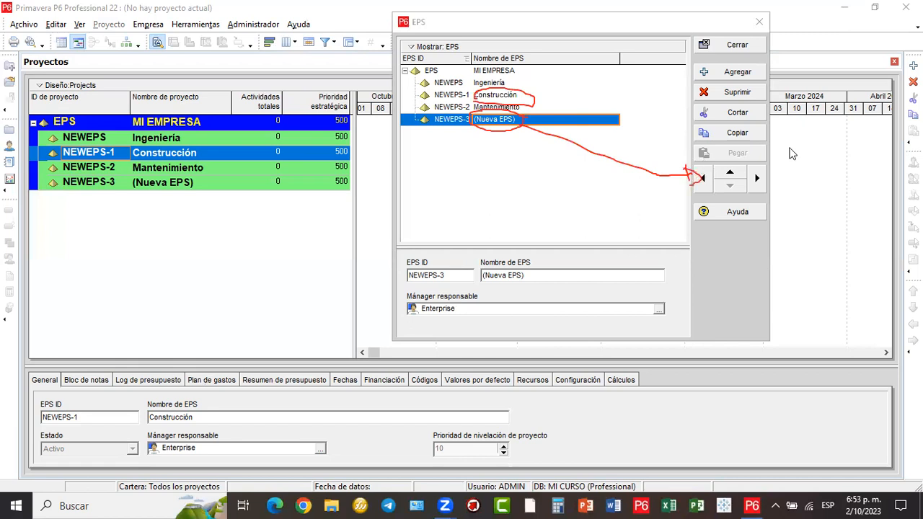
{"action": "left_click", "coordinate": [731, 176]}
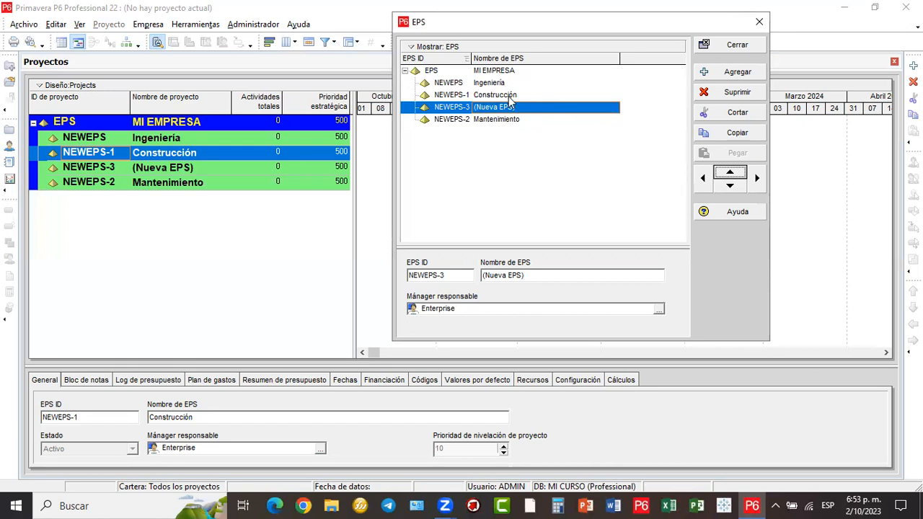
- Indent NEWEPS-3 under Construcción and rename it Edificaciones
{"action": "left_click", "coordinate": [757, 185]}
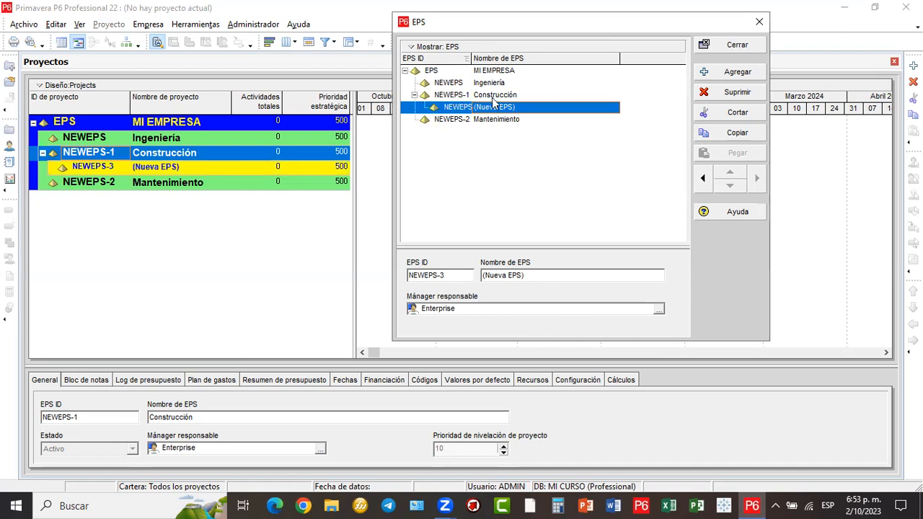
{"action": "left_click", "coordinate": [526, 106]}
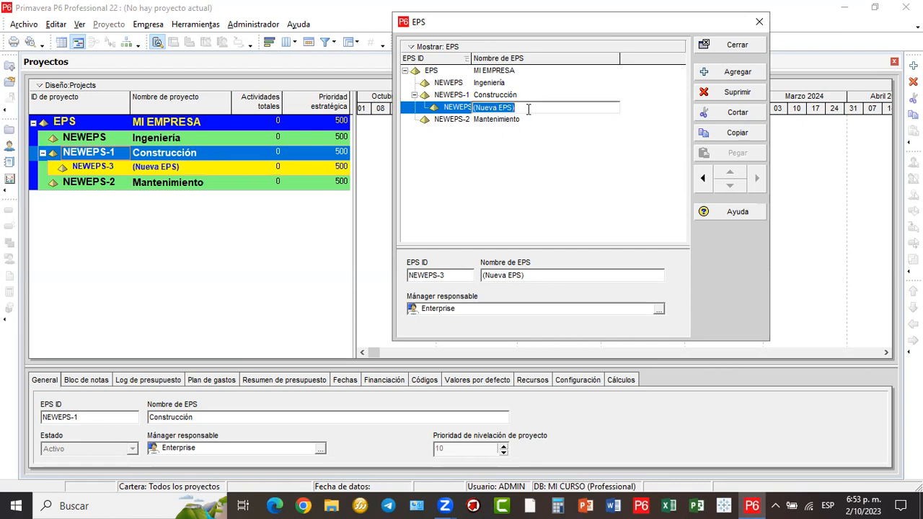
{"action": "type", "text": "Edi"}
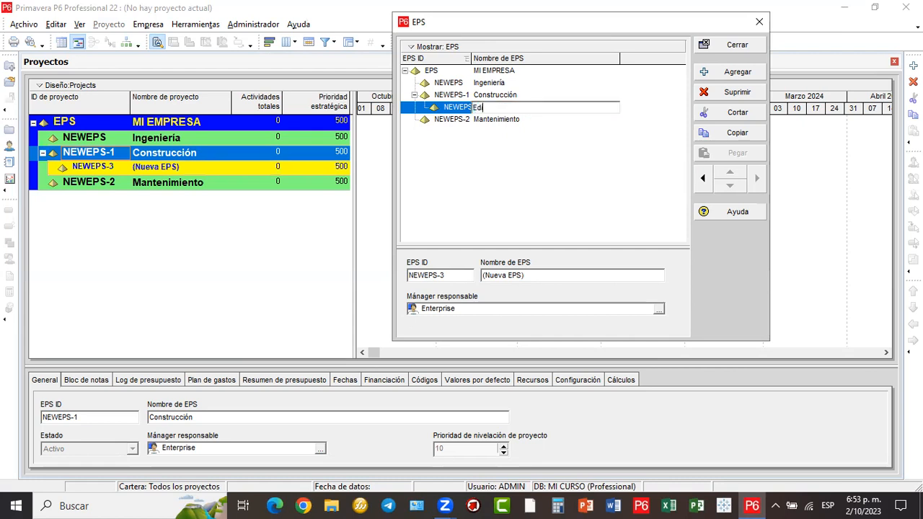
{"action": "type", "text": "ficaciones"}
{"action": "key", "text": "Return"}
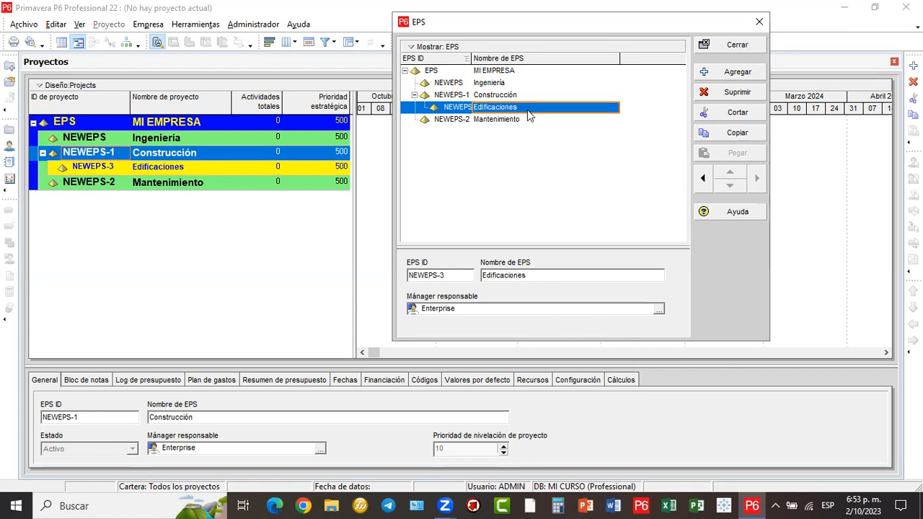
- Add NEWEPS-4 Vialidad and NEWEPS-5 Mineria under Construcción, then reselect Construcción
{"action": "left_click", "coordinate": [725, 75]}
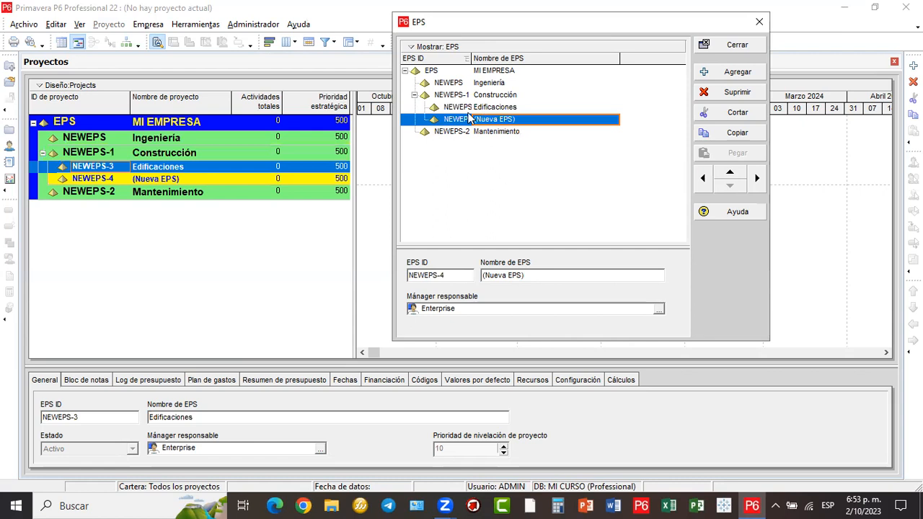
{"action": "left_click_drag", "start_coordinate": [520, 119], "coordinate": [452, 118]}
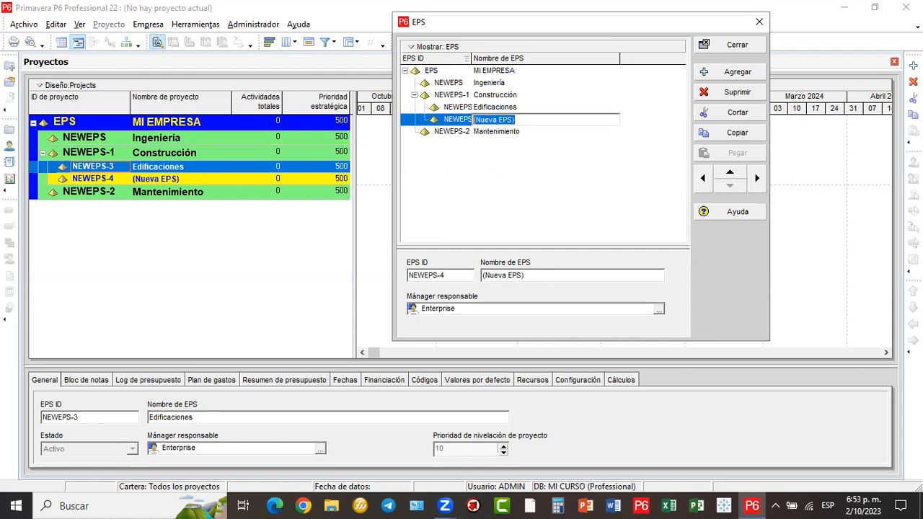
{"action": "type", "text": "Vialidad"}
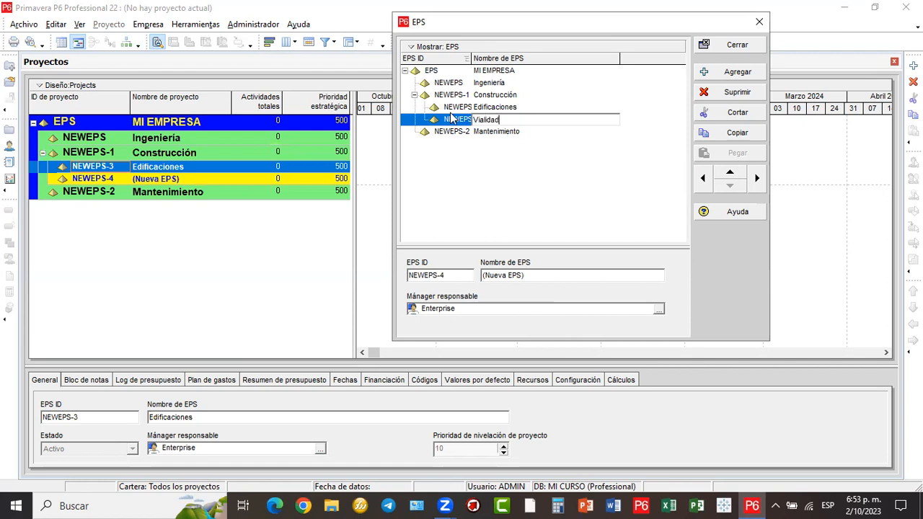
{"action": "key", "text": "Return"}
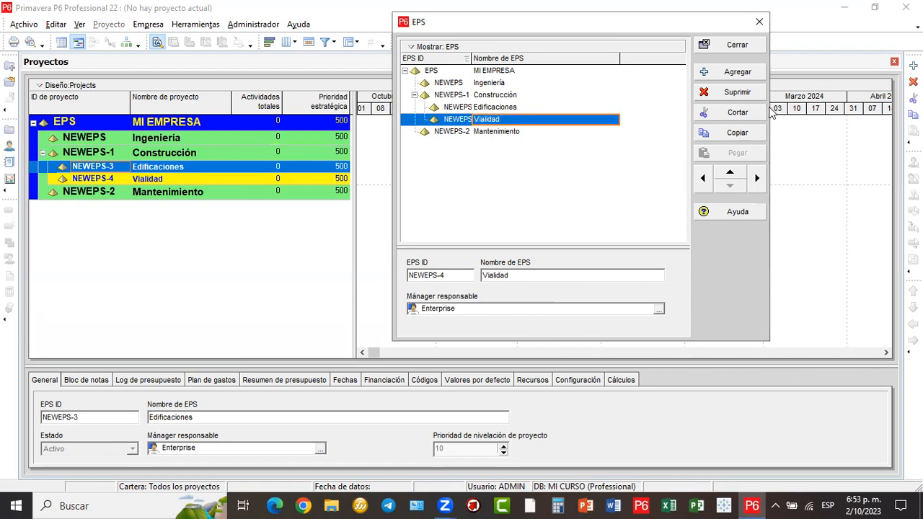
{"action": "left_click", "coordinate": [739, 75]}
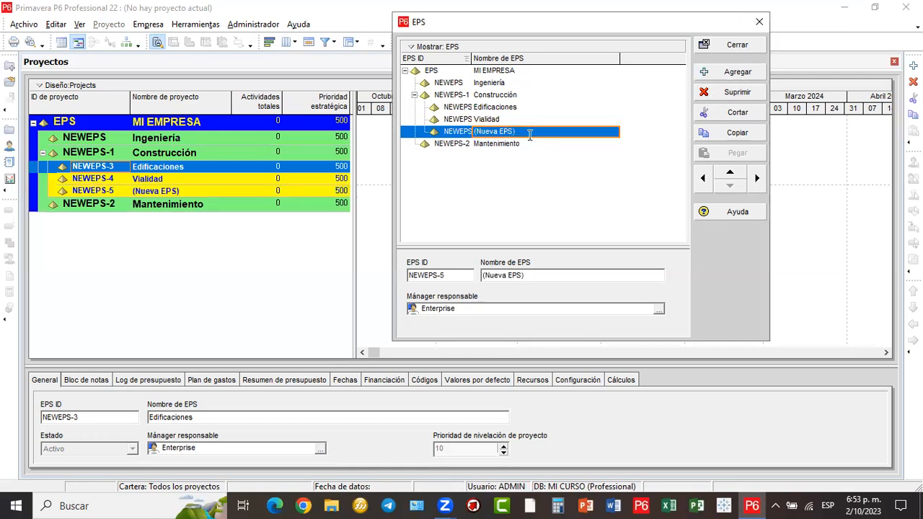
{"action": "left_click", "coordinate": [525, 131]}
{"action": "key", "text": "shift+Home"}
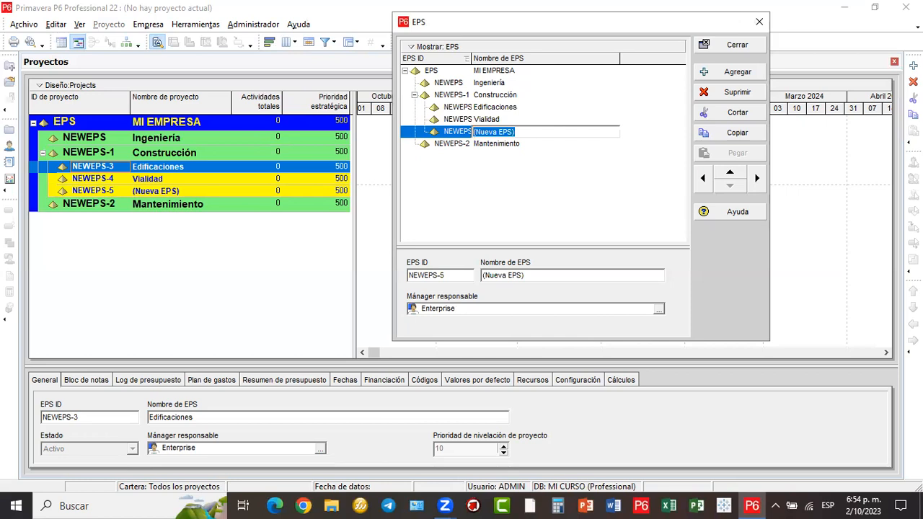
{"action": "type", "text": "Mineria"}
{"action": "key", "text": "Return"}
{"action": "left_click", "coordinate": [495, 95]}
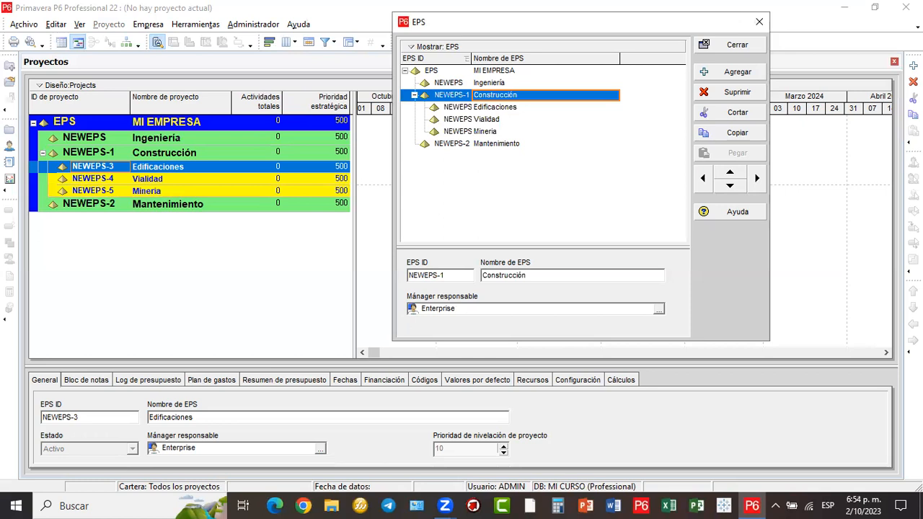
- Review each node's details, then add NEWEPS-6 from Vialidad under Construcción
{"action": "left_click", "coordinate": [495, 108]}
{"action": "left_click", "coordinate": [495, 132]}
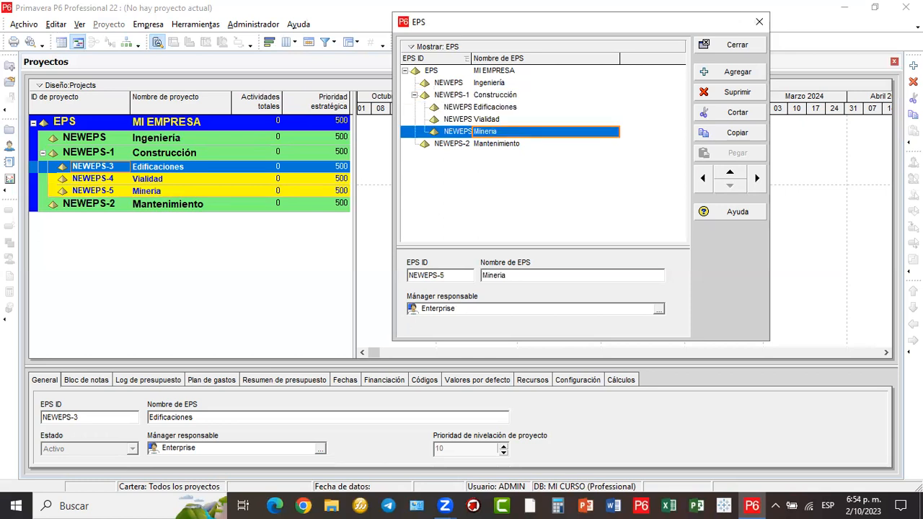
{"action": "left_click", "coordinate": [495, 95]}
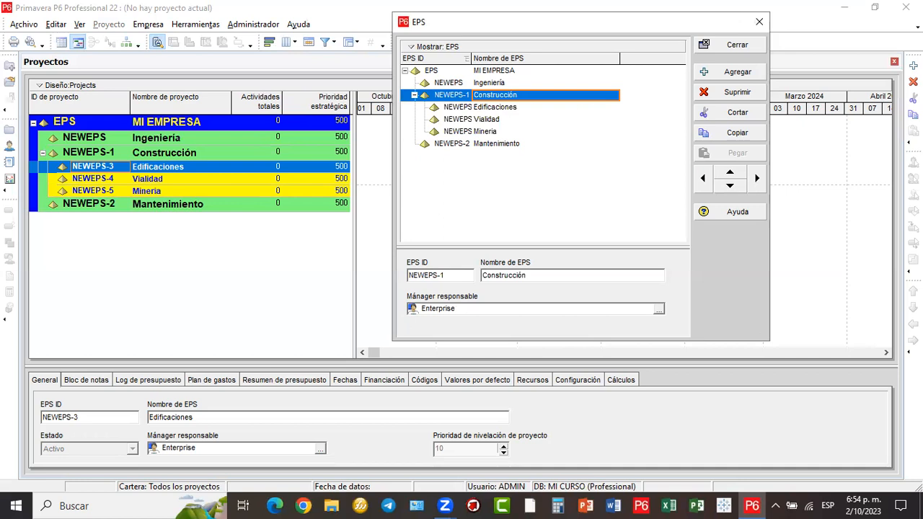
{"action": "left_click", "coordinate": [495, 108]}
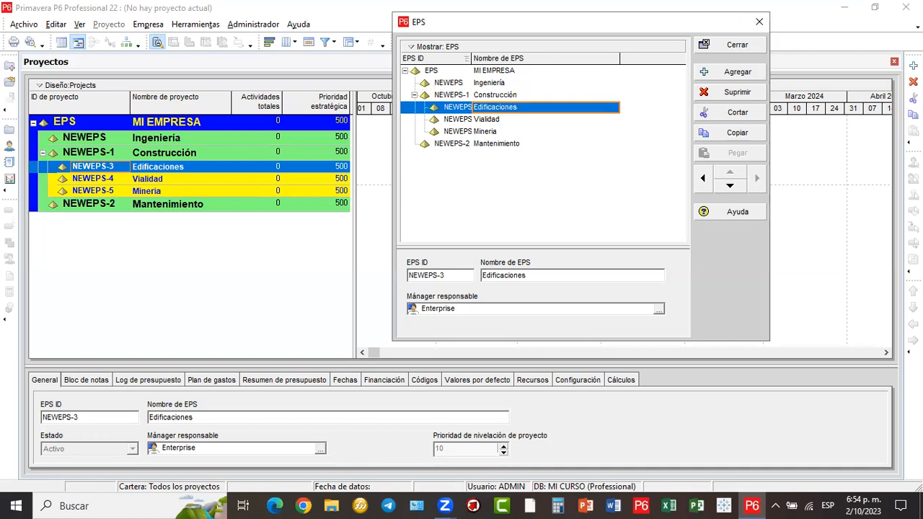
{"action": "left_click", "coordinate": [487, 119]}
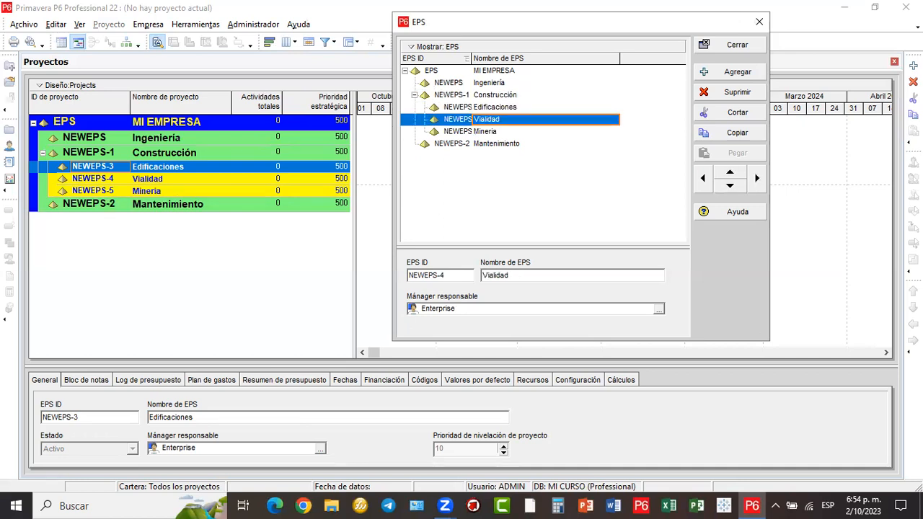
{"action": "left_click", "coordinate": [486, 132]}
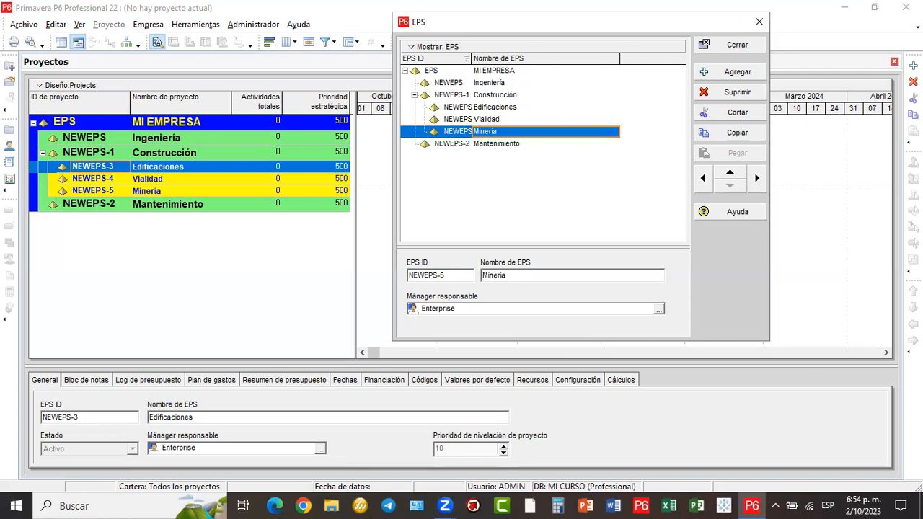
{"action": "left_click", "coordinate": [496, 144]}
{"action": "left_click", "coordinate": [487, 120]}
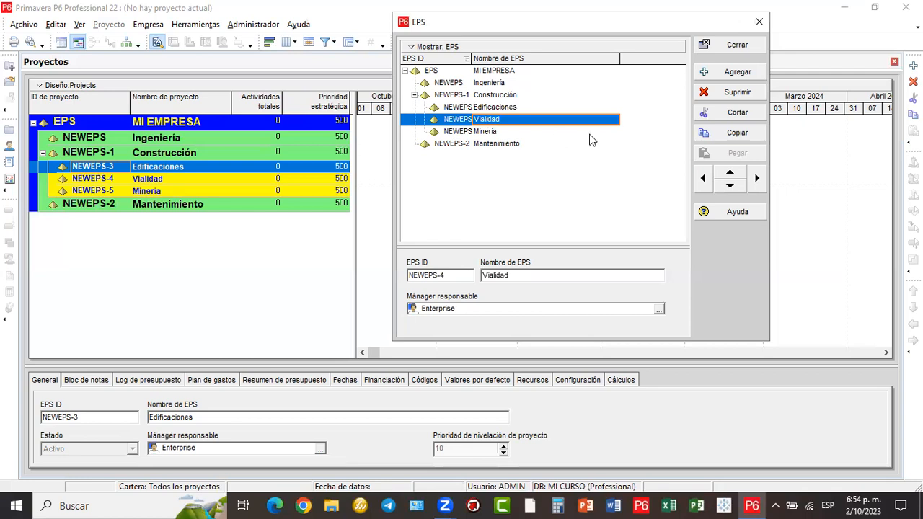
{"action": "left_click", "coordinate": [735, 72]}
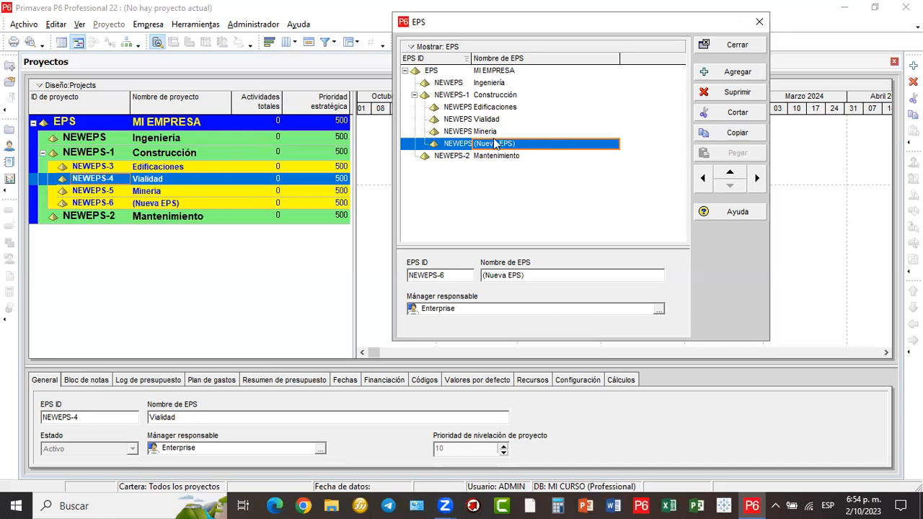
- Move the new EPS node up, indent it under Vialidad and rename it Autopistas
{"action": "left_click", "coordinate": [728, 177]}
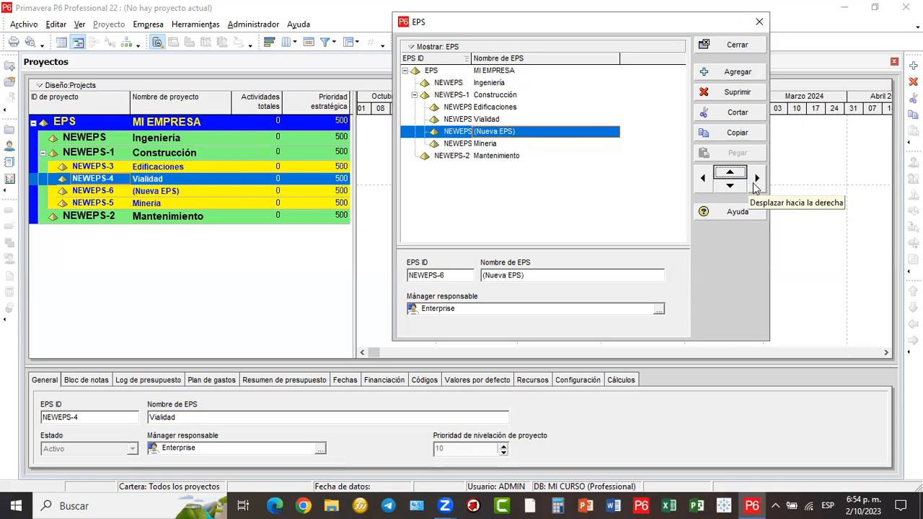
{"action": "left_click", "coordinate": [754, 186]}
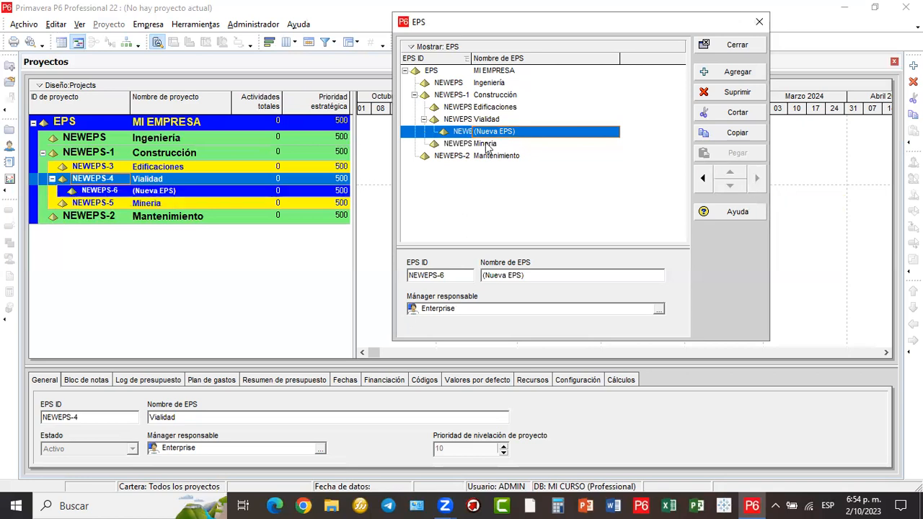
{"action": "left_click", "coordinate": [533, 131]}
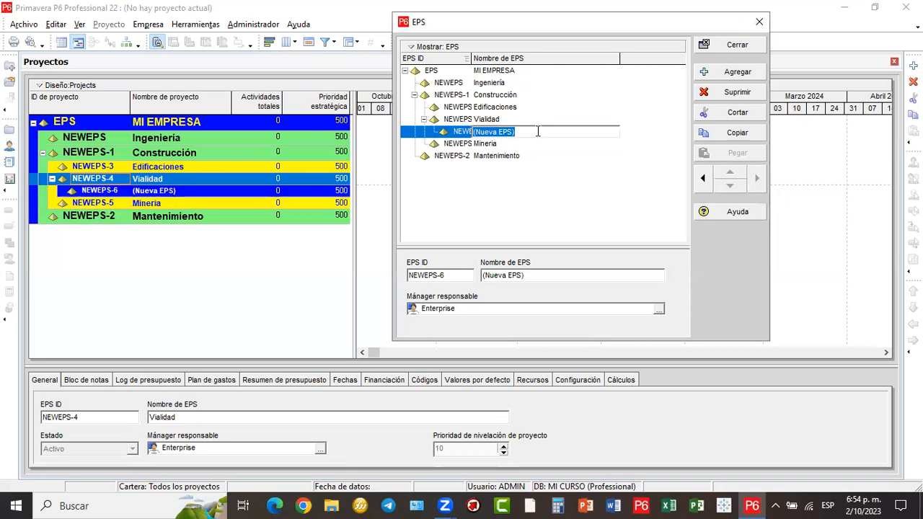
{"action": "type", "text": "Autopistas"}
{"action": "key", "text": "Return"}
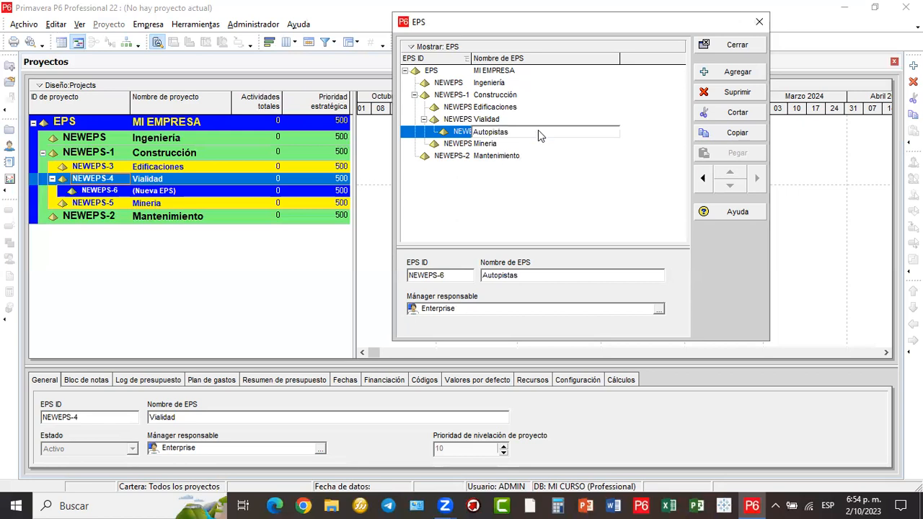
- Add a second EPS node named Vialidad Urbana under Vialidad, then close the EPS window
{"action": "key", "text": "Insert"}
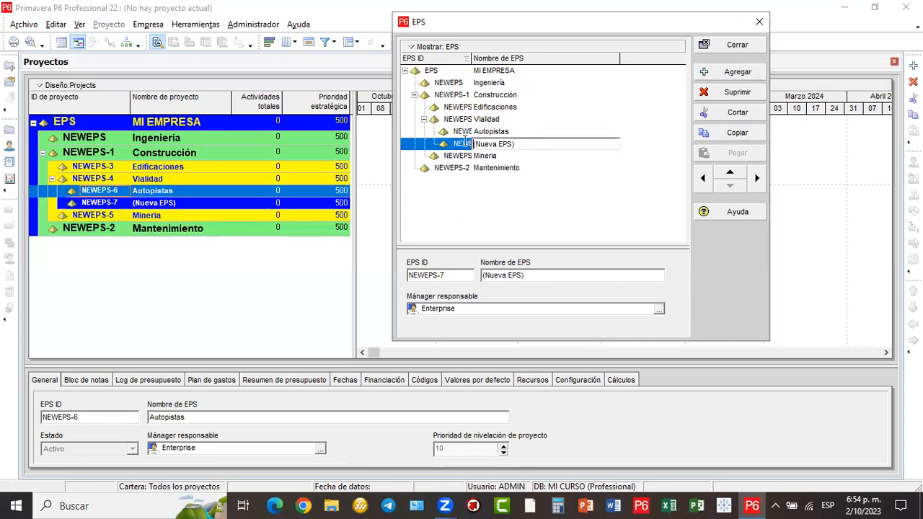
{"action": "left_click_drag", "start_coordinate": [516, 144], "coordinate": [465, 142]}
{"action": "type", "text": "Vialidad Urbana"}
{"action": "key", "text": "Return"}
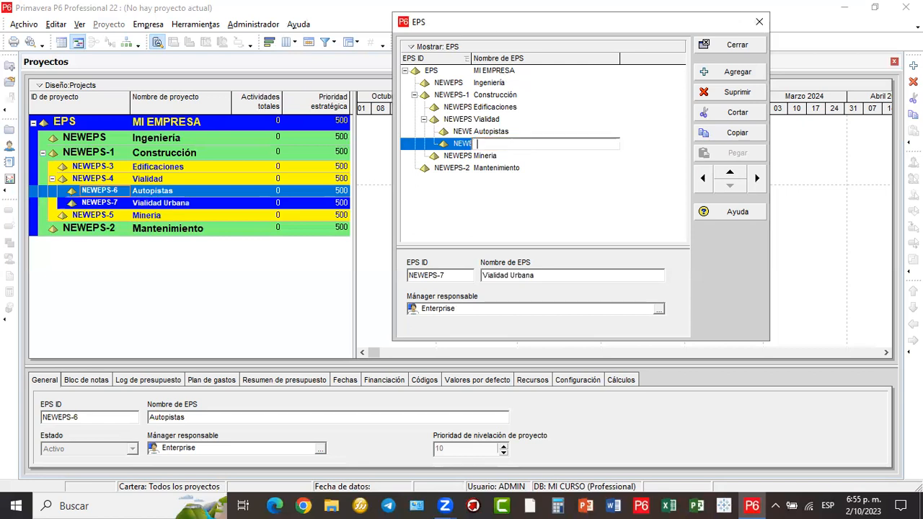
{"action": "left_click_drag", "start_coordinate": [467, 22], "coordinate": [270, 12]}
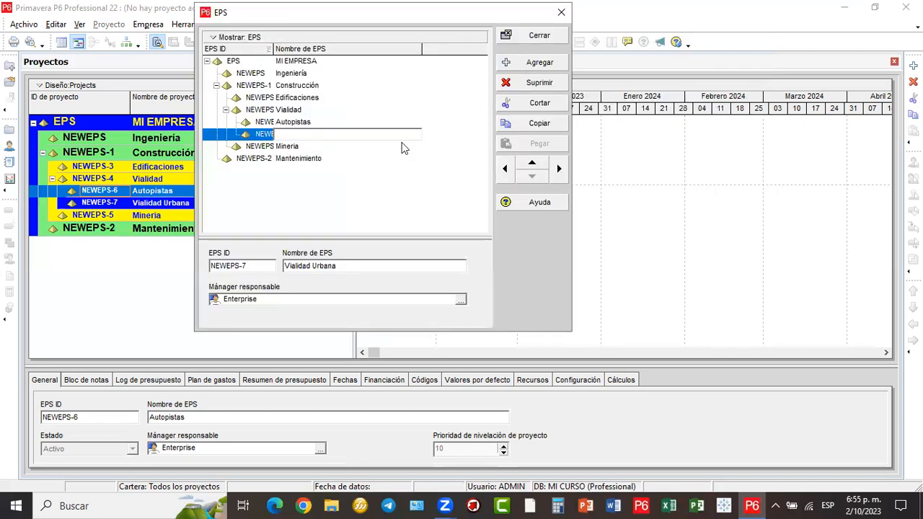
{"action": "key", "text": "Escape"}
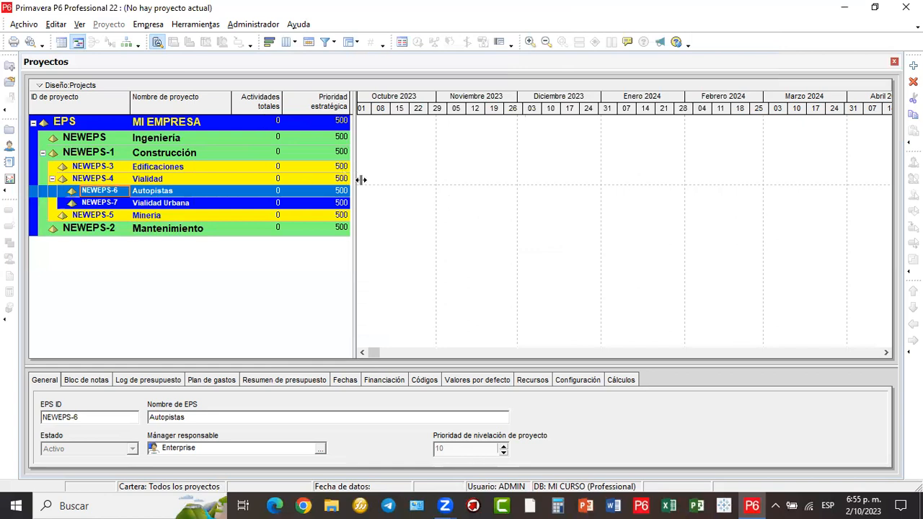
{"action": "left_click_drag", "start_coordinate": [356, 180], "coordinate": [362, 180]}
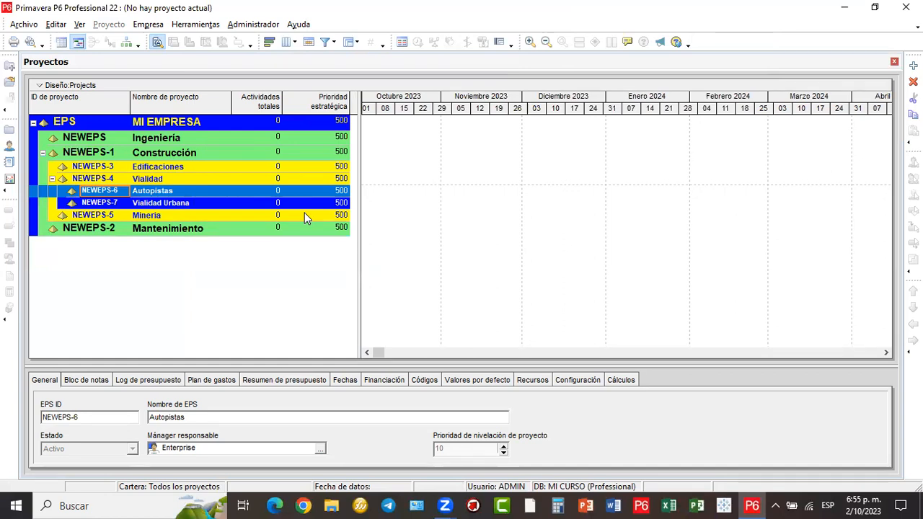
{"action": "left_click_drag", "start_coordinate": [435, 143], "coordinate": [320, 140]}
{"action": "mouse_move", "coordinate": [387, 156]}
{"action": "left_mouse_down"}
{"action": "mouse_move", "coordinate": [313, 157]}
{"action": "mouse_move", "coordinate": [320, 153]}
{"action": "left_mouse_up"}
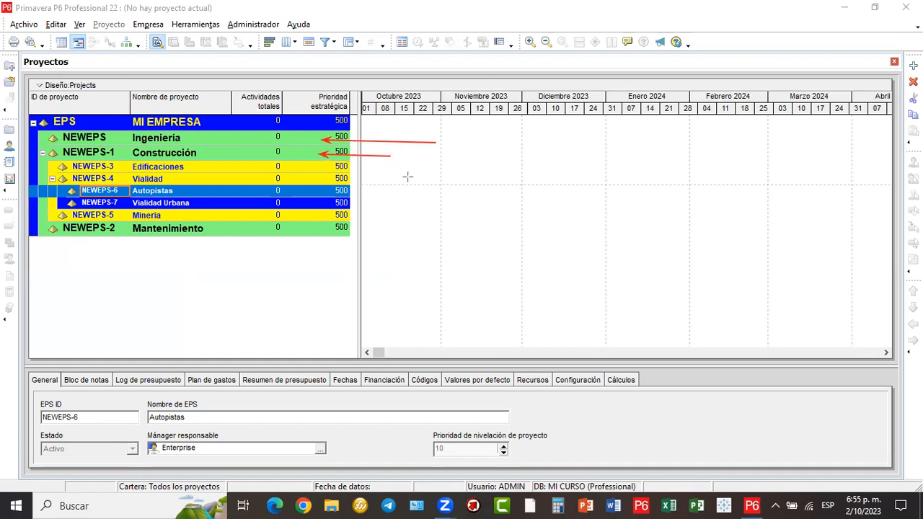
{"action": "left_click_drag", "start_coordinate": [346, 166], "coordinate": [397, 168]}
{"action": "mouse_move", "coordinate": [349, 178]}
{"action": "left_mouse_down"}
{"action": "mouse_move", "coordinate": [381, 183]}
{"action": "mouse_move", "coordinate": [349, 191]}
{"action": "mouse_move", "coordinate": [365, 223]}
{"action": "mouse_move", "coordinate": [350, 215]}
{"action": "left_mouse_up"}
{"action": "left_click_drag", "start_coordinate": [378, 259], "coordinate": [326, 227]}
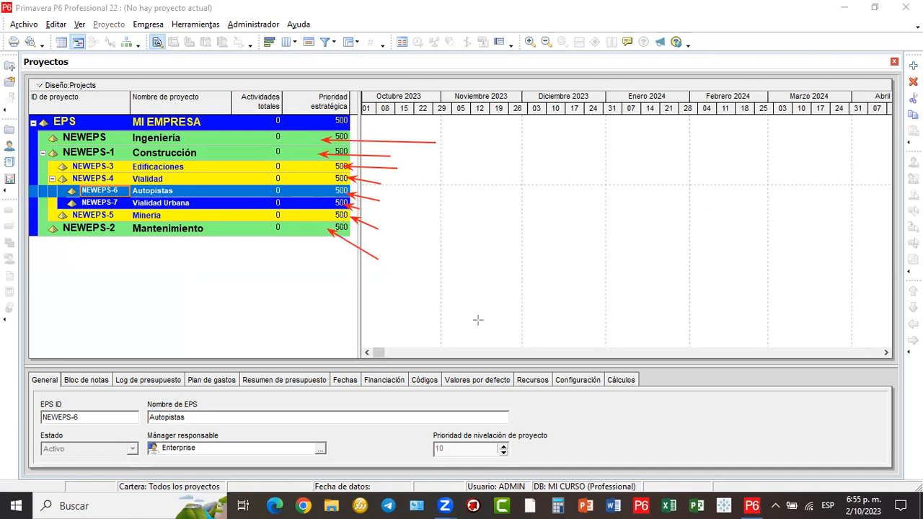
{"action": "key", "text": "e"}
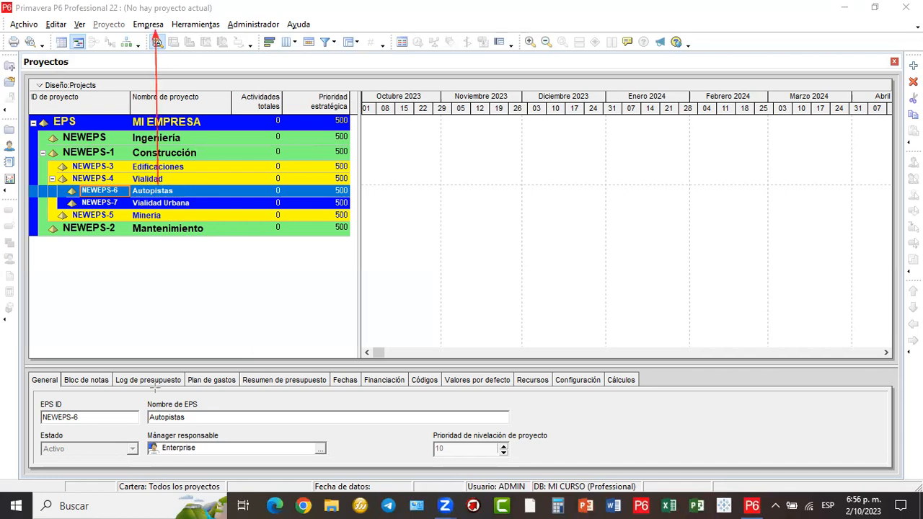
{"action": "left_click", "coordinate": [151, 25]}
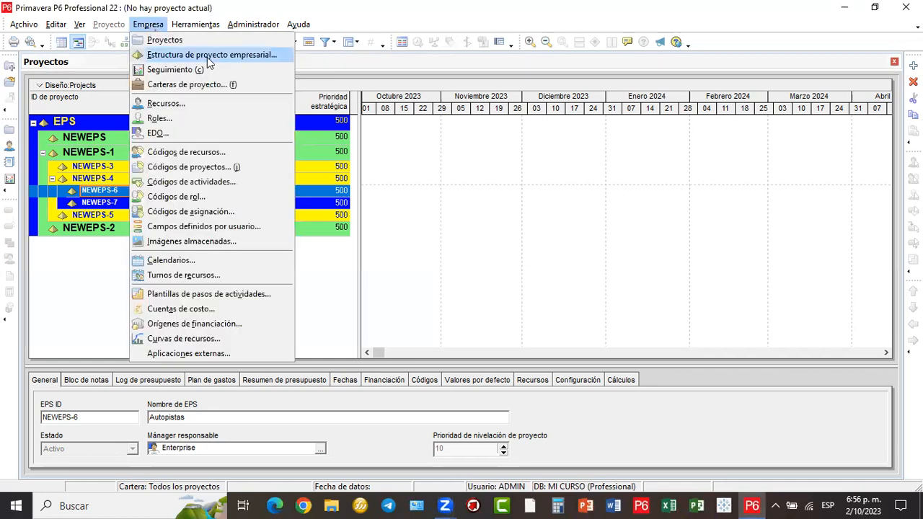
{"action": "left_click", "coordinate": [207, 62]}
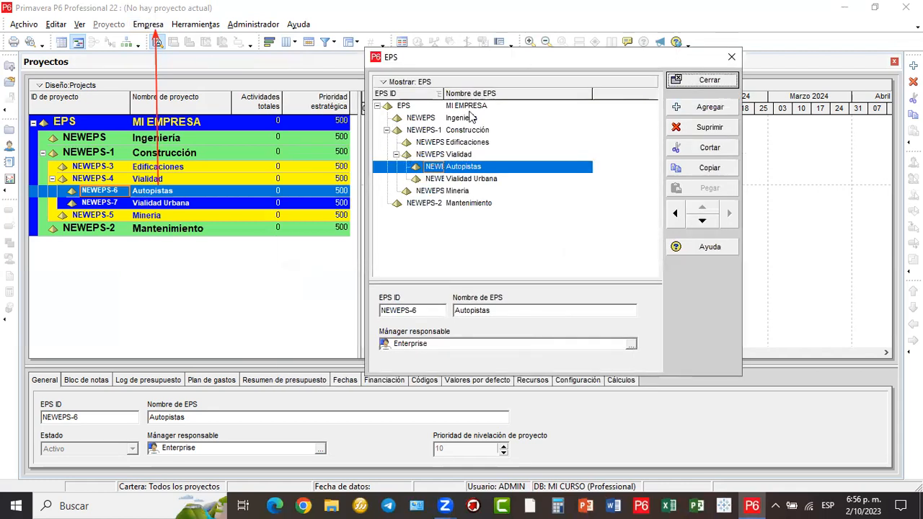
{"action": "left_click_drag", "start_coordinate": [444, 94], "coordinate": [424, 93]}
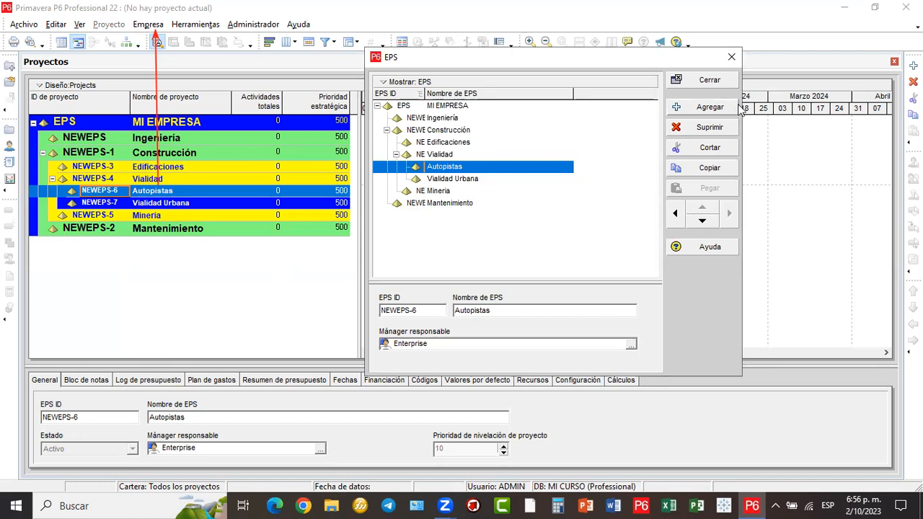
{"action": "left_click", "coordinate": [709, 80]}
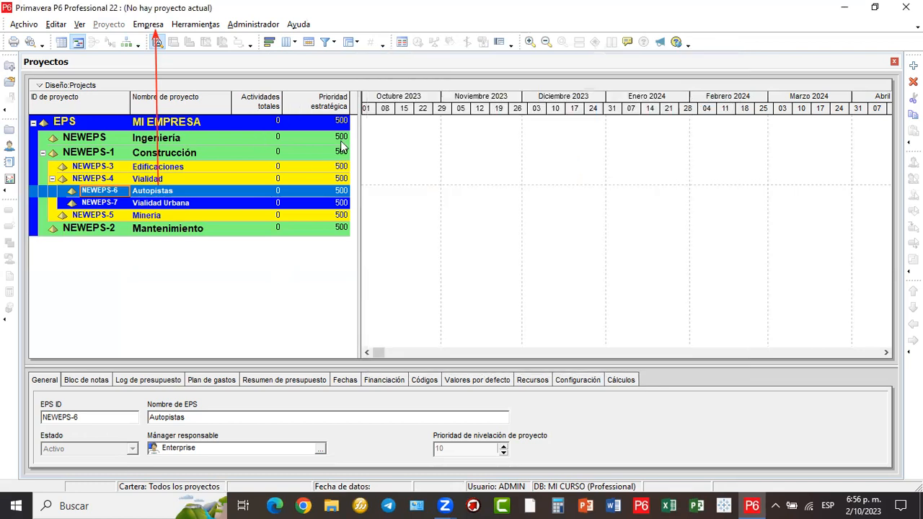
{"action": "left_click_drag", "start_coordinate": [465, 139], "coordinate": [497, 146]}
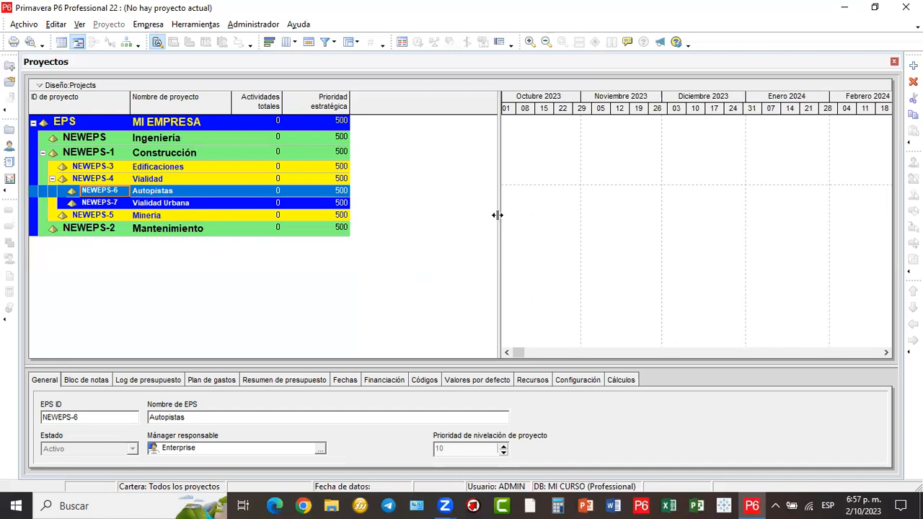
{"action": "left_click_drag", "start_coordinate": [362, 231], "coordinate": [360, 231]}
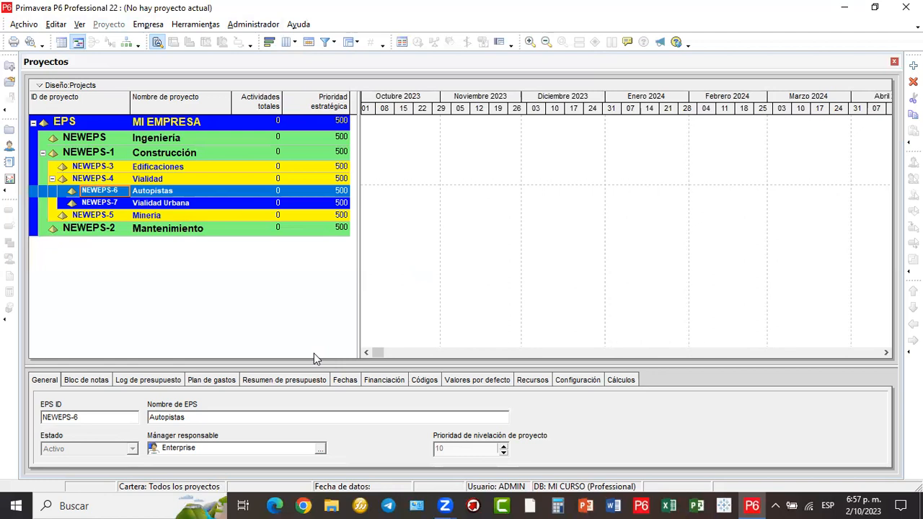
{"action": "left_click_drag", "start_coordinate": [600, 214], "coordinate": [600, 214]}
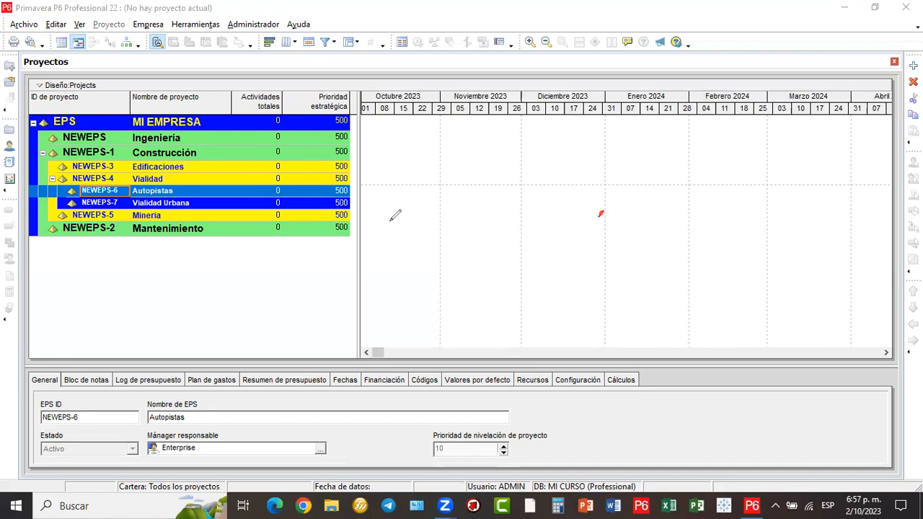
{"action": "mouse_move", "coordinate": [376, 222]}
{"action": "left_mouse_down"}
{"action": "mouse_move", "coordinate": [736, 38]}
{"action": "mouse_move", "coordinate": [736, 50]}
{"action": "left_mouse_up"}
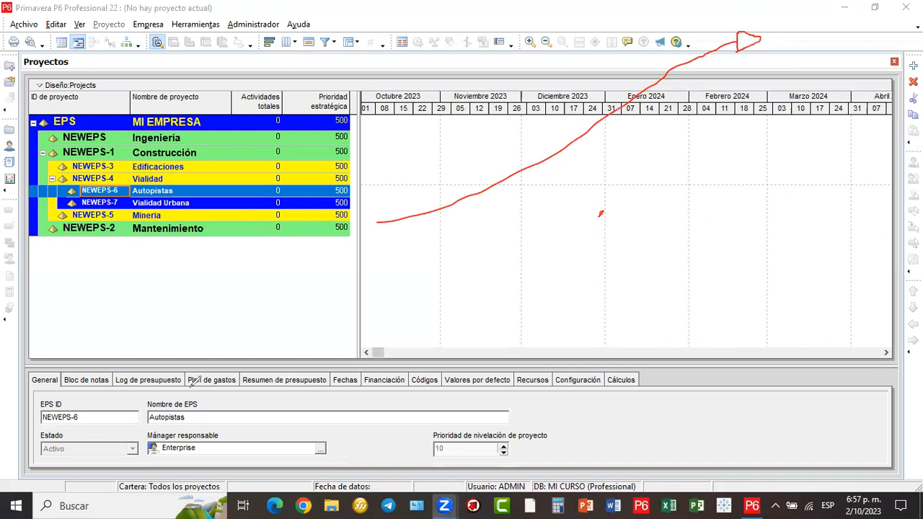
{"action": "left_click", "coordinate": [894, 62]}
{"action": "left_click", "coordinate": [894, 63]}
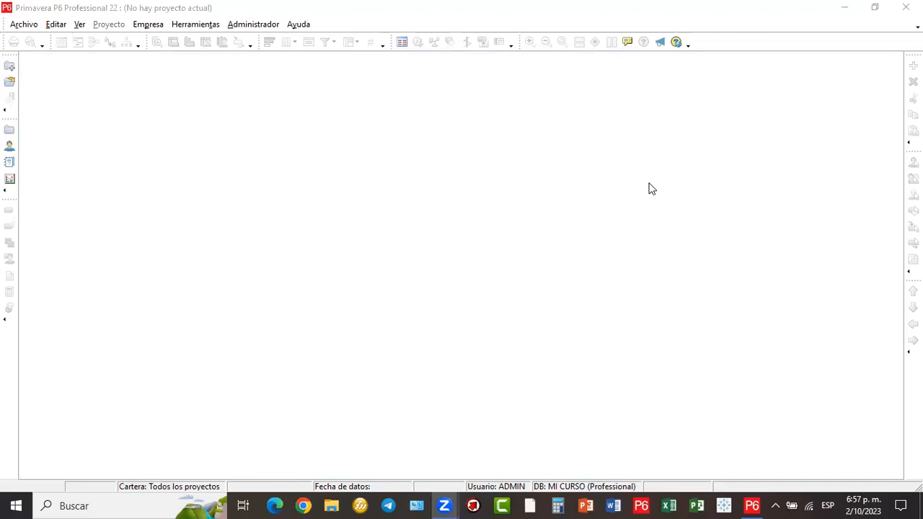
{"action": "left_click", "coordinate": [147, 25]}
{"action": "left_click", "coordinate": [167, 37]}
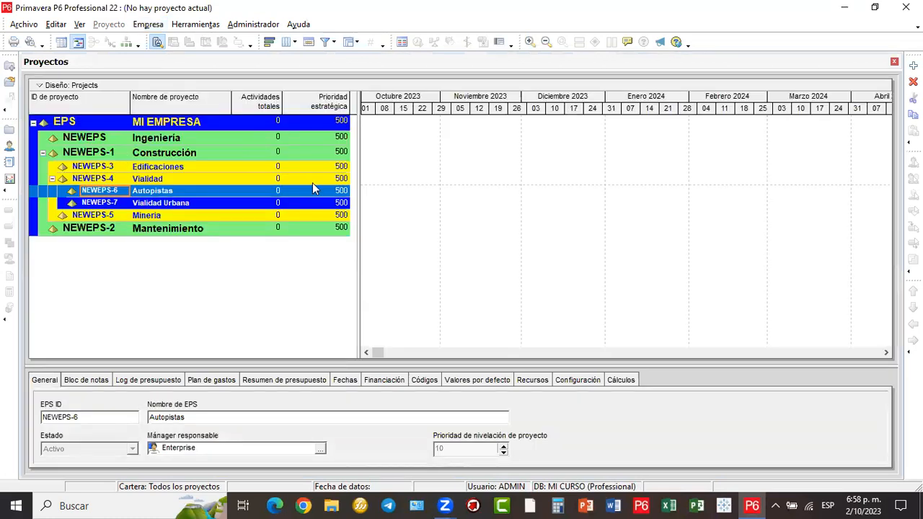
- Sketch a loop over the timeline and underline the sketched label
{"action": "left_click_drag", "start_coordinate": [354, 155], "coordinate": [349, 155]}
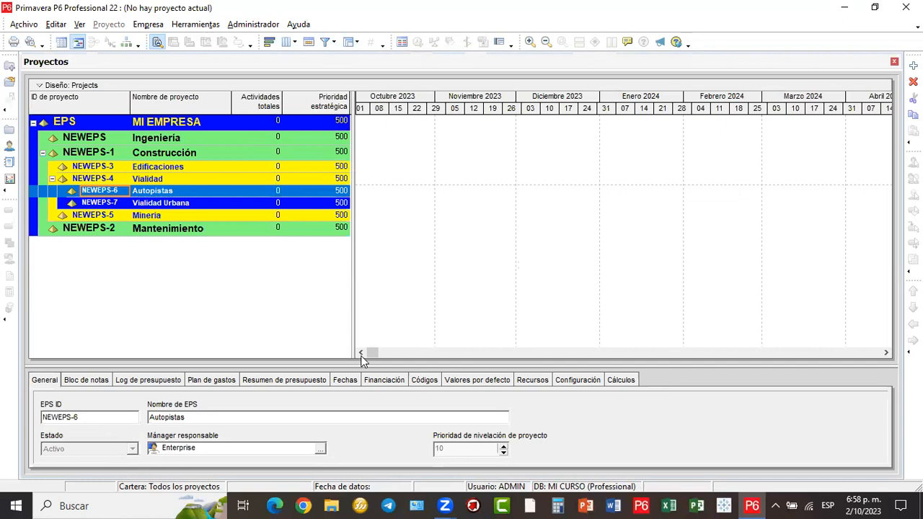
{"action": "mouse_move", "coordinate": [559, 127]}
{"action": "left_mouse_down"}
{"action": "mouse_move", "coordinate": [540, 138]}
{"action": "mouse_move", "coordinate": [579, 137]}
{"action": "mouse_move", "coordinate": [591, 155]}
{"action": "mouse_move", "coordinate": [592, 141]}
{"action": "mouse_move", "coordinate": [605, 138]}
{"action": "mouse_move", "coordinate": [609, 148]}
{"action": "mouse_move", "coordinate": [592, 156]}
{"action": "mouse_move", "coordinate": [628, 127]}
{"action": "mouse_move", "coordinate": [614, 153]}
{"action": "left_mouse_up"}
{"action": "left_click_drag", "start_coordinate": [556, 170], "coordinate": [652, 168]}
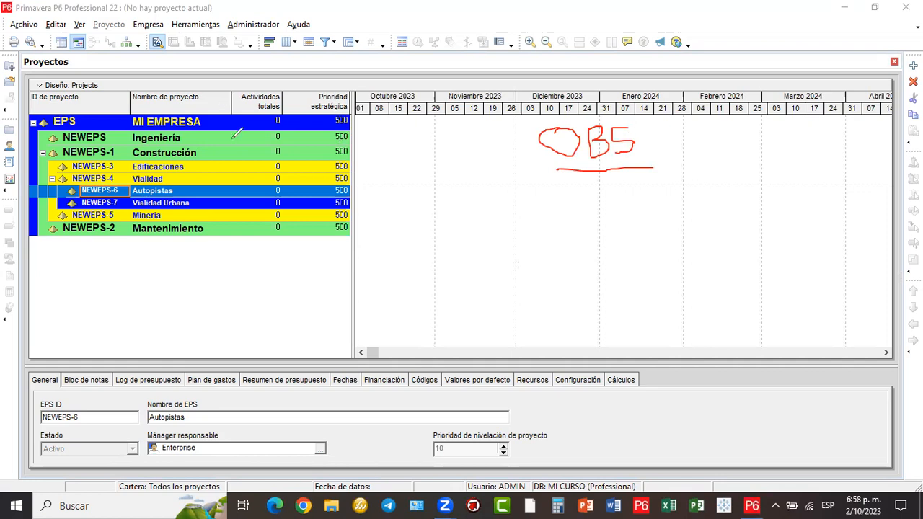
- Tick Ingeniería and Edificaciones, box the OBS note, then clear all drawings
{"action": "left_click_drag", "start_coordinate": [213, 136], "coordinate": [234, 124]}
{"action": "left_click_drag", "start_coordinate": [212, 165], "coordinate": [247, 149]}
{"action": "mouse_move", "coordinate": [534, 108]}
{"action": "left_mouse_down"}
{"action": "mouse_move", "coordinate": [639, 110]}
{"action": "mouse_move", "coordinate": [663, 153]}
{"action": "mouse_move", "coordinate": [546, 176]}
{"action": "mouse_move", "coordinate": [528, 106]}
{"action": "left_mouse_up"}
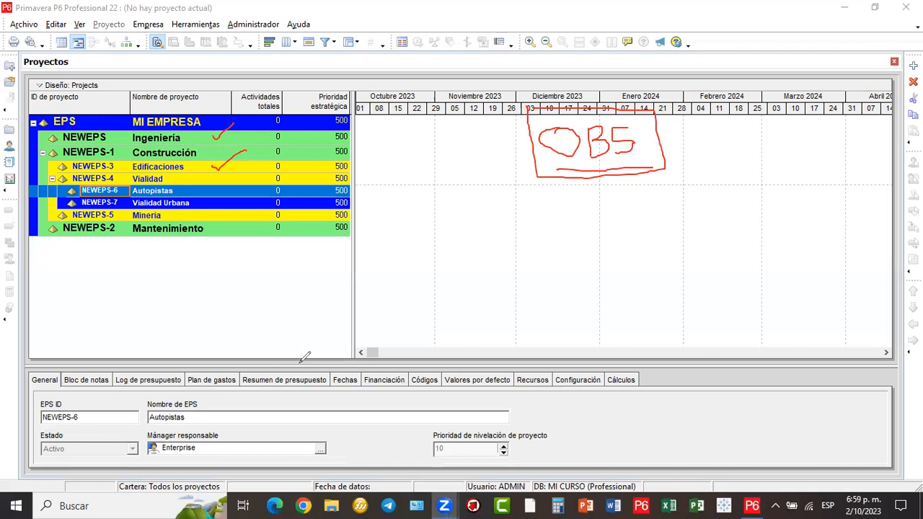
{"action": "left_click", "coordinate": [510, 282]}
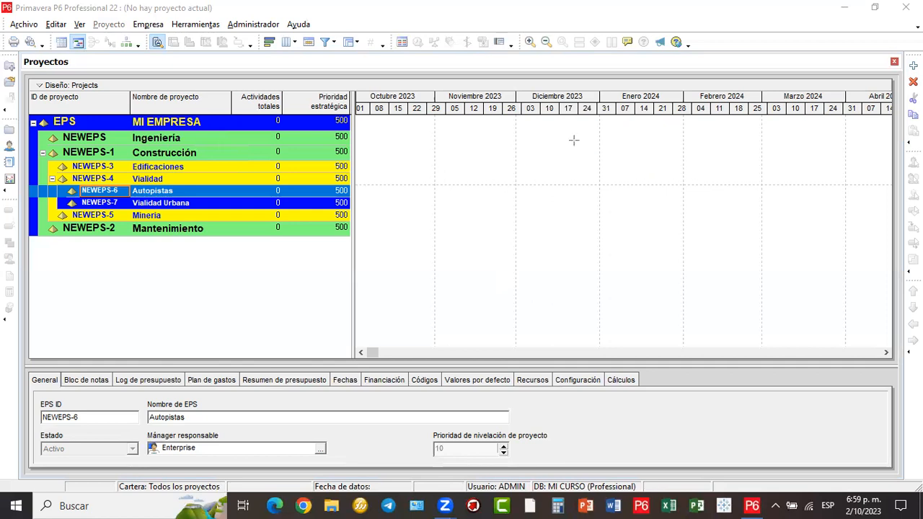
- Sketch a top box and four lower boxes over the timescale, joined by connector lines
{"action": "left_click_drag", "start_coordinate": [565, 130], "coordinate": [631, 158]}
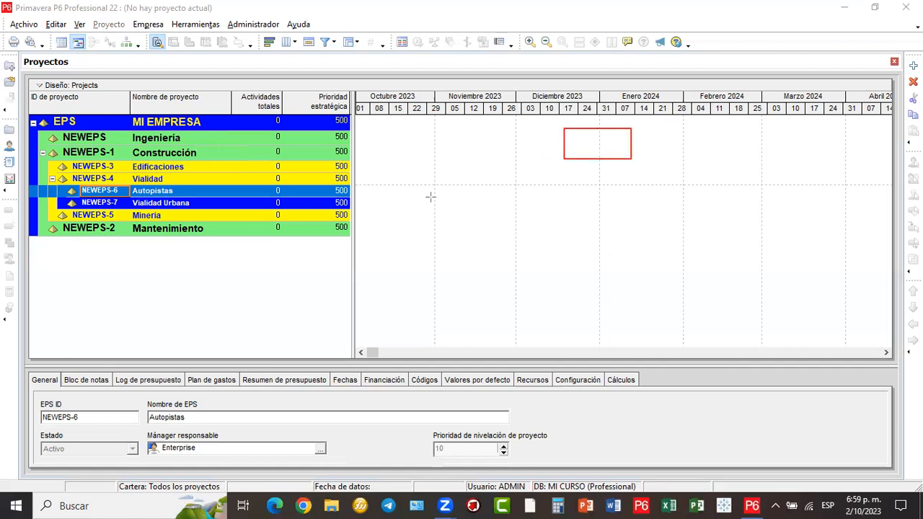
{"action": "mouse_move", "coordinate": [395, 195]}
{"action": "left_mouse_down"}
{"action": "mouse_move", "coordinate": [459, 224]}
{"action": "mouse_move", "coordinate": [547, 234]}
{"action": "left_mouse_up"}
{"action": "left_click_drag", "start_coordinate": [550, 193], "coordinate": [605, 223]}
{"action": "left_click_drag", "start_coordinate": [625, 193], "coordinate": [681, 225]}
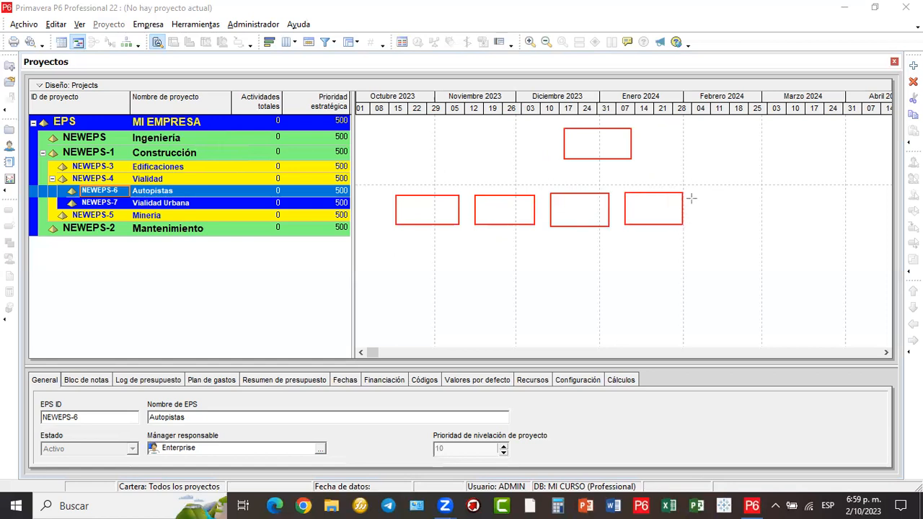
{"action": "left_click_drag", "start_coordinate": [691, 193], "coordinate": [760, 224]}
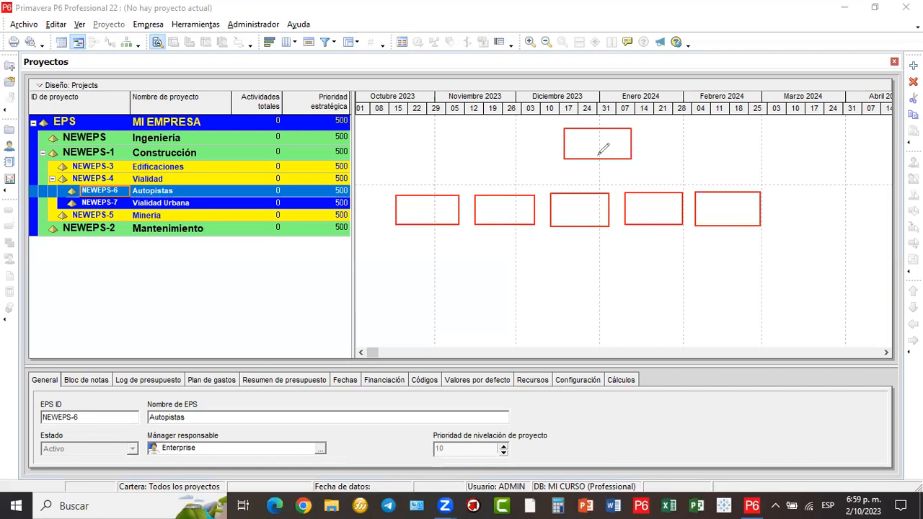
{"action": "mouse_move", "coordinate": [597, 154]}
{"action": "left_mouse_down"}
{"action": "mouse_move", "coordinate": [431, 177]}
{"action": "mouse_move", "coordinate": [436, 189]}
{"action": "left_mouse_up"}
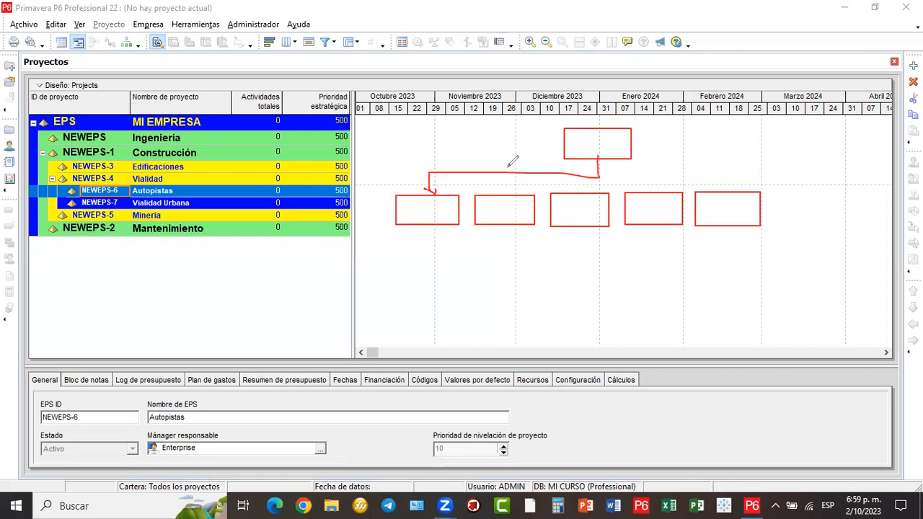
{"action": "left_click_drag", "start_coordinate": [499, 173], "coordinate": [500, 188]}
{"action": "mouse_move", "coordinate": [598, 173]}
{"action": "left_mouse_down"}
{"action": "mouse_move", "coordinate": [597, 193]}
{"action": "mouse_move", "coordinate": [598, 175]}
{"action": "mouse_move", "coordinate": [743, 174]}
{"action": "left_mouse_up"}
{"action": "mouse_move", "coordinate": [743, 173]}
{"action": "left_mouse_down"}
{"action": "mouse_move", "coordinate": [744, 191]}
{"action": "mouse_move", "coordinate": [747, 183]}
{"action": "mouse_move", "coordinate": [736, 184]}
{"action": "left_mouse_up"}
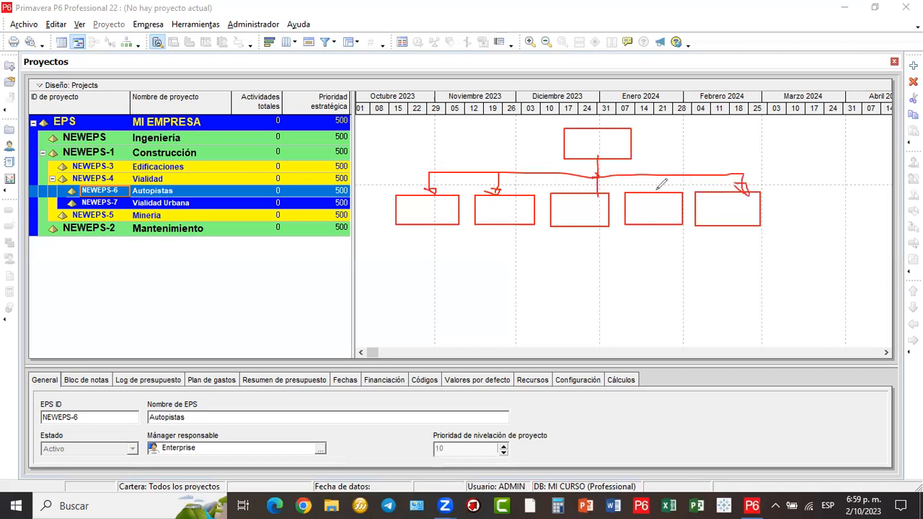
{"action": "mouse_move", "coordinate": [655, 174]}
{"action": "left_mouse_down"}
{"action": "mouse_move", "coordinate": [655, 191]}
{"action": "mouse_move", "coordinate": [660, 184]}
{"action": "mouse_move", "coordinate": [647, 185]}
{"action": "left_mouse_up"}
- Circle the chart, point it at the EPS rows, write a boxed OBS label and arrow it to the menu bar
{"action": "mouse_move", "coordinate": [473, 107]}
{"action": "left_mouse_down"}
{"action": "mouse_move", "coordinate": [390, 242]}
{"action": "mouse_move", "coordinate": [563, 256]}
{"action": "mouse_move", "coordinate": [775, 225]}
{"action": "left_mouse_up"}
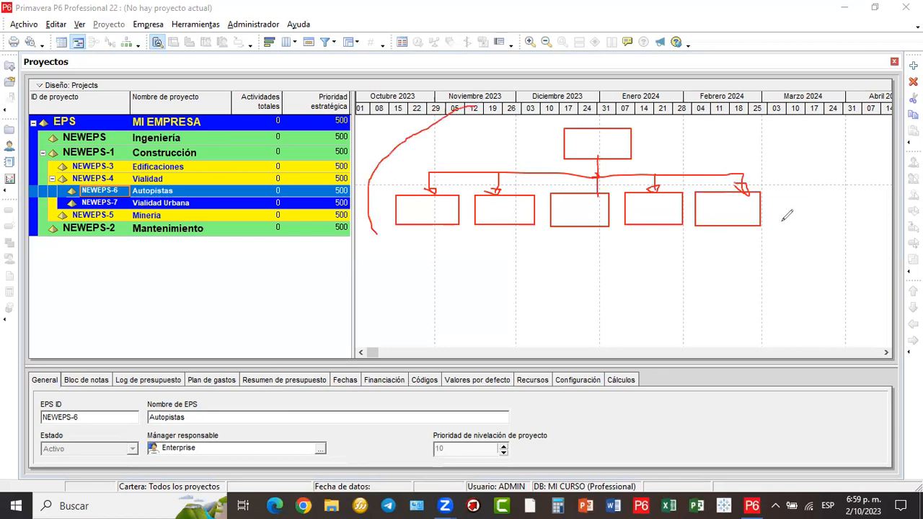
{"action": "mouse_move", "coordinate": [685, 154]}
{"action": "left_mouse_down"}
{"action": "mouse_move", "coordinate": [577, 92]}
{"action": "mouse_move", "coordinate": [544, 118]}
{"action": "mouse_move", "coordinate": [492, 102]}
{"action": "mouse_move", "coordinate": [502, 97]}
{"action": "left_mouse_up"}
{"action": "mouse_move", "coordinate": [575, 95]}
{"action": "left_mouse_down"}
{"action": "mouse_move", "coordinate": [504, 43]}
{"action": "mouse_move", "coordinate": [272, 177]}
{"action": "mouse_move", "coordinate": [268, 160]}
{"action": "mouse_move", "coordinate": [254, 182]}
{"action": "left_mouse_up"}
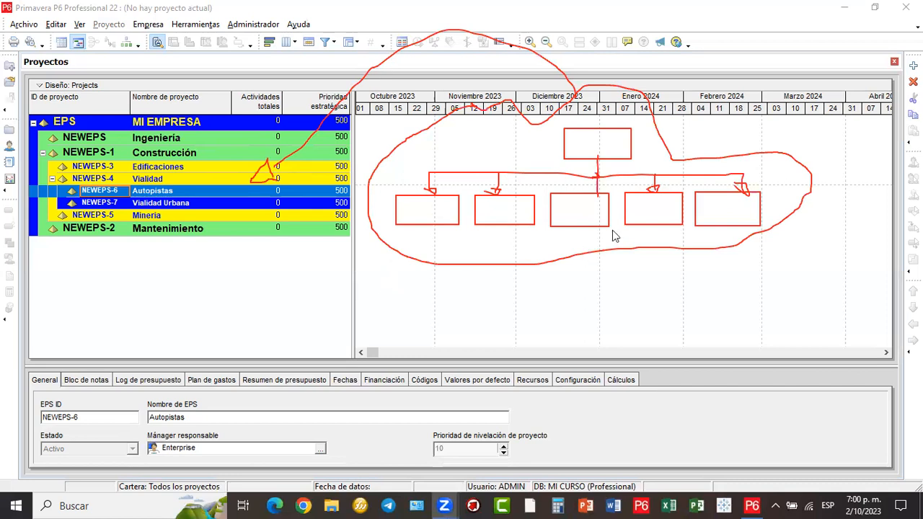
{"action": "mouse_move", "coordinate": [611, 276]}
{"action": "left_mouse_down"}
{"action": "mouse_move", "coordinate": [611, 303]}
{"action": "mouse_move", "coordinate": [623, 307]}
{"action": "mouse_move", "coordinate": [621, 289]}
{"action": "mouse_move", "coordinate": [622, 306]}
{"action": "left_mouse_up"}
{"action": "mouse_move", "coordinate": [658, 277]}
{"action": "left_mouse_down"}
{"action": "mouse_move", "coordinate": [652, 285]}
{"action": "mouse_move", "coordinate": [669, 292]}
{"action": "mouse_move", "coordinate": [659, 304]}
{"action": "left_mouse_up"}
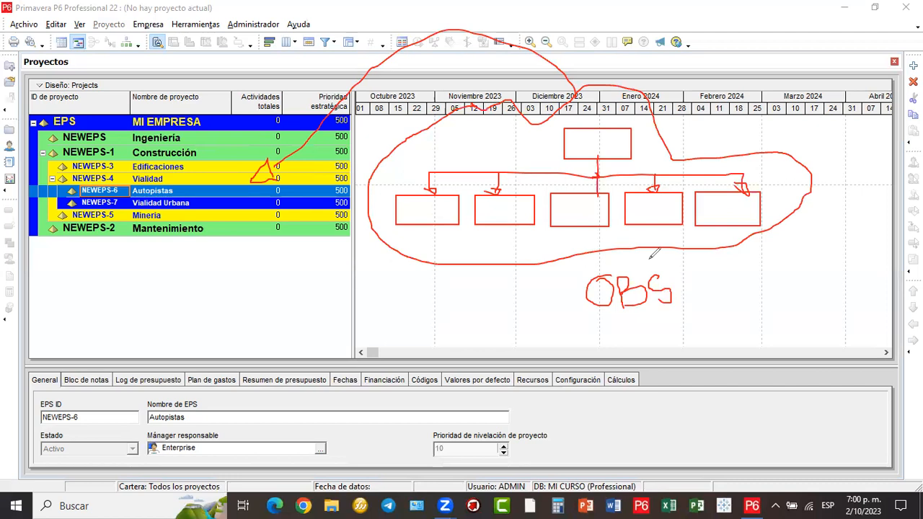
{"action": "left_click_drag", "start_coordinate": [578, 267], "coordinate": [594, 266]}
{"action": "mouse_move", "coordinate": [681, 314]}
{"action": "left_mouse_down"}
{"action": "mouse_move", "coordinate": [568, 322]}
{"action": "mouse_move", "coordinate": [581, 268]}
{"action": "left_mouse_up"}
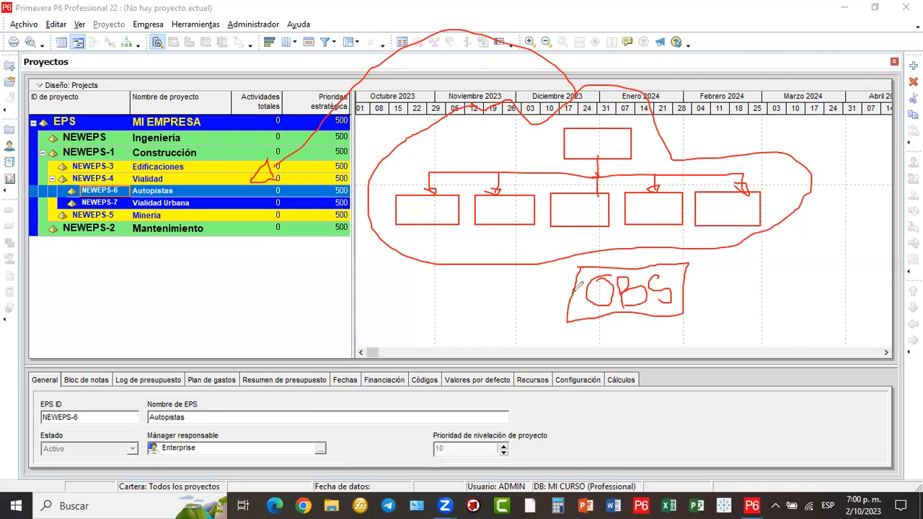
{"action": "mouse_move", "coordinate": [577, 287]}
{"action": "left_mouse_down"}
{"action": "mouse_move", "coordinate": [368, 308]}
{"action": "mouse_move", "coordinate": [198, 196]}
{"action": "mouse_move", "coordinate": [142, 33]}
{"action": "mouse_move", "coordinate": [155, 36]}
{"action": "mouse_move", "coordinate": [147, 41]}
{"action": "mouse_move", "coordinate": [157, 12]}
{"action": "mouse_move", "coordinate": [134, 16]}
{"action": "mouse_move", "coordinate": [157, 33]}
{"action": "left_mouse_up"}
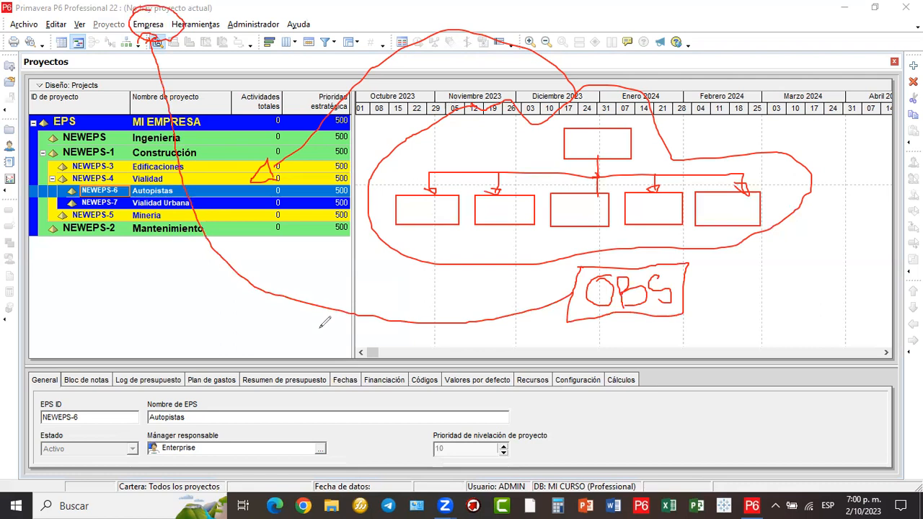
- Clear the sketches, outline the Empresa menu and open it
{"action": "left_click", "coordinate": [652, 369]}
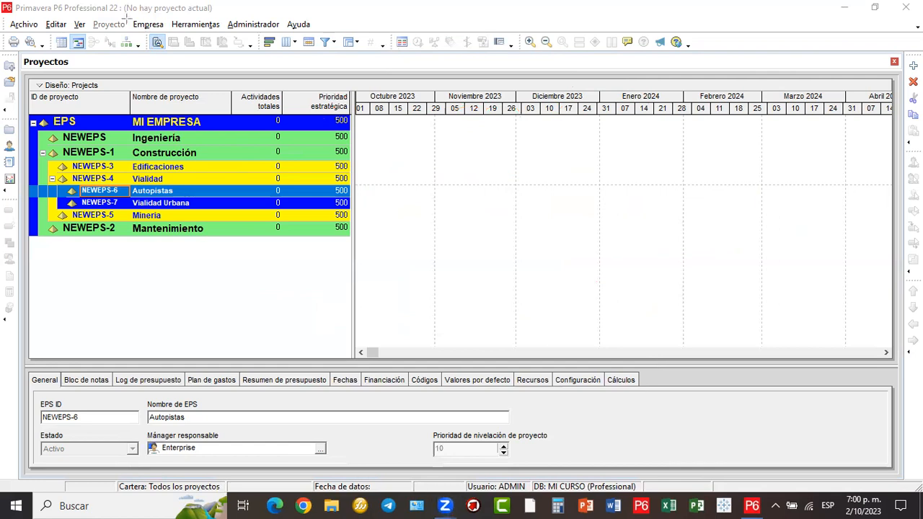
{"action": "left_click_drag", "start_coordinate": [127, 15], "coordinate": [177, 36]}
{"action": "left_click", "coordinate": [133, 26]}
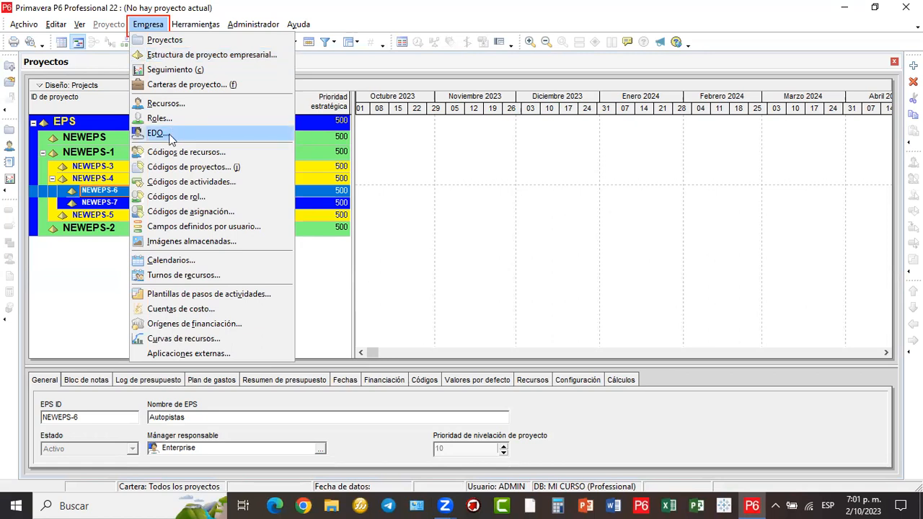
- Open Empresa > EDO, move and enlarge the OBS window, and point out the Enterprise element
{"action": "left_click", "coordinate": [159, 134]}
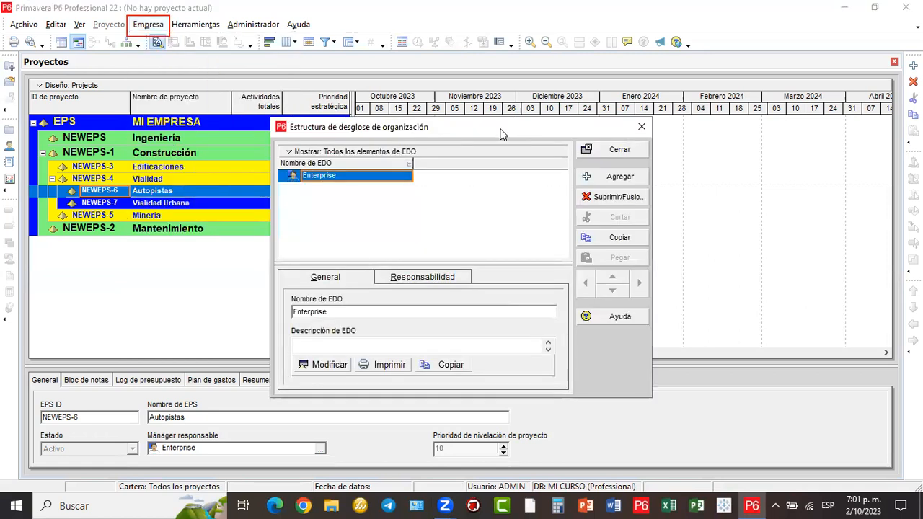
{"action": "left_click_drag", "start_coordinate": [502, 134], "coordinate": [562, 62]}
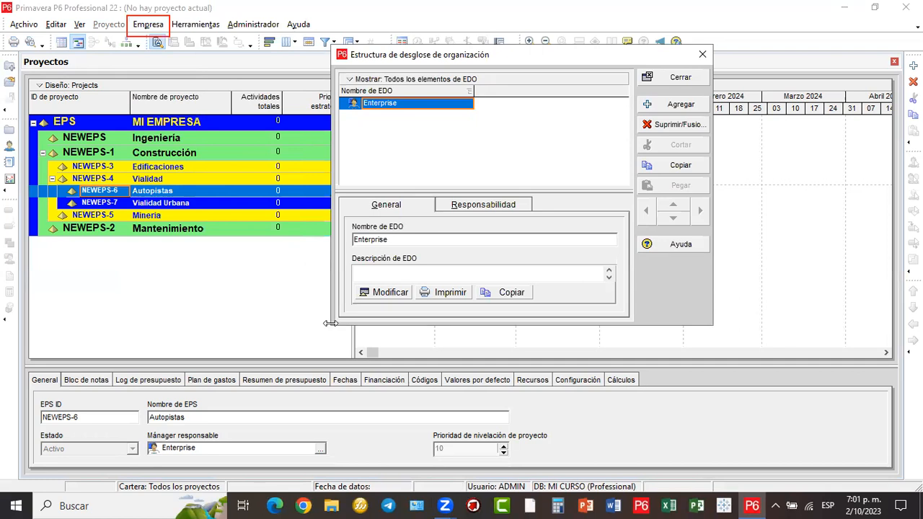
{"action": "left_click_drag", "start_coordinate": [330, 323], "coordinate": [145, 323]}
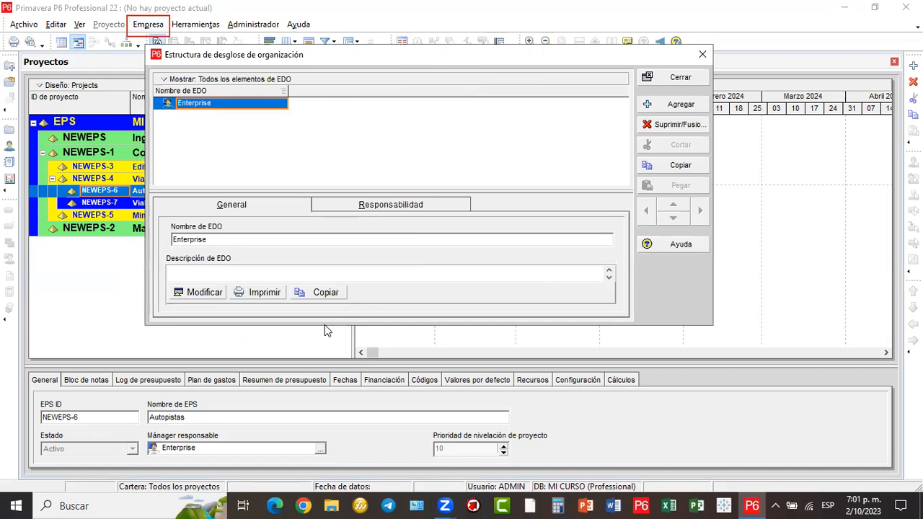
{"action": "left_click_drag", "start_coordinate": [325, 324], "coordinate": [324, 395]}
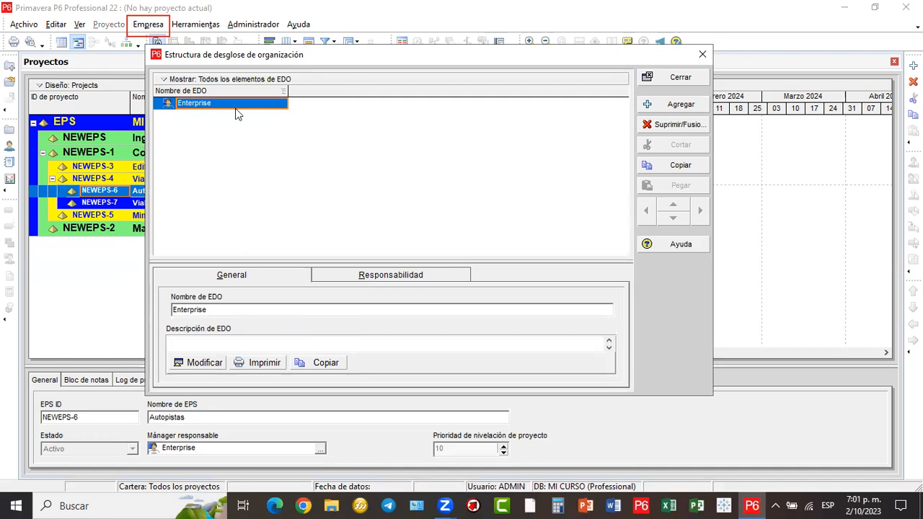
{"action": "left_click_drag", "start_coordinate": [201, 109], "coordinate": [208, 310]}
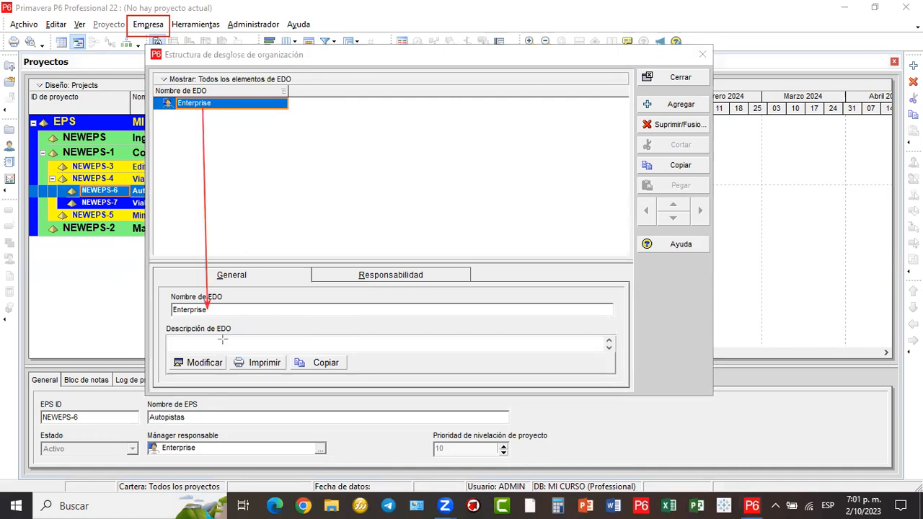
- Replace the root OBS name Enterprise with Mi Empresa
{"action": "left_click", "coordinate": [171, 312]}
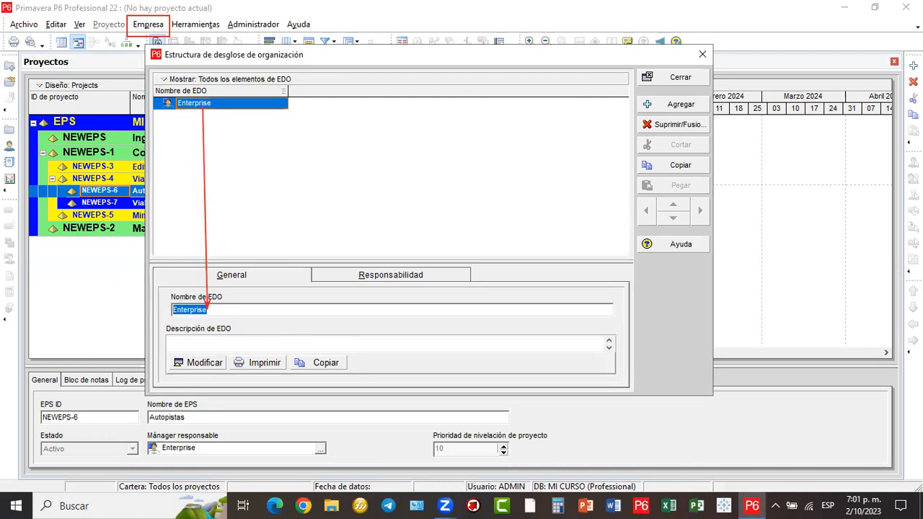
{"action": "type", "text": "Mi Empore"}
{"action": "key", "text": "BackSpace"}
{"action": "key", "text": "BackSpace"}
{"action": "key", "text": "BackSpace"}
{"action": "type", "text": "resa"}
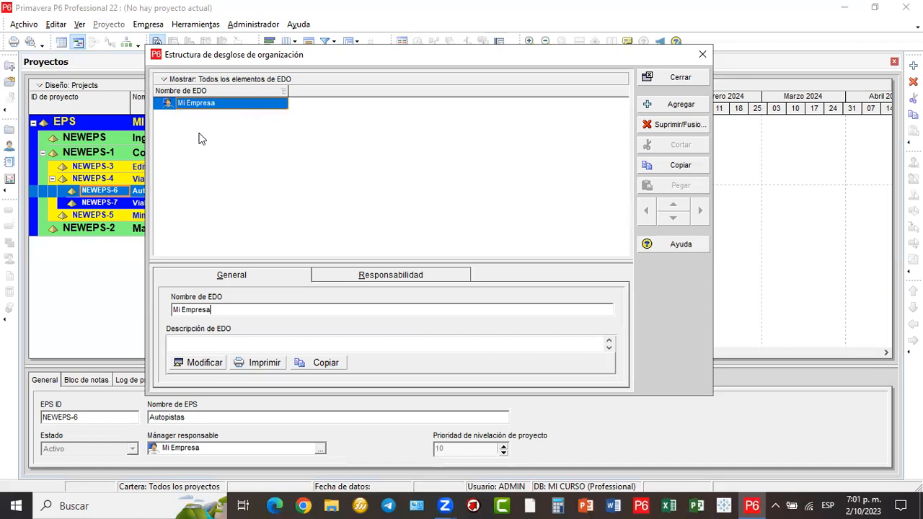
- Add Procura, RRHH and Proyectos as OBS elements under Mi Empresa
{"action": "left_click", "coordinate": [669, 107]}
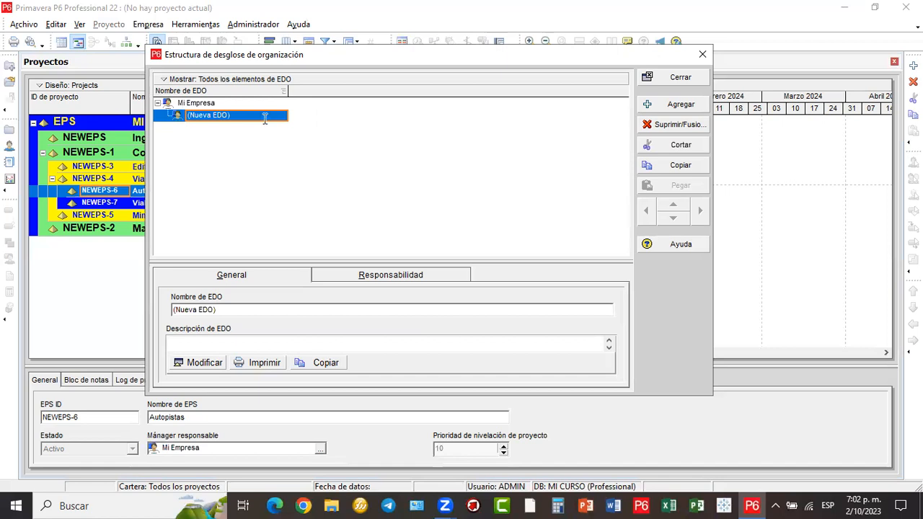
{"action": "left_click", "coordinate": [266, 116]}
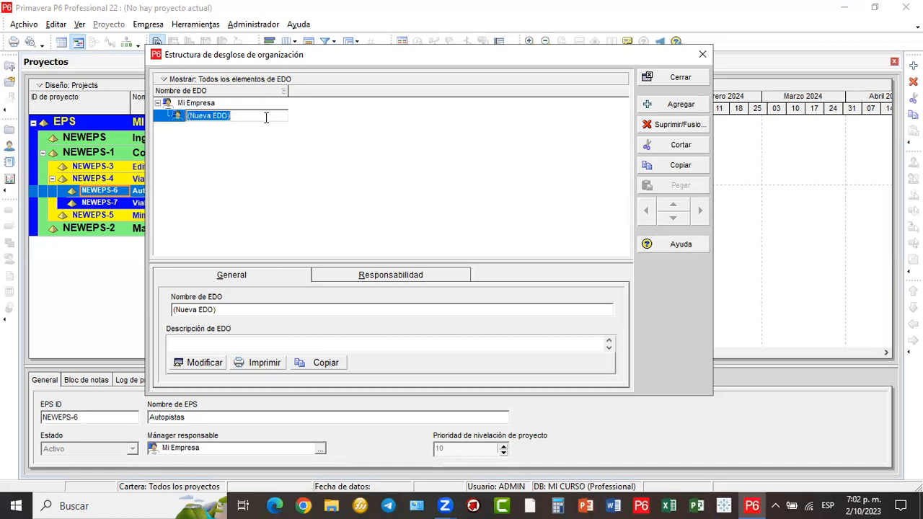
{"action": "type", "text": "Procura"}
{"action": "key", "text": "Return"}
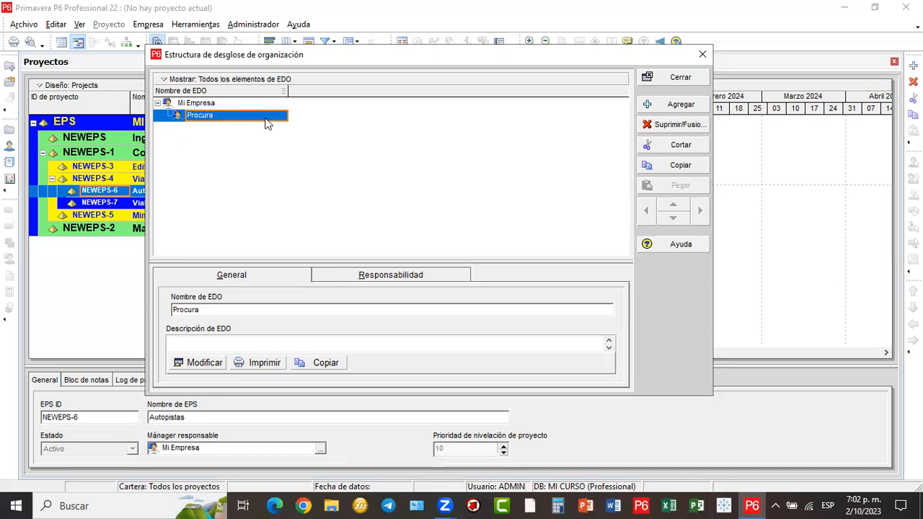
{"action": "left_click", "coordinate": [679, 105]}
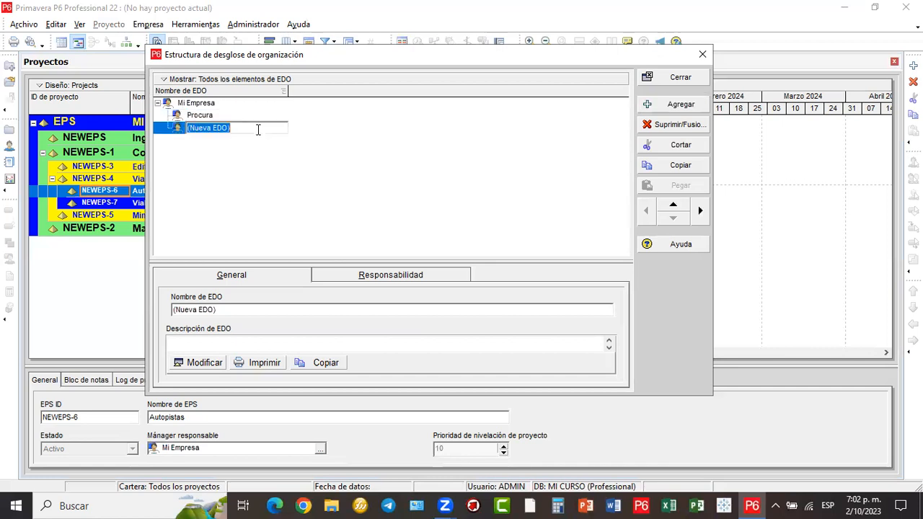
{"action": "type", "text": "RRHH"}
{"action": "key", "text": "Return"}
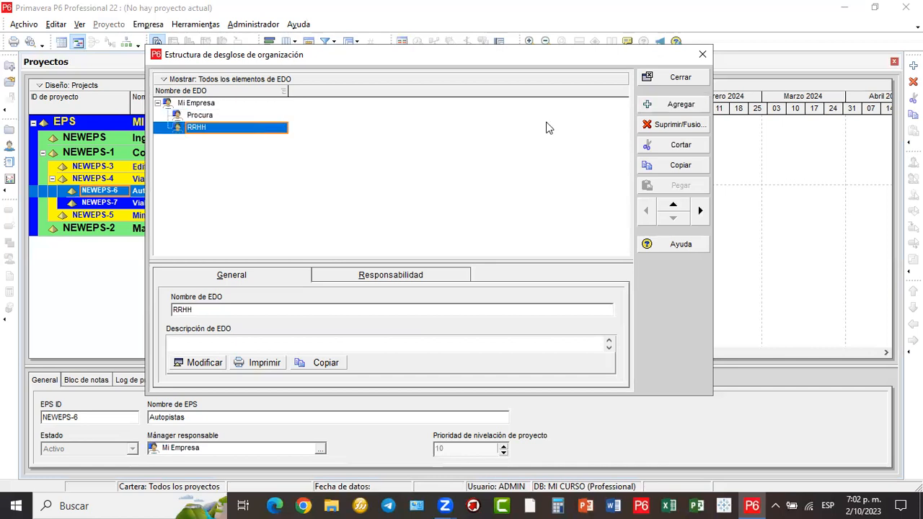
{"action": "left_click", "coordinate": [680, 107]}
{"action": "left_click", "coordinate": [257, 140]}
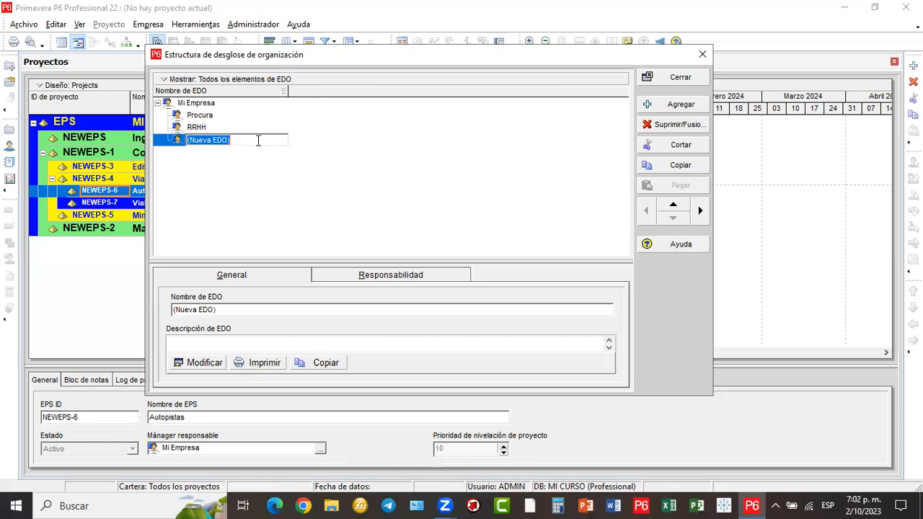
{"action": "type", "text": "Proyectos"}
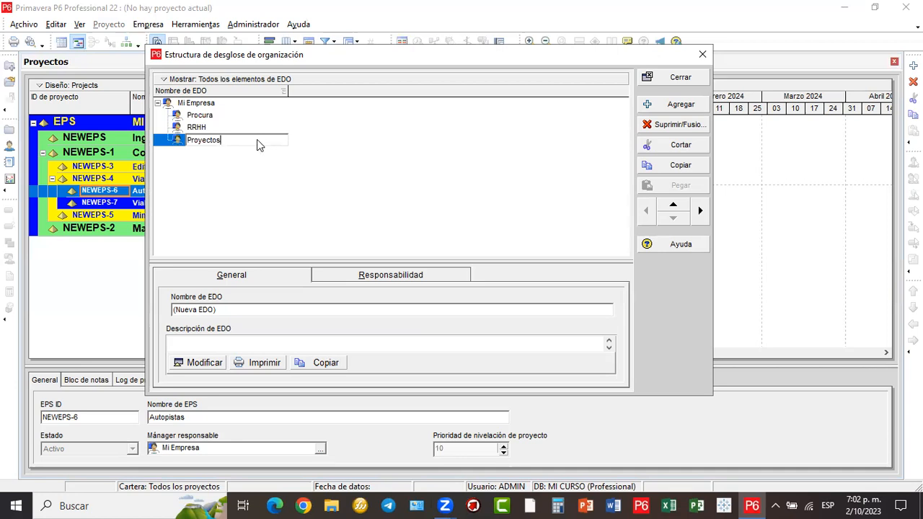
{"action": "key", "text": "Return"}
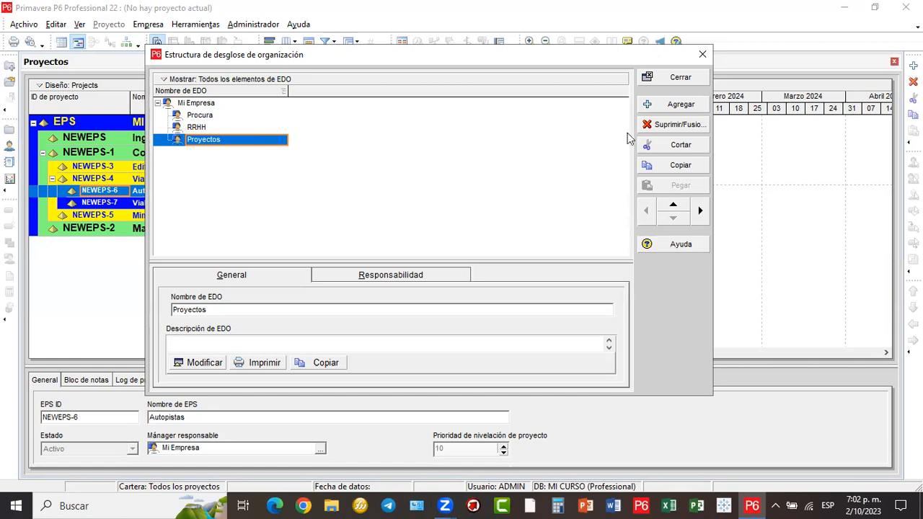
- Add an OBS element named Ingenieria as a child of Proyectos
{"action": "left_click", "coordinate": [646, 105]}
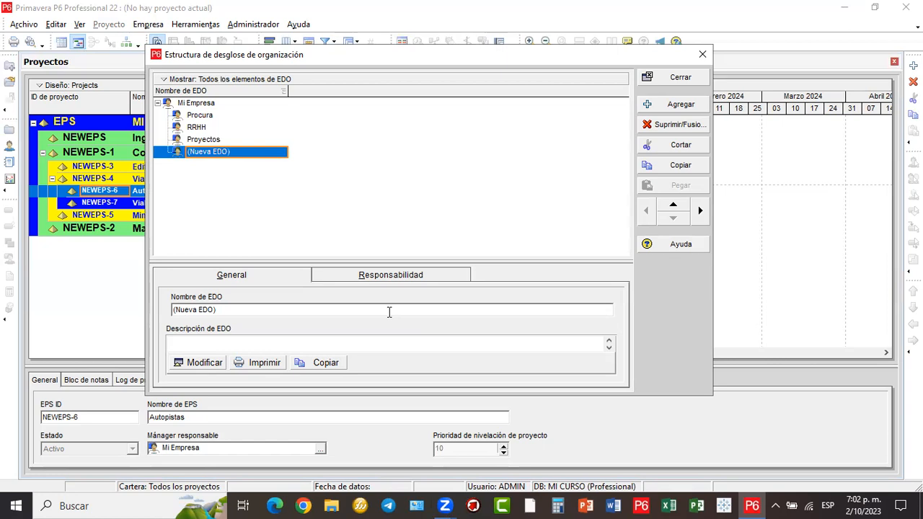
{"action": "left_click_drag", "start_coordinate": [266, 153], "coordinate": [698, 212]}
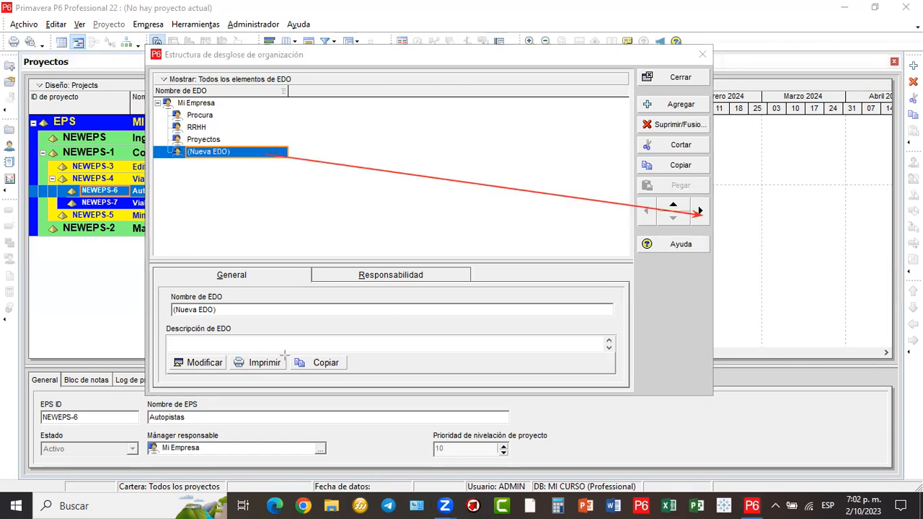
{"action": "left_click", "coordinate": [700, 211]}
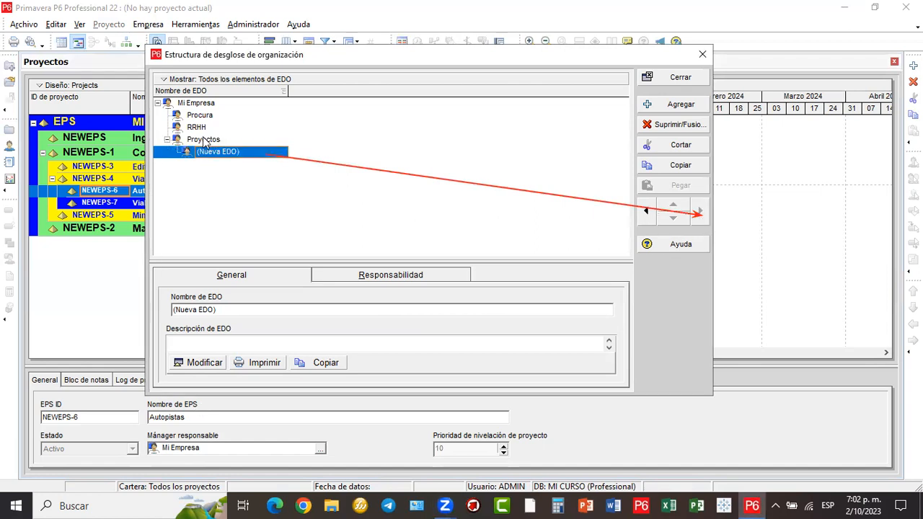
{"action": "left_click", "coordinate": [247, 150]}
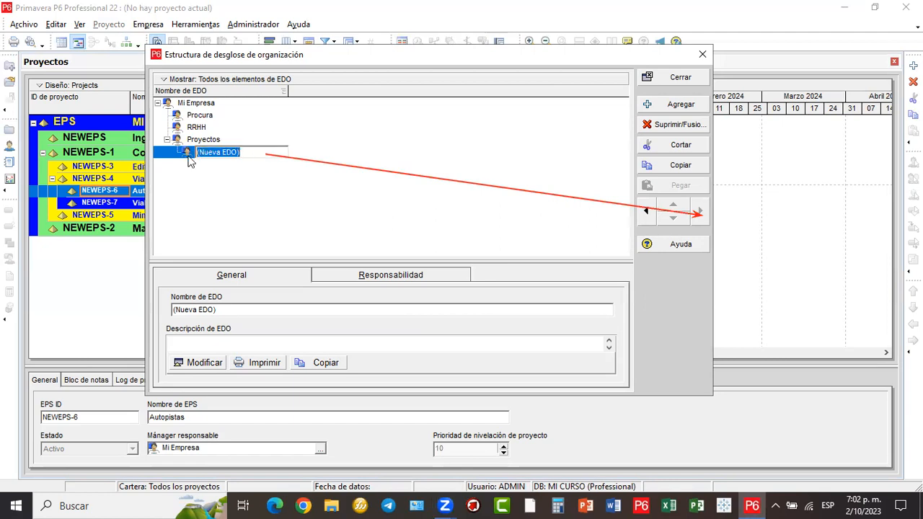
{"action": "type", "text": "INGE"}
{"action": "key", "text": "BackSpace"}
{"action": "key", "text": "BackSpace"}
{"action": "key", "text": "BackSpace"}
{"action": "key", "text": "BackSpace"}
{"action": "type", "text": "Ingen"}
{"action": "type", "text": "ieo"}
{"action": "key", "text": "BackSpace"}
{"action": "type", "text": "ria"}
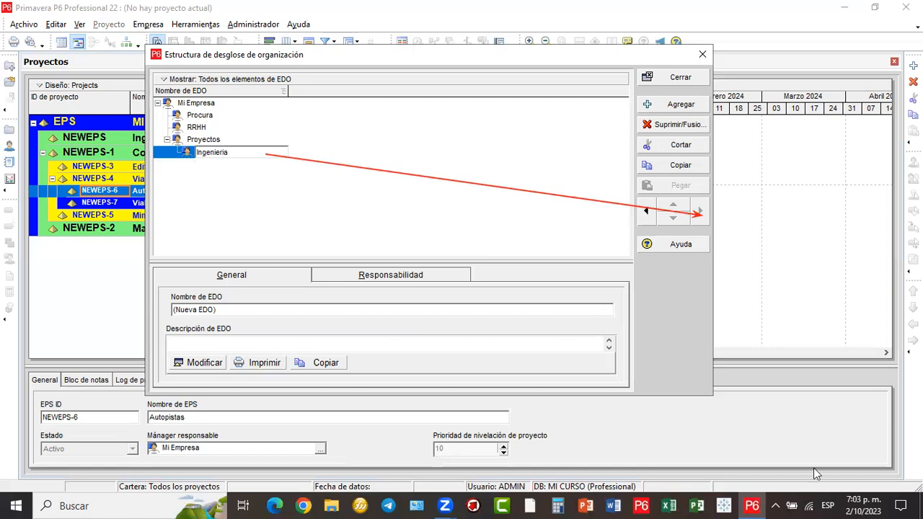
{"action": "key", "text": "Return"}
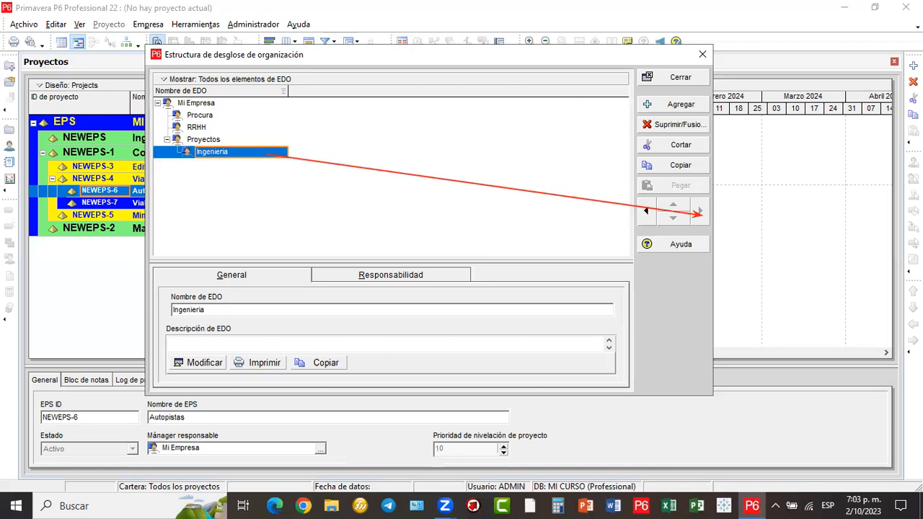
- Add Calculos and Proyectistas as OBS elements under Ingenieria
{"action": "left_click", "coordinate": [672, 106]}
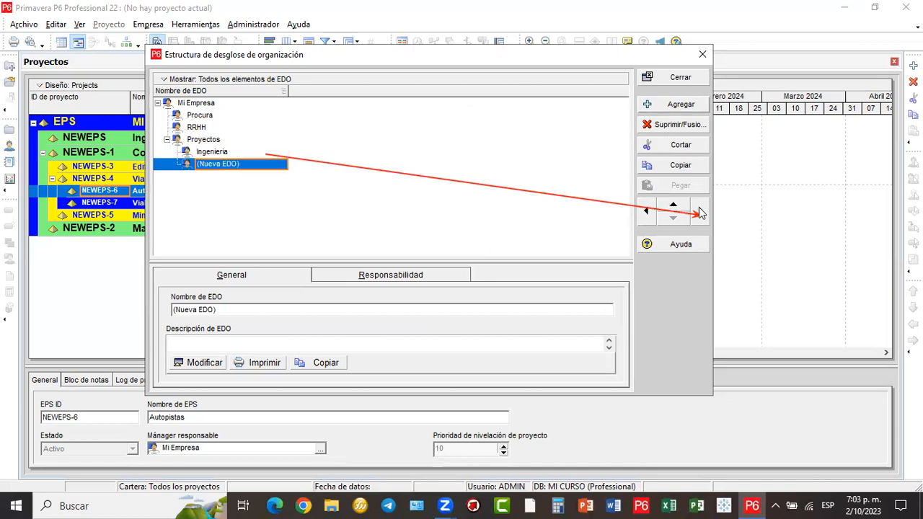
{"action": "left_click", "coordinate": [261, 166]}
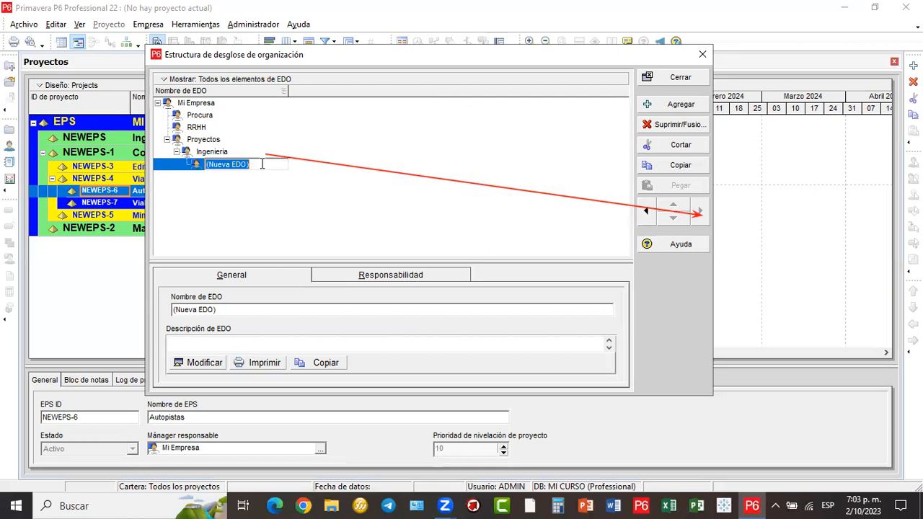
{"action": "type", "text": "Cal"}
{"action": "type", "text": "uc"}
{"action": "key", "text": "BackSpace"}
{"action": "key", "text": "BackSpace"}
{"action": "type", "text": "culos"}
{"action": "key", "text": "Return"}
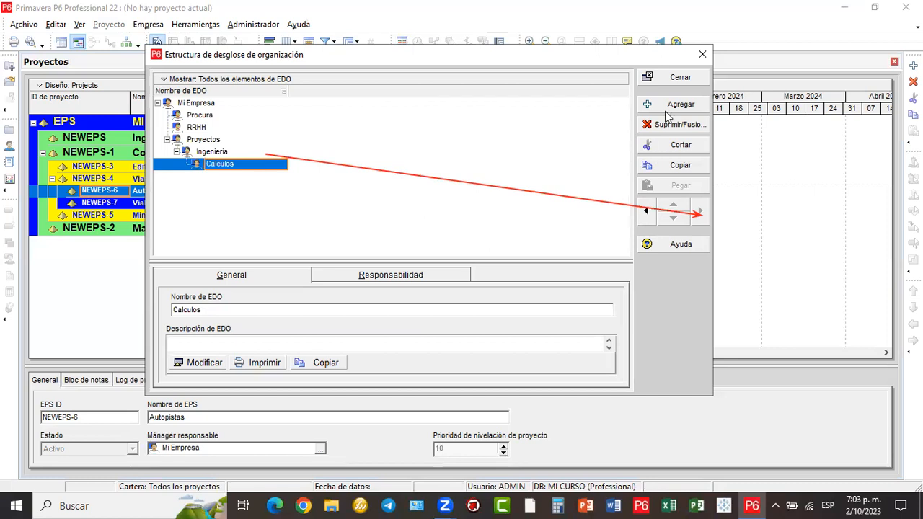
{"action": "key", "text": "Insert"}
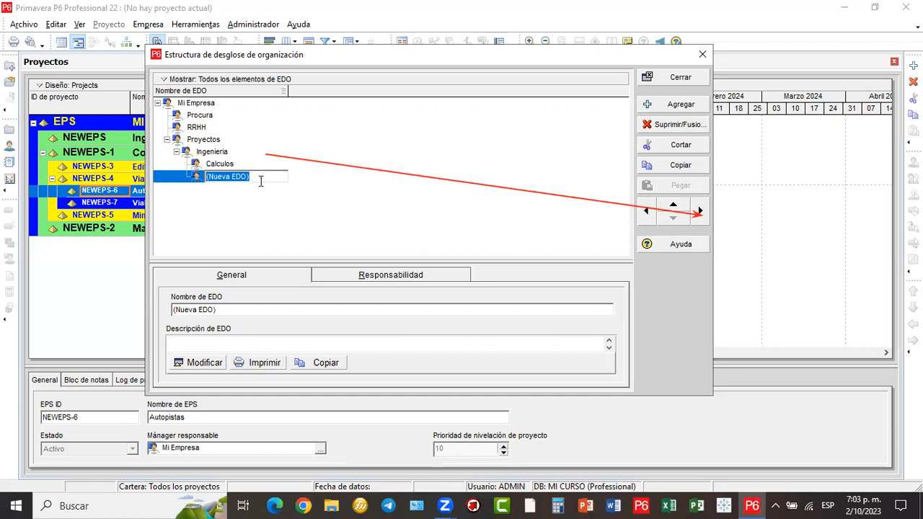
{"action": "type", "text": "P"}
{"action": "type", "text": "roye"}
{"action": "type", "text": "cto"}
{"action": "key", "text": "BackSpace"}
{"action": "type", "text": "ita"}
{"action": "key", "text": "BackSpace"}
{"action": "key", "text": "BackSpace"}
{"action": "type", "text": "stas"}
{"action": "key", "text": "Return"}
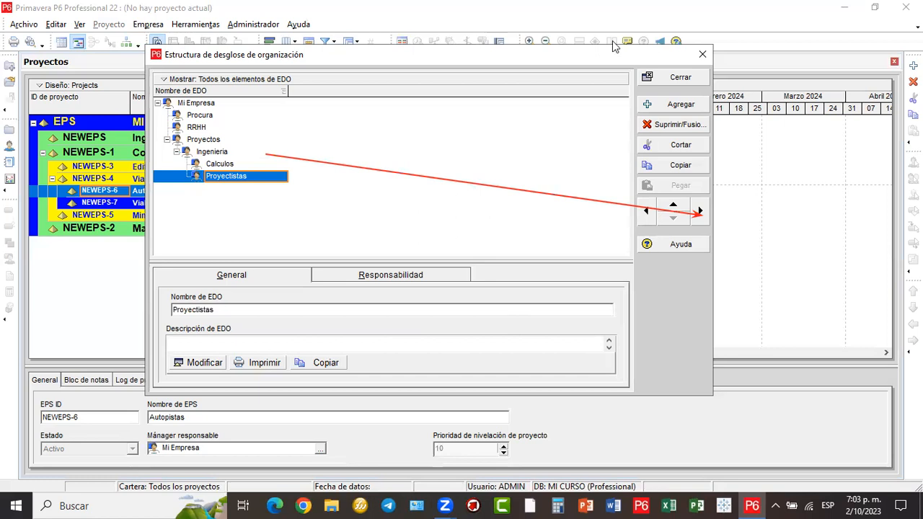
{"action": "left_click_drag", "start_coordinate": [625, 57], "coordinate": [668, 31]}
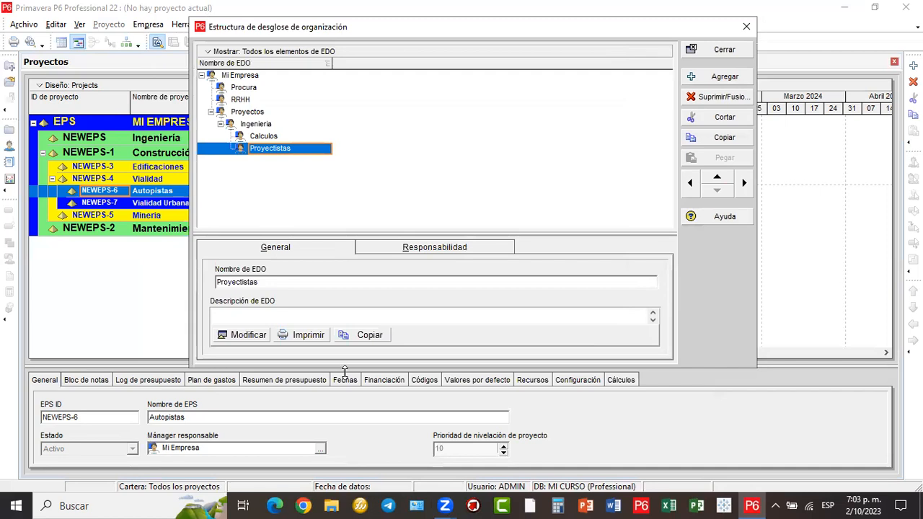
- Switch the OBS to Vista de gráfico and enlarge the window left, right and downward
{"action": "mouse_move", "coordinate": [192, 40]}
{"action": "left_mouse_down"}
{"action": "mouse_move", "coordinate": [277, 62]}
{"action": "mouse_move", "coordinate": [349, 62]}
{"action": "left_mouse_up"}
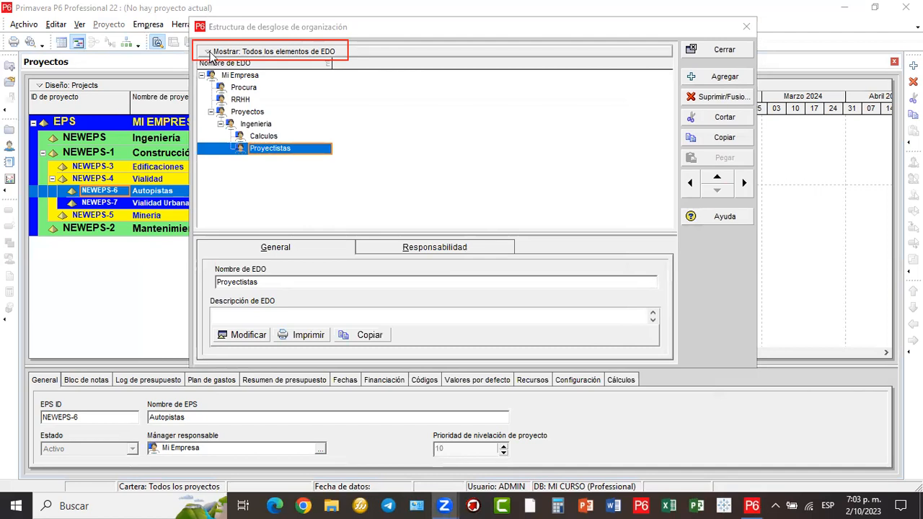
{"action": "left_click", "coordinate": [209, 54]}
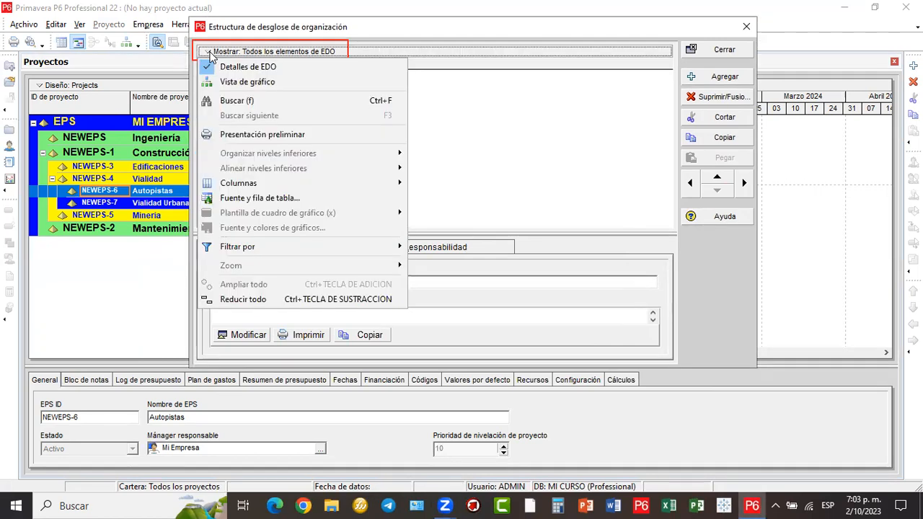
{"action": "left_click", "coordinate": [278, 86]}
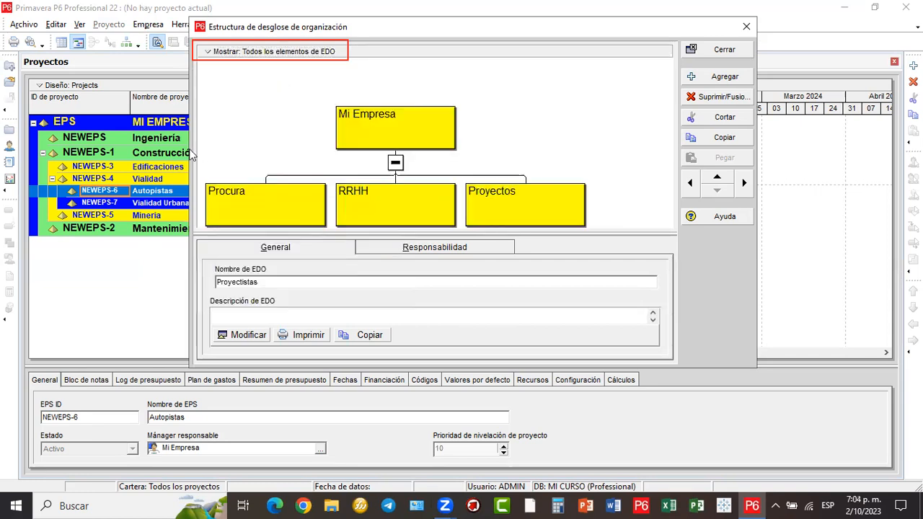
{"action": "left_click_drag", "start_coordinate": [187, 149], "coordinate": [50, 149]}
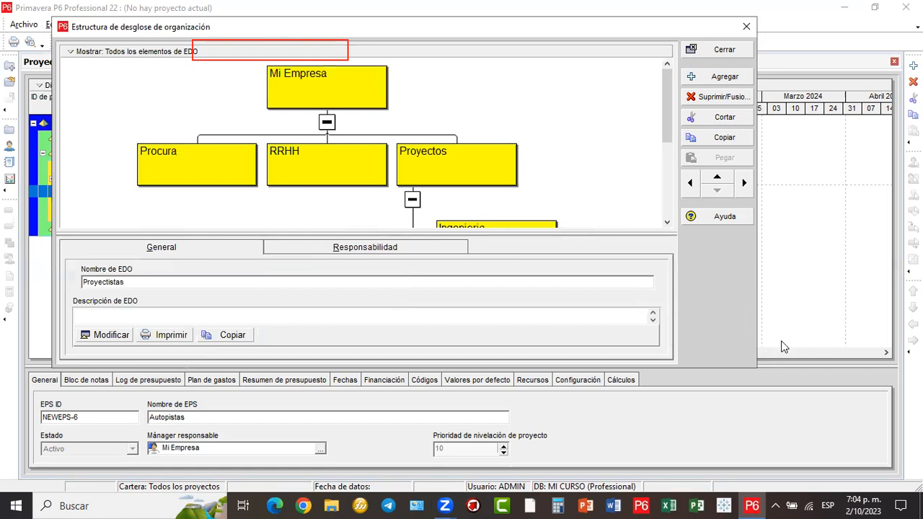
{"action": "left_click_drag", "start_coordinate": [757, 332], "coordinate": [880, 356]}
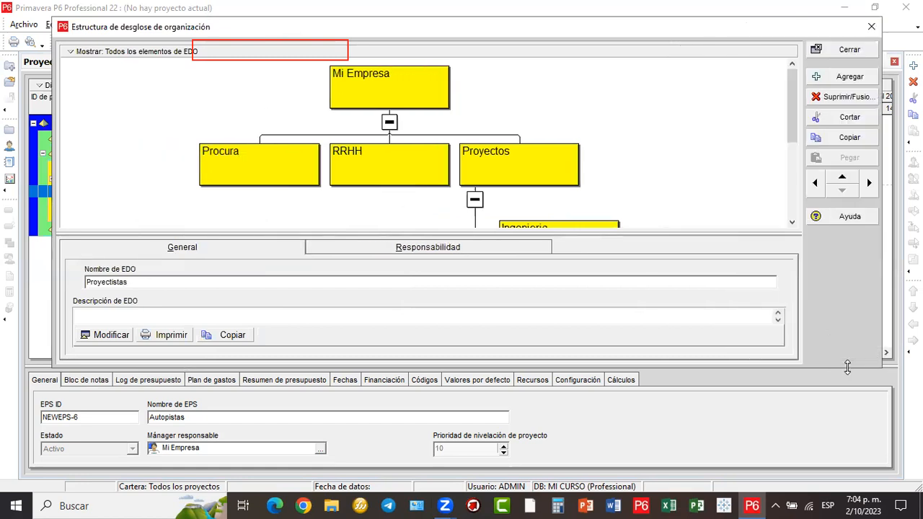
{"action": "left_click_drag", "start_coordinate": [847, 368], "coordinate": [847, 421]}
- Scroll through the OBS chart boxes and sketch an arrow to the view options
{"action": "scroll", "coordinate": [360, 235], "scroll_direction": "down", "scroll_amount": 3}
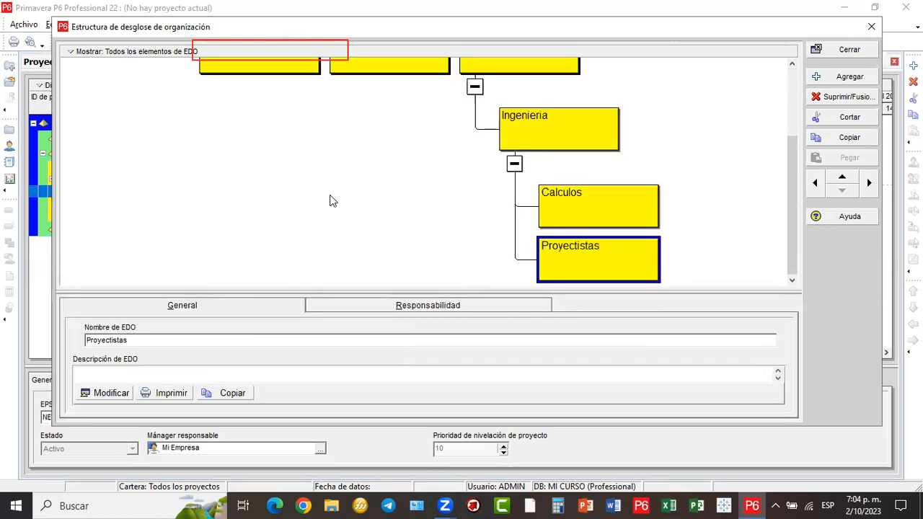
{"action": "left_click", "coordinate": [333, 203]}
{"action": "left_click_drag", "start_coordinate": [793, 173], "coordinate": [793, 96]}
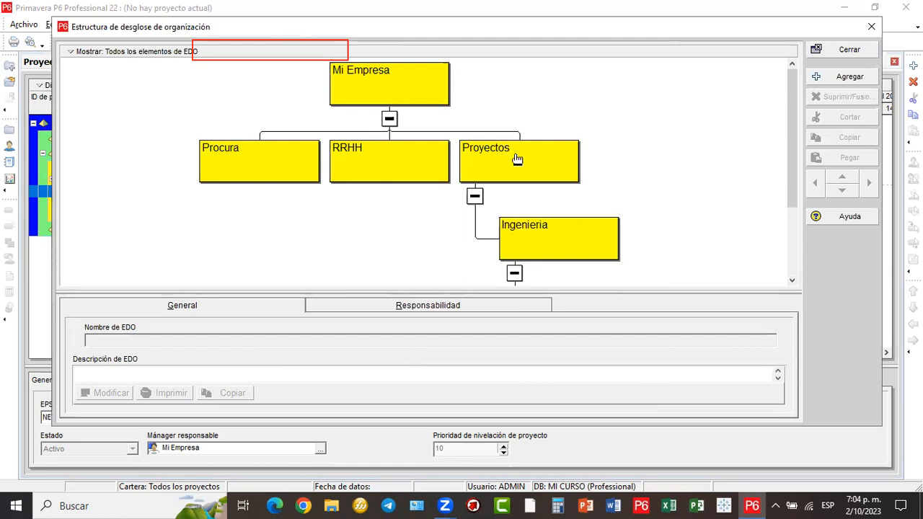
{"action": "scroll", "coordinate": [516, 177], "scroll_direction": "down", "scroll_amount": 3}
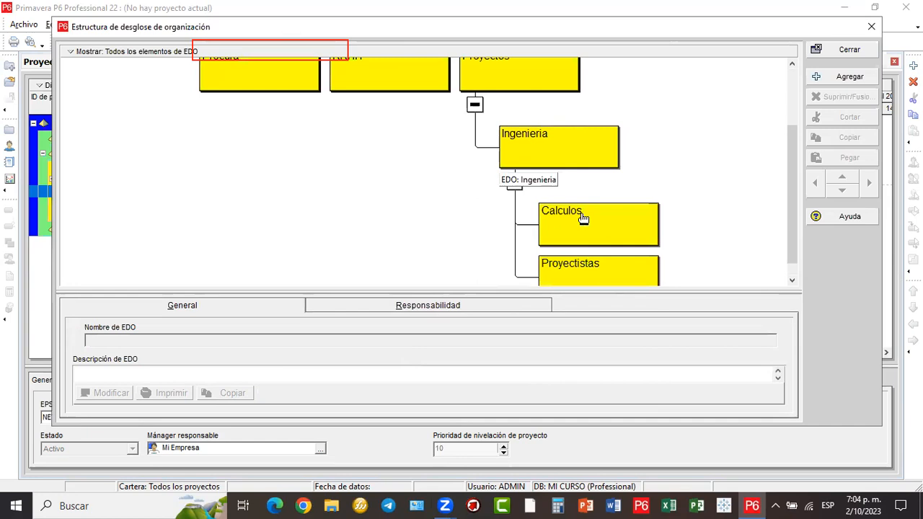
{"action": "scroll", "coordinate": [606, 254], "scroll_direction": "down", "scroll_amount": 1}
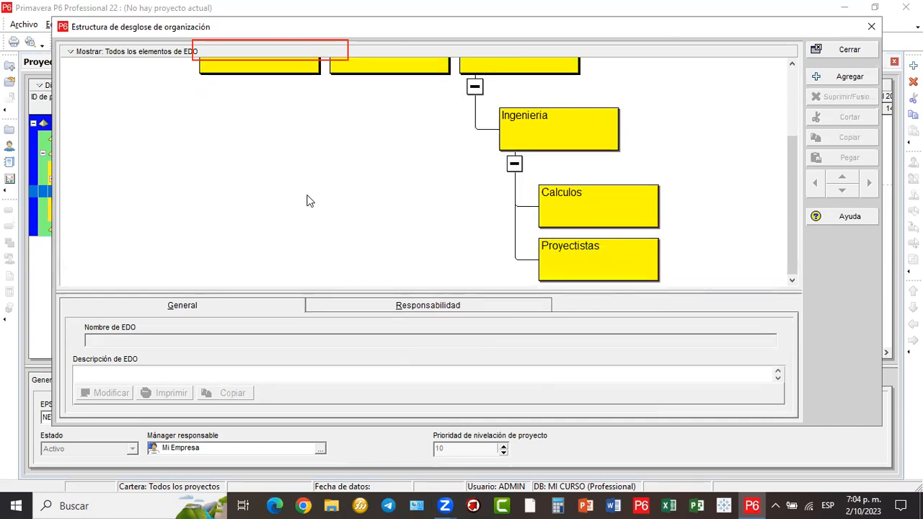
{"action": "scroll", "coordinate": [307, 199], "scroll_direction": "up", "scroll_amount": 4}
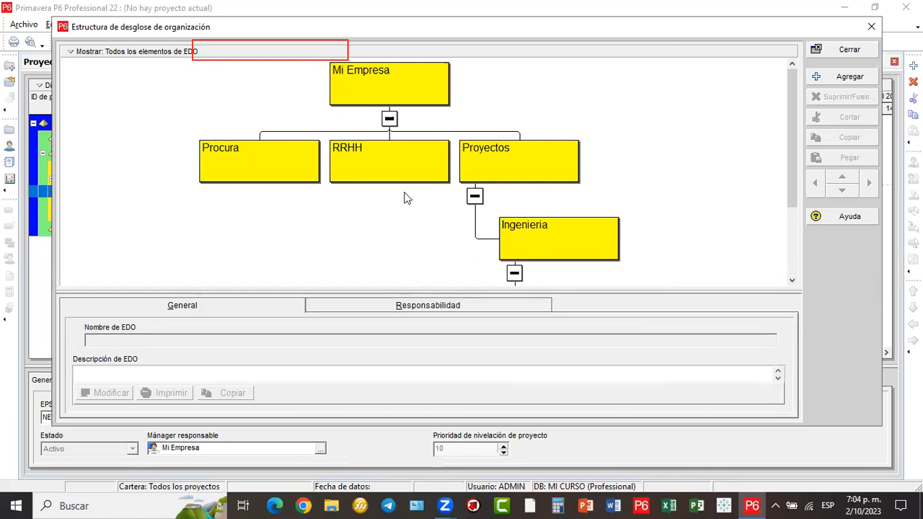
{"action": "scroll", "coordinate": [402, 170], "scroll_direction": "down", "scroll_amount": 3}
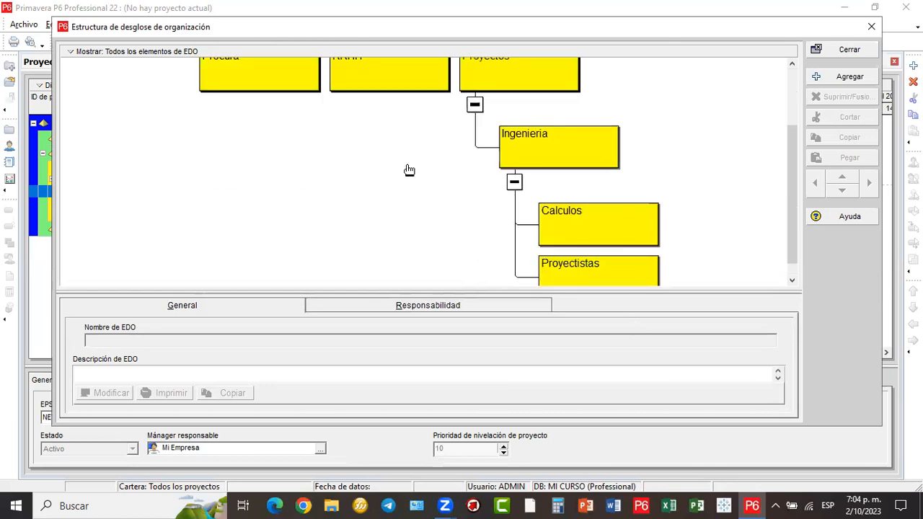
{"action": "scroll", "coordinate": [405, 172], "scroll_direction": "up", "scroll_amount": 3}
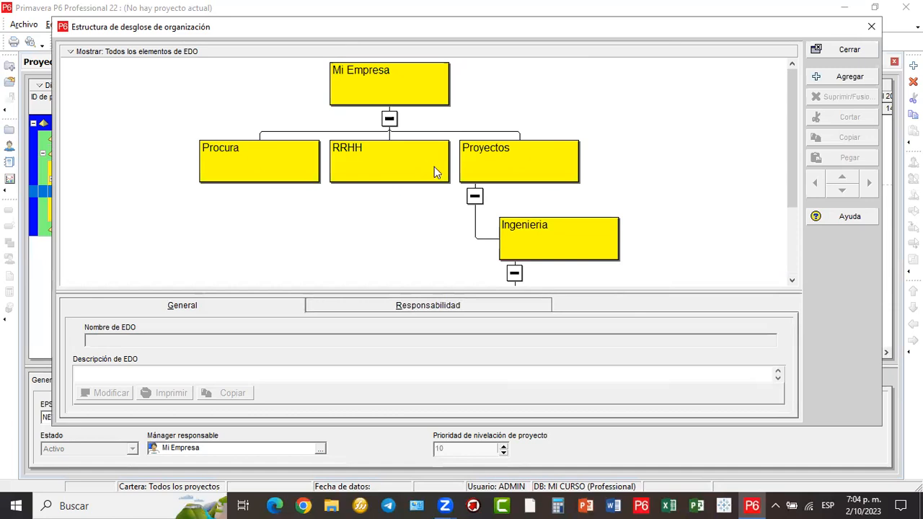
{"action": "scroll", "coordinate": [434, 167], "scroll_direction": "down", "scroll_amount": 3}
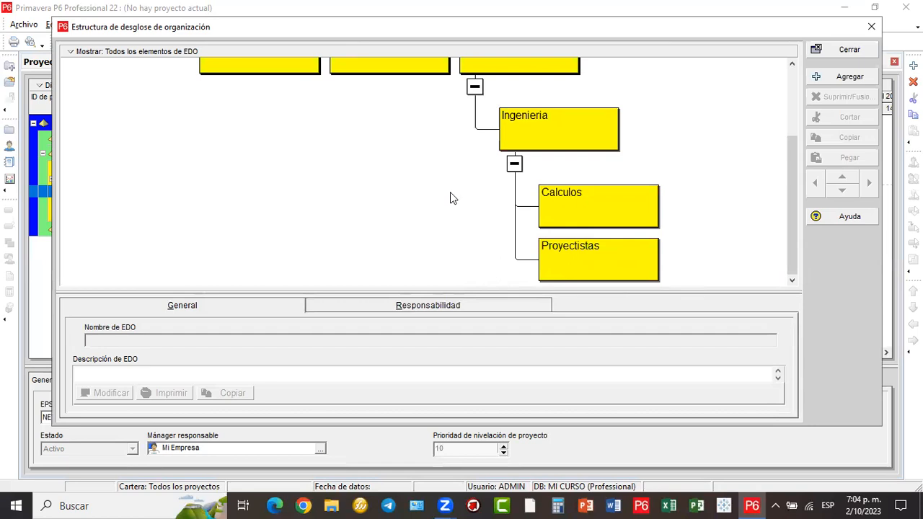
{"action": "scroll", "coordinate": [450, 198], "scroll_direction": "up", "scroll_amount": 3}
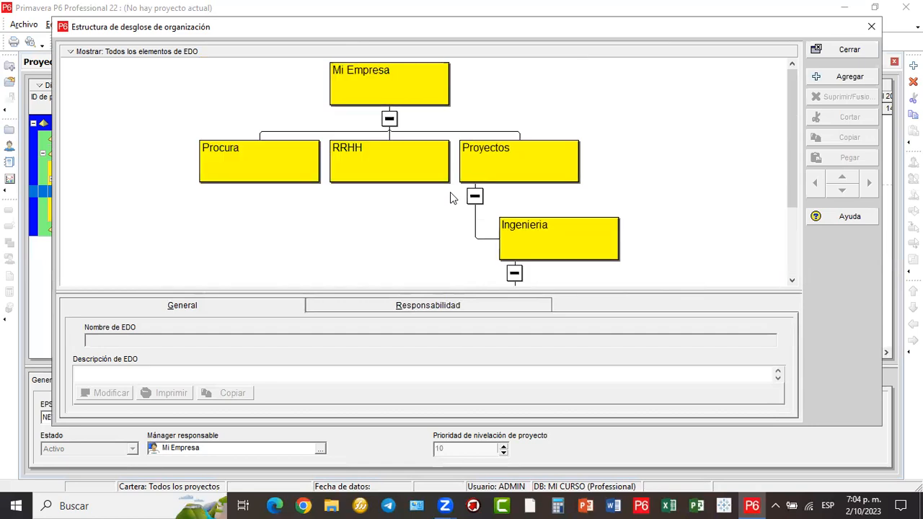
{"action": "scroll", "coordinate": [453, 198], "scroll_direction": "down", "scroll_amount": 2}
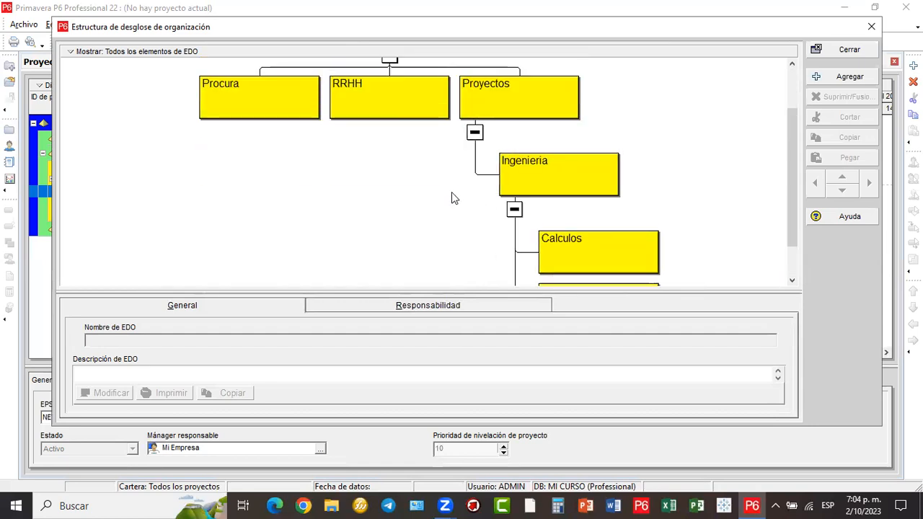
{"action": "scroll", "coordinate": [453, 198], "scroll_direction": "up", "scroll_amount": 2}
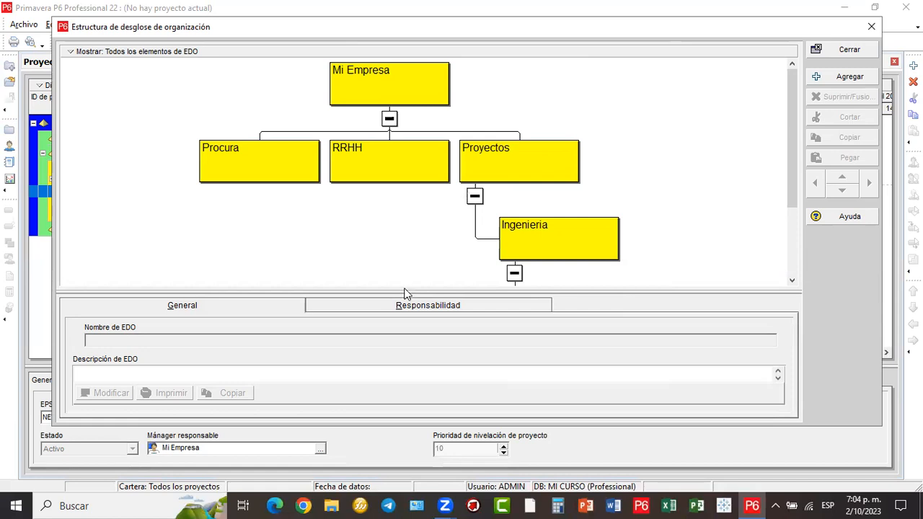
{"action": "mouse_move", "coordinate": [386, 213]}
{"action": "left_mouse_down"}
{"action": "mouse_move", "coordinate": [127, 59]}
{"action": "mouse_move", "coordinate": [78, 63]}
{"action": "mouse_move", "coordinate": [73, 53]}
{"action": "left_mouse_up"}
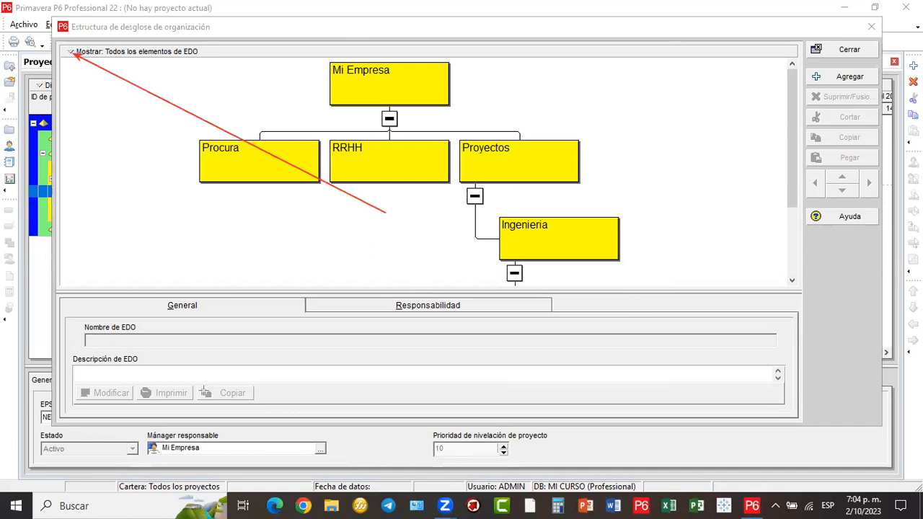
- Show the OBS as Table View, then close it and widen the project table
{"action": "left_click", "coordinate": [76, 53]}
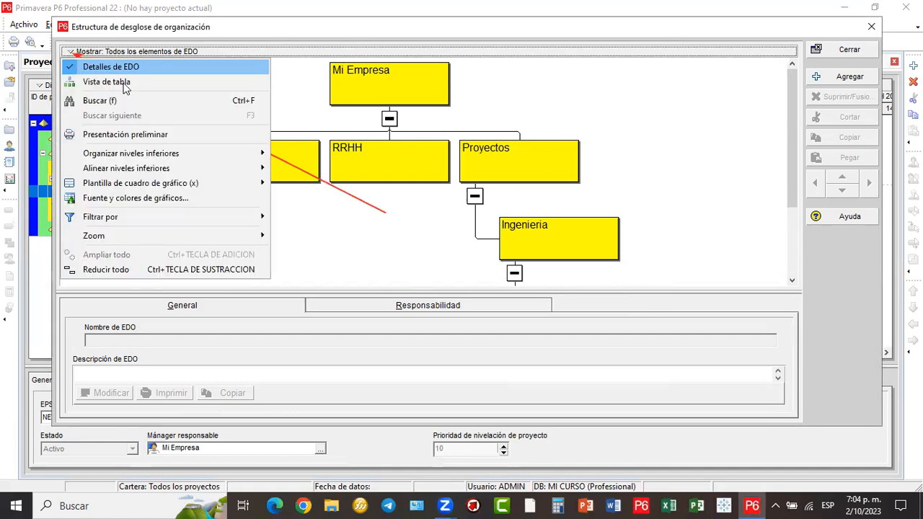
{"action": "left_click", "coordinate": [109, 82]}
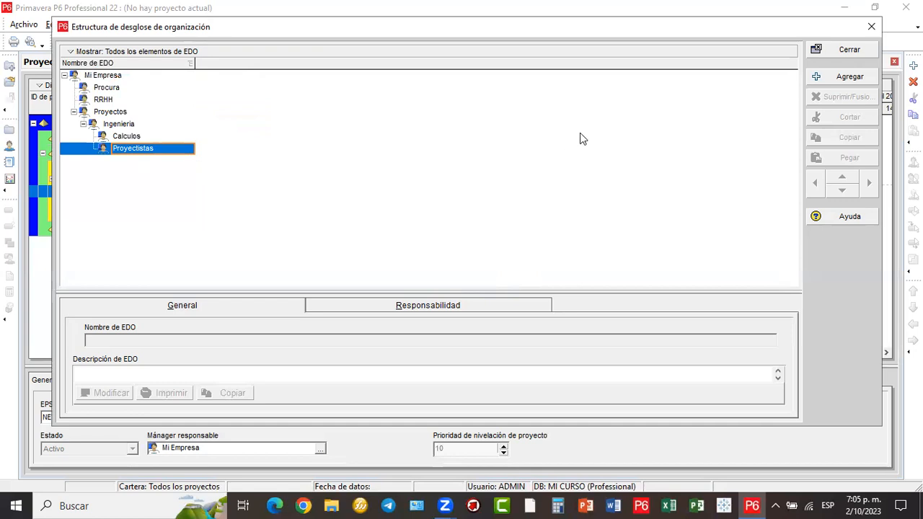
{"action": "left_click", "coordinate": [836, 50]}
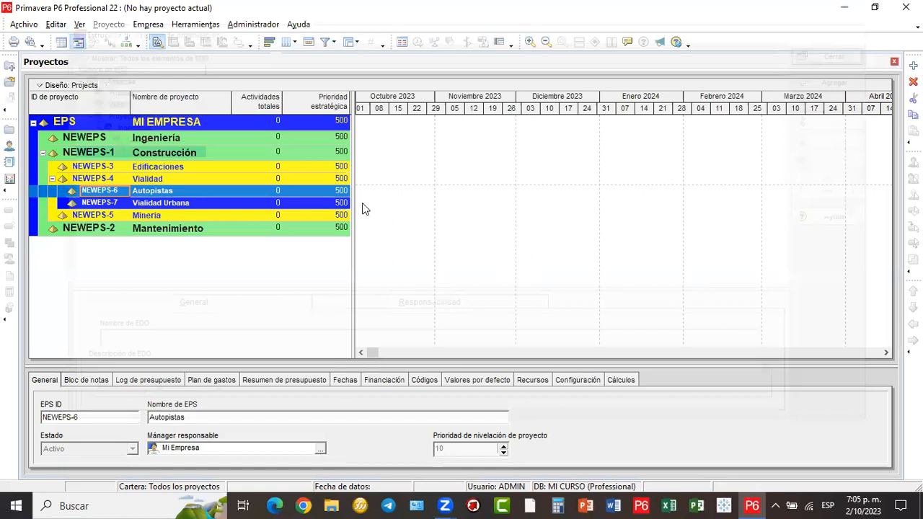
{"action": "left_click_drag", "start_coordinate": [445, 209], "coordinate": [353, 215]}
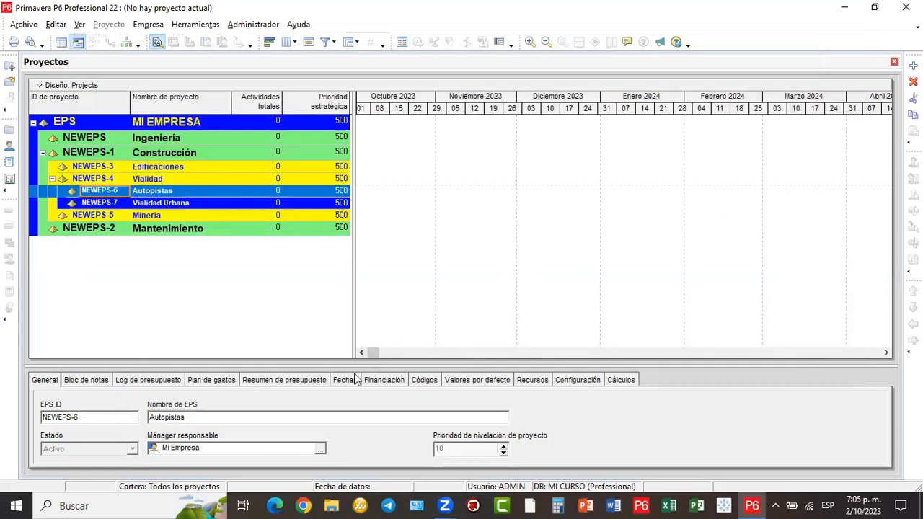
{"action": "left_click_drag", "start_coordinate": [306, 316], "coordinate": [162, 29]}
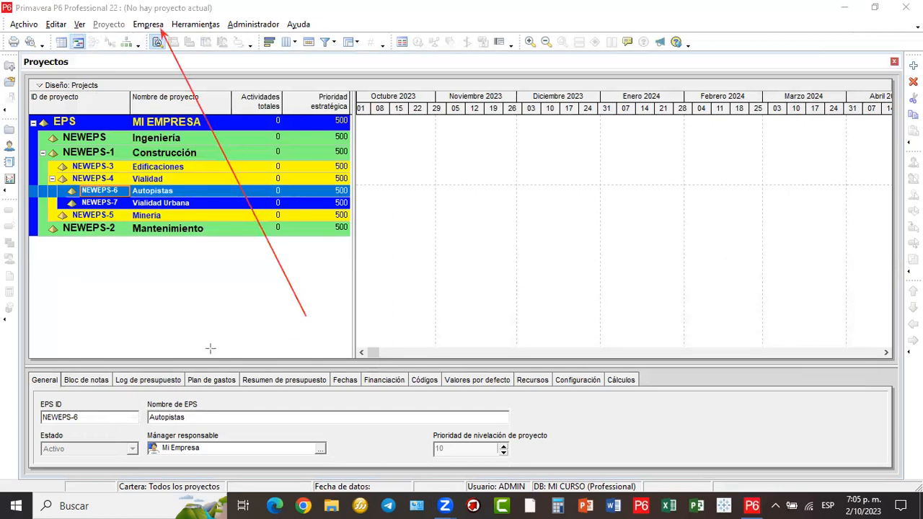
- Open the EPS editor and assign Proyectos as responsible manager of Edificaciones
{"action": "left_click", "coordinate": [148, 25]}
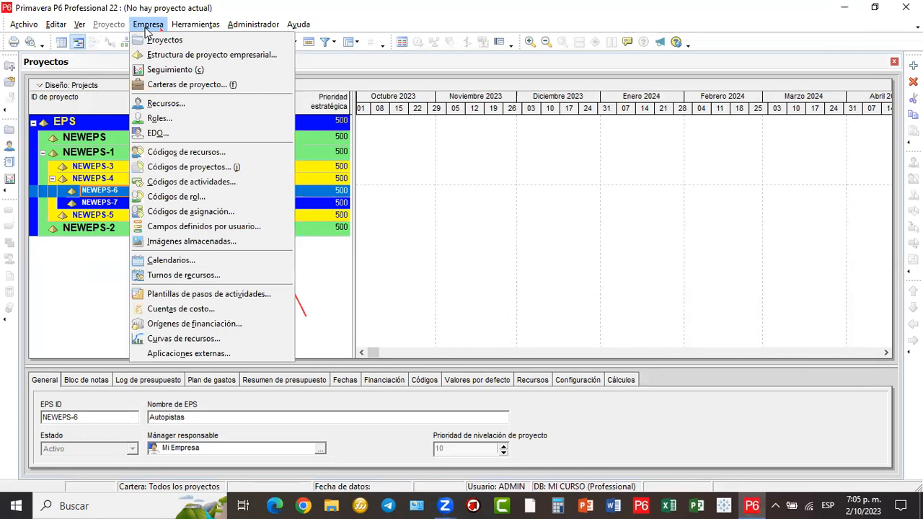
{"action": "left_click", "coordinate": [234, 55]}
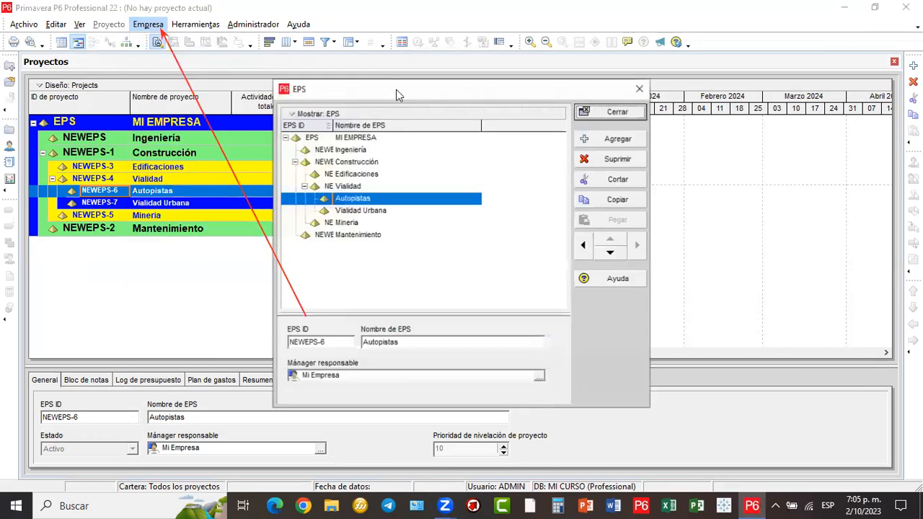
{"action": "left_click_drag", "start_coordinate": [438, 95], "coordinate": [524, 36]}
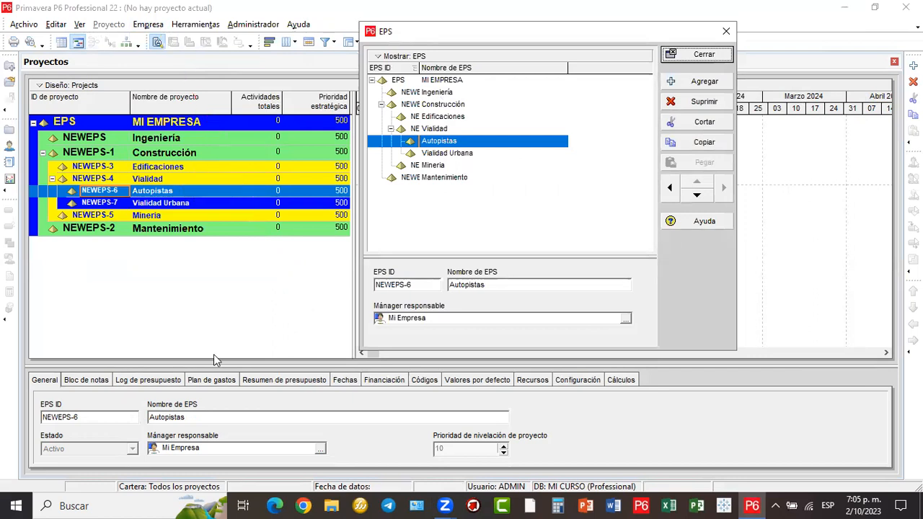
{"action": "mouse_move", "coordinate": [366, 258]}
{"action": "left_mouse_down"}
{"action": "mouse_move", "coordinate": [450, 292]}
{"action": "mouse_move", "coordinate": [656, 345]}
{"action": "left_mouse_up"}
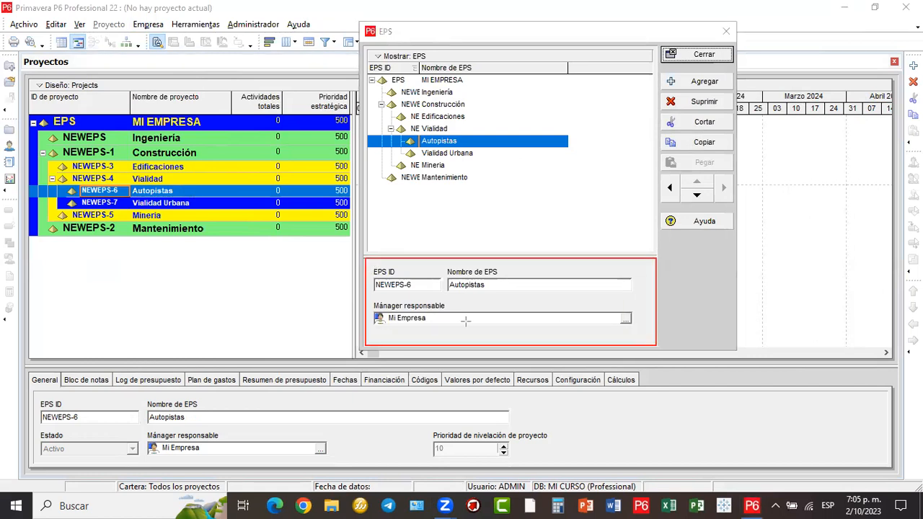
{"action": "left_click_drag", "start_coordinate": [368, 302], "coordinate": [641, 332]}
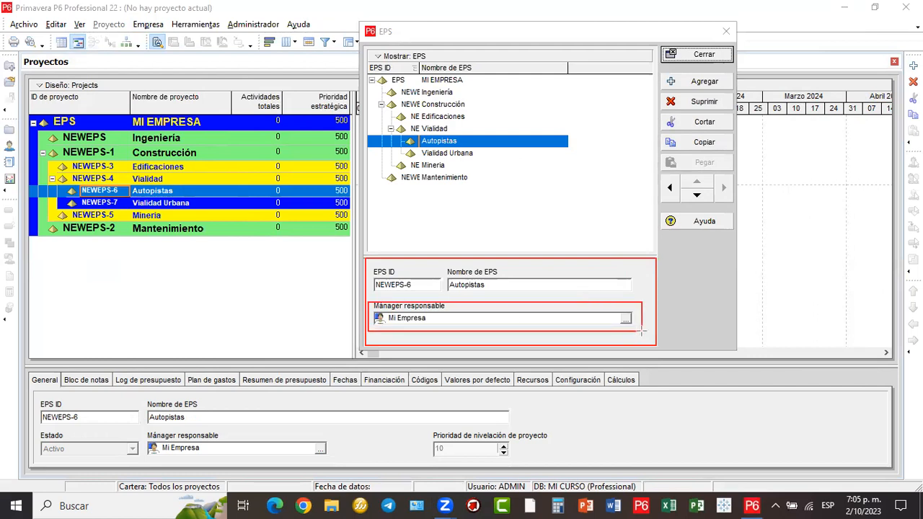
{"action": "left_click", "coordinate": [462, 116]}
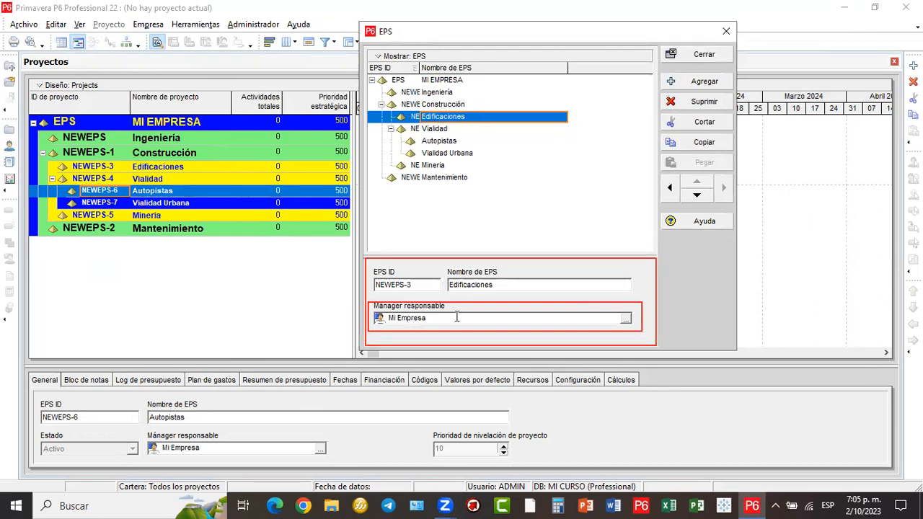
{"action": "left_click", "coordinate": [625, 319]}
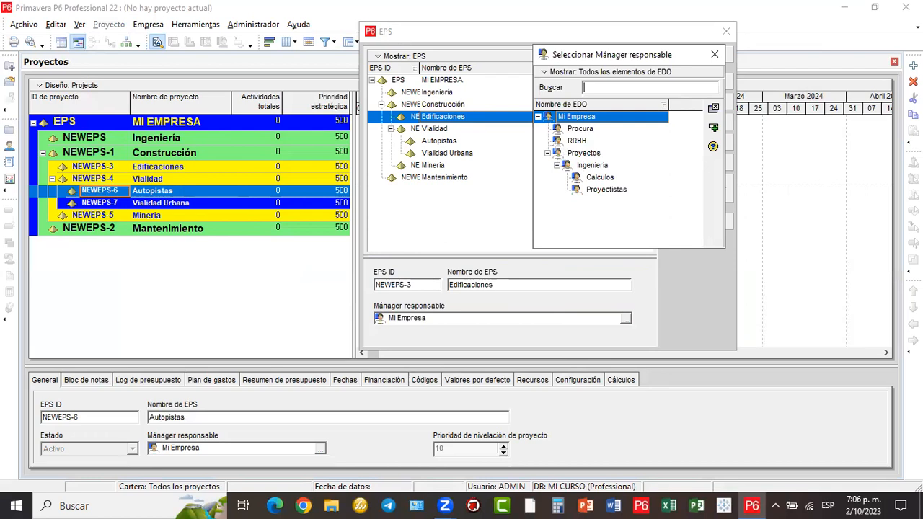
{"action": "left_click_drag", "start_coordinate": [552, 149], "coordinate": [607, 161]}
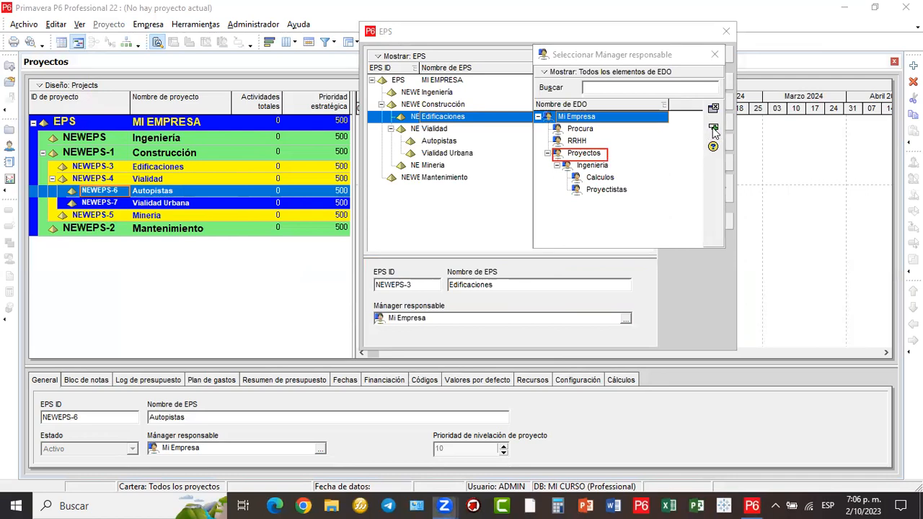
{"action": "left_click", "coordinate": [656, 152]}
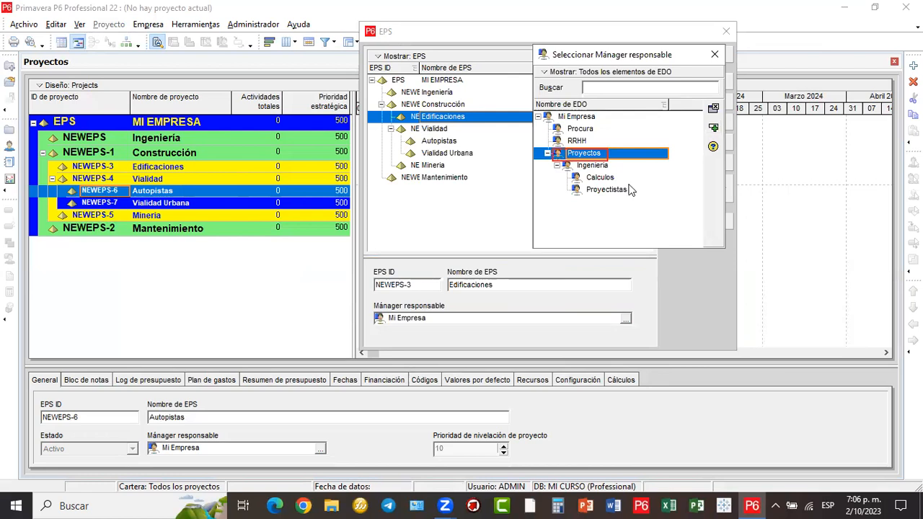
{"action": "left_click_drag", "start_coordinate": [630, 150], "coordinate": [707, 127]}
{"action": "left_click", "coordinate": [712, 129]}
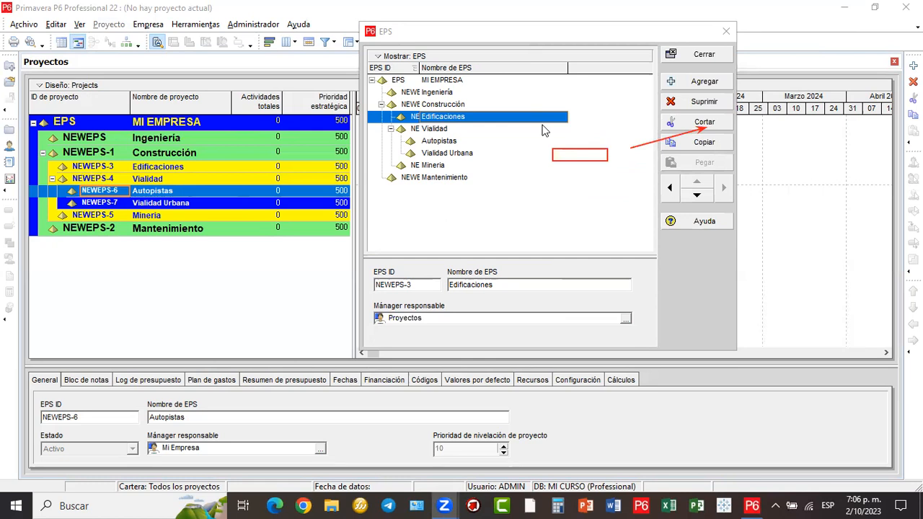
{"action": "left_click", "coordinate": [465, 73]}
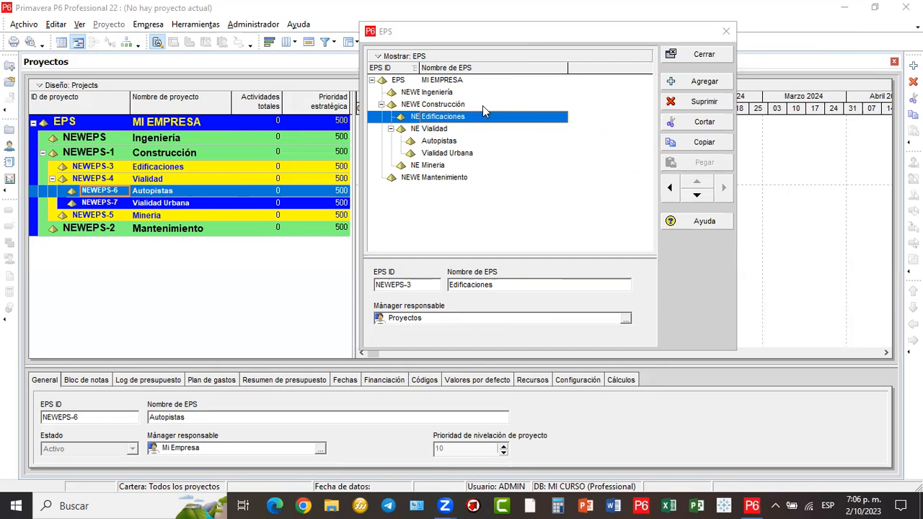
- Assign Proyectistas as responsible manager of Mantenimiento, then close the EPS window
{"action": "left_click", "coordinate": [445, 179]}
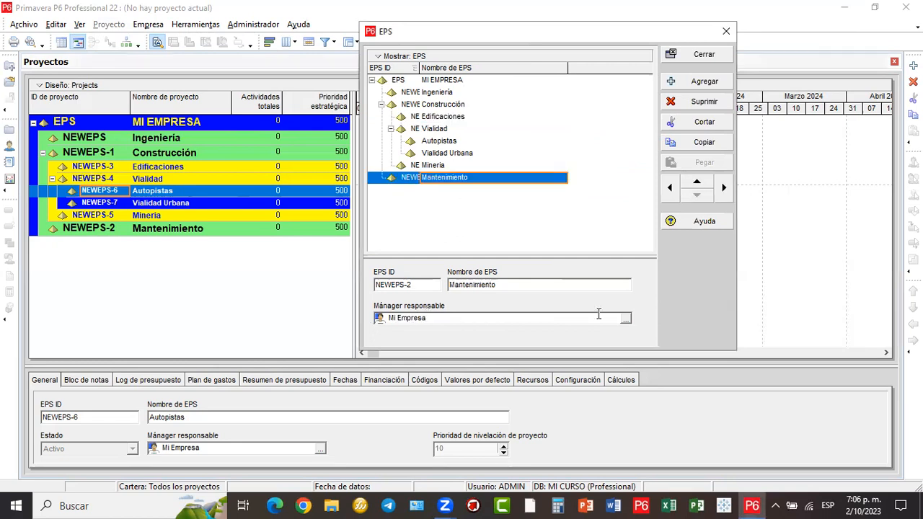
{"action": "left_click", "coordinate": [625, 319]}
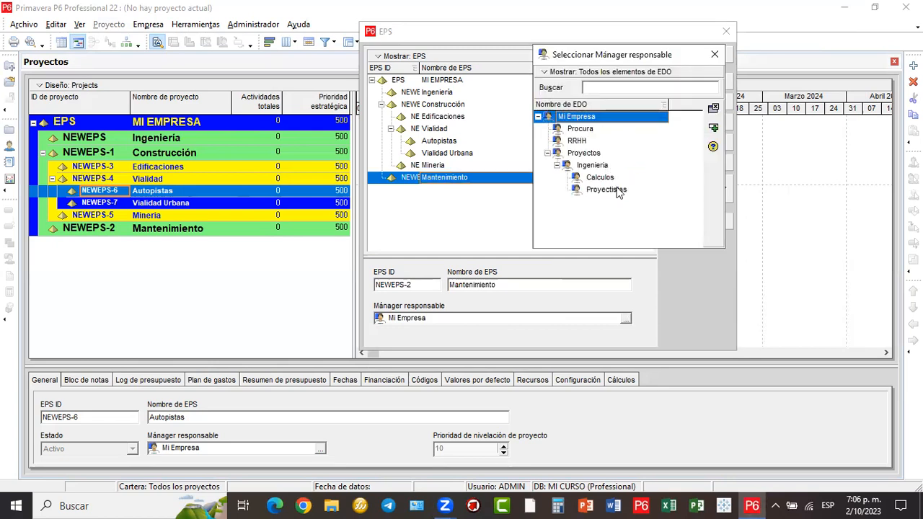
{"action": "left_click", "coordinate": [618, 194]}
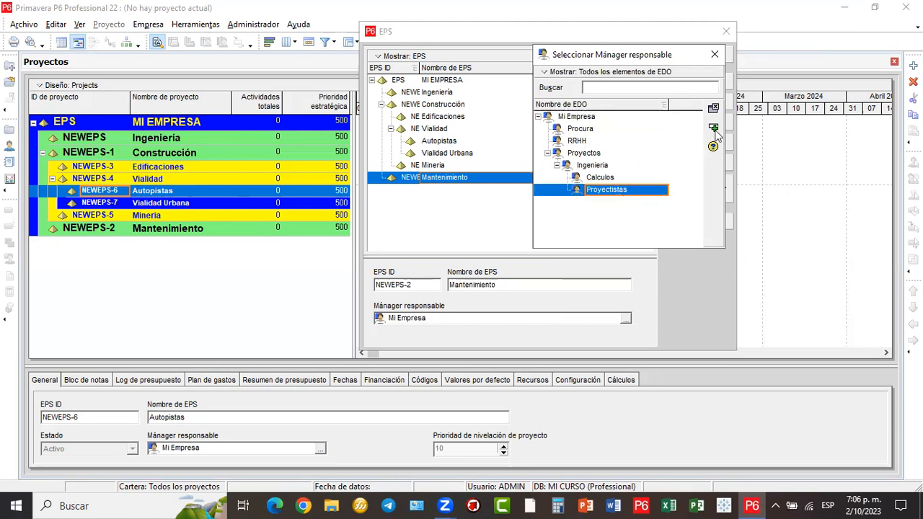
{"action": "left_click", "coordinate": [714, 130]}
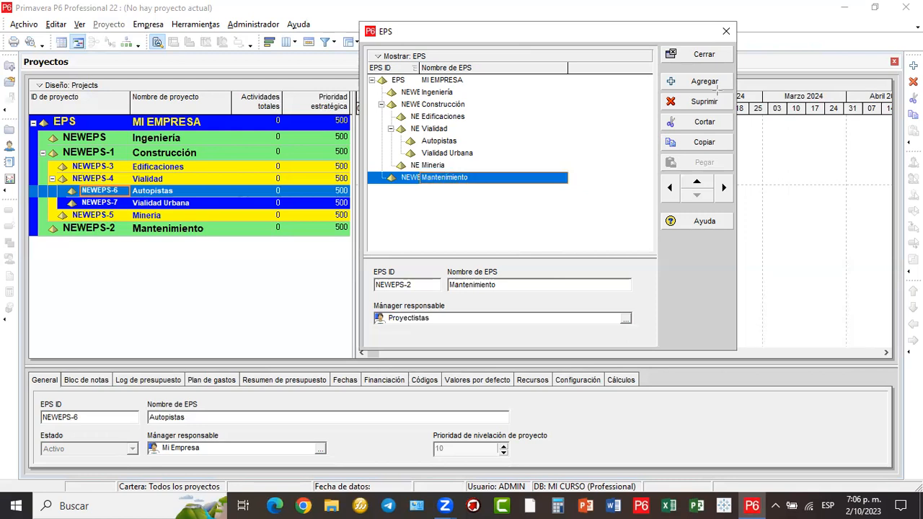
{"action": "left_click_drag", "start_coordinate": [758, 133], "coordinate": [833, 250]}
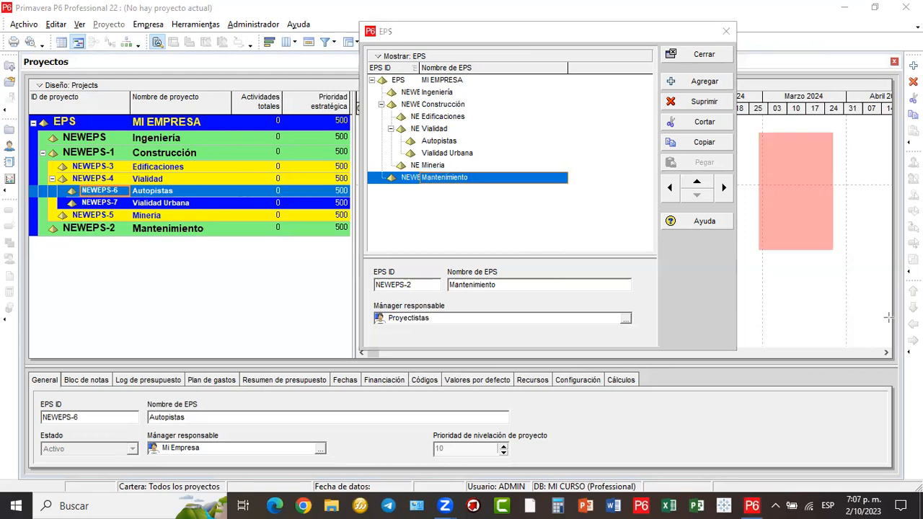
{"action": "left_click_drag", "start_coordinate": [888, 317], "coordinate": [889, 318]}
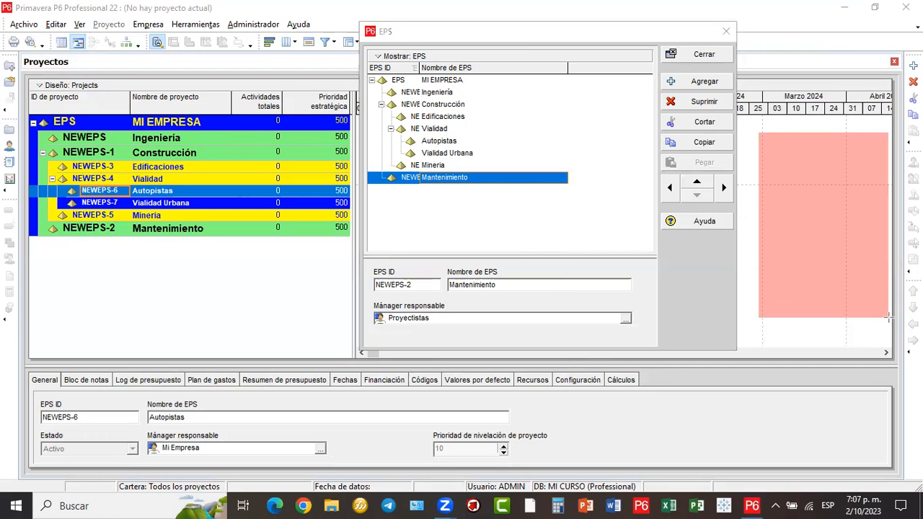
{"action": "left_click", "coordinate": [496, 134]}
{"action": "left_click", "coordinate": [790, 212]}
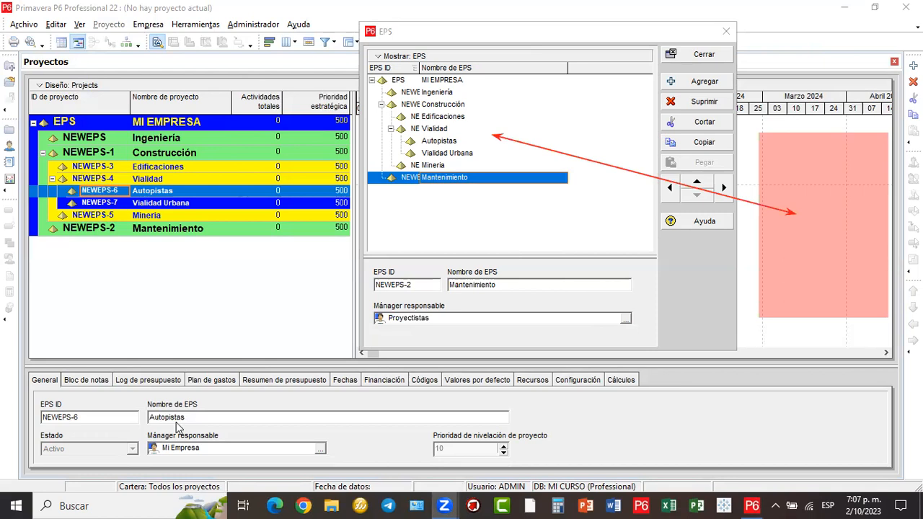
{"action": "mouse_move", "coordinate": [480, 145]}
{"action": "left_mouse_down"}
{"action": "mouse_move", "coordinate": [207, 203]}
{"action": "mouse_move", "coordinate": [221, 167]}
{"action": "mouse_move", "coordinate": [416, 306]}
{"action": "left_mouse_up"}
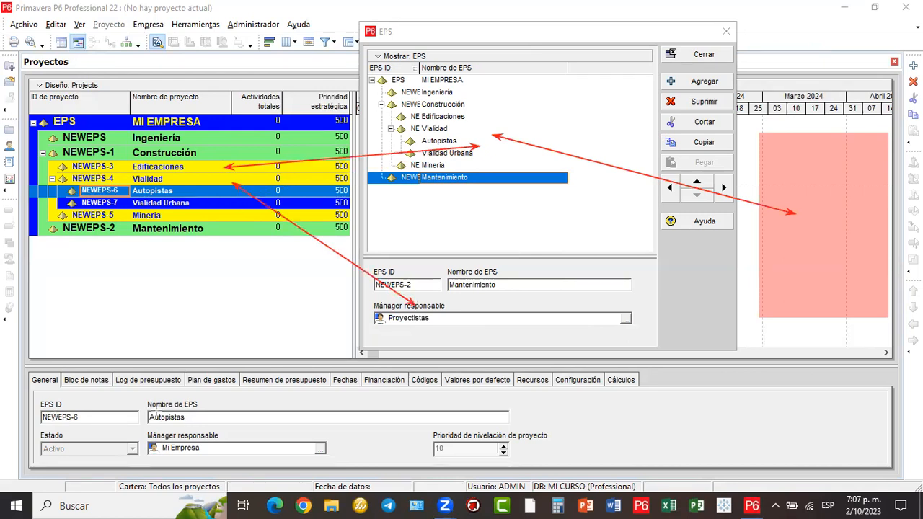
{"action": "key", "text": "Escape"}
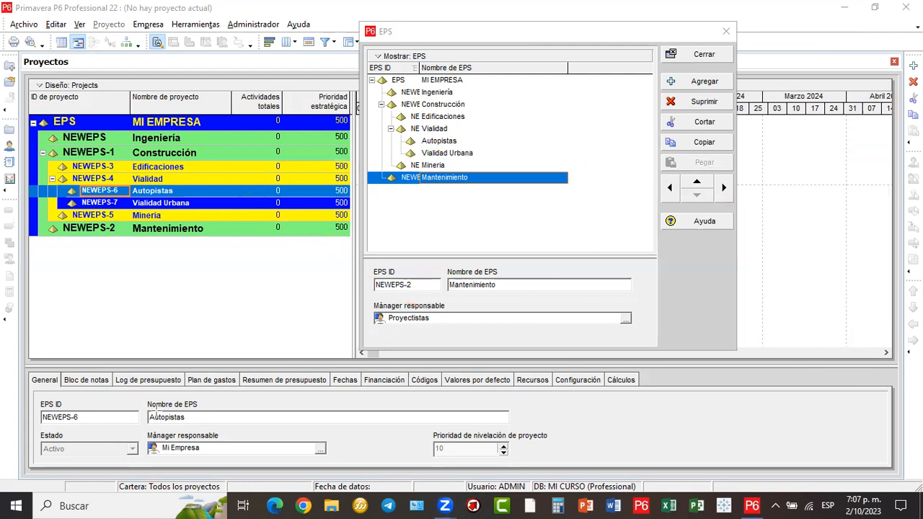
{"action": "left_click_drag", "start_coordinate": [366, 294], "coordinate": [643, 331]}
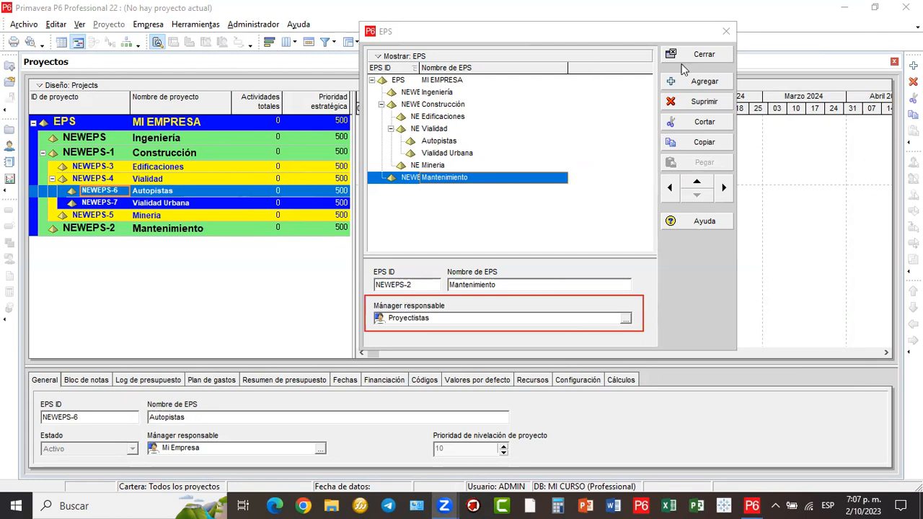
{"action": "left_click", "coordinate": [710, 55]}
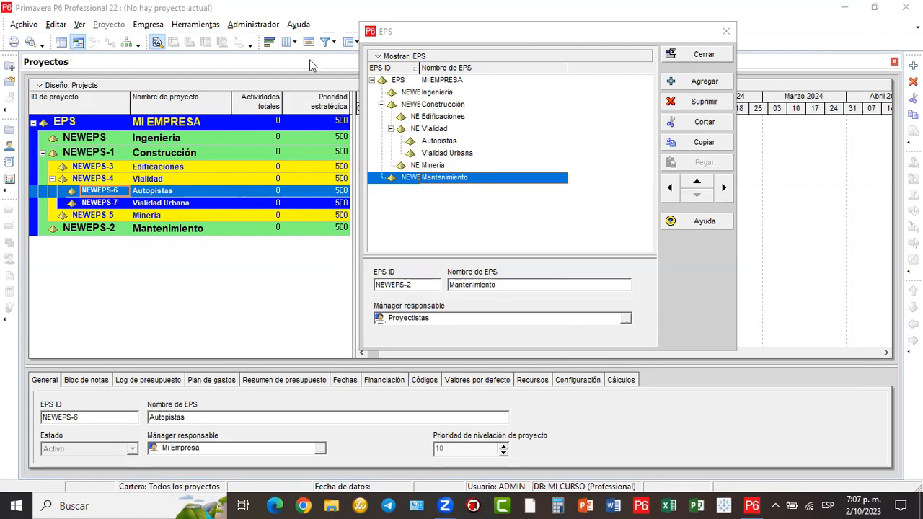
- Reopen the OBS dialog and switch it to Vista de gráfico (box chart)
{"action": "left_click", "coordinate": [160, 27]}
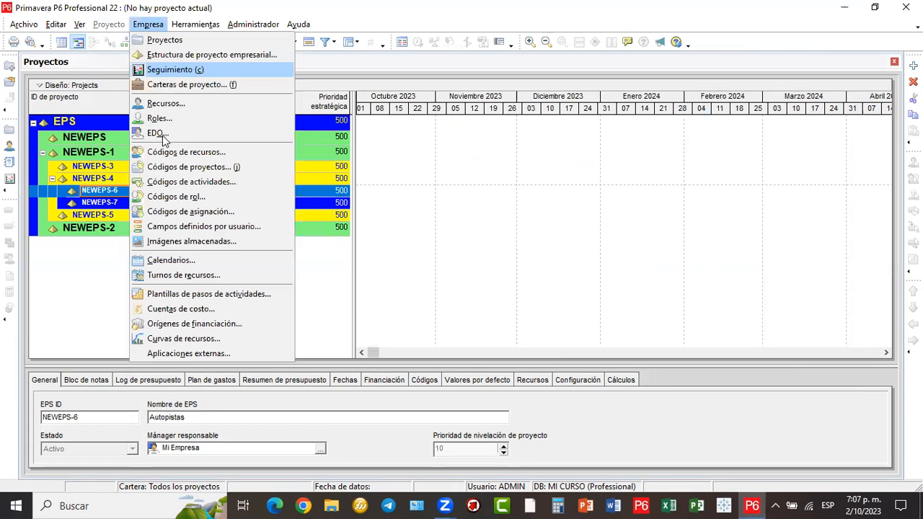
{"action": "left_click", "coordinate": [163, 137]}
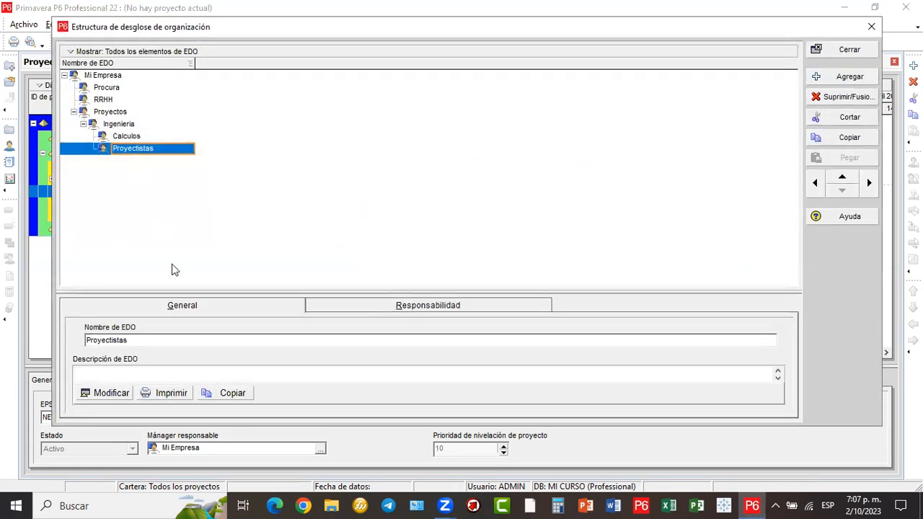
{"action": "left_click", "coordinate": [71, 52]}
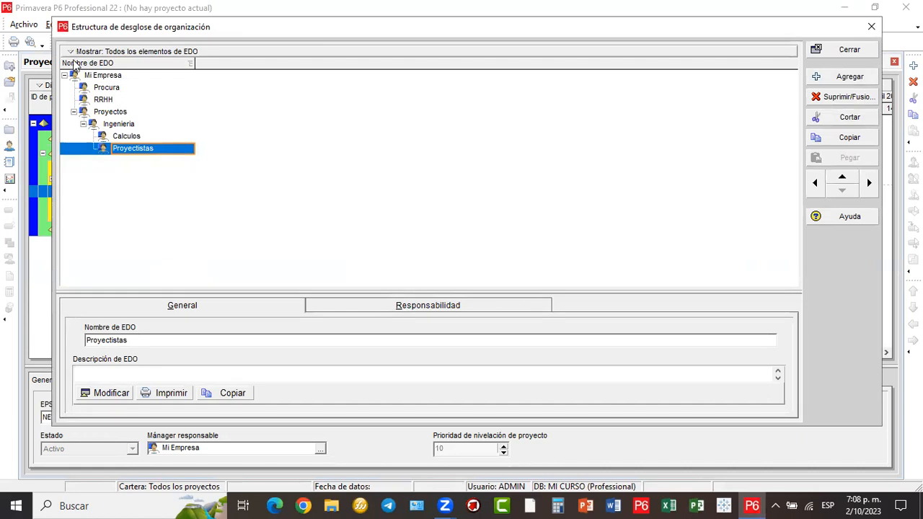
{"action": "left_click", "coordinate": [104, 86]}
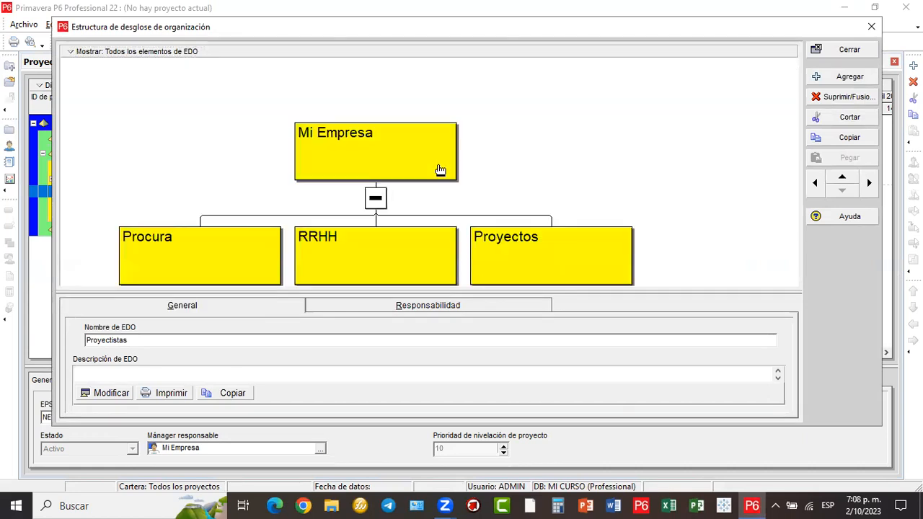
- Scroll through the OBS box chart, then close the dialog
{"action": "scroll", "coordinate": [435, 177], "scroll_direction": "down", "scroll_amount": 3}
{"action": "scroll", "coordinate": [436, 177], "scroll_direction": "down", "scroll_amount": 4}
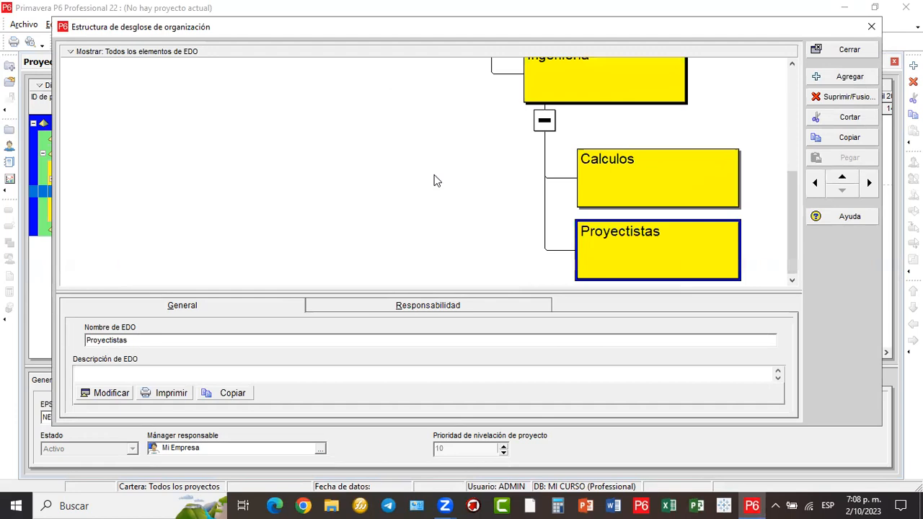
{"action": "scroll", "coordinate": [434, 180], "scroll_direction": "up", "scroll_amount": 1}
{"action": "scroll", "coordinate": [434, 180], "scroll_direction": "up", "scroll_amount": 3}
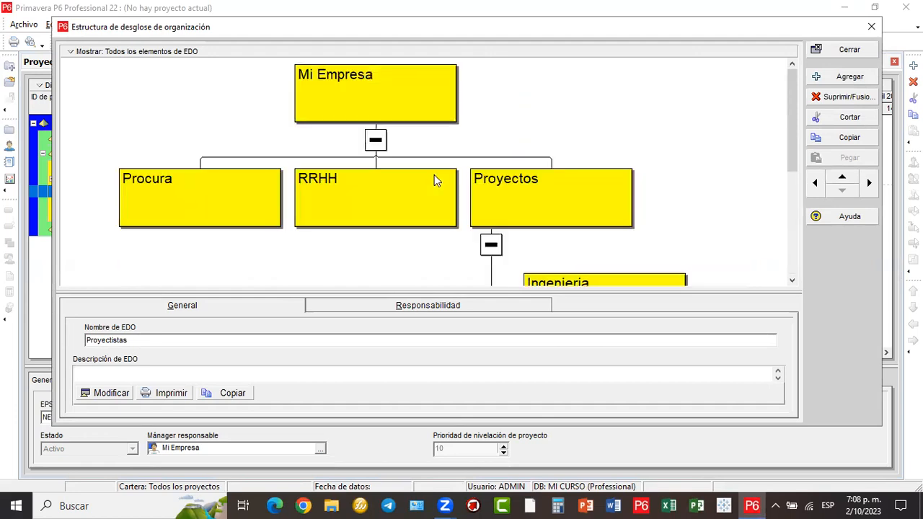
{"action": "scroll", "coordinate": [434, 180], "scroll_direction": "down", "scroll_amount": 1}
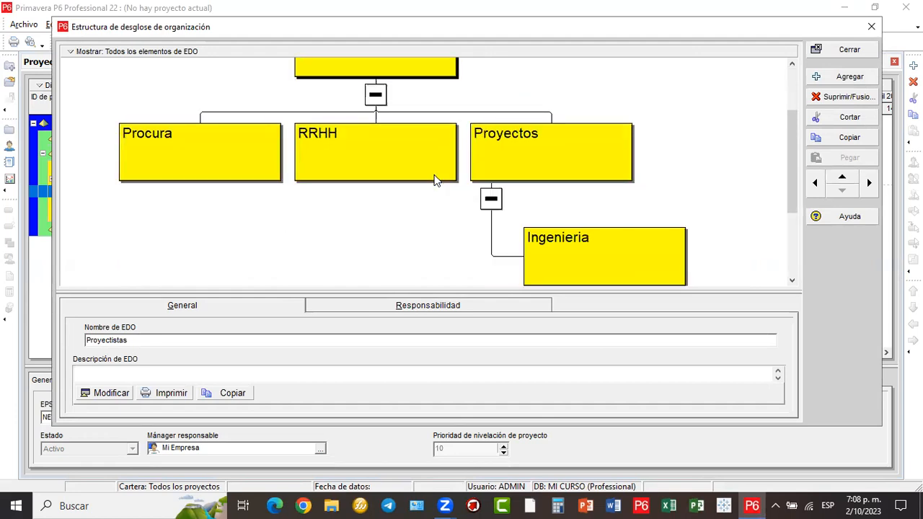
{"action": "scroll", "coordinate": [264, 222], "scroll_direction": "up", "scroll_amount": 1}
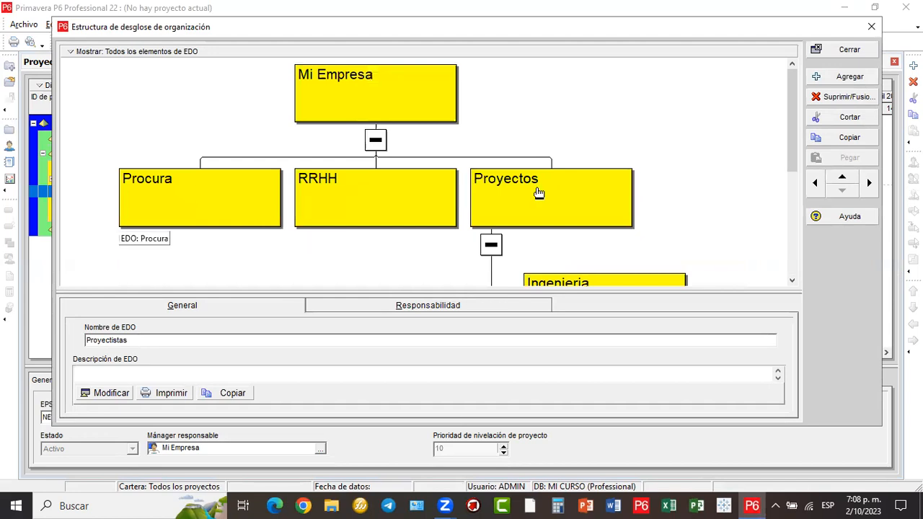
{"action": "scroll", "coordinate": [659, 212], "scroll_direction": "down", "scroll_amount": 2}
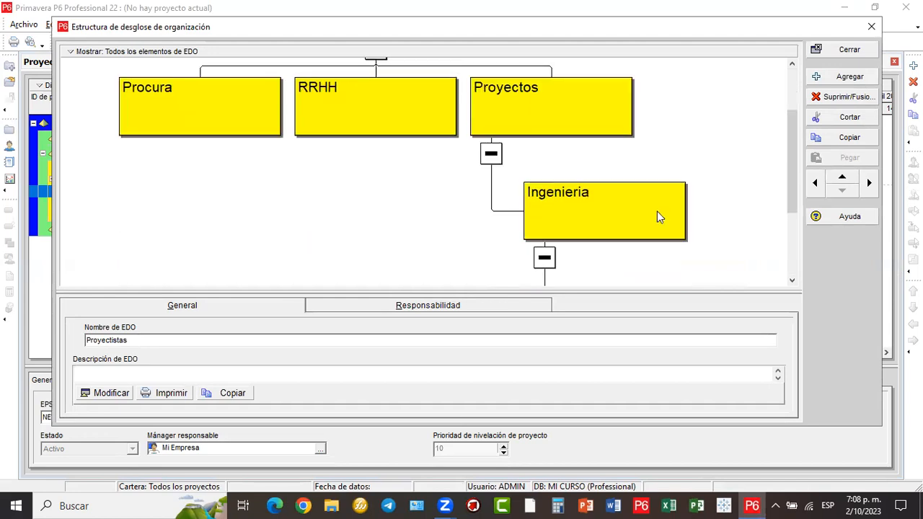
{"action": "scroll", "coordinate": [658, 212], "scroll_direction": "down", "scroll_amount": 2}
{"action": "scroll", "coordinate": [657, 215], "scroll_direction": "down", "scroll_amount": 1}
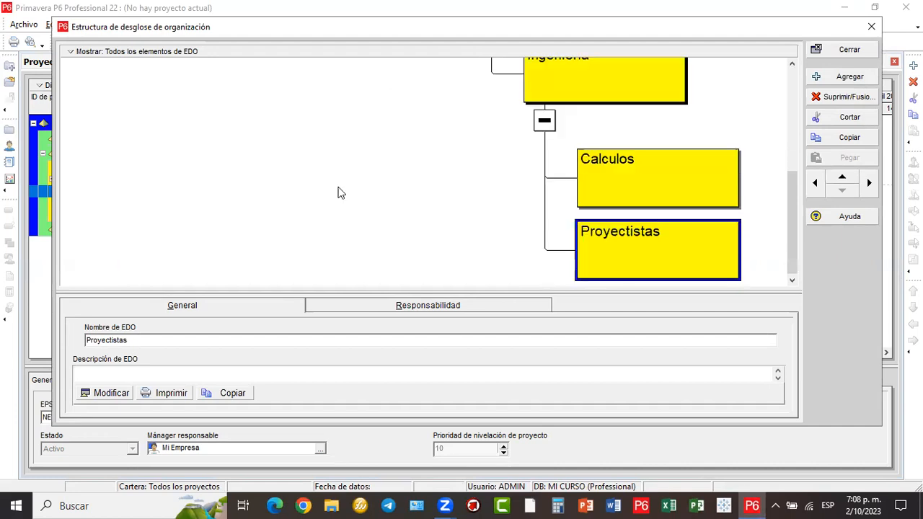
{"action": "scroll", "coordinate": [700, 173], "scroll_direction": "up", "scroll_amount": 3}
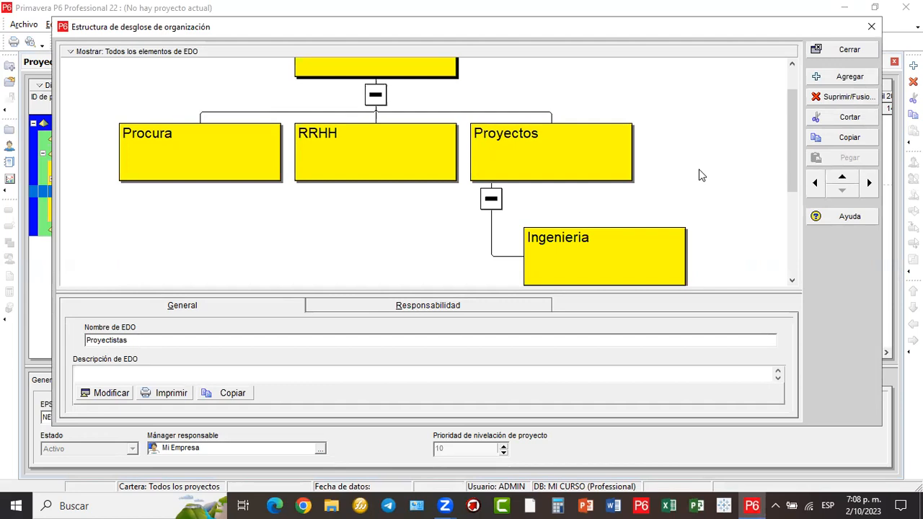
{"action": "scroll", "coordinate": [700, 175], "scroll_direction": "up", "scroll_amount": 1}
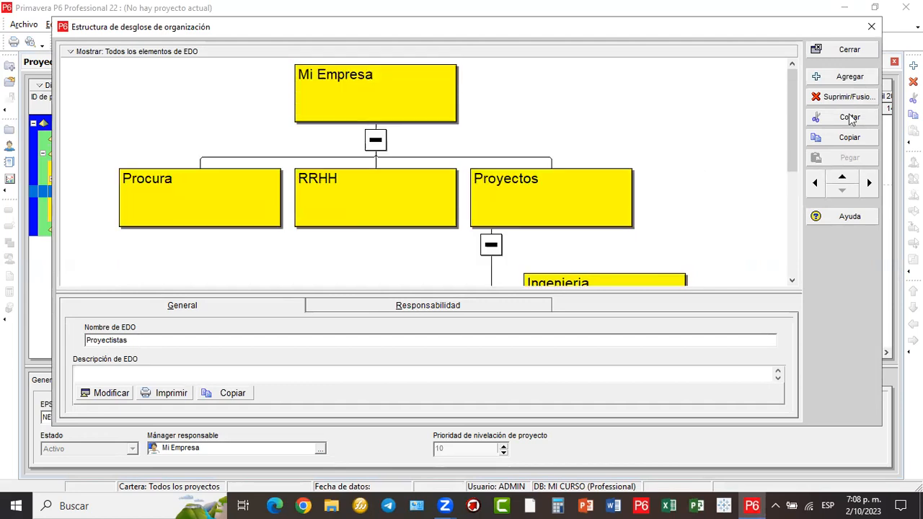
{"action": "left_click", "coordinate": [874, 27]}
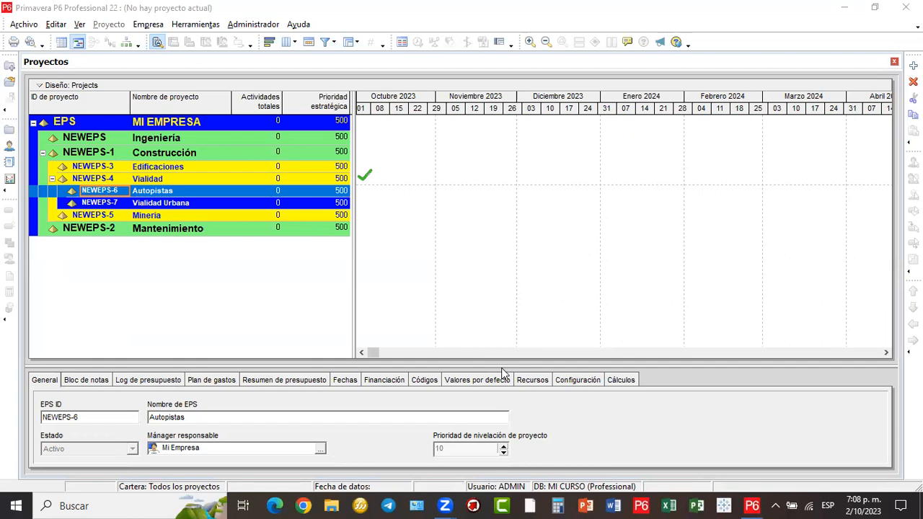
- Sketch red boxes over the Gantt area joined by connector lines from the top box
{"action": "left_click_drag", "start_coordinate": [554, 152], "coordinate": [589, 169]}
{"action": "left_click_drag", "start_coordinate": [461, 199], "coordinate": [608, 221]}
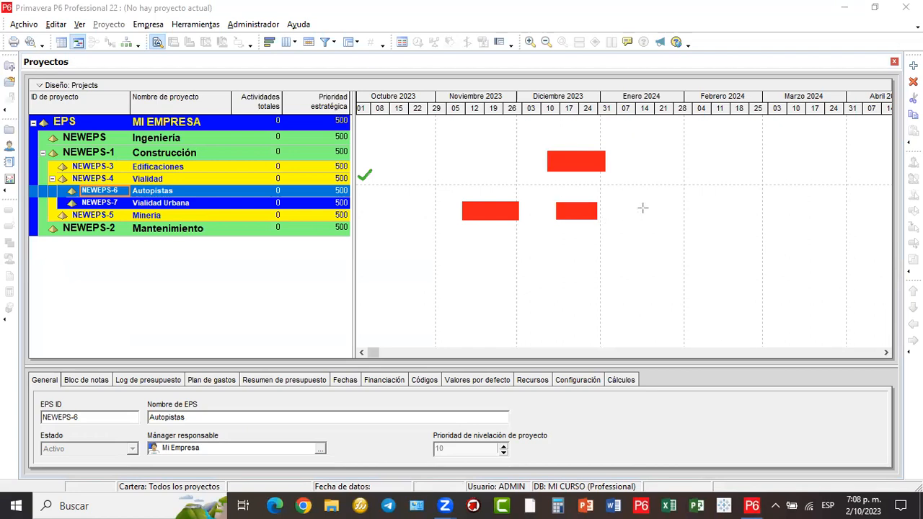
{"action": "left_click_drag", "start_coordinate": [679, 224], "coordinate": [807, 221]}
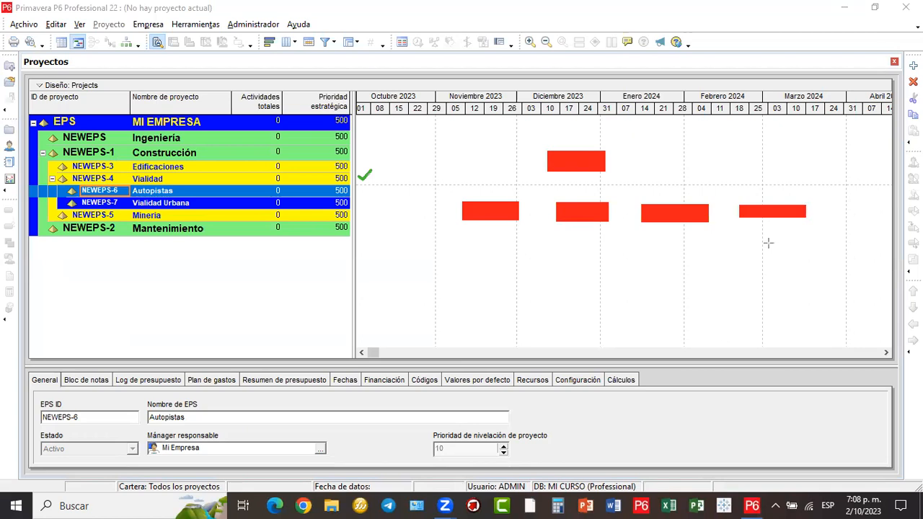
{"action": "left_click_drag", "start_coordinate": [727, 252], "coordinate": [827, 274]}
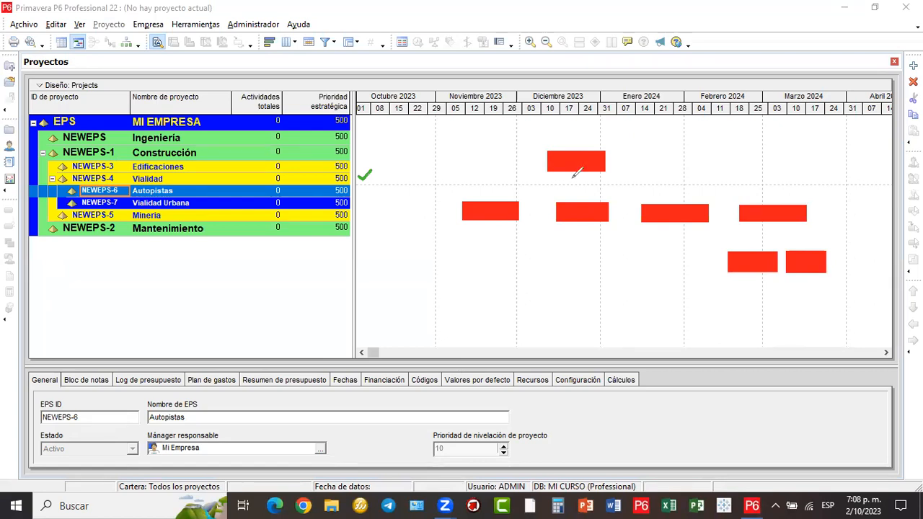
{"action": "mouse_move", "coordinate": [572, 171]}
{"action": "left_mouse_down"}
{"action": "mouse_move", "coordinate": [493, 188]}
{"action": "mouse_move", "coordinate": [491, 198]}
{"action": "left_mouse_up"}
{"action": "mouse_move", "coordinate": [573, 185]}
{"action": "left_mouse_down"}
{"action": "mouse_move", "coordinate": [574, 201]}
{"action": "mouse_move", "coordinate": [597, 185]}
{"action": "mouse_move", "coordinate": [690, 203]}
{"action": "mouse_move", "coordinate": [696, 183]}
{"action": "mouse_move", "coordinate": [798, 185]}
{"action": "mouse_move", "coordinate": [778, 231]}
{"action": "mouse_move", "coordinate": [751, 252]}
{"action": "mouse_move", "coordinate": [814, 235]}
{"action": "mouse_move", "coordinate": [814, 249]}
{"action": "left_mouse_up"}
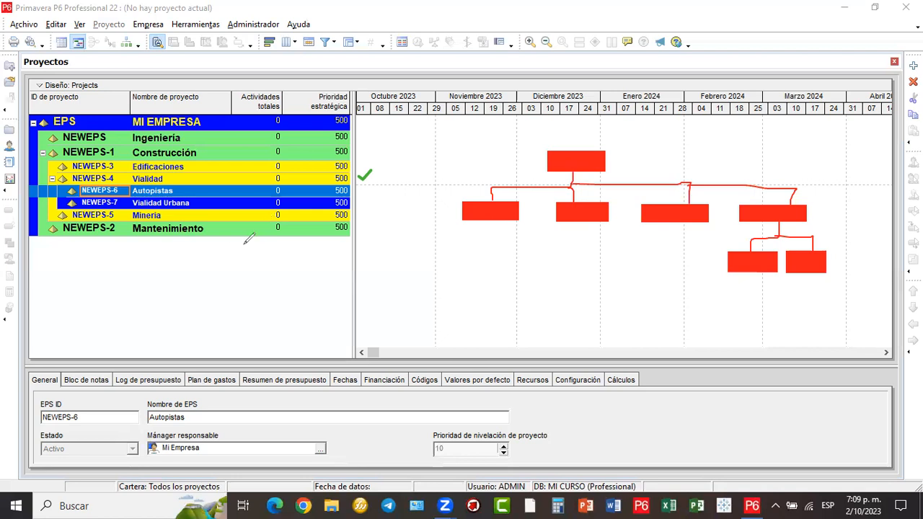
- Handwrite the label EPS beneath the project list
{"action": "left_click_drag", "start_coordinate": [206, 266], "coordinate": [220, 274]}
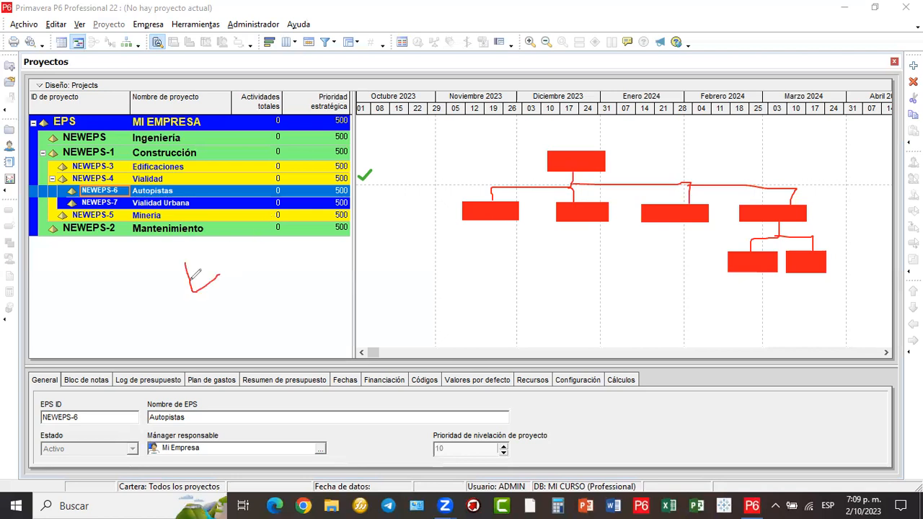
{"action": "mouse_move", "coordinate": [212, 255]}
{"action": "left_mouse_down"}
{"action": "mouse_move", "coordinate": [239, 288]}
{"action": "mouse_move", "coordinate": [216, 288]}
{"action": "mouse_move", "coordinate": [224, 267]}
{"action": "mouse_move", "coordinate": [245, 265]}
{"action": "left_mouse_up"}
{"action": "left_click", "coordinate": [240, 242]}
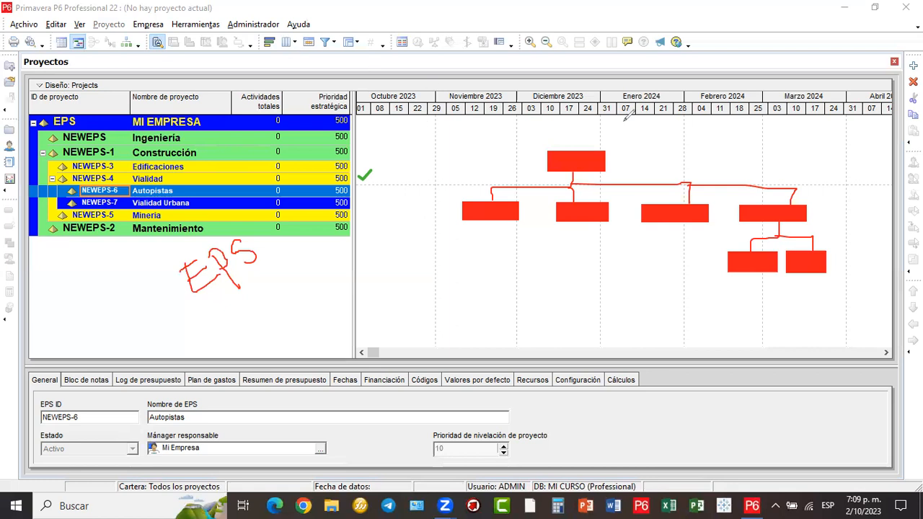
- Draw an arrow across the top into the chart and outline the handwritten EPS label
{"action": "left_click_drag", "start_coordinate": [268, 63], "coordinate": [584, 78]}
{"action": "mouse_move", "coordinate": [647, 133]}
{"action": "left_mouse_down"}
{"action": "mouse_move", "coordinate": [653, 151]}
{"action": "mouse_move", "coordinate": [663, 140]}
{"action": "mouse_move", "coordinate": [640, 138]}
{"action": "left_mouse_up"}
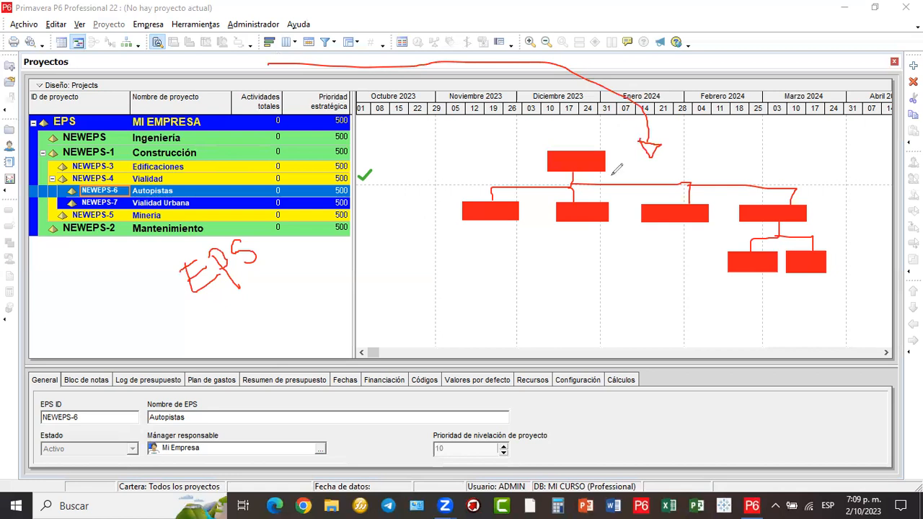
{"action": "left_click_drag", "start_coordinate": [205, 314], "coordinate": [268, 277]}
{"action": "mouse_move", "coordinate": [195, 311]}
{"action": "left_mouse_down"}
{"action": "mouse_move", "coordinate": [172, 248]}
{"action": "mouse_move", "coordinate": [221, 223]}
{"action": "mouse_move", "coordinate": [271, 229]}
{"action": "mouse_move", "coordinate": [289, 257]}
{"action": "left_mouse_up"}
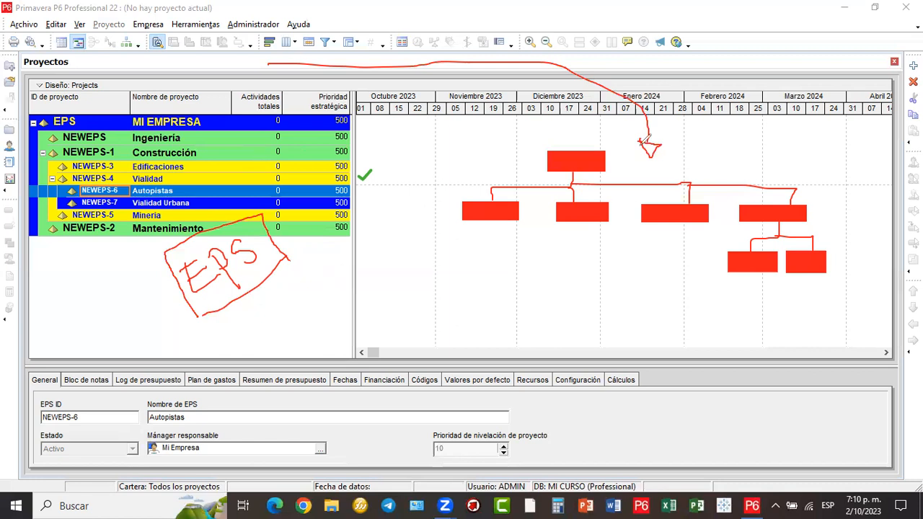
- Encircle the sketched org chart, then clear all annotations from the screen
{"action": "mouse_move", "coordinate": [646, 152]}
{"action": "left_mouse_down"}
{"action": "mouse_move", "coordinate": [519, 124]}
{"action": "mouse_move", "coordinate": [432, 166]}
{"action": "left_mouse_up"}
{"action": "mouse_move", "coordinate": [822, 289]}
{"action": "left_mouse_down"}
{"action": "mouse_move", "coordinate": [794, 144]}
{"action": "mouse_move", "coordinate": [648, 153]}
{"action": "left_mouse_up"}
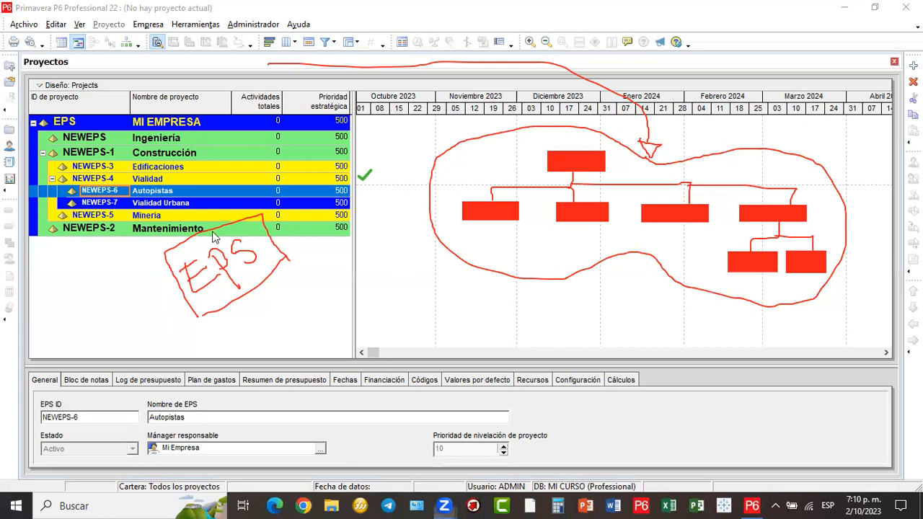
{"action": "left_click", "coordinate": [244, 178]}
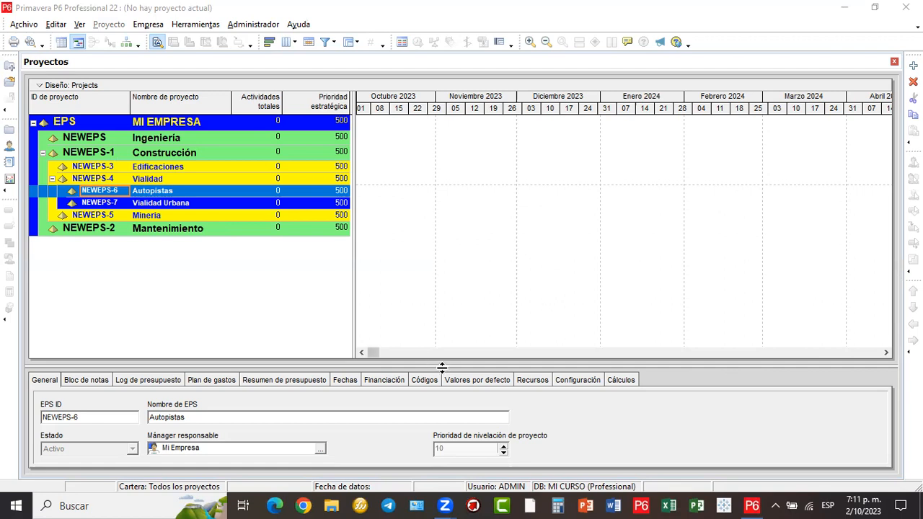
- Sketch two red boxes with header strips joined by a double arrow
{"action": "mouse_move", "coordinate": [405, 123]}
{"action": "left_mouse_down"}
{"action": "mouse_move", "coordinate": [554, 248]}
{"action": "mouse_move", "coordinate": [600, 319]}
{"action": "left_mouse_up"}
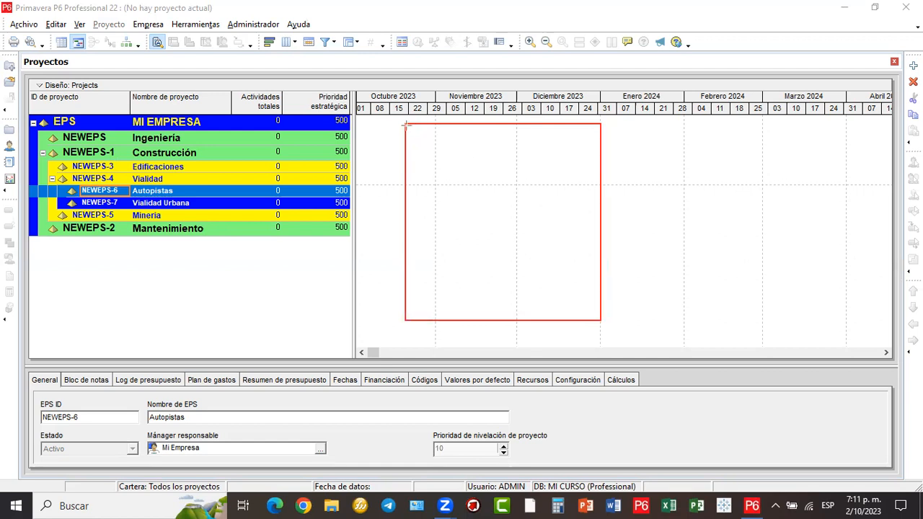
{"action": "mouse_move", "coordinate": [587, 144]}
{"action": "left_mouse_down"}
{"action": "mouse_move", "coordinate": [601, 143]}
{"action": "mouse_move", "coordinate": [803, 318]}
{"action": "left_mouse_up"}
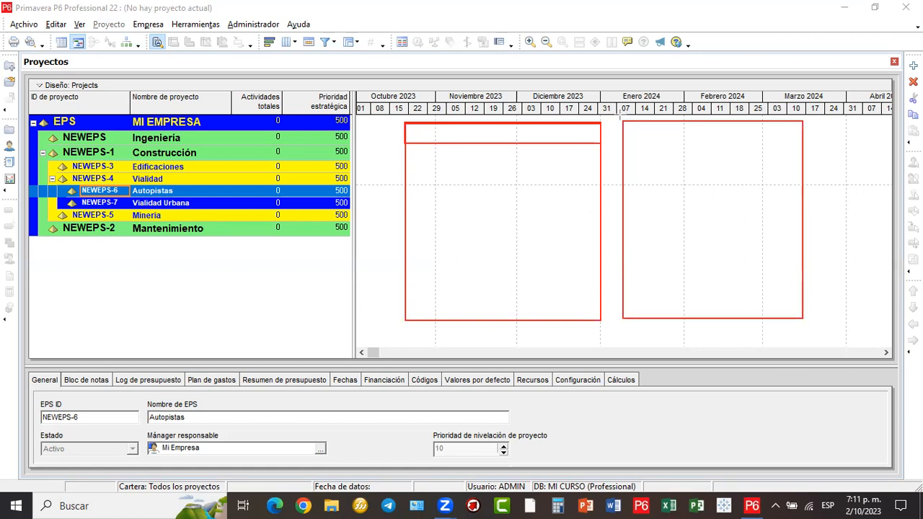
{"action": "left_click_drag", "start_coordinate": [621, 121], "coordinate": [803, 145]}
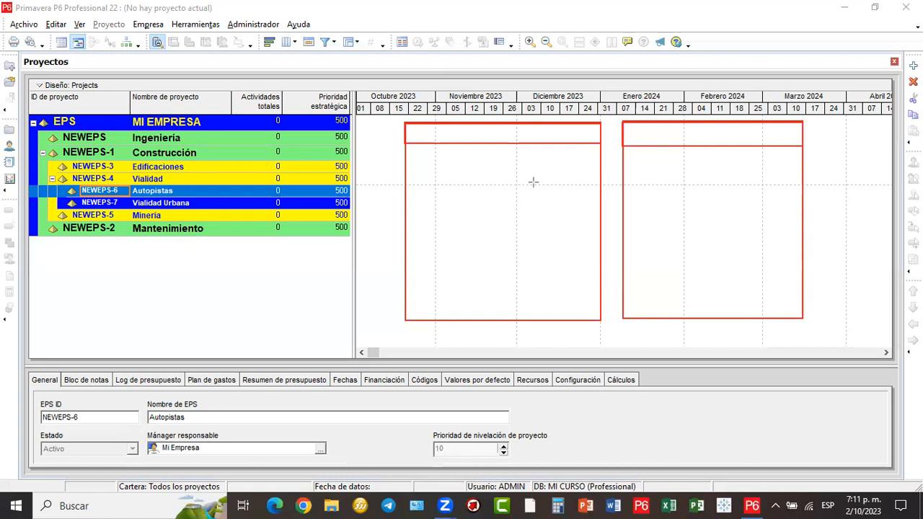
{"action": "left_click_drag", "start_coordinate": [516, 218], "coordinate": [711, 219]}
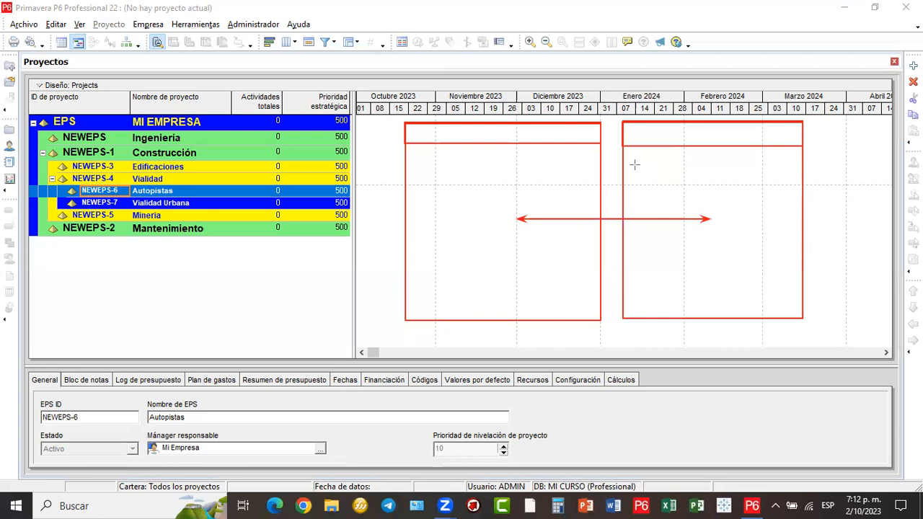
- Add a headed box above the timeline with arrows linking it and the Vialidad row
{"action": "left_click_drag", "start_coordinate": [657, 21], "coordinate": [790, 96]}
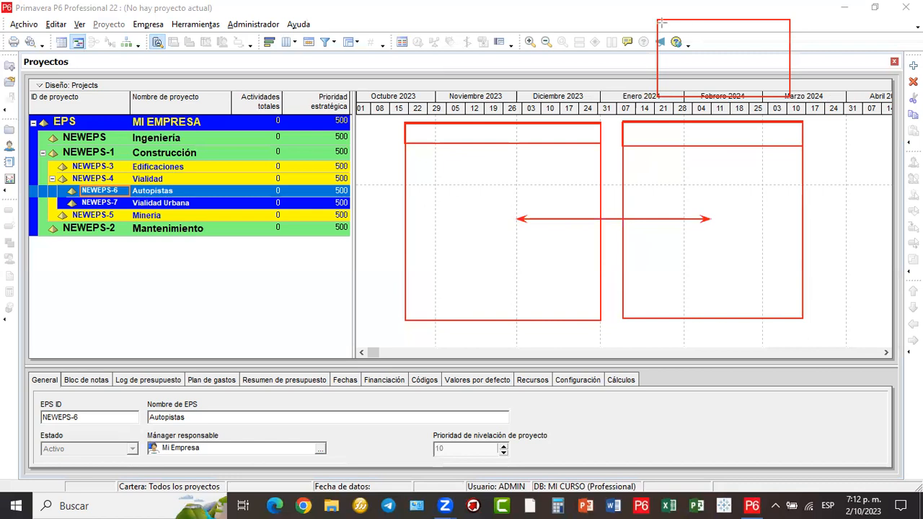
{"action": "left_click_drag", "start_coordinate": [656, 20], "coordinate": [833, 40]}
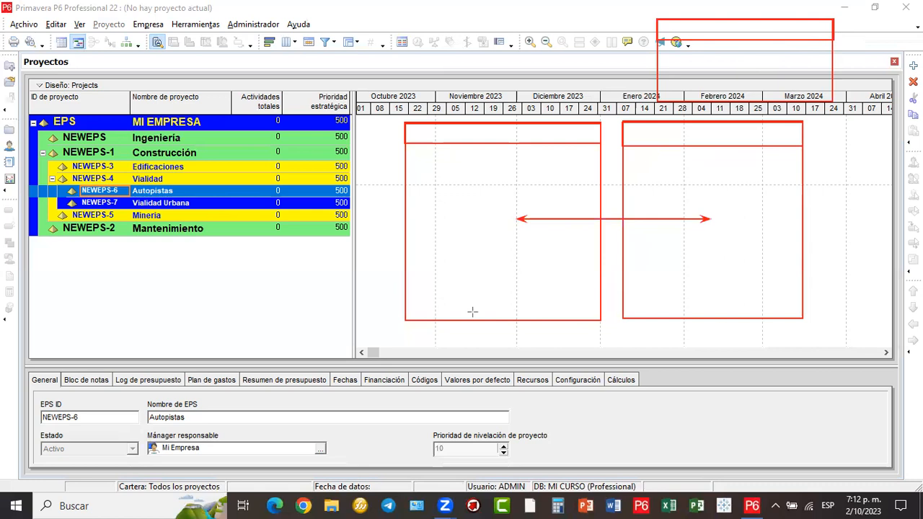
{"action": "mouse_move", "coordinate": [537, 179]}
{"action": "left_mouse_down"}
{"action": "mouse_move", "coordinate": [720, 46]}
{"action": "mouse_move", "coordinate": [716, 57]}
{"action": "left_mouse_up"}
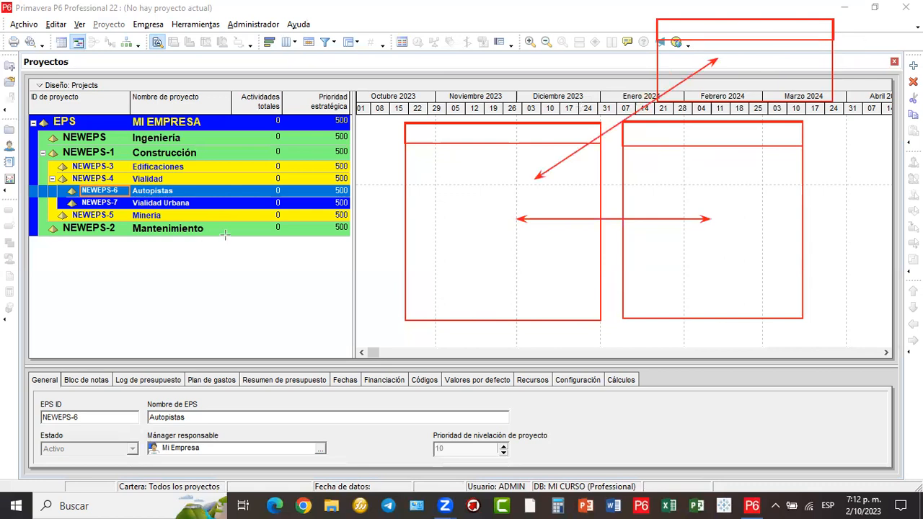
{"action": "left_click_drag", "start_coordinate": [460, 193], "coordinate": [256, 179]}
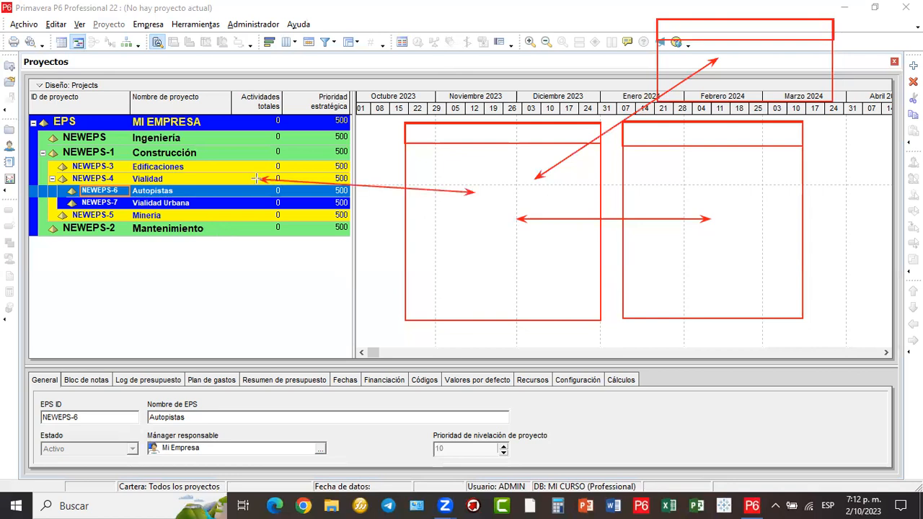